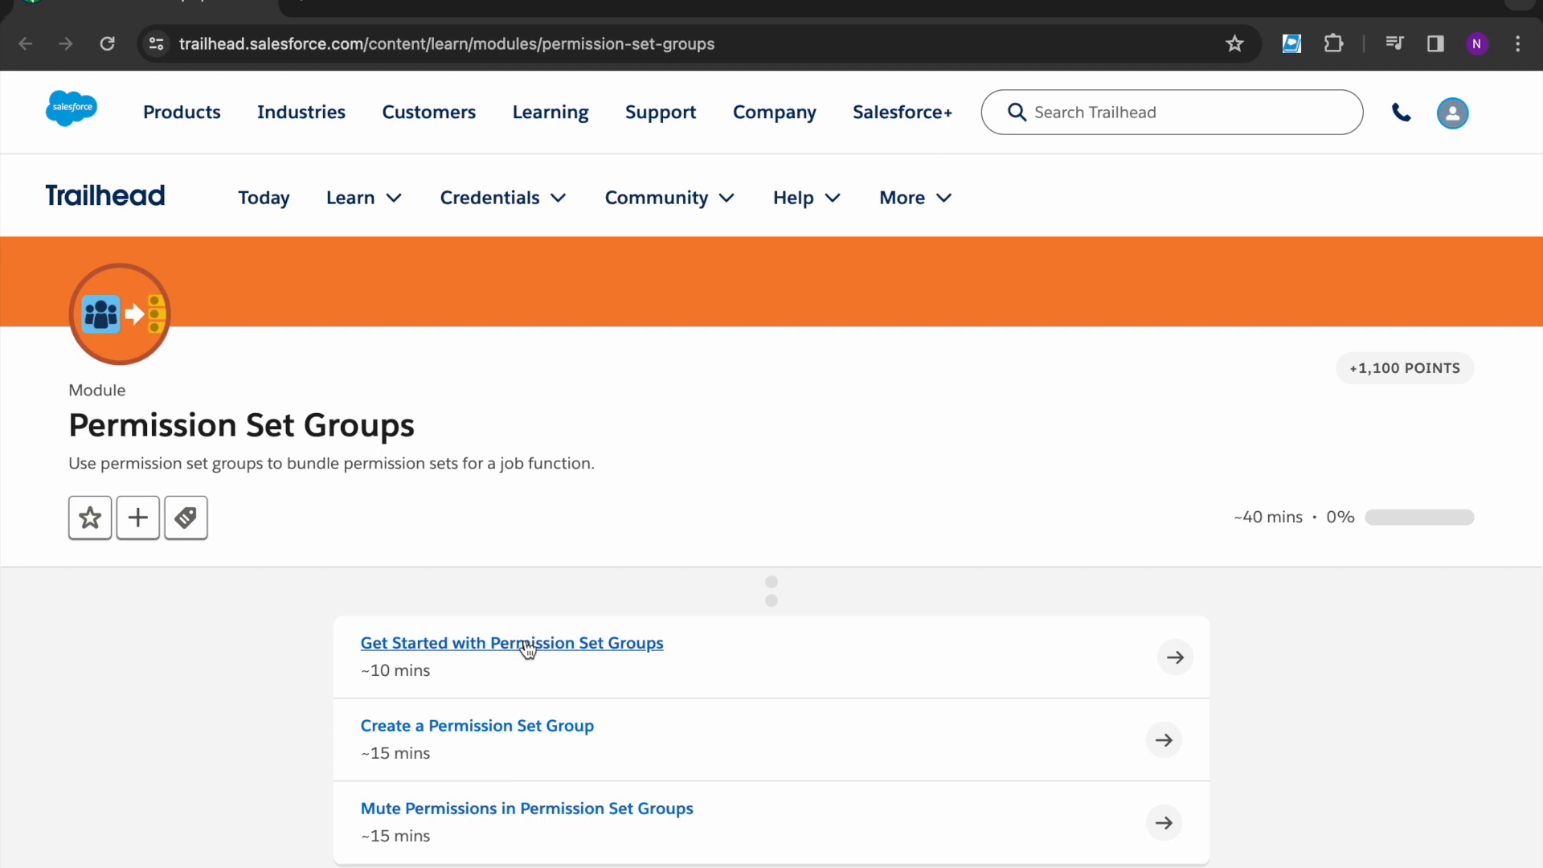
- Open the 'Get Started with Permission Set Groups' unit in a new tab and switch to it
{"action": "right_click", "coordinate": [528, 649]}
{"action": "left_click", "coordinate": [603, 441]}
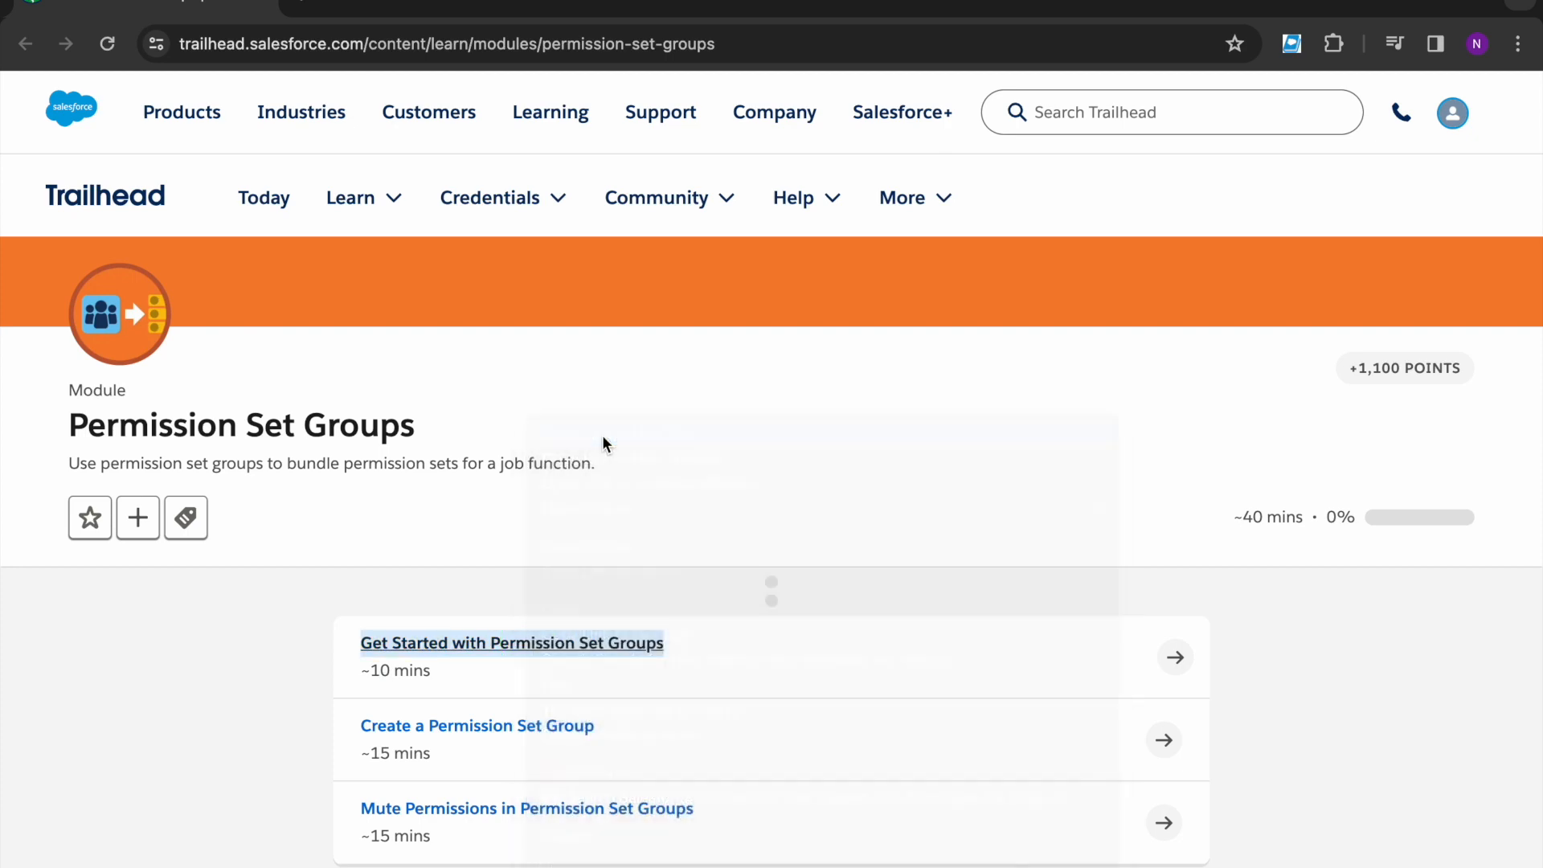
{"action": "left_click", "coordinate": [480, 598]}
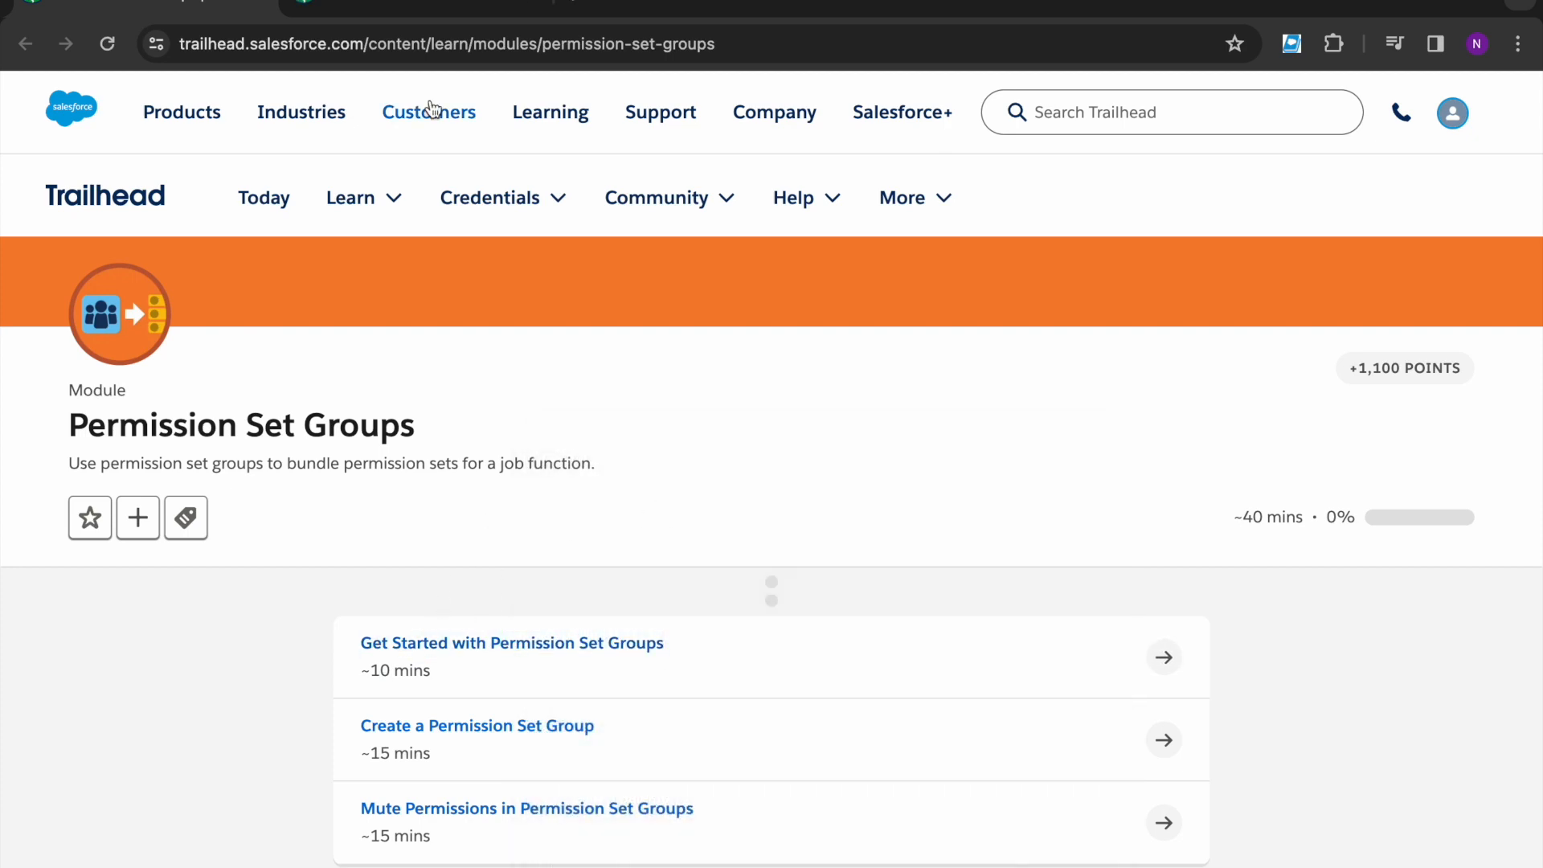
{"action": "left_click", "coordinate": [412, 5]}
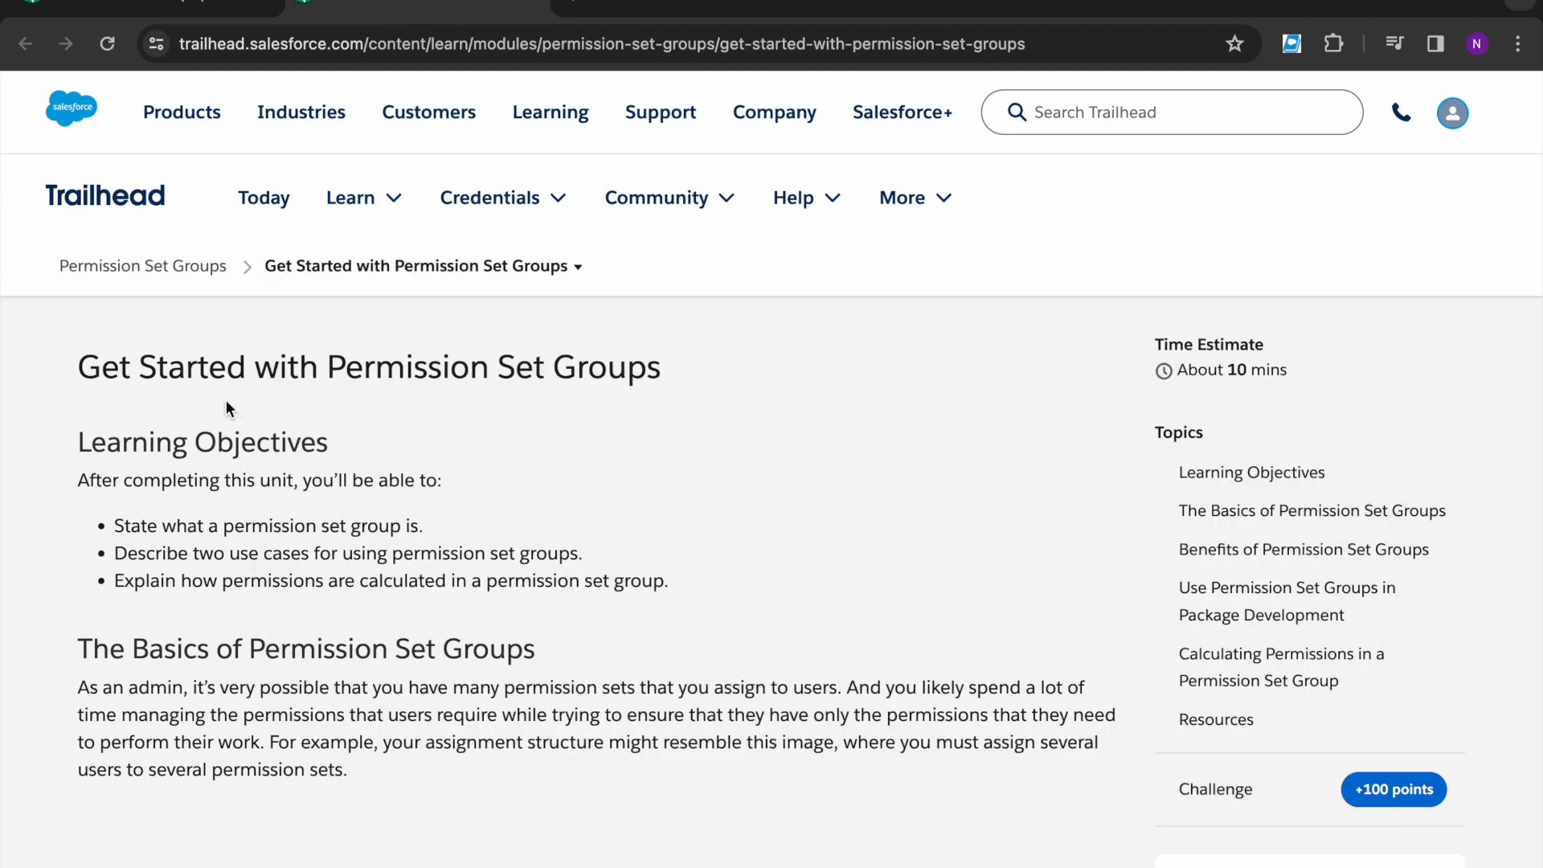
- Scroll through the Get Started lesson down to its +100-point quiz
{"action": "scroll", "coordinate": [229, 407], "scroll_direction": "down", "scroll_amount": 1}
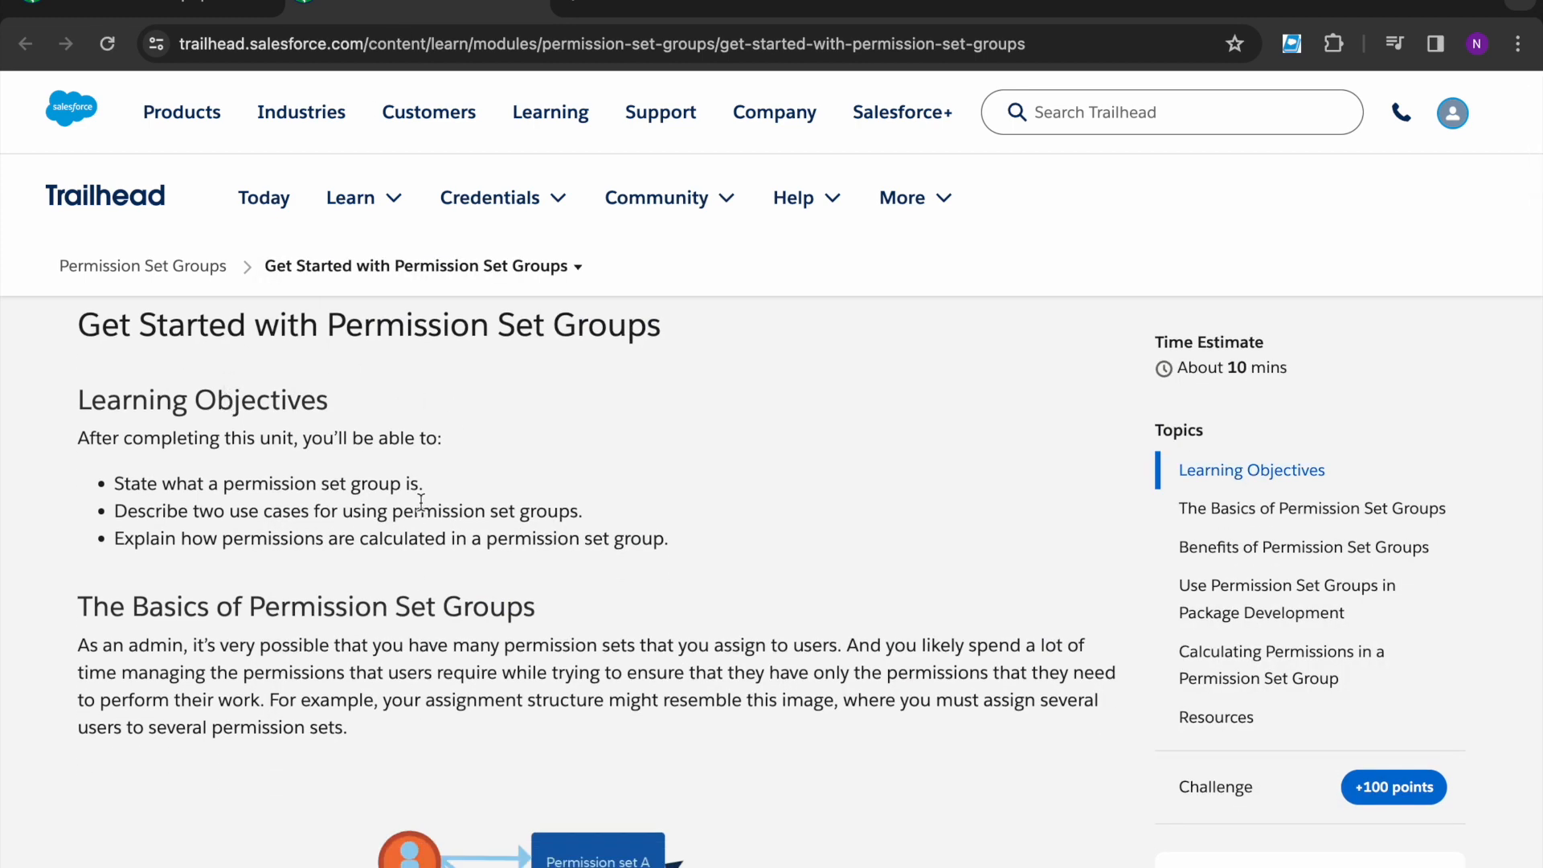
{"action": "scroll", "coordinate": [417, 503], "scroll_direction": "down", "scroll_amount": 1}
{"action": "scroll", "coordinate": [419, 505], "scroll_direction": "down", "scroll_amount": 1}
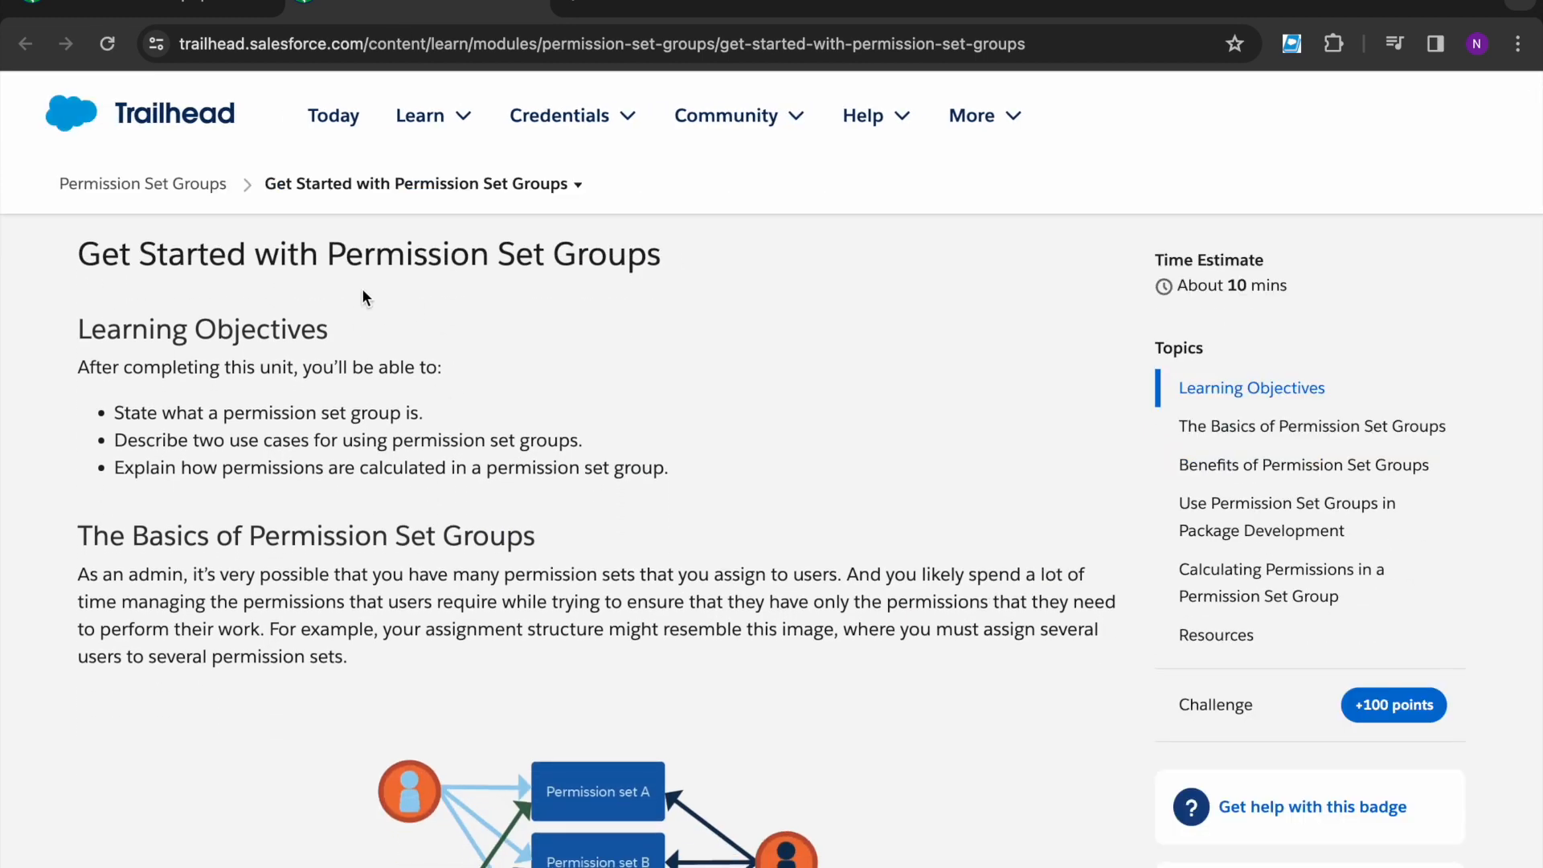
{"action": "left_click_drag", "start_coordinate": [335, 282], "coordinate": [646, 264]}
{"action": "left_click", "coordinate": [653, 317]}
{"action": "scroll", "coordinate": [654, 317], "scroll_direction": "down", "scroll_amount": 7}
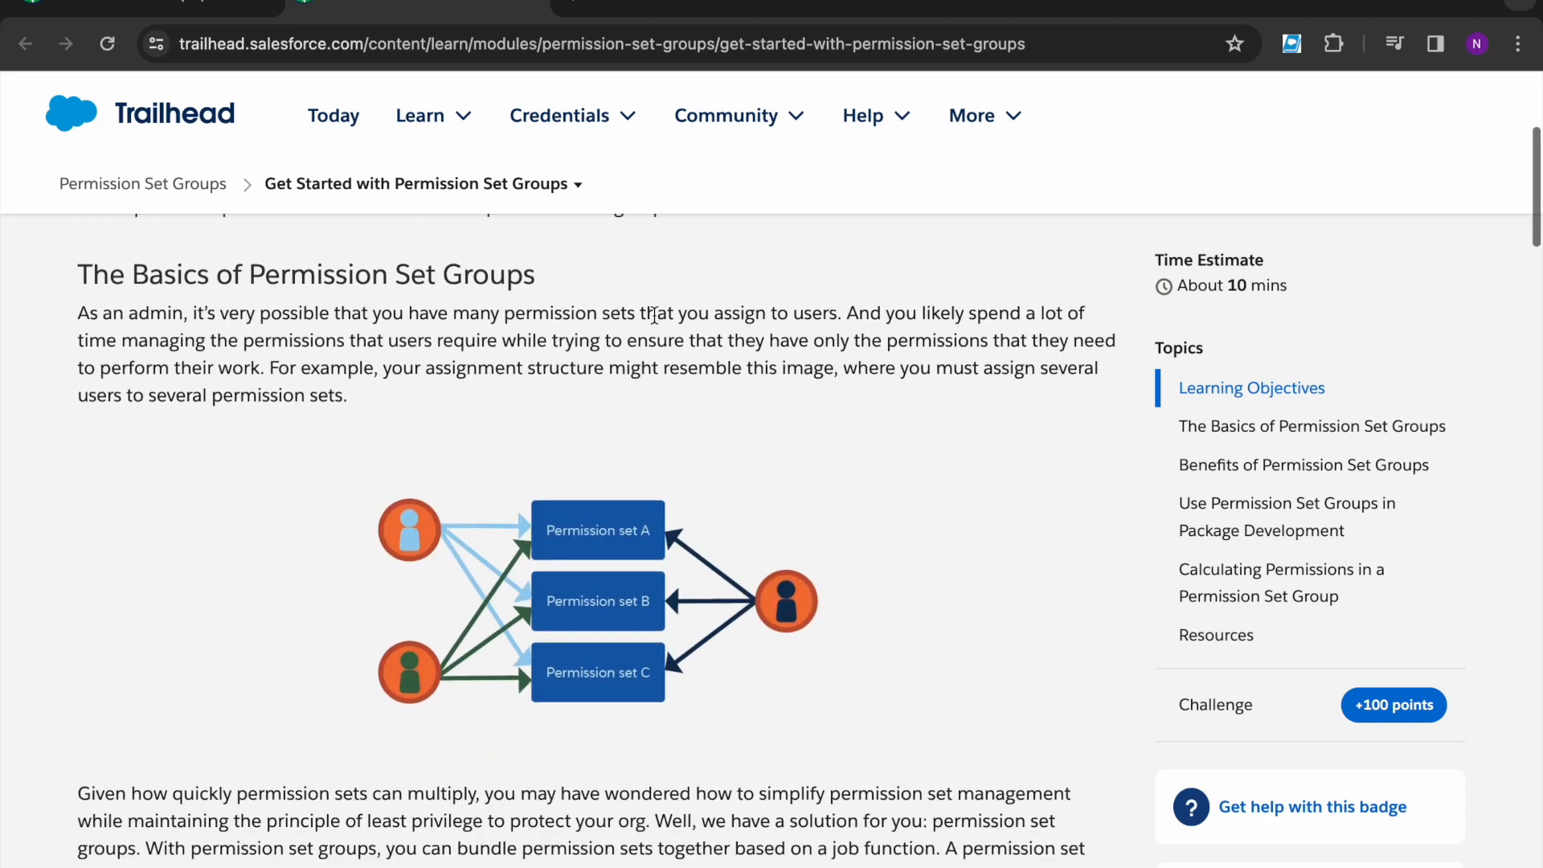
{"action": "scroll", "coordinate": [653, 315], "scroll_direction": "down", "scroll_amount": 11}
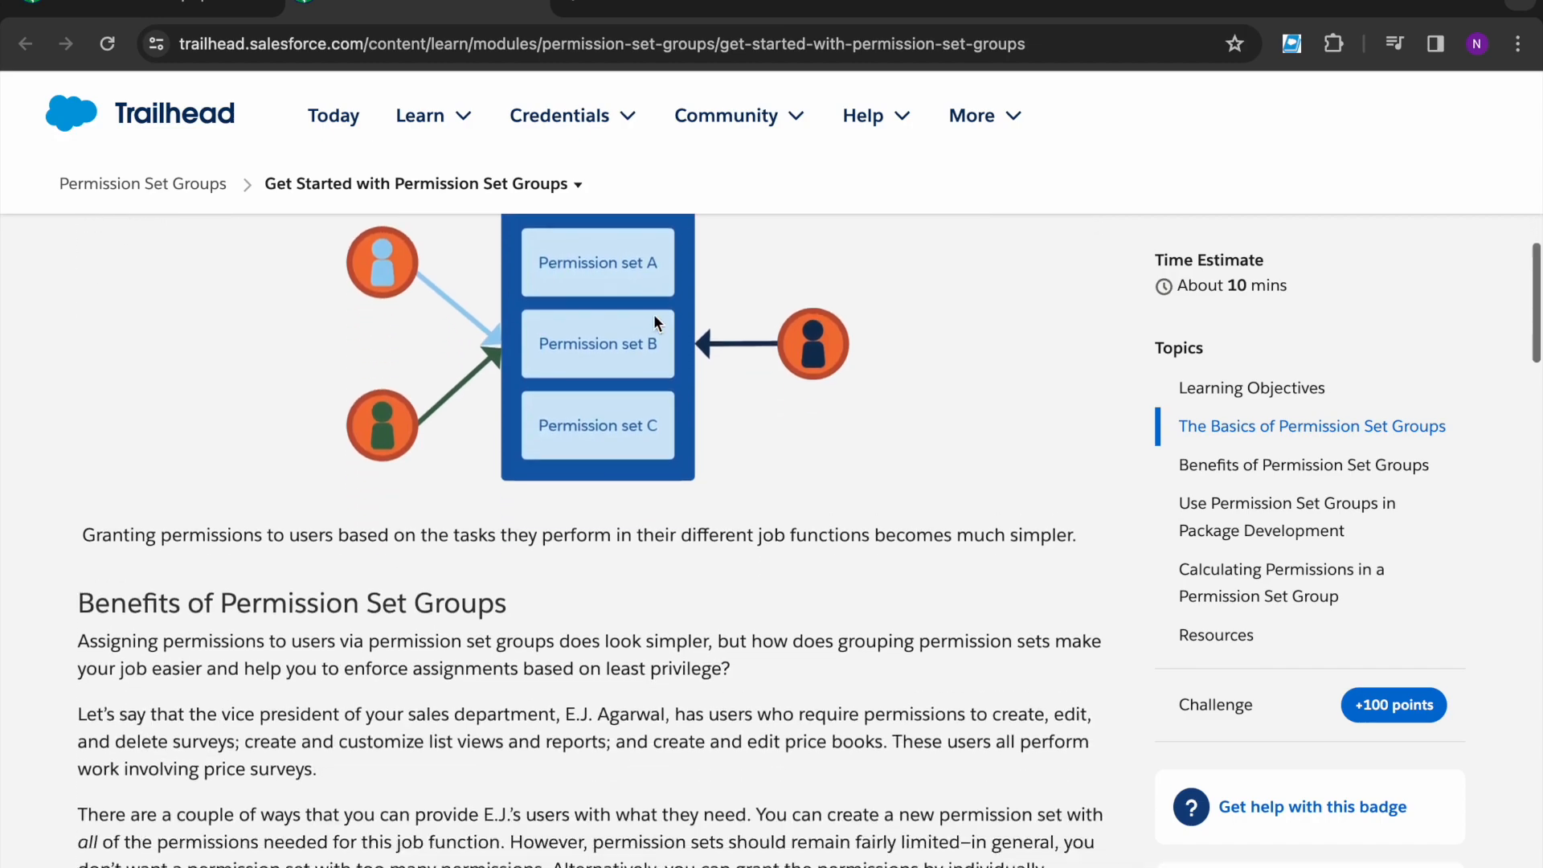
{"action": "scroll", "coordinate": [626, 440], "scroll_direction": "down", "scroll_amount": 16}
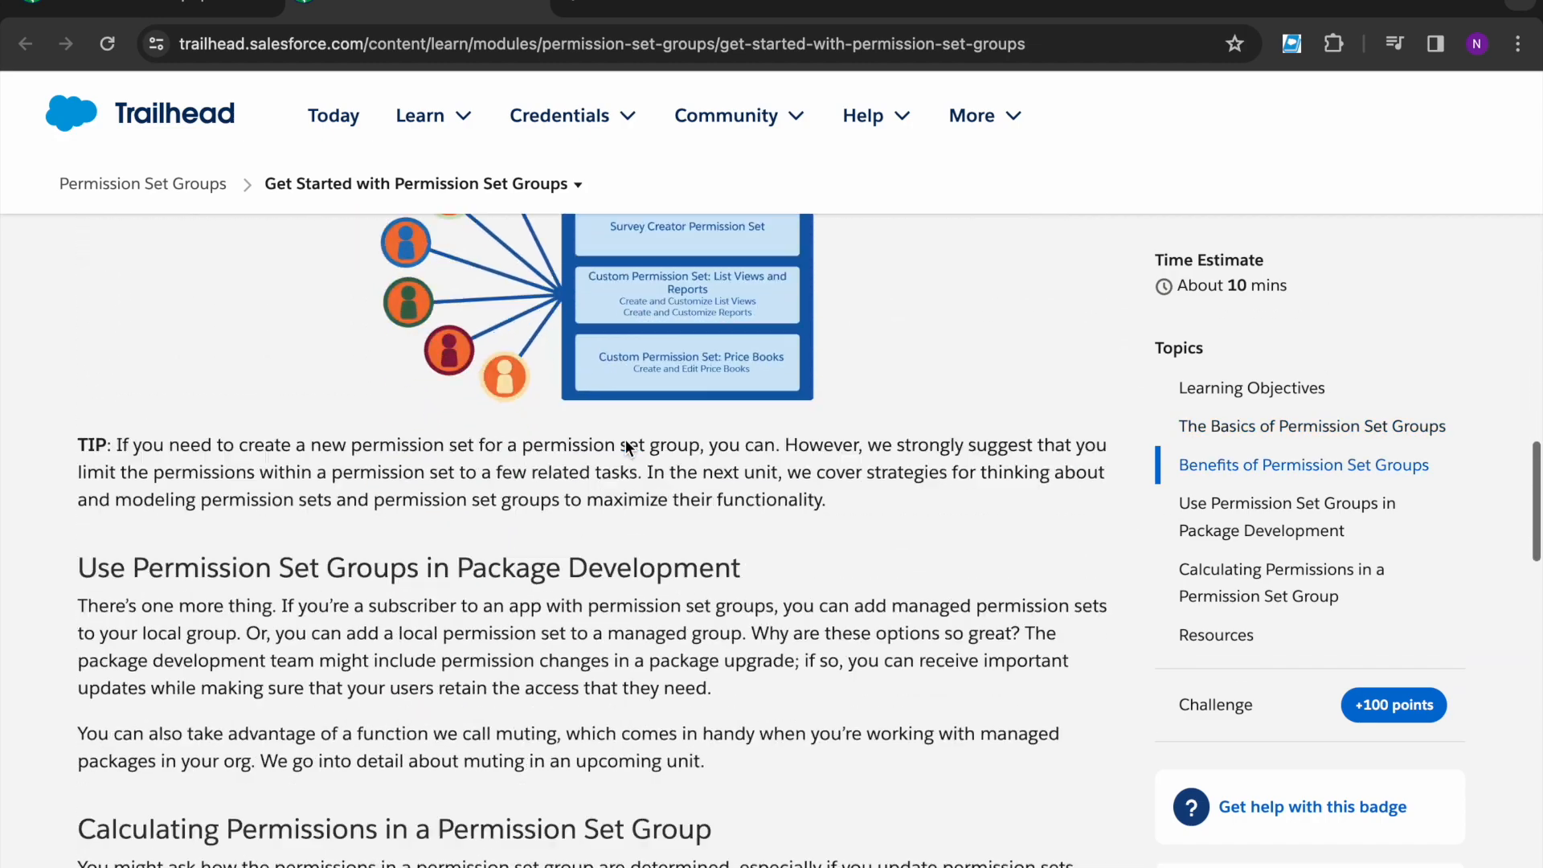
{"action": "scroll", "coordinate": [626, 440], "scroll_direction": "down", "scroll_amount": 12}
{"action": "scroll", "coordinate": [626, 447], "scroll_direction": "up", "scroll_amount": 3}
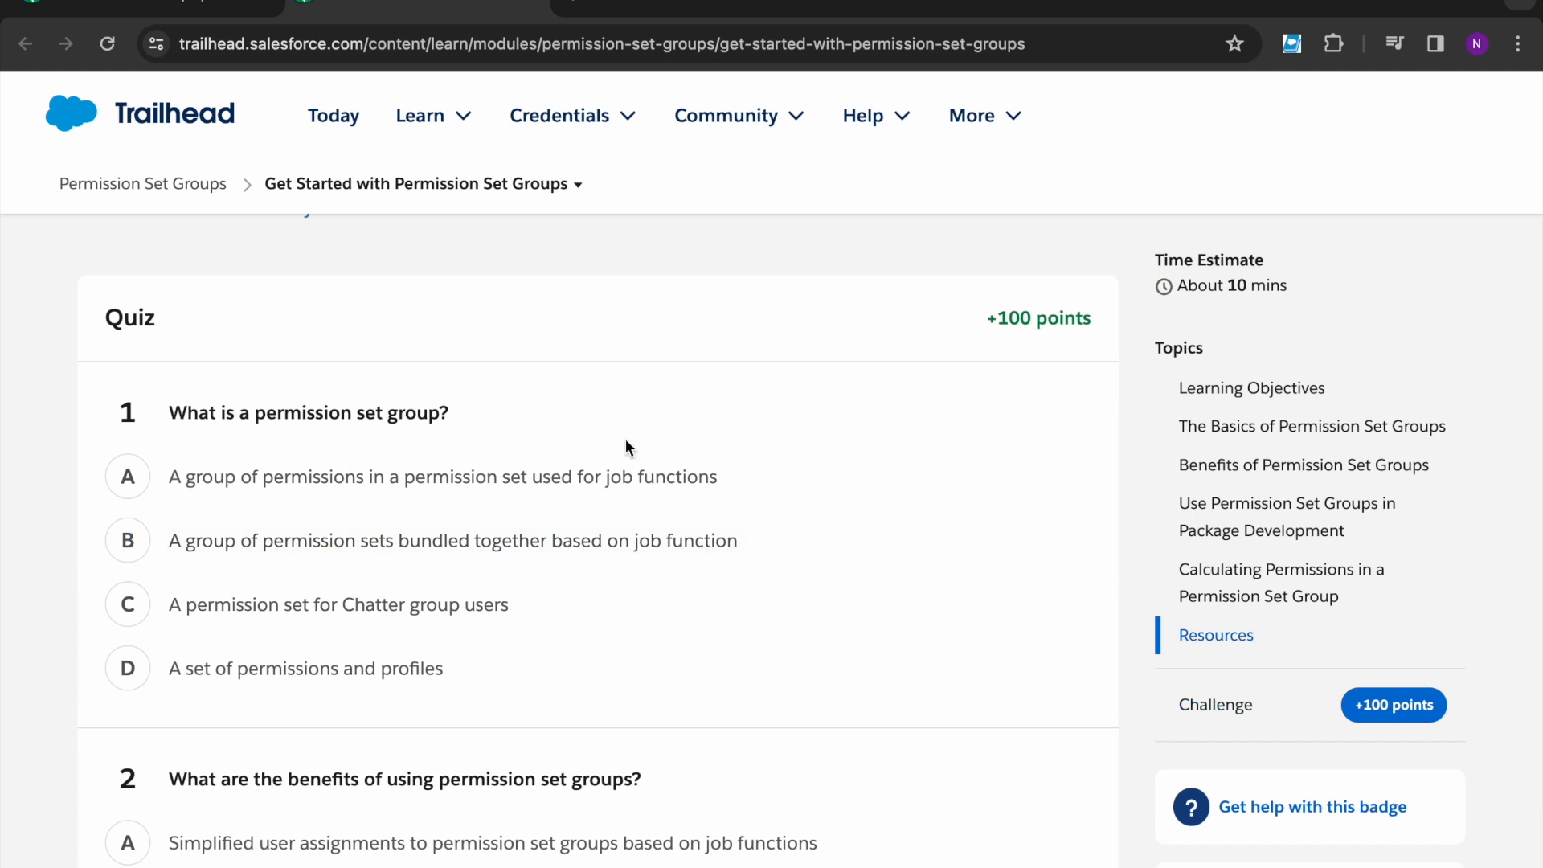
{"action": "scroll", "coordinate": [346, 326], "scroll_direction": "down", "scroll_amount": 1}
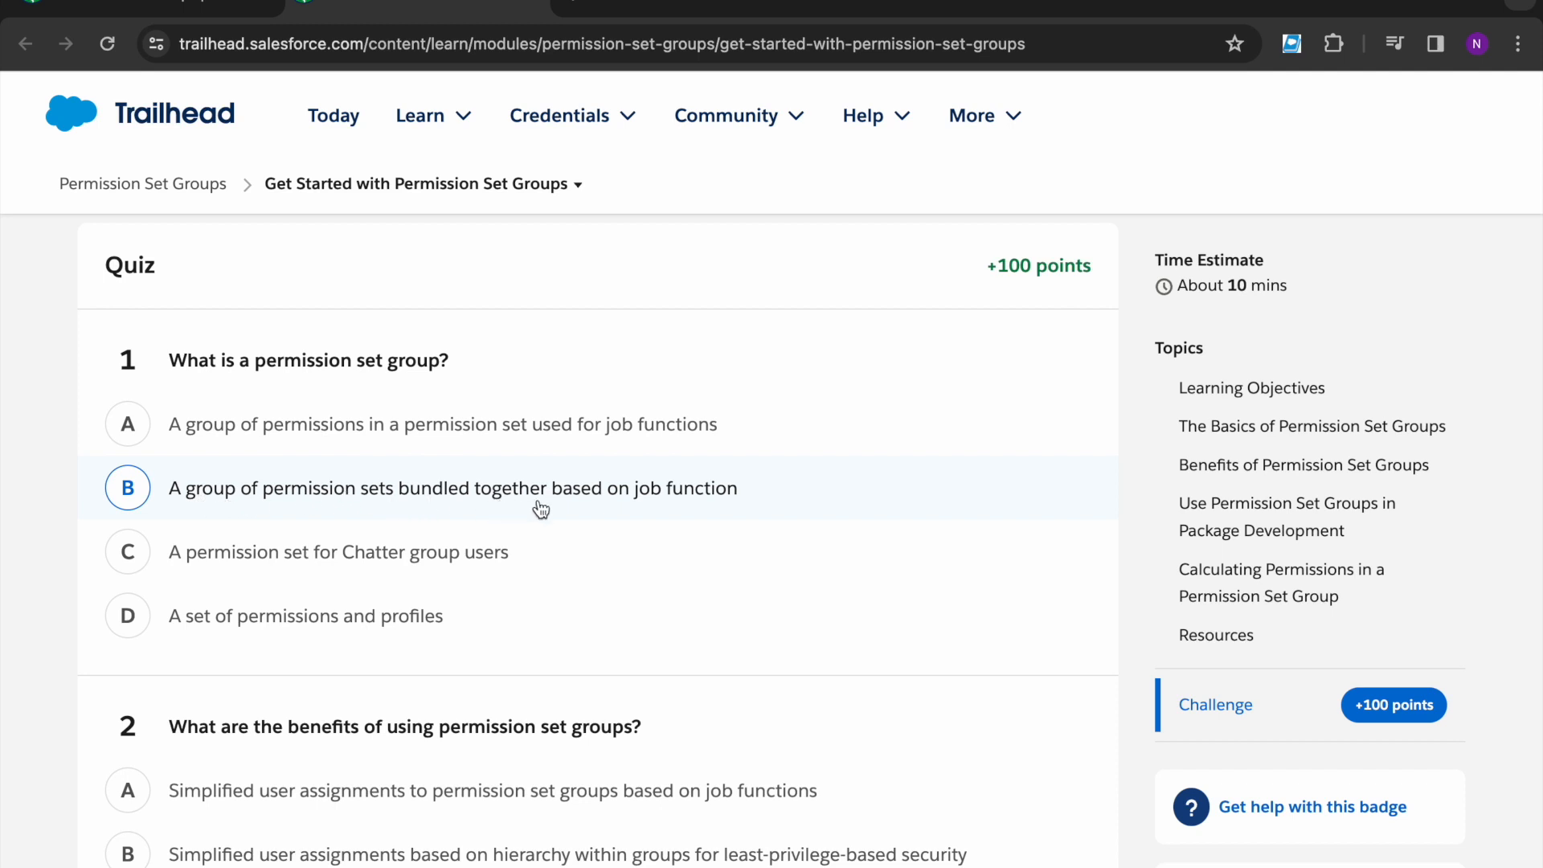
- Answer B for question 1 and A for question 2, check the quiz, and continue to Create a Permission Set Group
{"action": "left_click", "coordinate": [670, 504]}
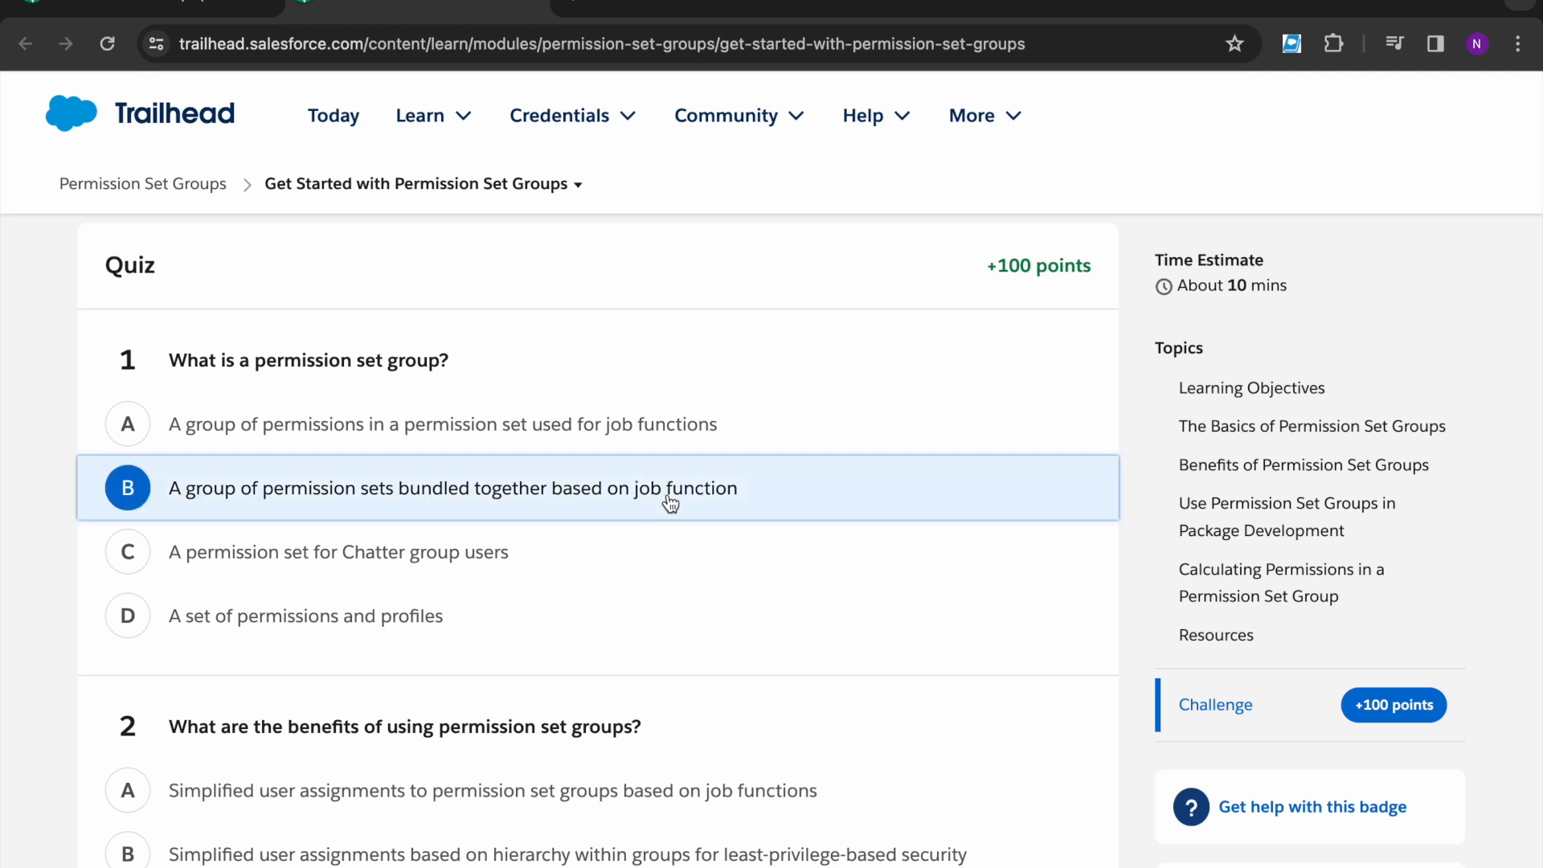
{"action": "scroll", "coordinate": [667, 503], "scroll_direction": "down", "scroll_amount": 2}
{"action": "scroll", "coordinate": [336, 588], "scroll_direction": "down", "scroll_amount": 1}
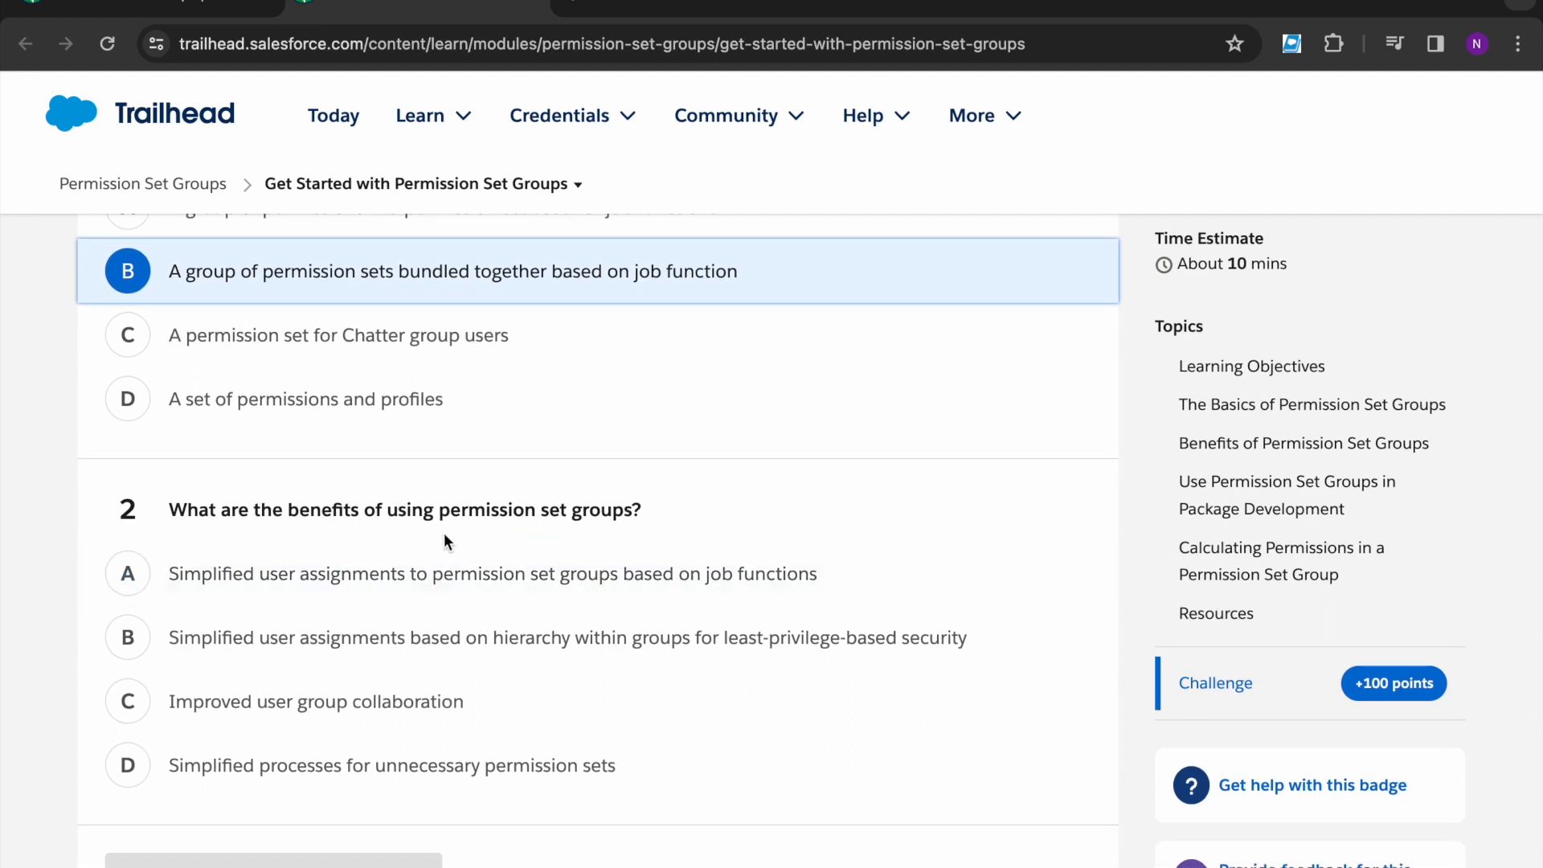
{"action": "scroll", "coordinate": [441, 527], "scroll_direction": "down", "scroll_amount": 1}
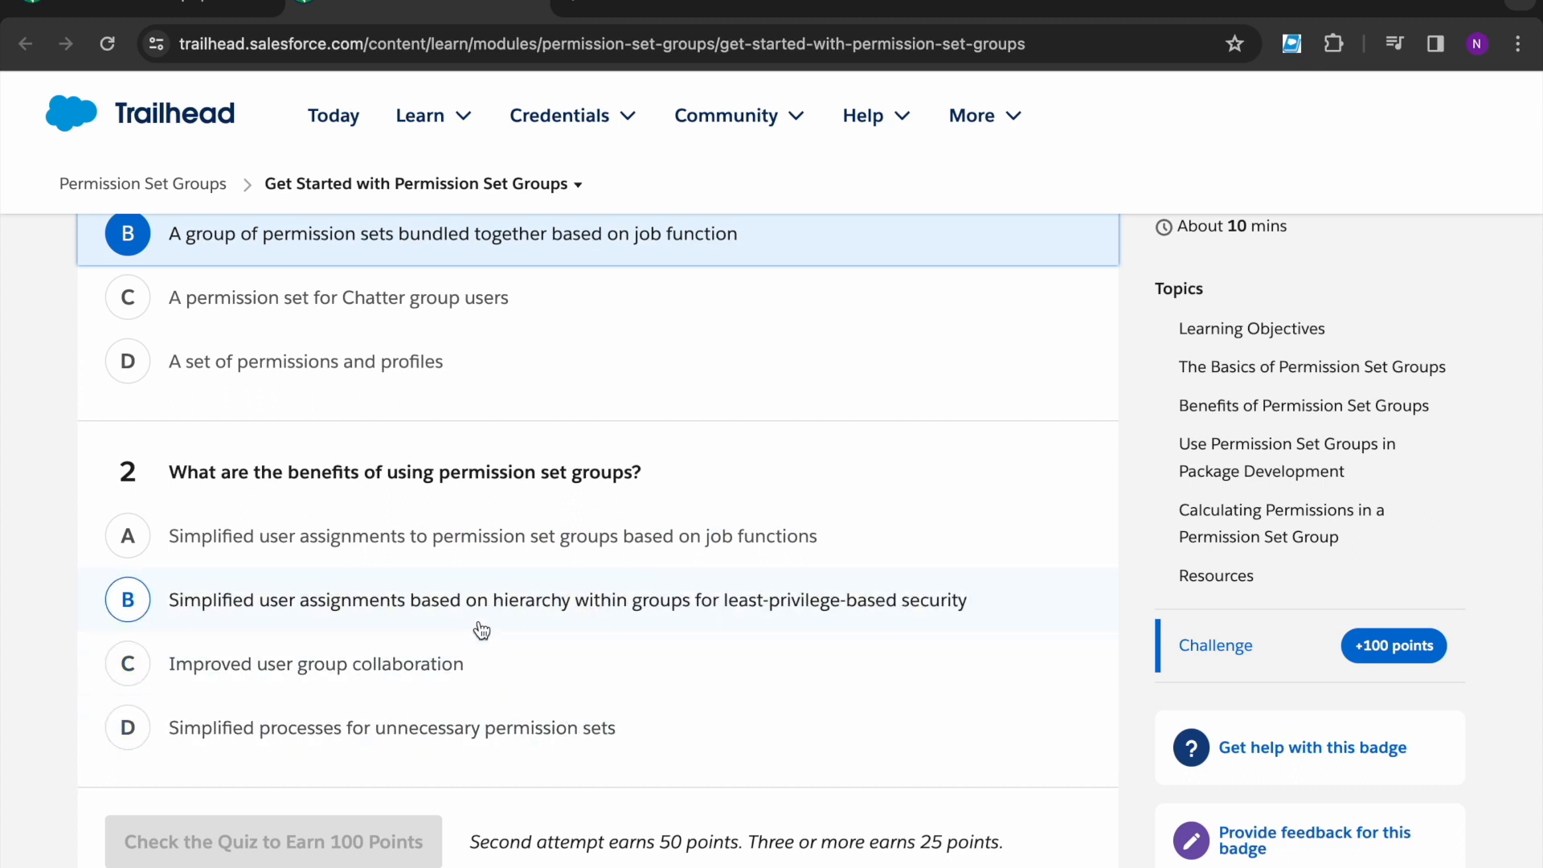
{"action": "left_click", "coordinate": [539, 559]}
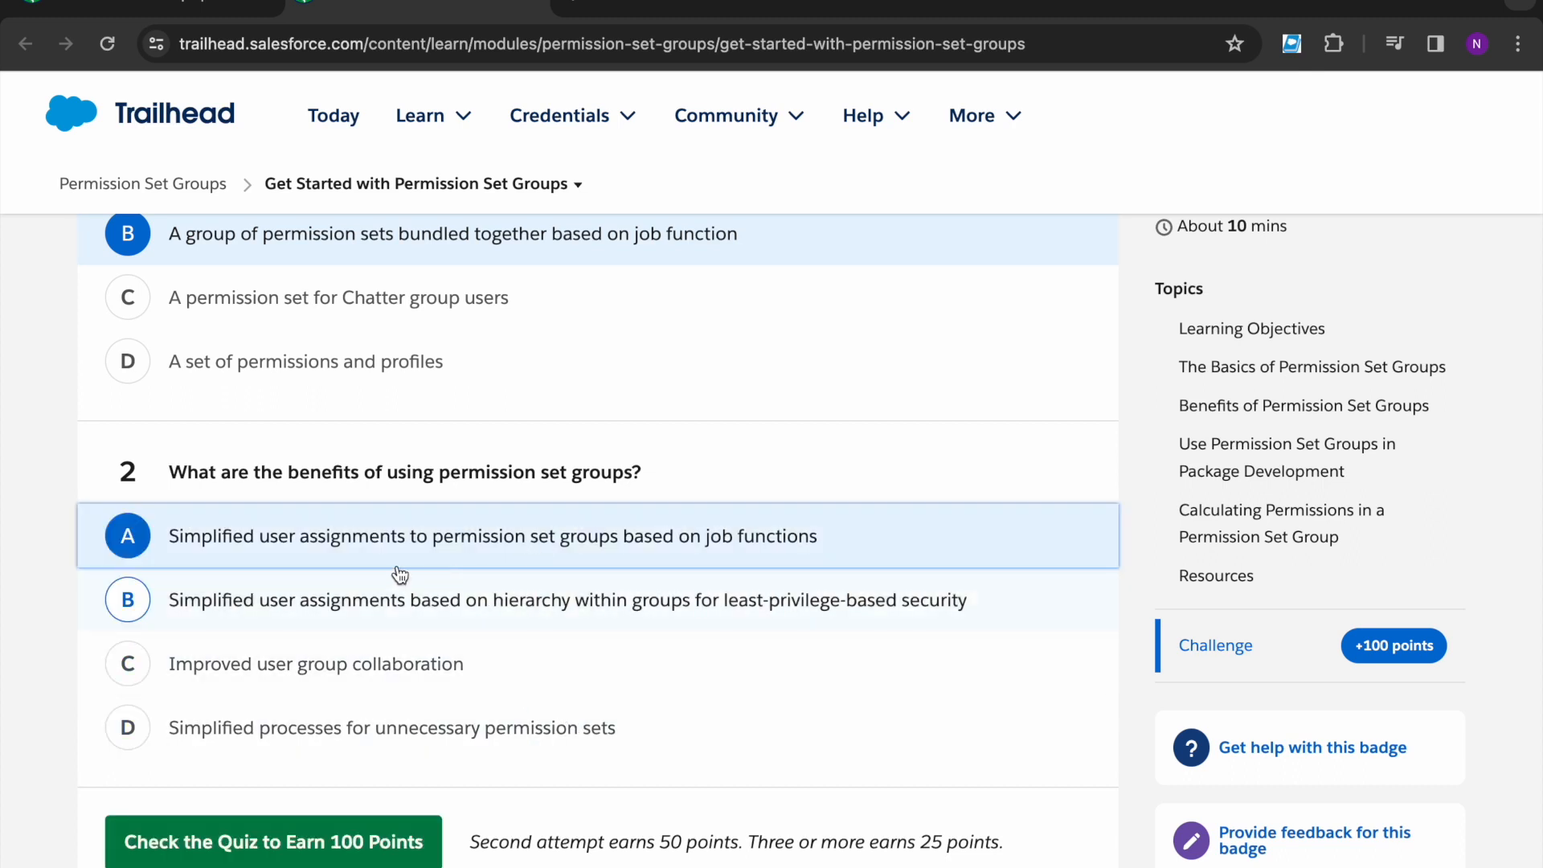
{"action": "scroll", "coordinate": [336, 768], "scroll_direction": "up", "scroll_amount": 1}
{"action": "left_click", "coordinate": [337, 860]}
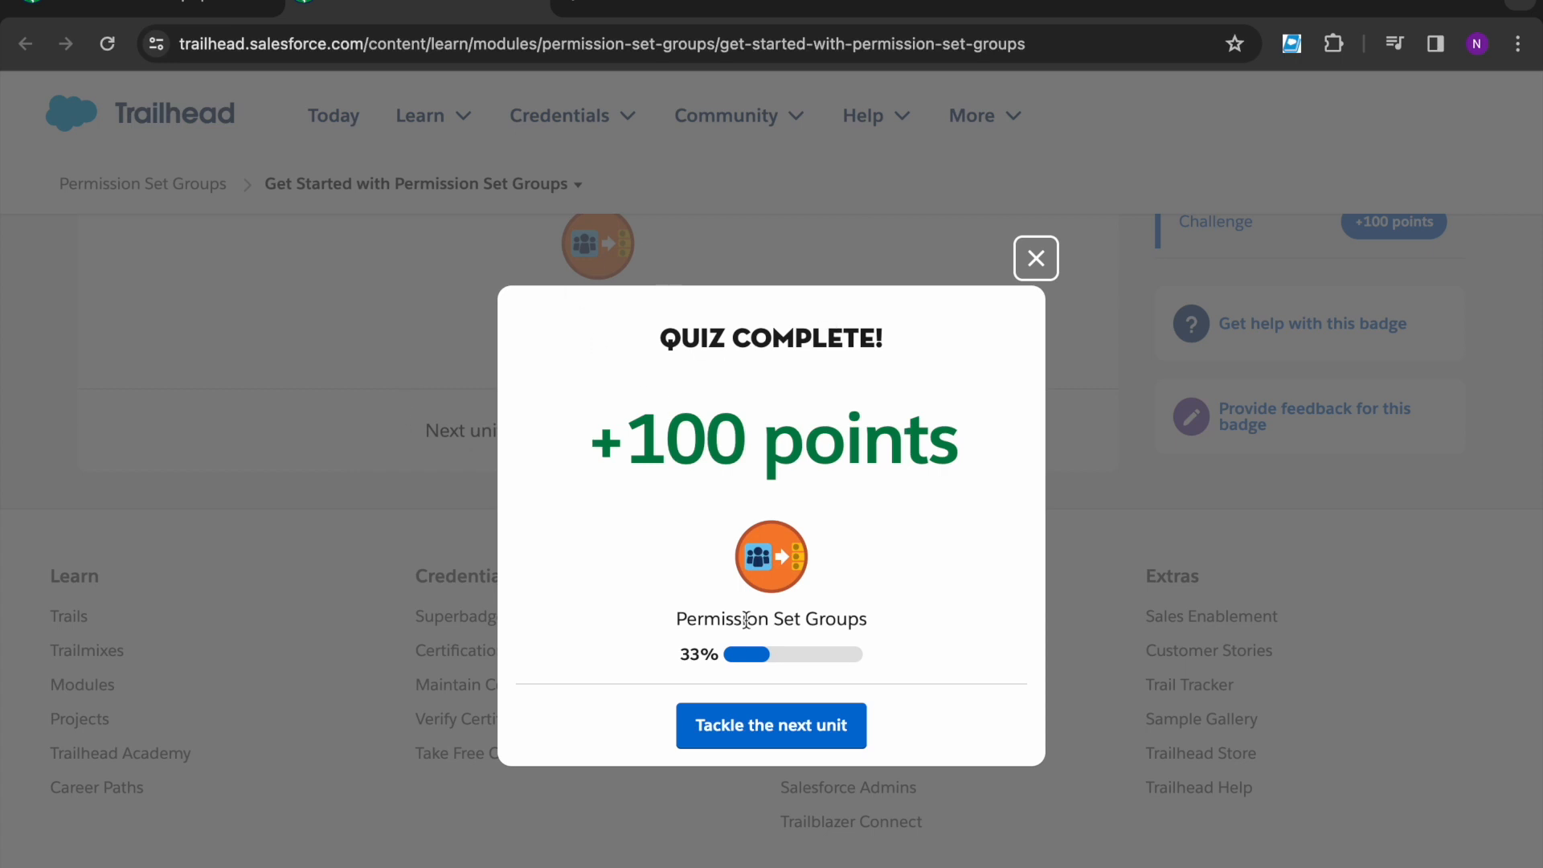
{"action": "left_click", "coordinate": [751, 727]}
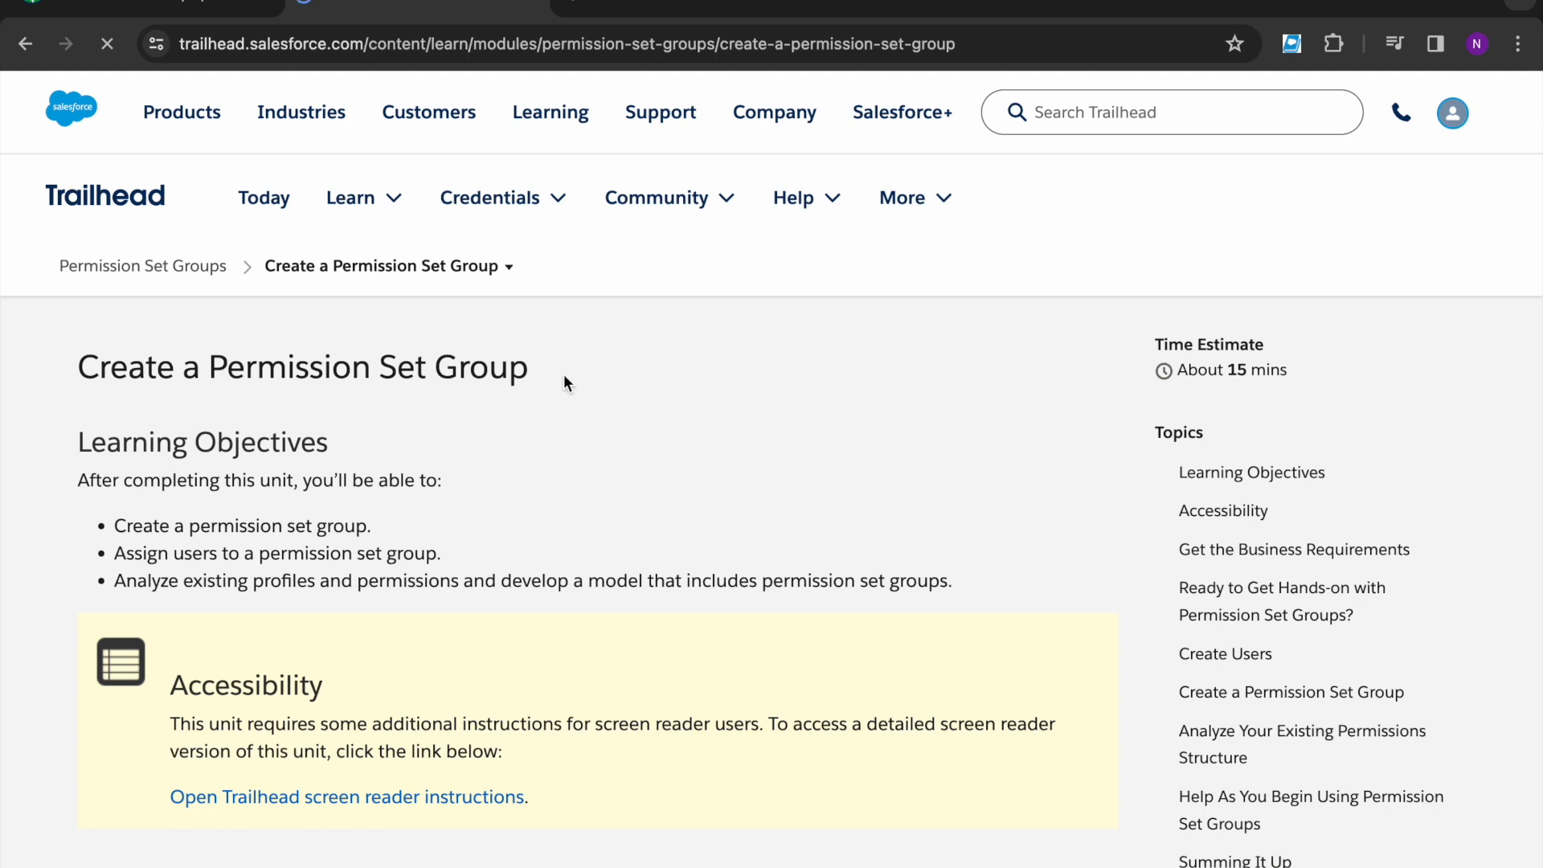
- Scroll down to the +500-point hands-on challenge, then back up to the Sales Orders permission set steps
{"action": "key", "text": "ctrl+Tab"}
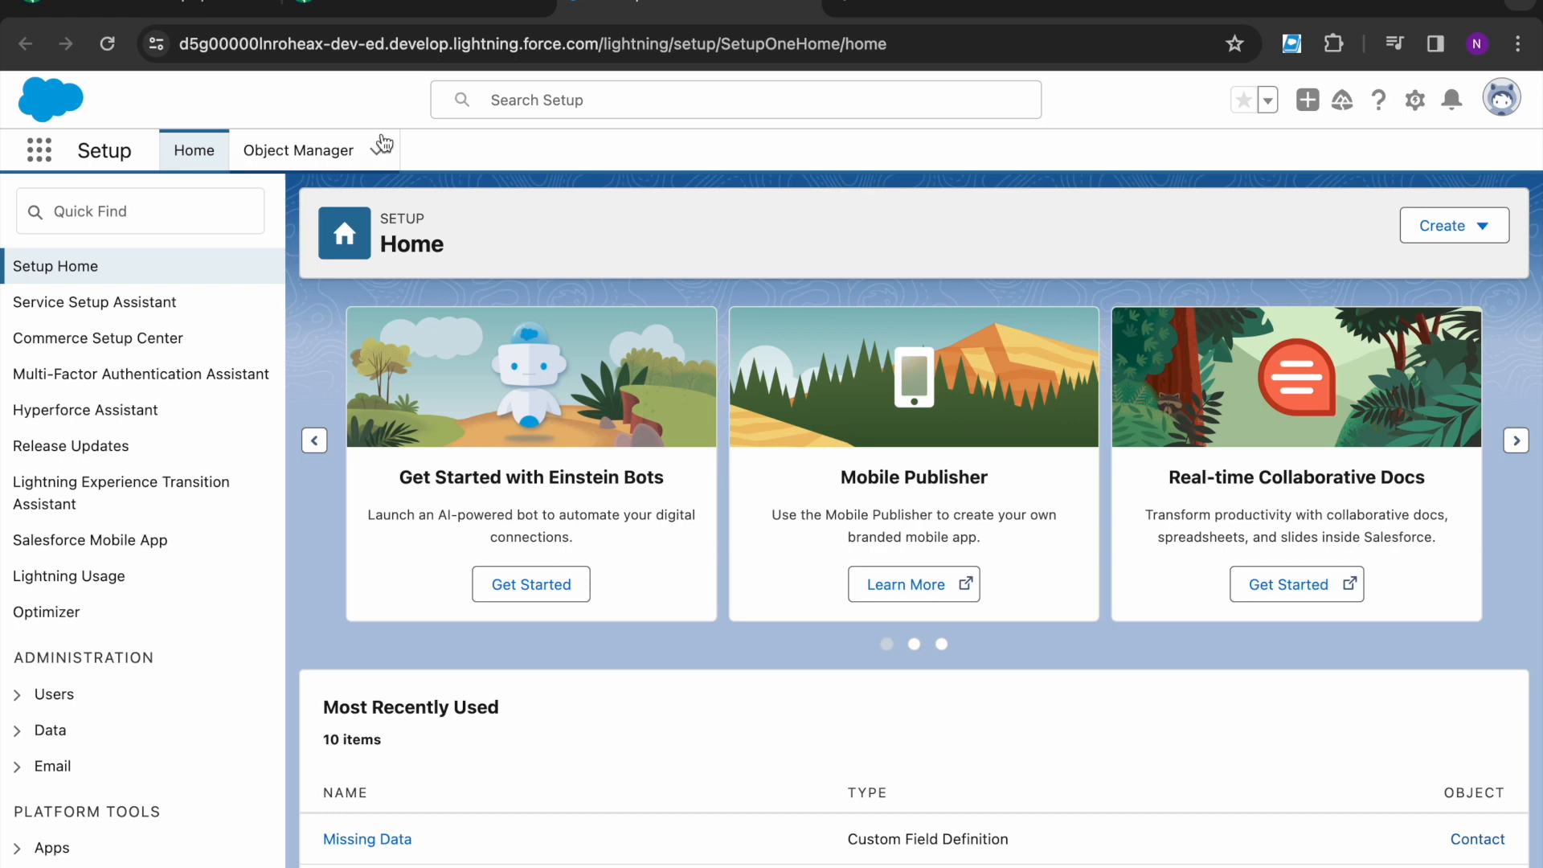
{"action": "left_click", "coordinate": [358, 4]}
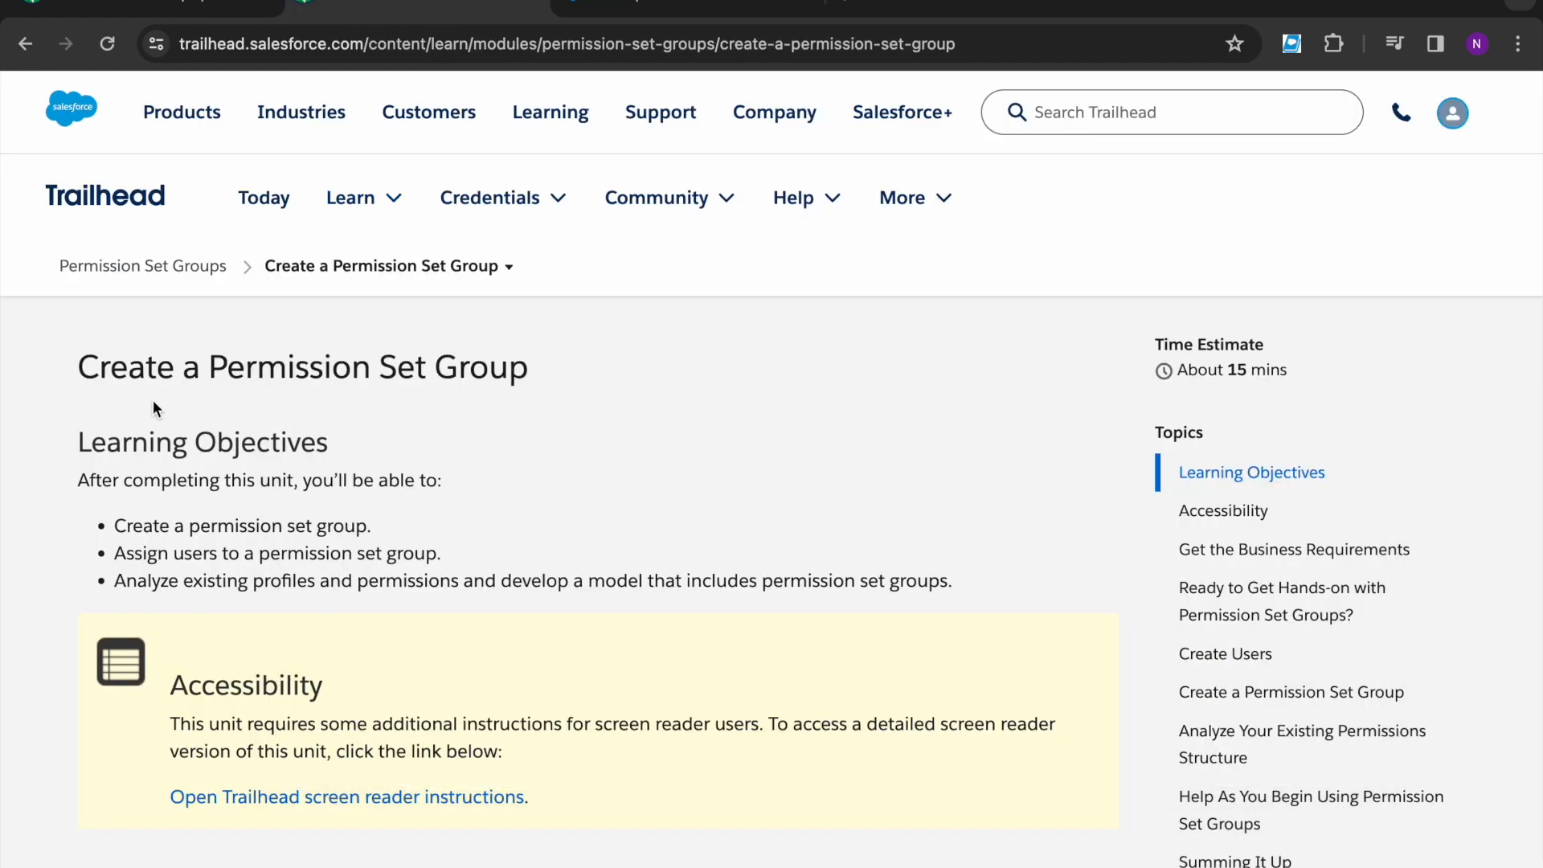
{"action": "scroll", "coordinate": [253, 583], "scroll_direction": "down", "scroll_amount": 10}
{"action": "scroll", "coordinate": [365, 686], "scroll_direction": "down", "scroll_amount": 20}
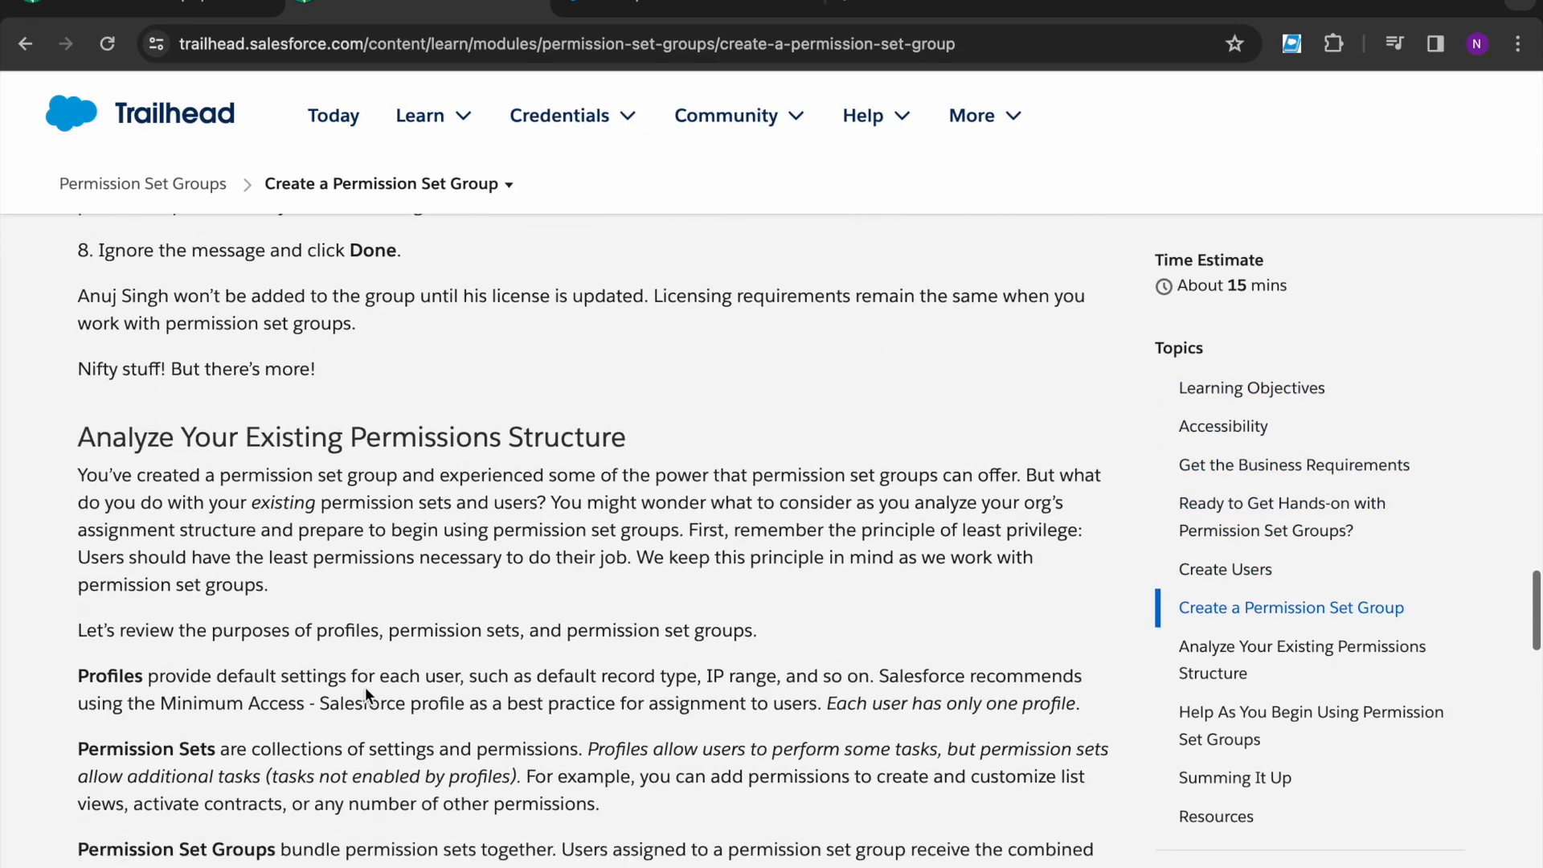
{"action": "scroll", "coordinate": [365, 686], "scroll_direction": "down", "scroll_amount": 20}
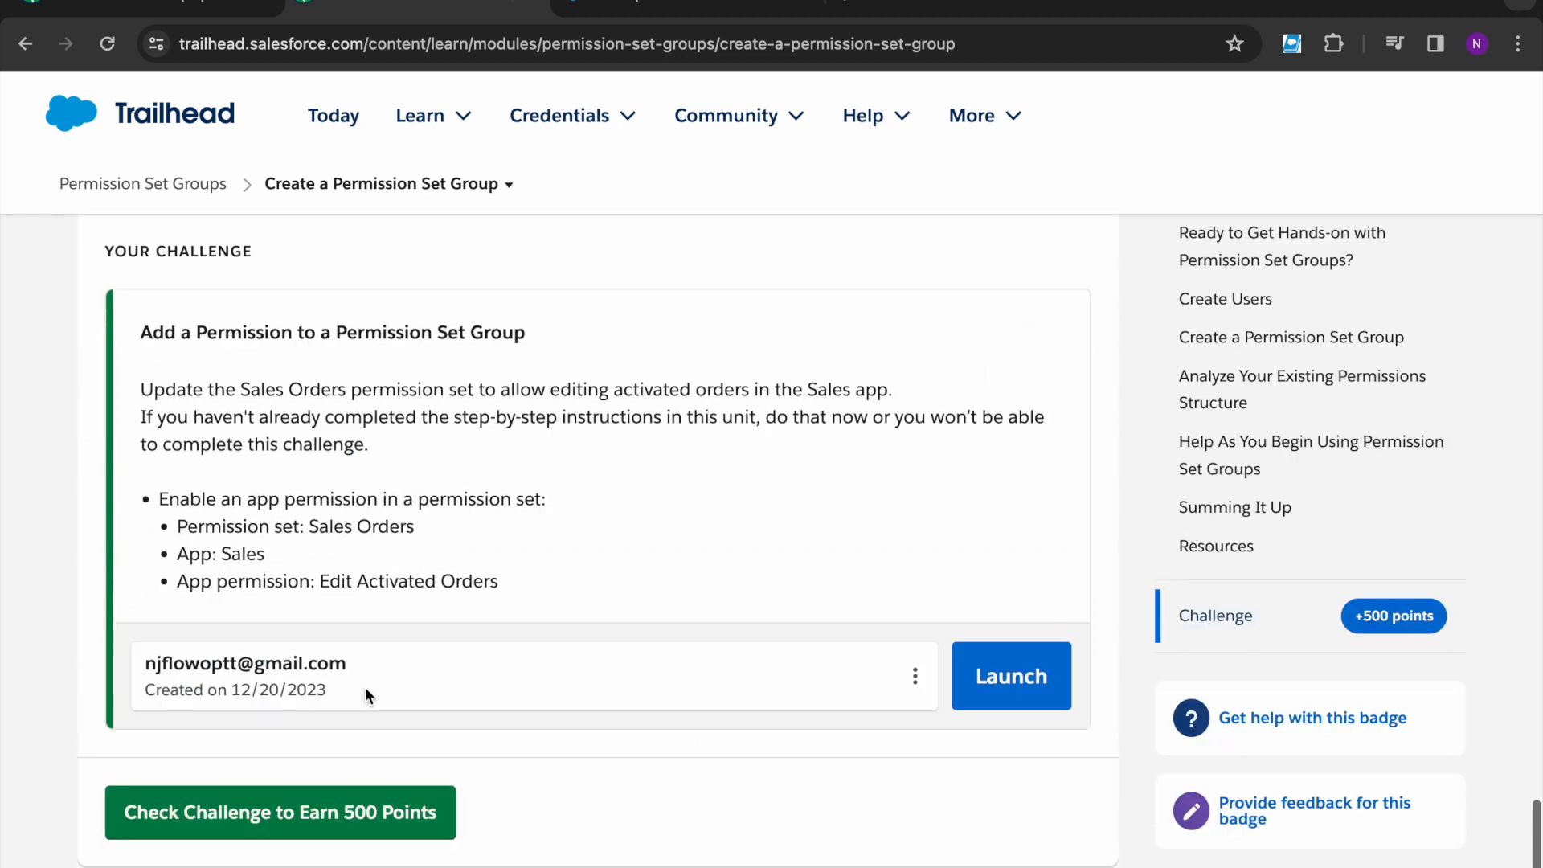
{"action": "scroll", "coordinate": [365, 692], "scroll_direction": "up", "scroll_amount": 1}
{"action": "left_click_drag", "start_coordinate": [267, 468], "coordinate": [583, 462]}
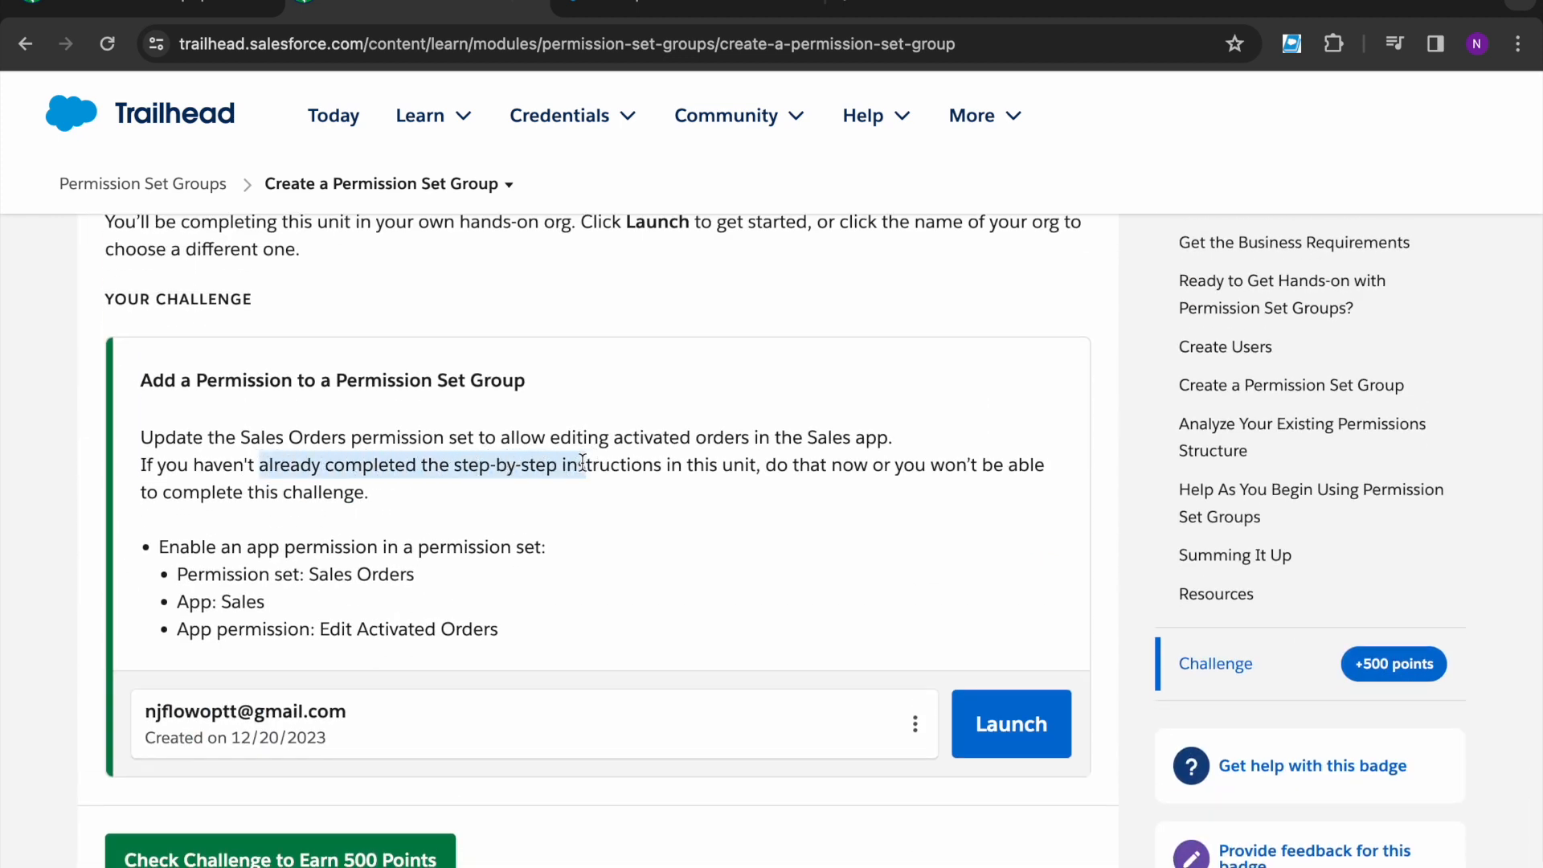
{"action": "left_click", "coordinate": [609, 462]}
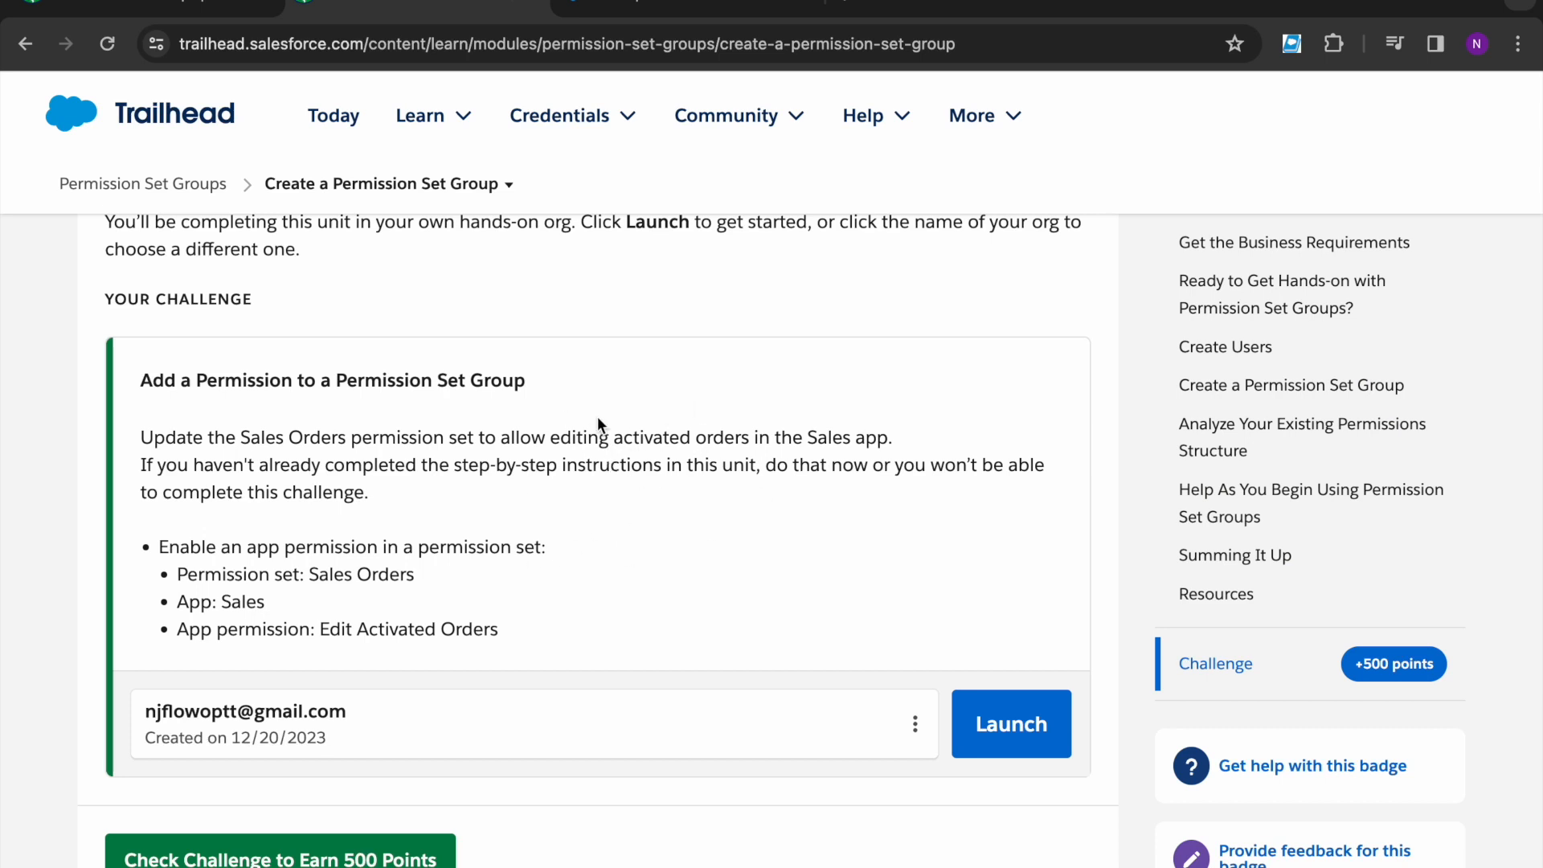
{"action": "scroll", "coordinate": [597, 417], "scroll_direction": "up", "scroll_amount": 15}
{"action": "scroll", "coordinate": [596, 416], "scroll_direction": "up", "scroll_amount": 15}
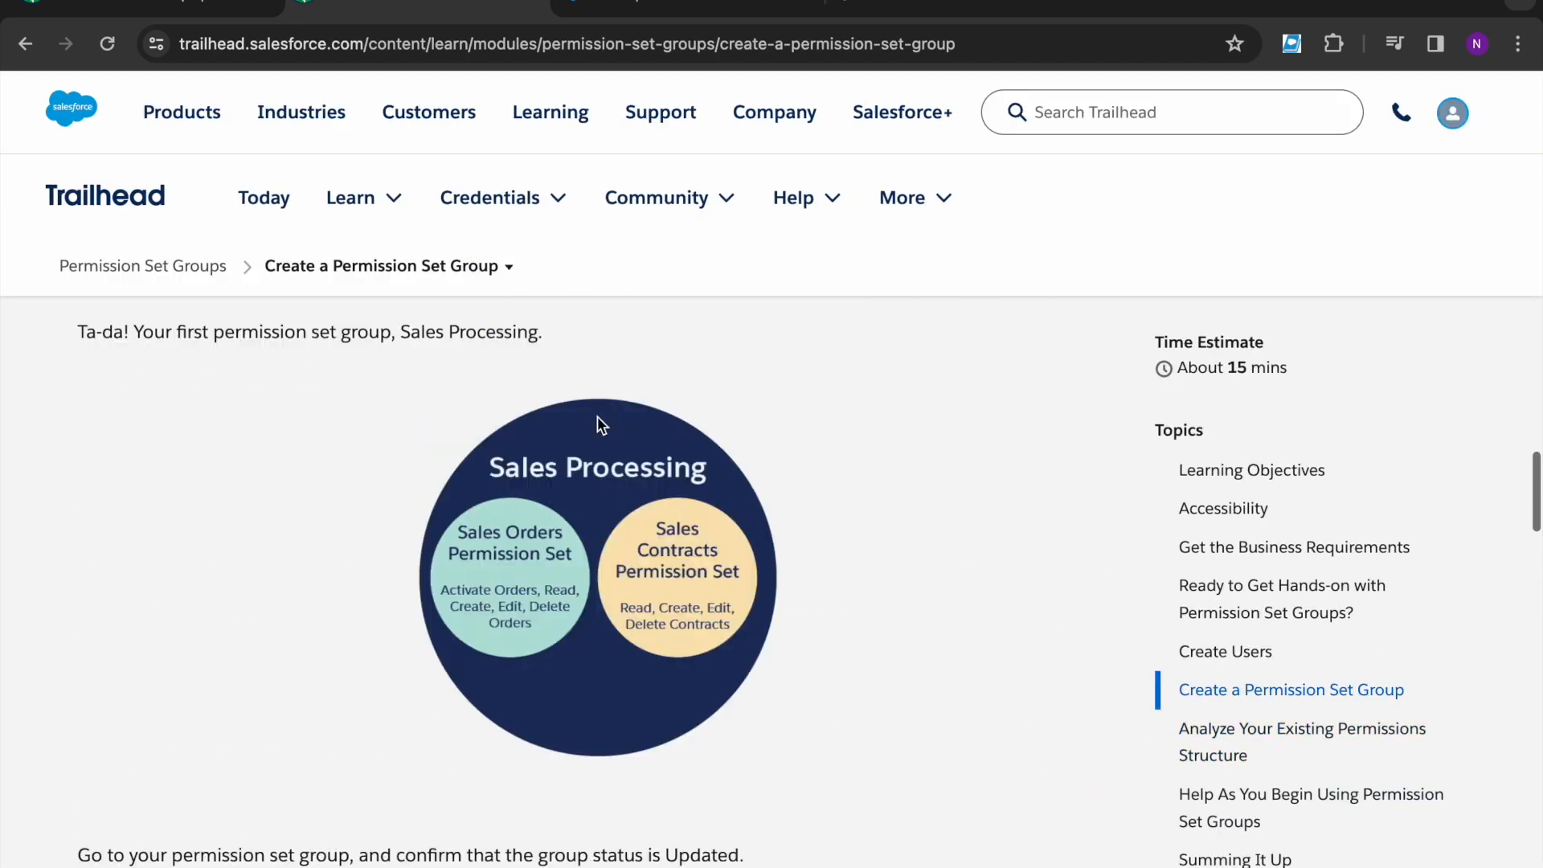
{"action": "scroll", "coordinate": [596, 426], "scroll_direction": "up", "scroll_amount": 15}
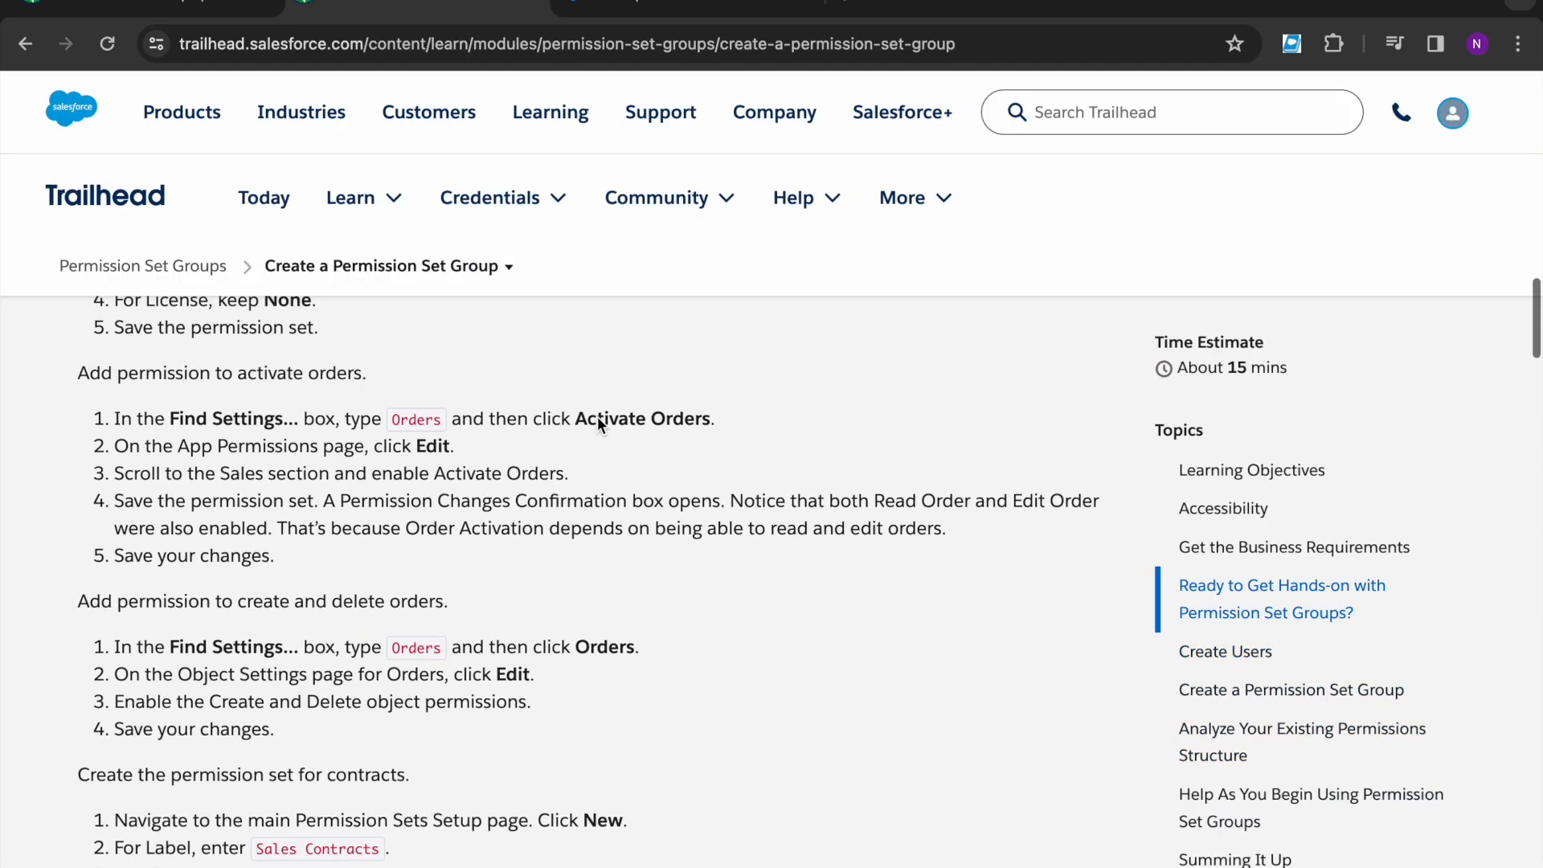
{"action": "scroll", "coordinate": [596, 503], "scroll_direction": "down", "scroll_amount": 1}
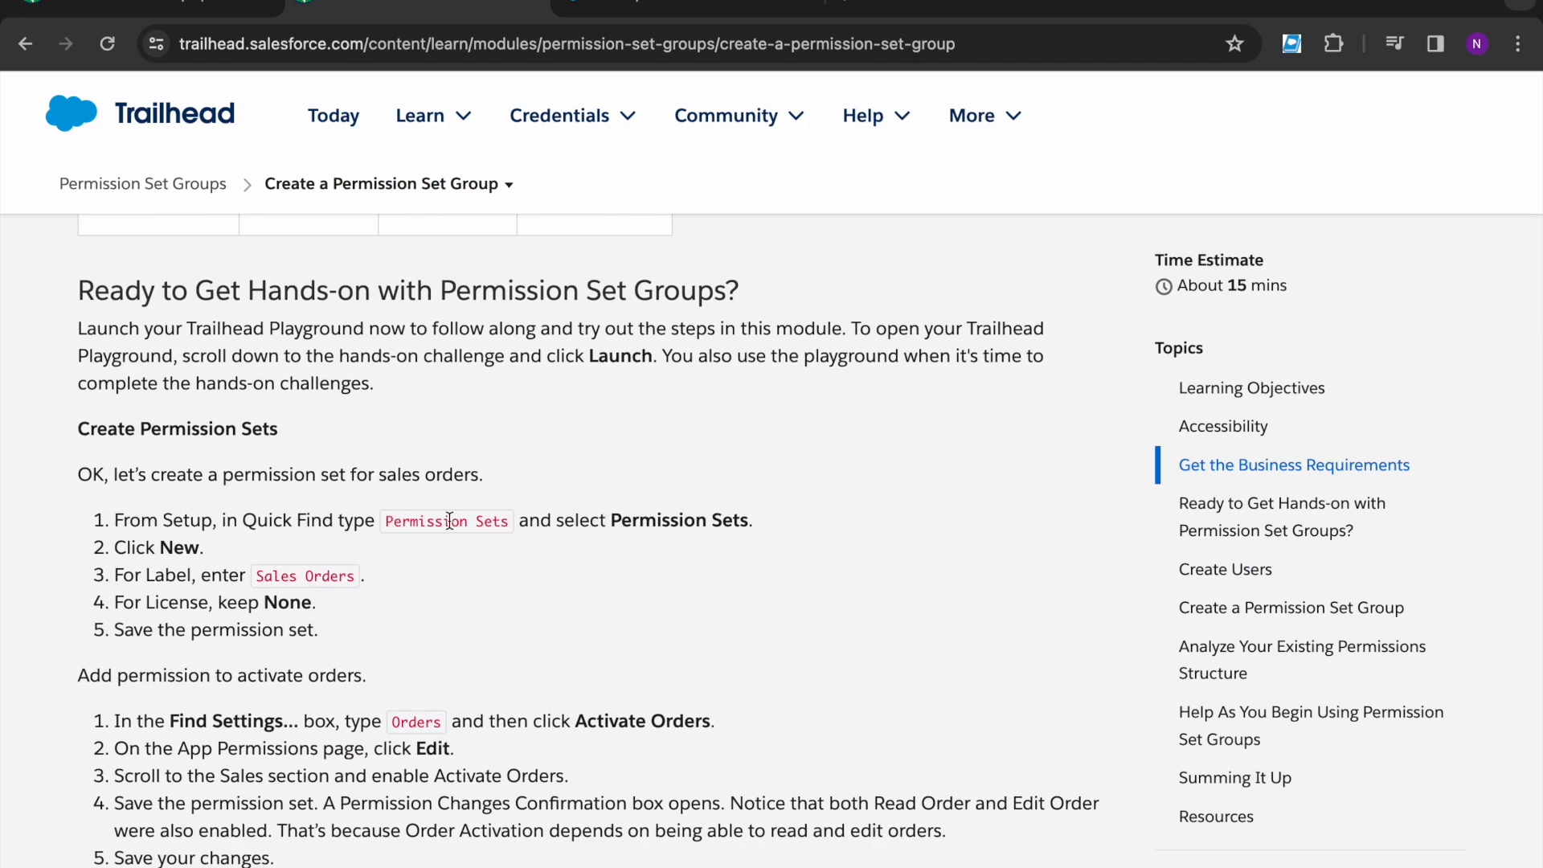
{"action": "scroll", "coordinate": [522, 546], "scroll_direction": "down", "scroll_amount": 1}
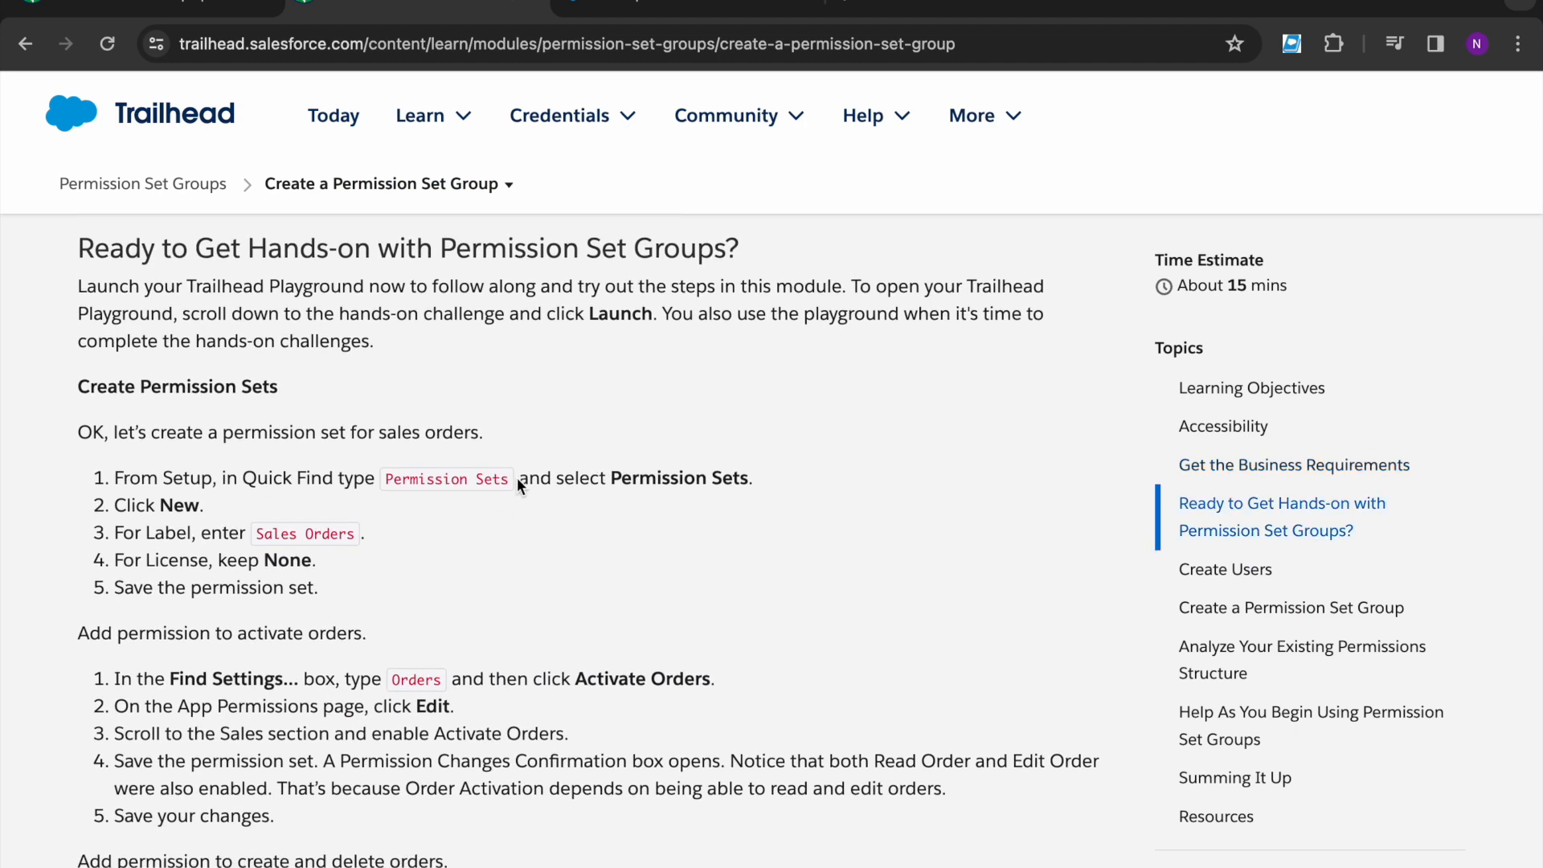
- Search the Setup menu for 'permissio' and check the Sales Orders label in the lesson
{"action": "left_click", "coordinate": [671, 8]}
{"action": "left_click", "coordinate": [229, 203]}
{"action": "type", "text": "permission"}
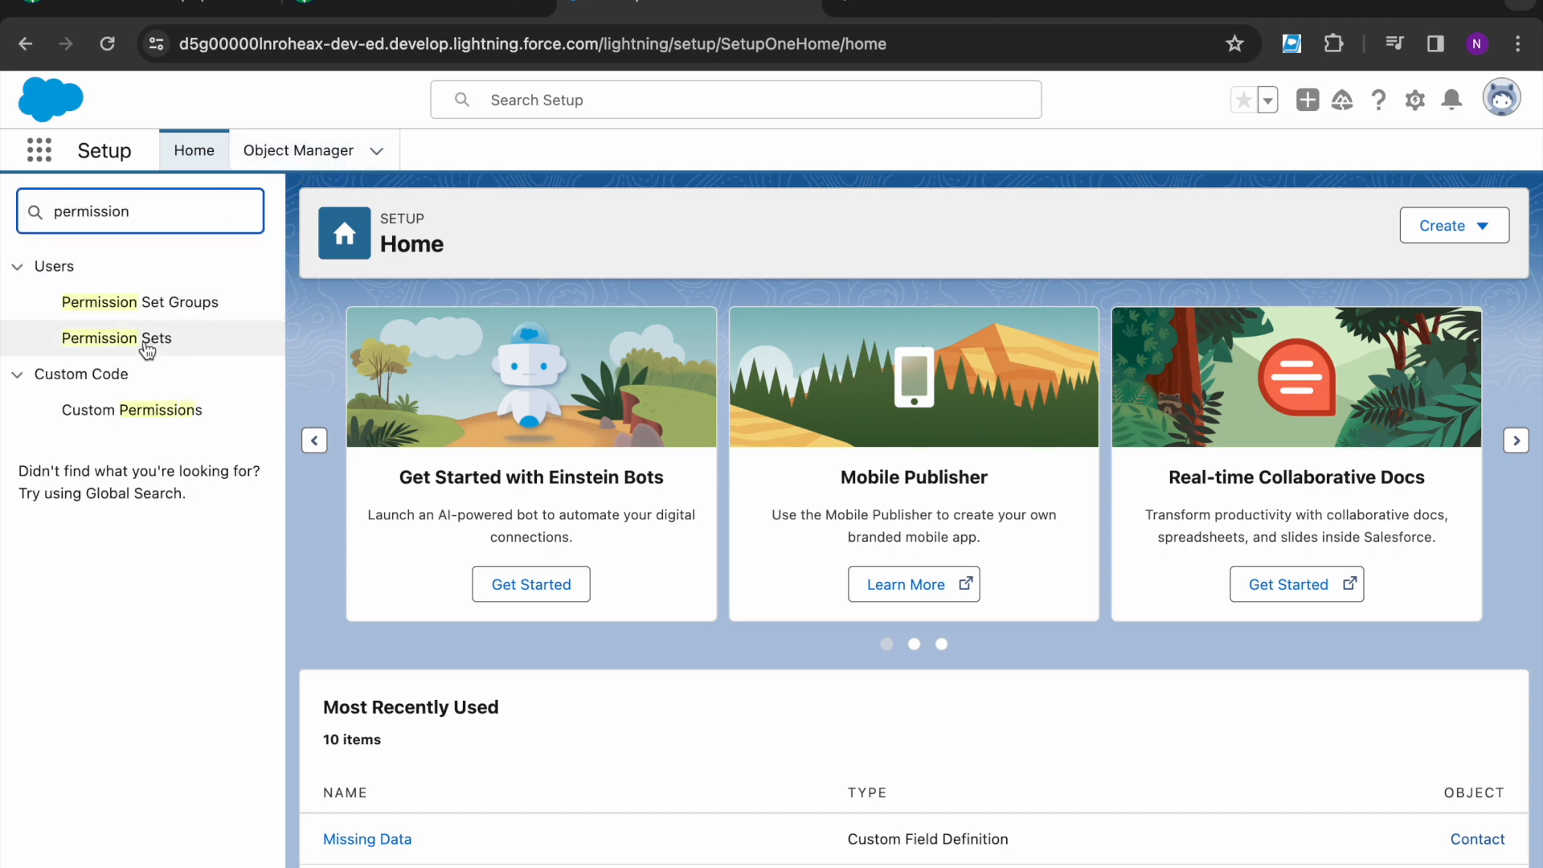
{"action": "left_click", "coordinate": [365, 12]}
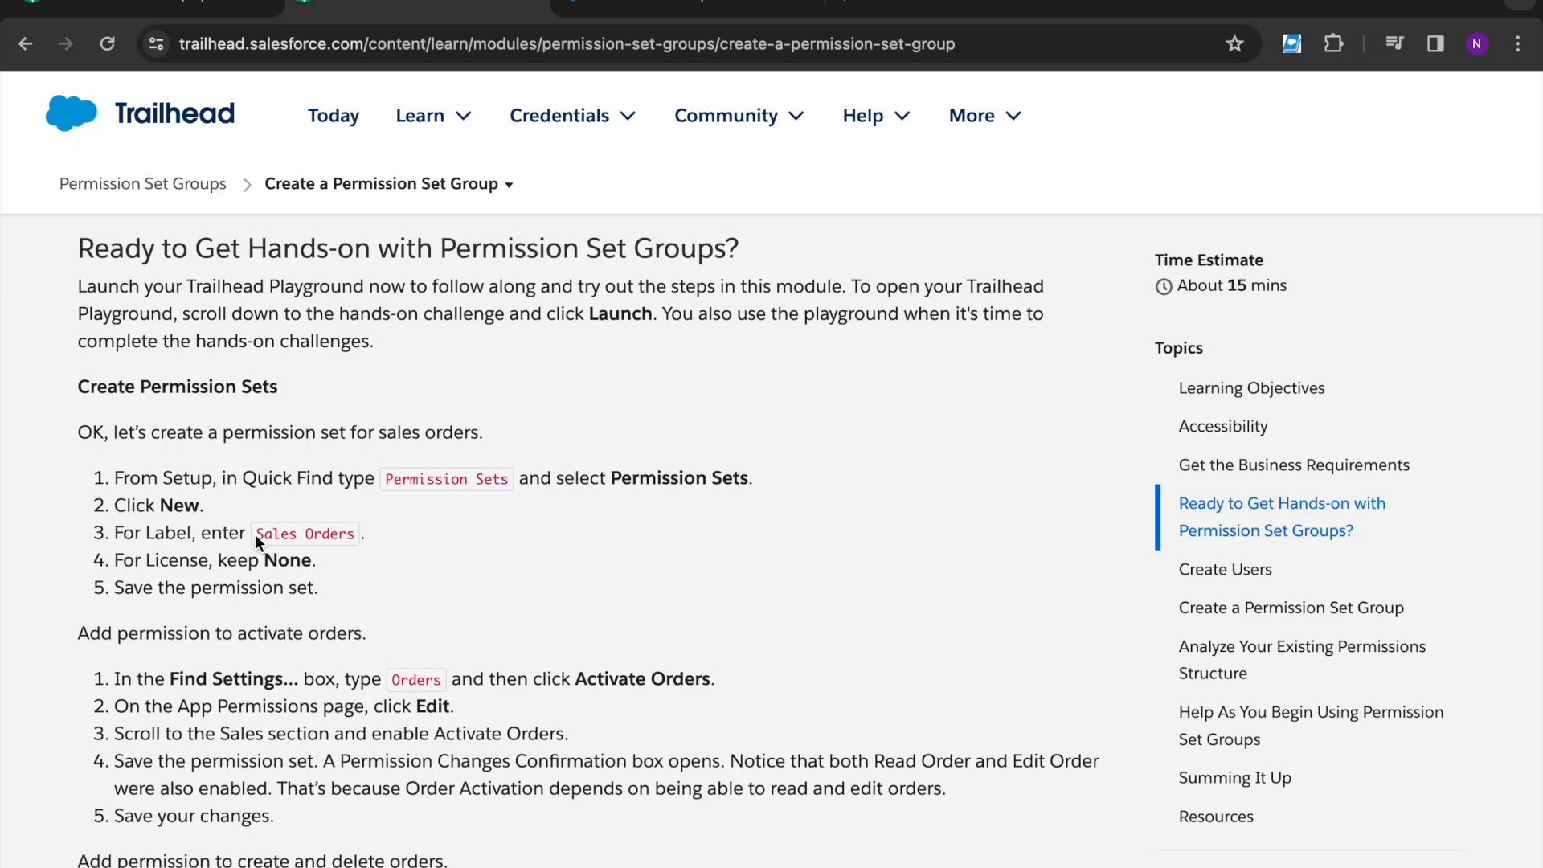
{"action": "left_click_drag", "start_coordinate": [255, 533], "coordinate": [358, 544]}
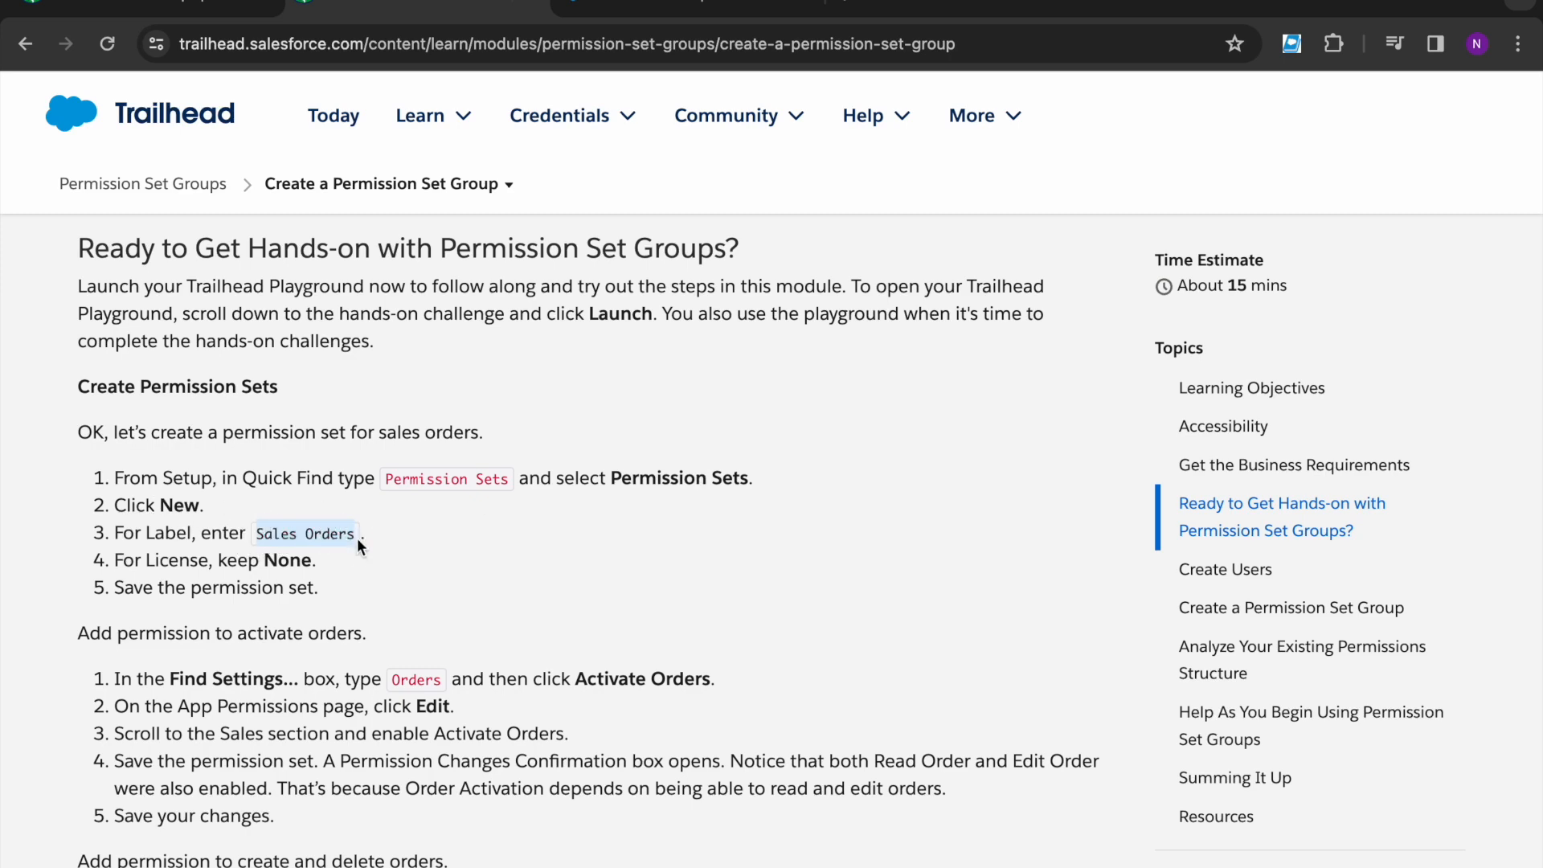
- Create and save a new permission set labelled 'Sales Orders' with API name Sales_Orders
{"action": "left_click", "coordinate": [683, 9]}
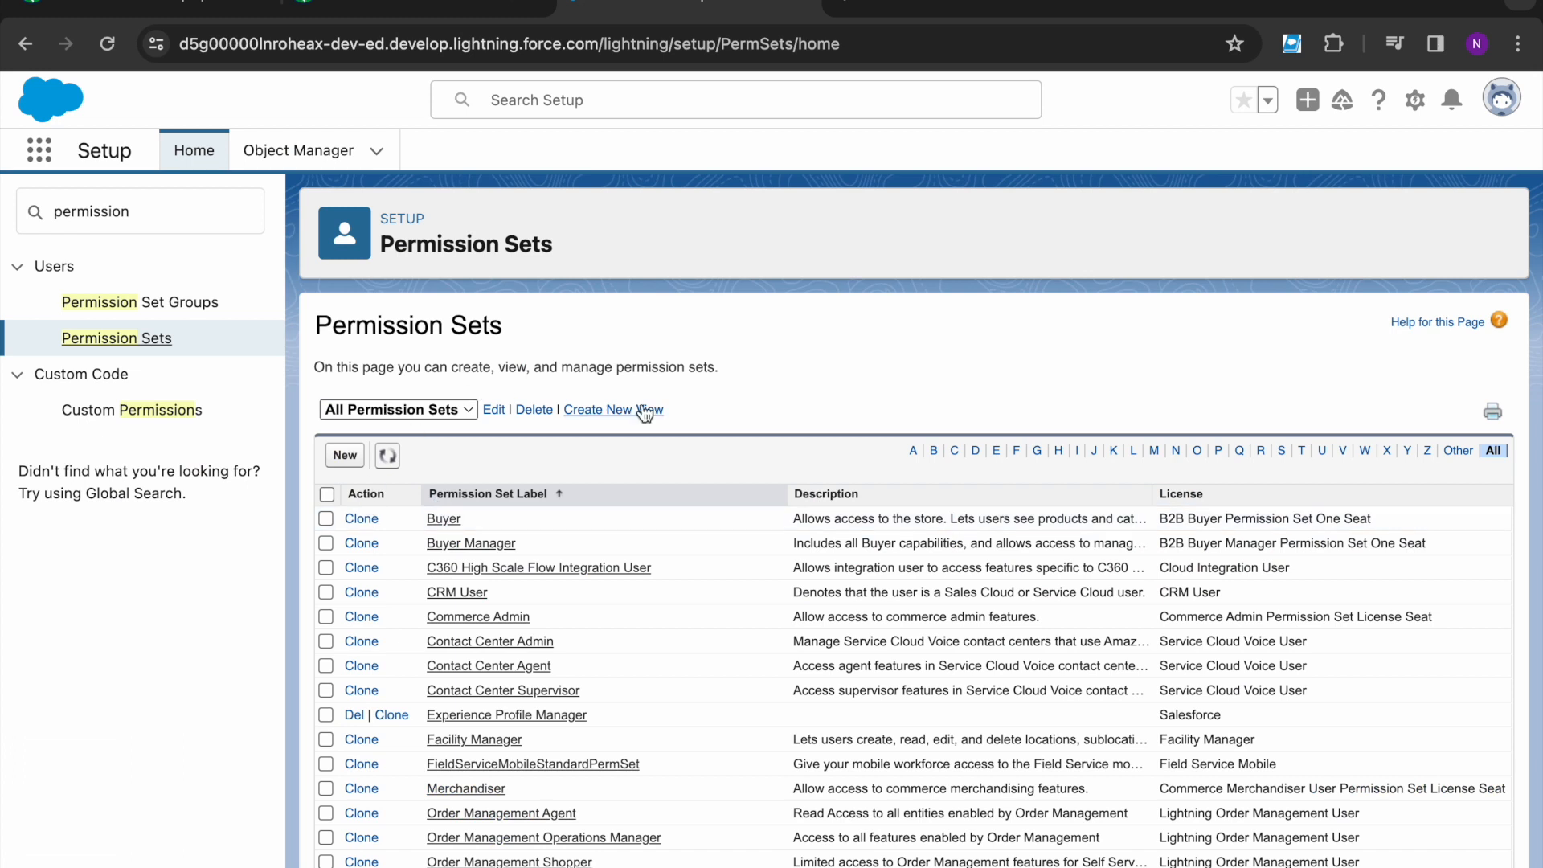
{"action": "left_click", "coordinate": [344, 454]}
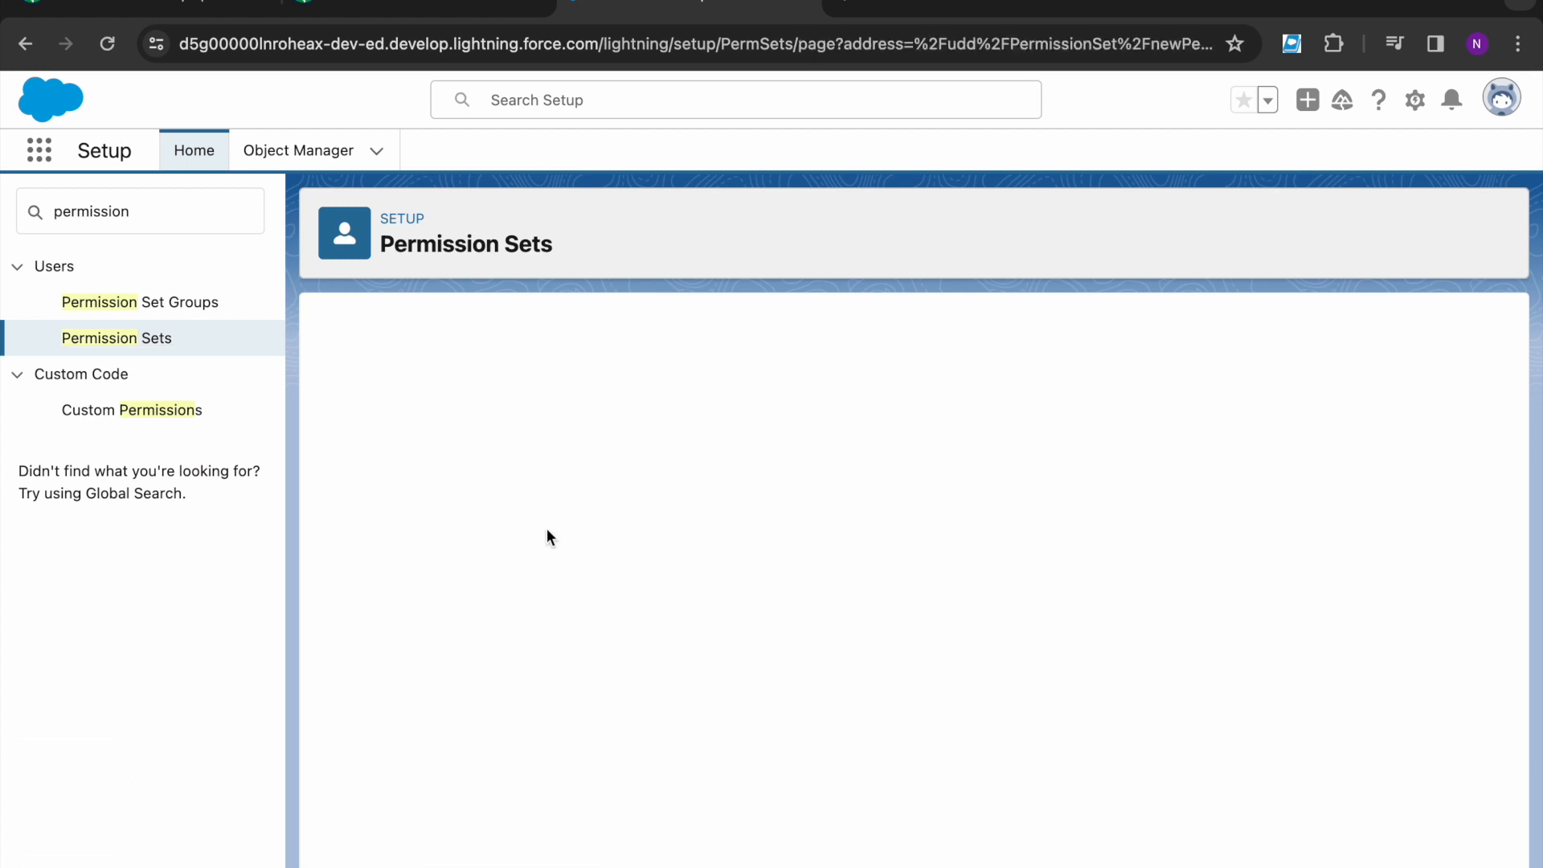
{"action": "left_click", "coordinate": [569, 500]}
{"action": "type", "text": "Sales Orders"}
{"action": "left_click", "coordinate": [579, 528]}
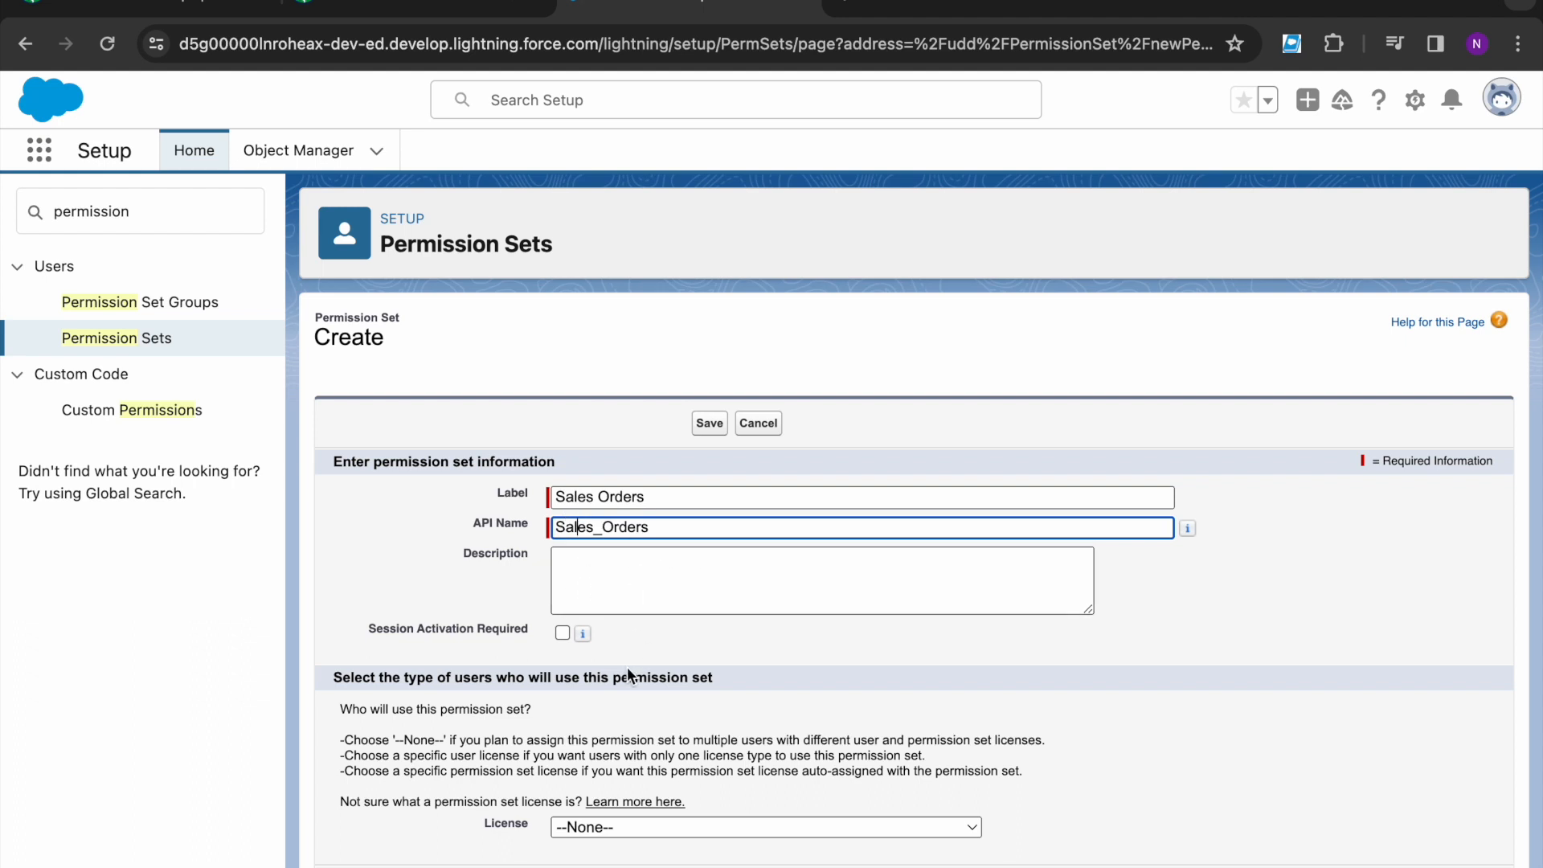
{"action": "key", "text": "Return"}
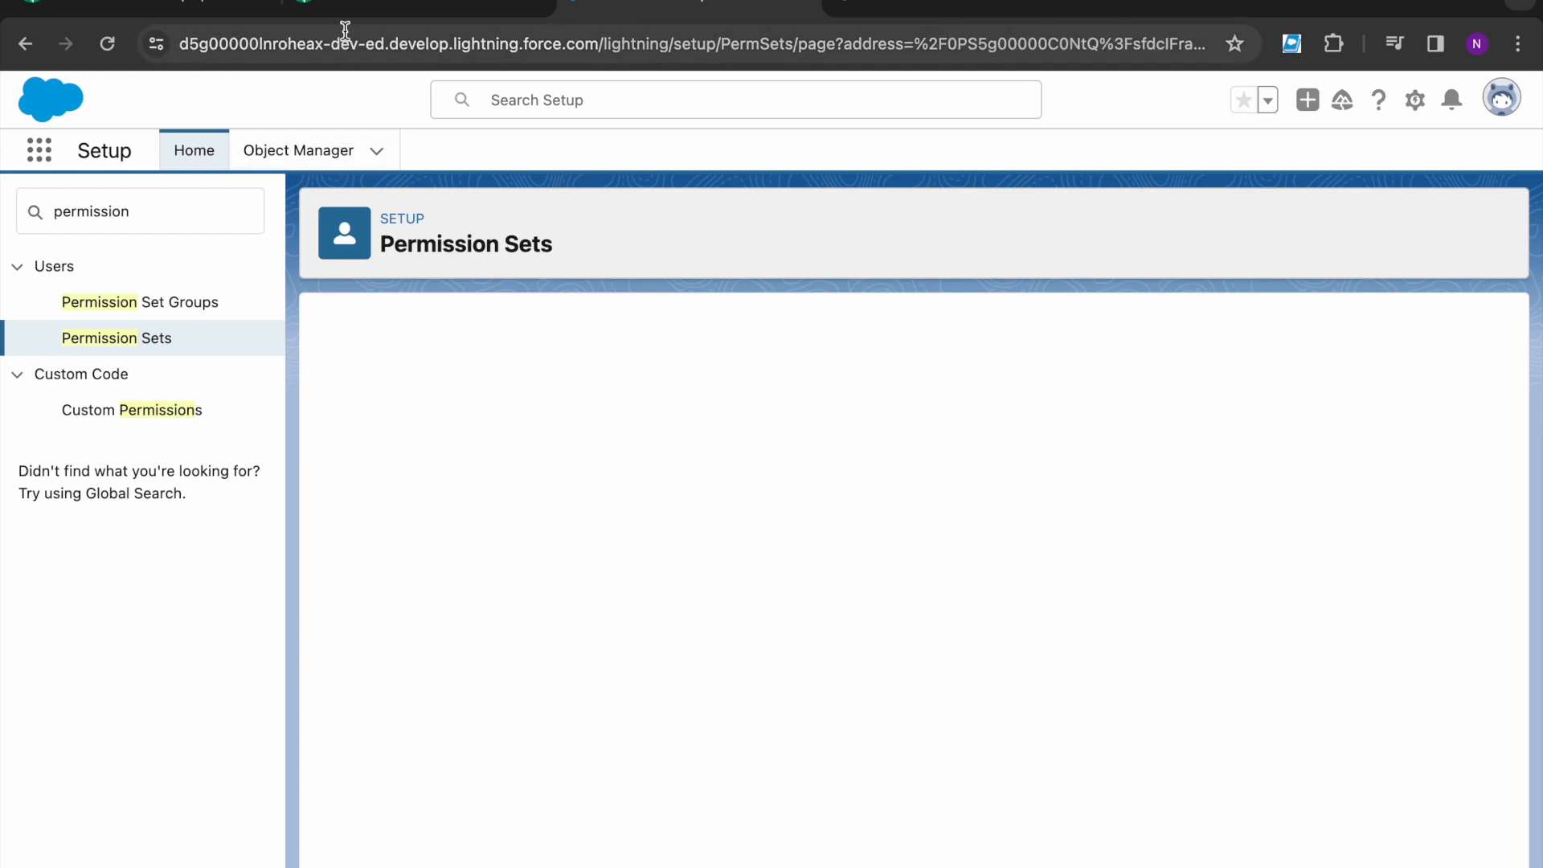
- Return to the lesson's 'Add permission to activate orders' instructions
{"action": "left_click", "coordinate": [342, 9]}
{"action": "scroll", "coordinate": [270, 590], "scroll_direction": "down", "scroll_amount": 1}
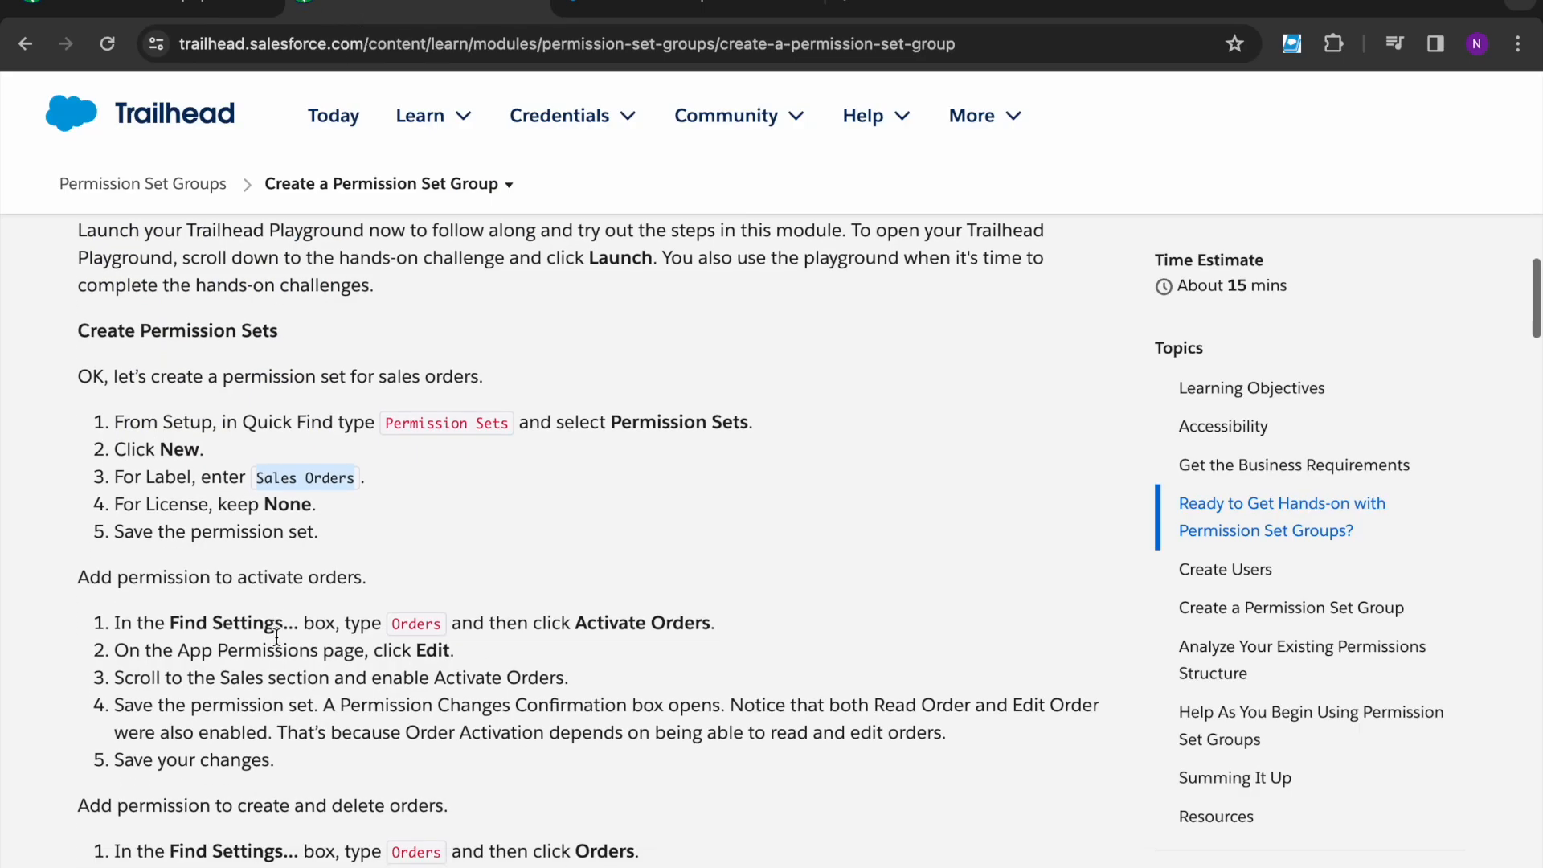
{"action": "left_click_drag", "start_coordinate": [79, 578], "coordinate": [388, 595]}
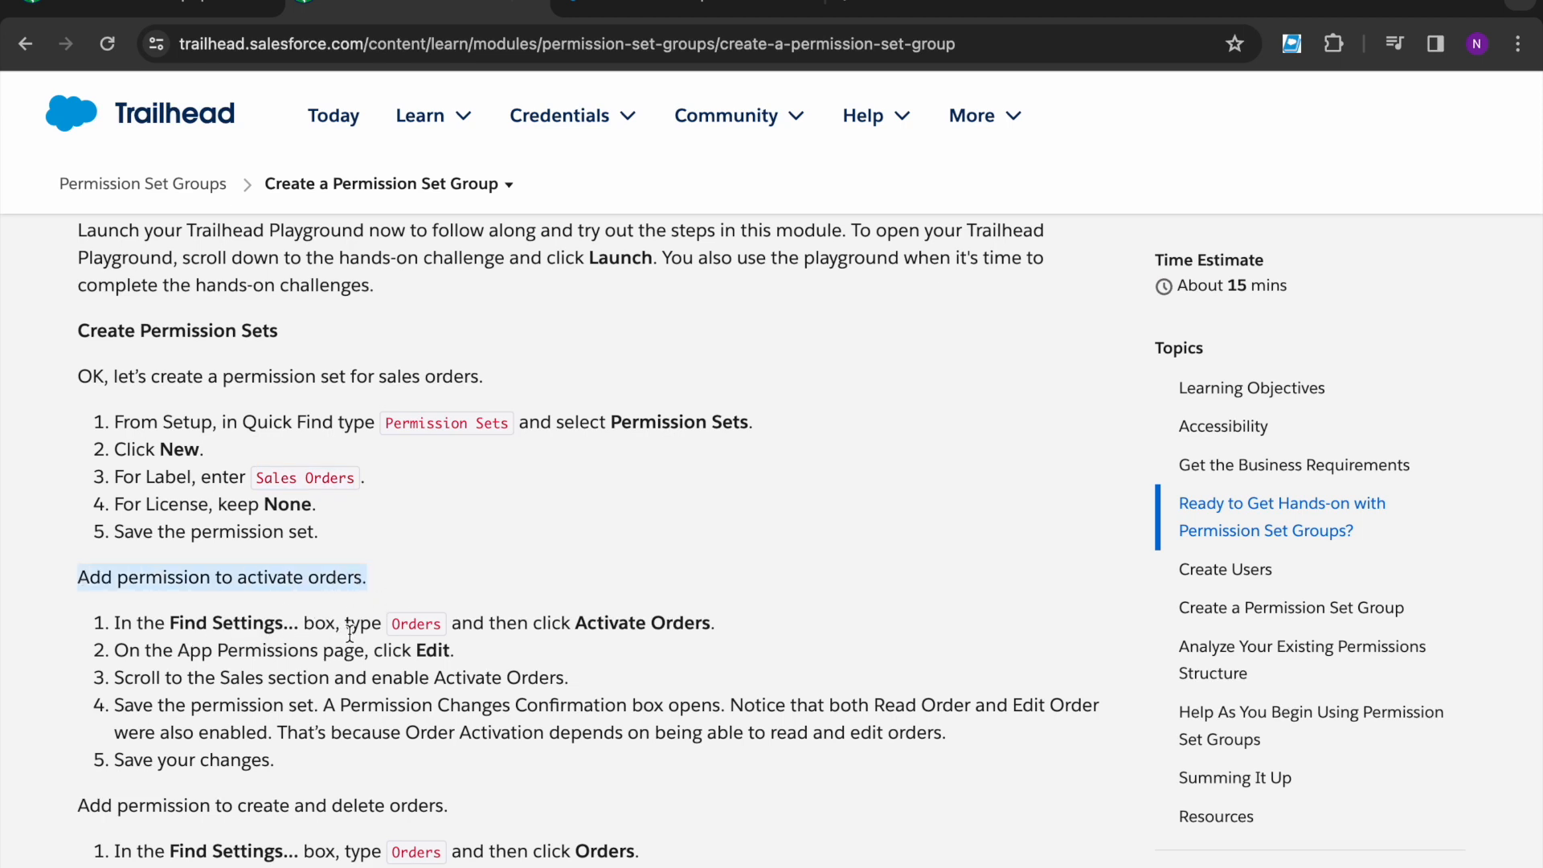
- Search the Sales Orders settings for Orders and review the lesson's next step
{"action": "left_click", "coordinate": [690, 8]}
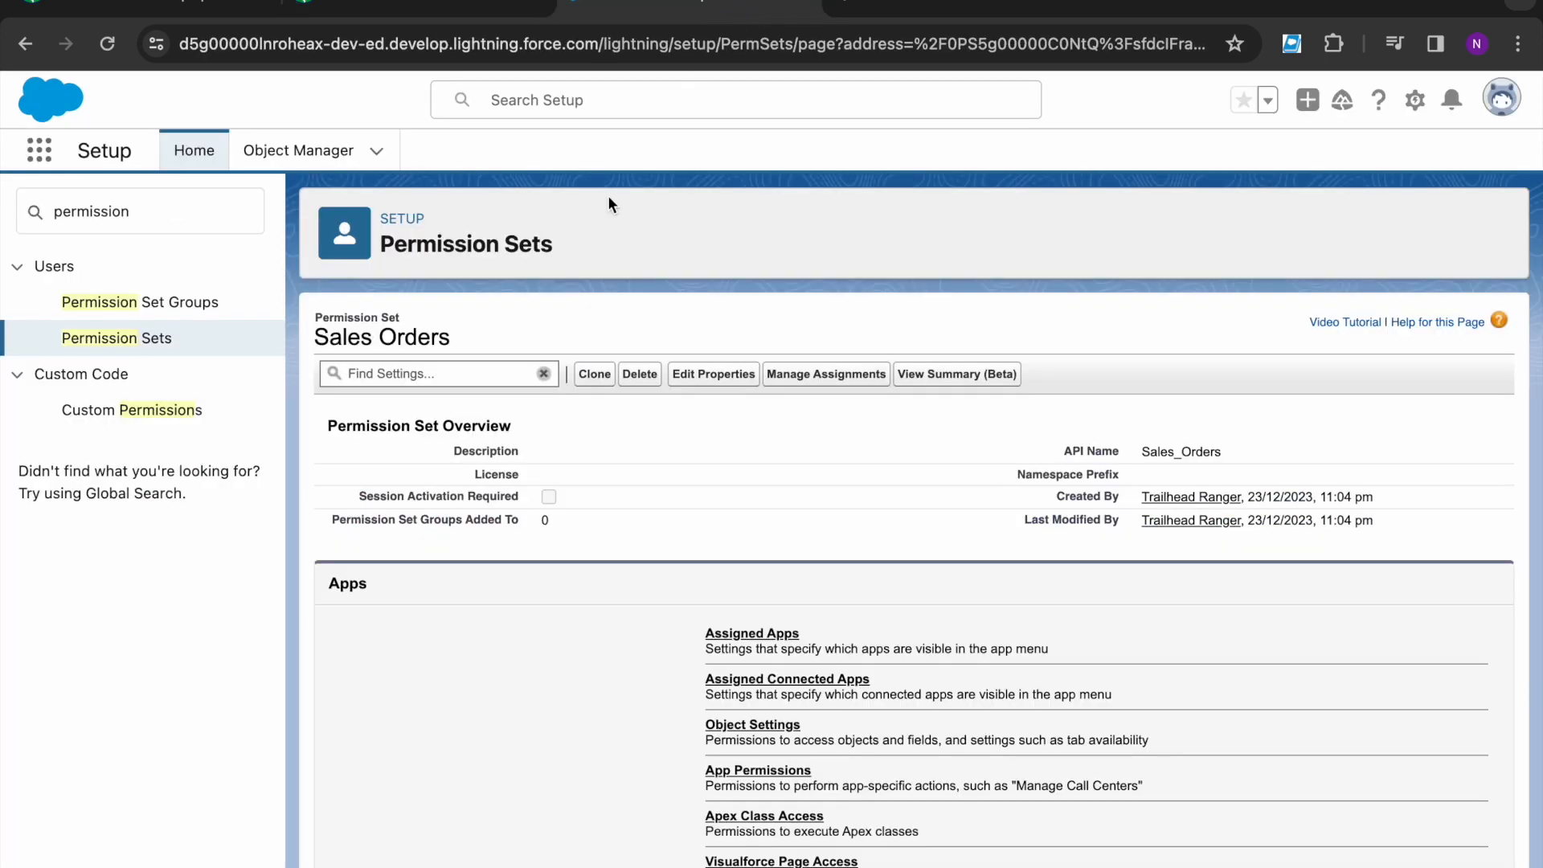
{"action": "left_click", "coordinate": [479, 376]}
{"action": "type", "text": "Order"}
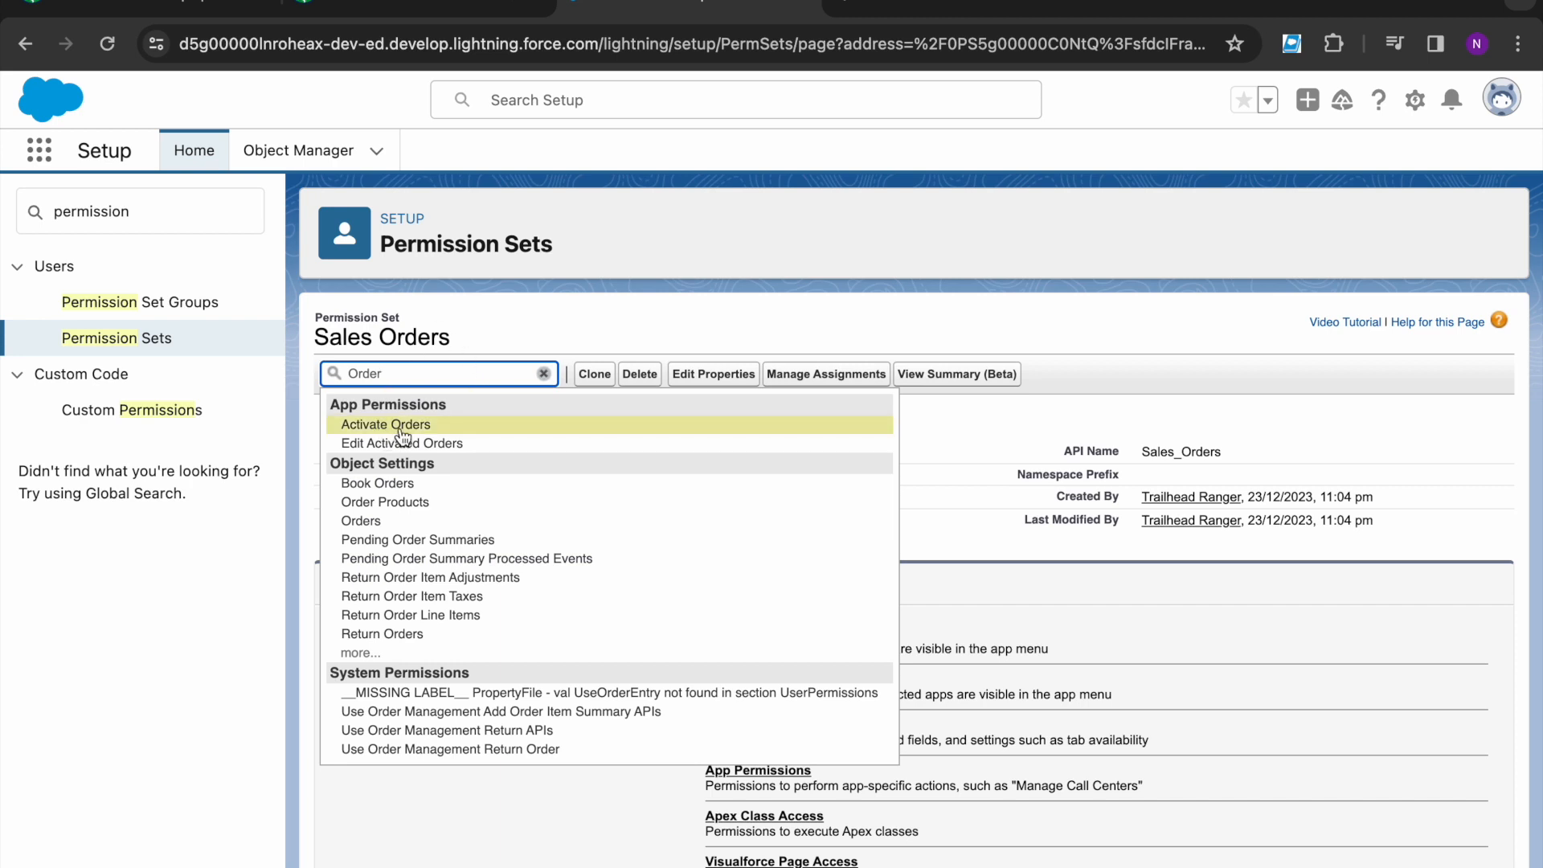
{"action": "left_click", "coordinate": [405, 428]}
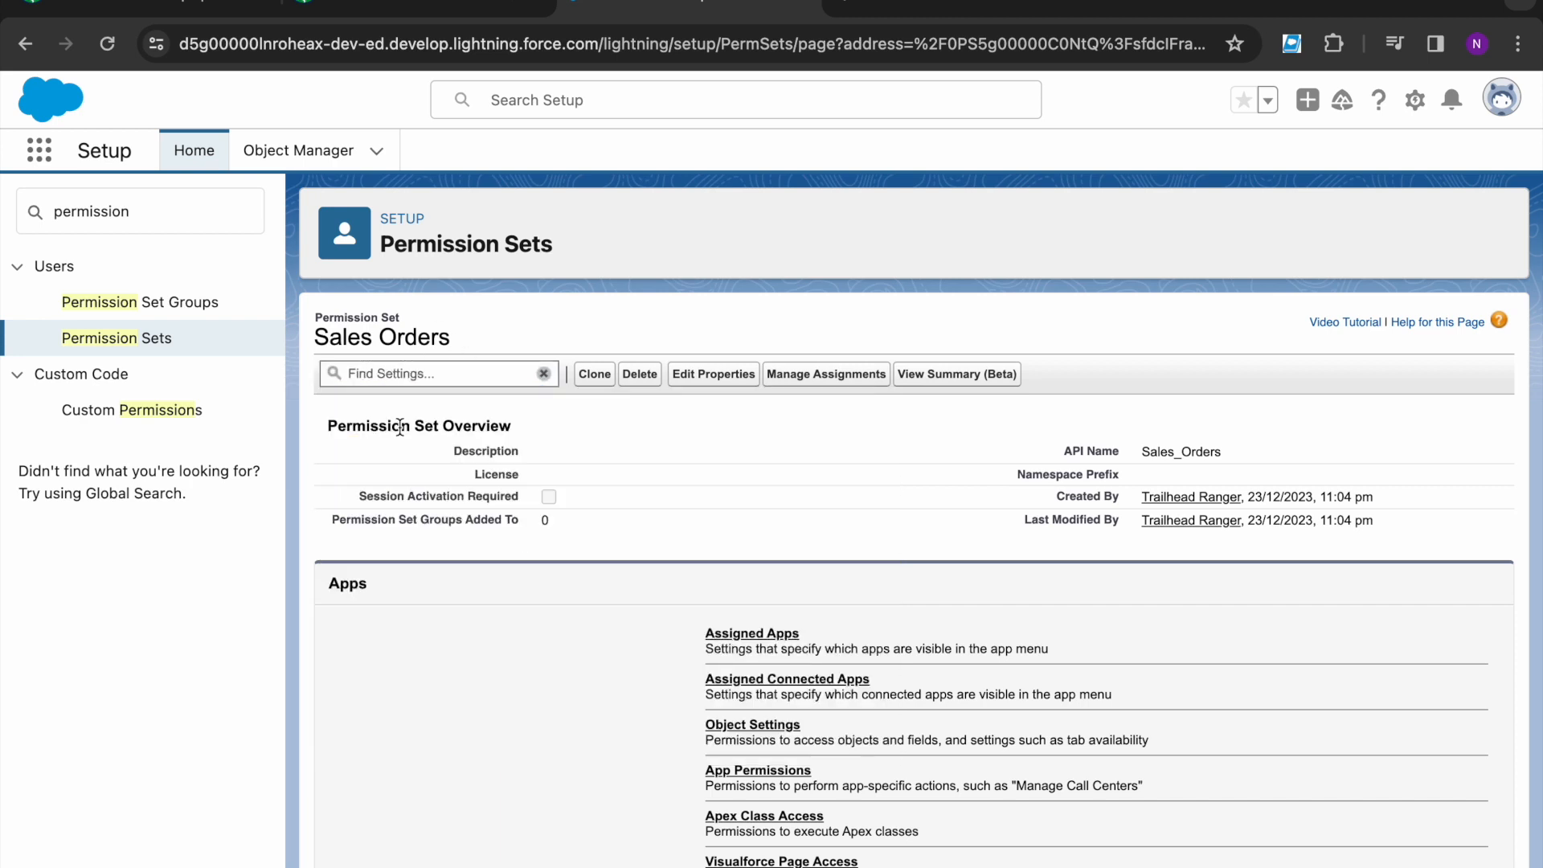
{"action": "left_click", "coordinate": [375, 15]}
{"action": "left_click_drag", "start_coordinate": [531, 626], "coordinate": [707, 629]}
{"action": "left_click", "coordinate": [764, 588]}
{"action": "scroll", "coordinate": [196, 722], "scroll_direction": "down", "scroll_amount": 1}
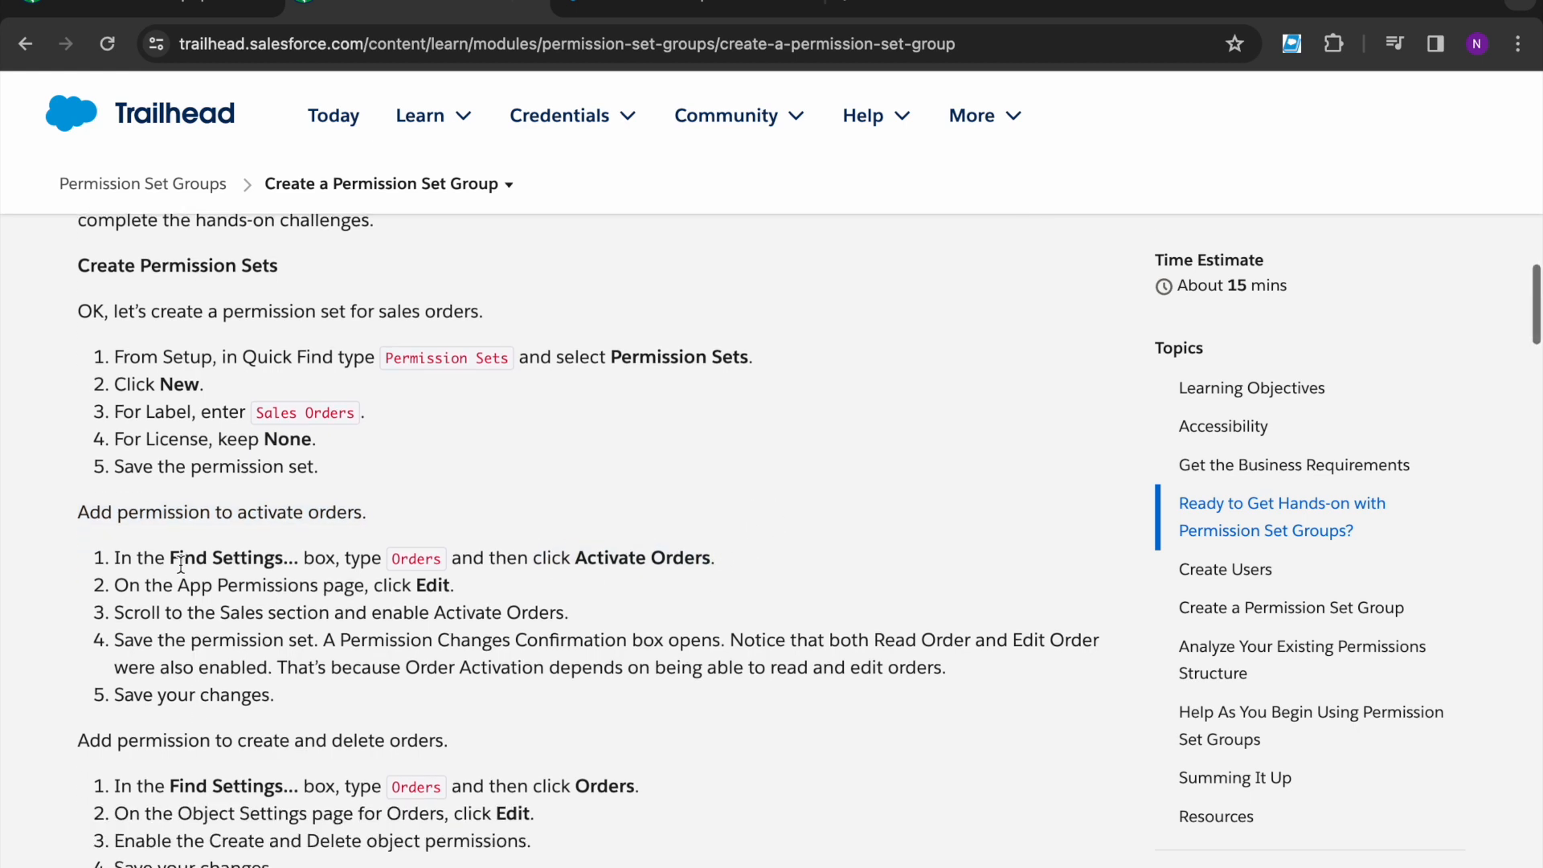
- Put the Sales Orders app permissions into edit mode
{"action": "left_click", "coordinate": [686, 13]}
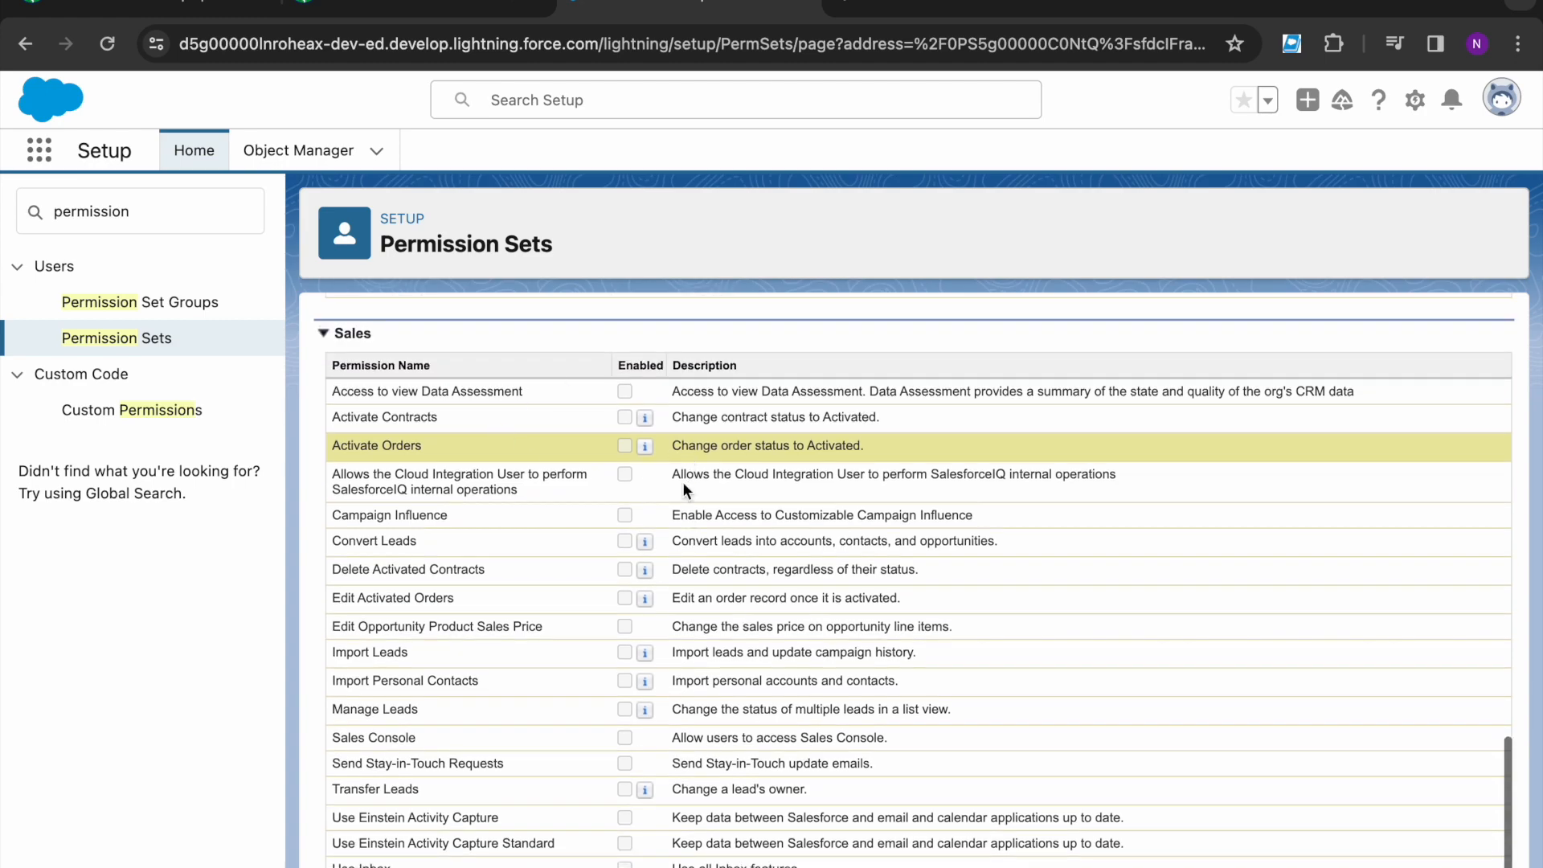
{"action": "scroll", "coordinate": [682, 481], "scroll_direction": "up", "scroll_amount": 6}
{"action": "scroll", "coordinate": [636, 629], "scroll_direction": "up", "scroll_amount": 10}
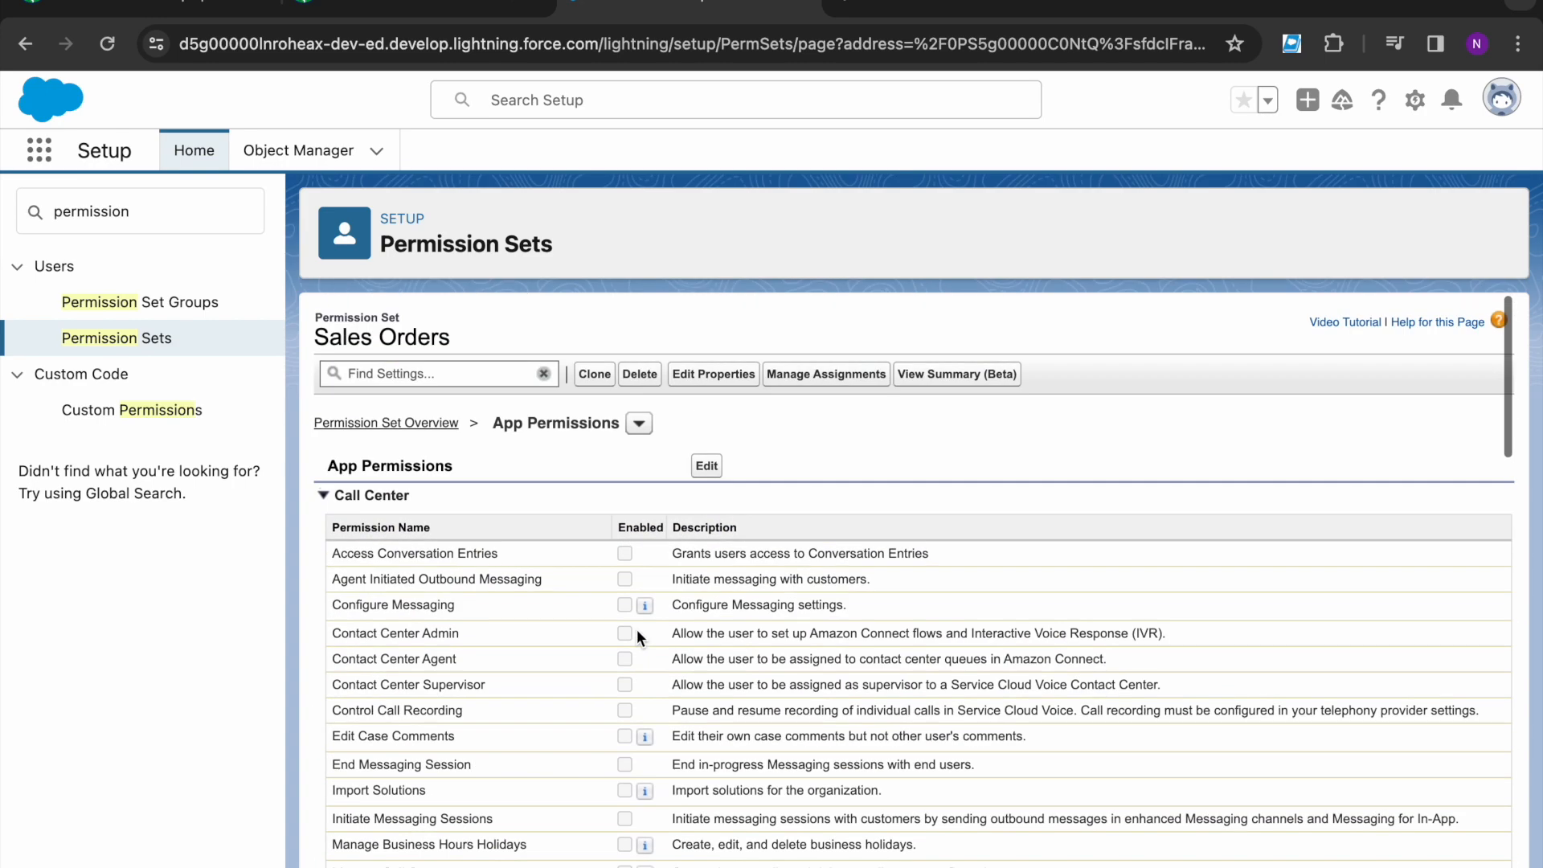
{"action": "left_click", "coordinate": [706, 465]}
- Review the lesson's Activate Orders step and its note about Read Order and Edit Order
{"action": "left_click", "coordinate": [459, 8]}
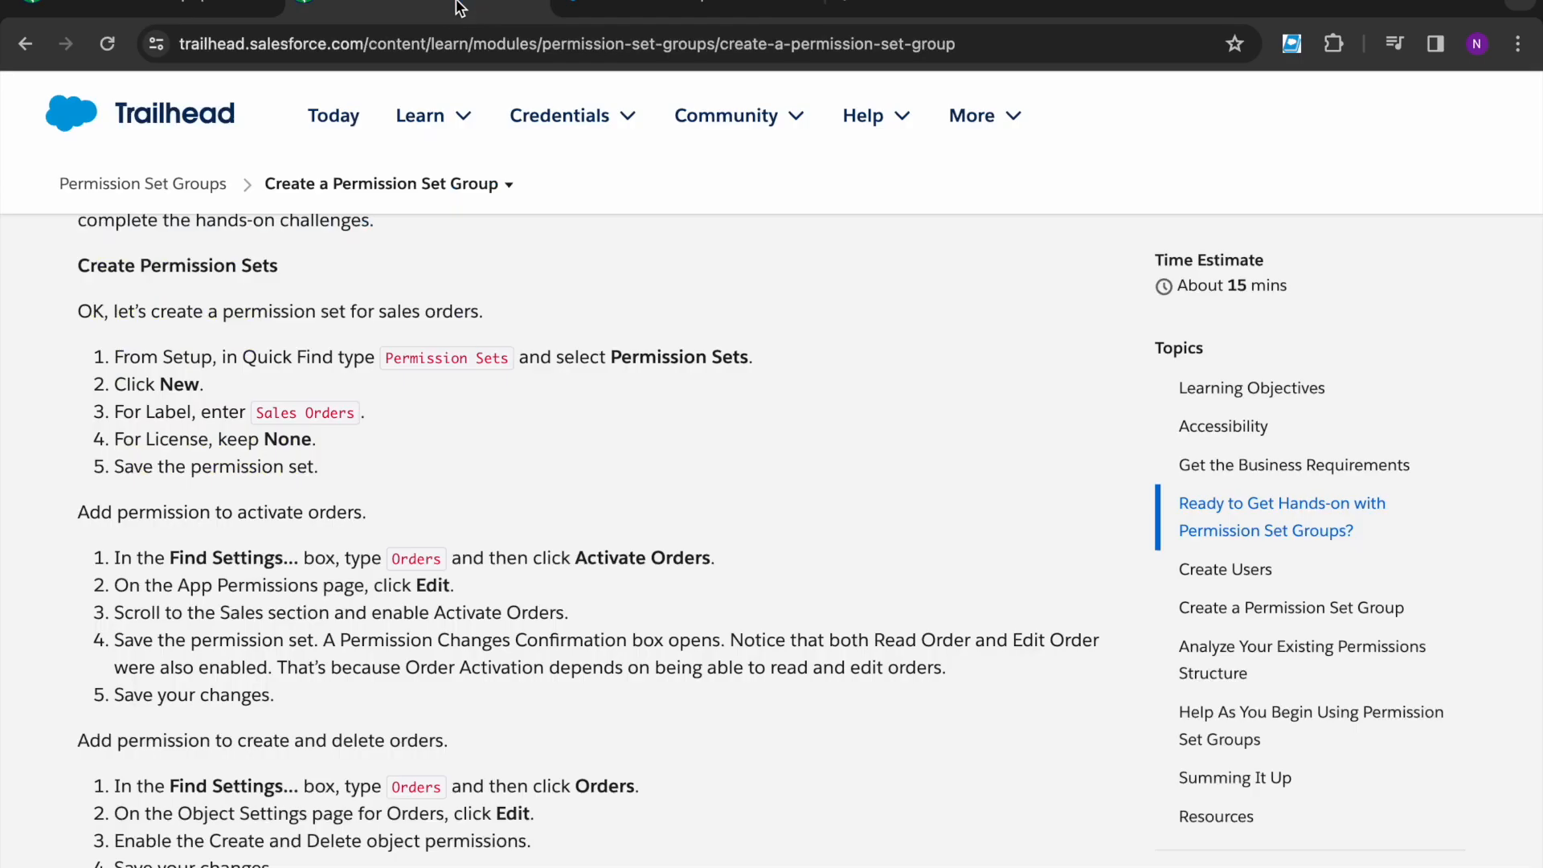
{"action": "scroll", "coordinate": [364, 556], "scroll_direction": "down", "scroll_amount": 2}
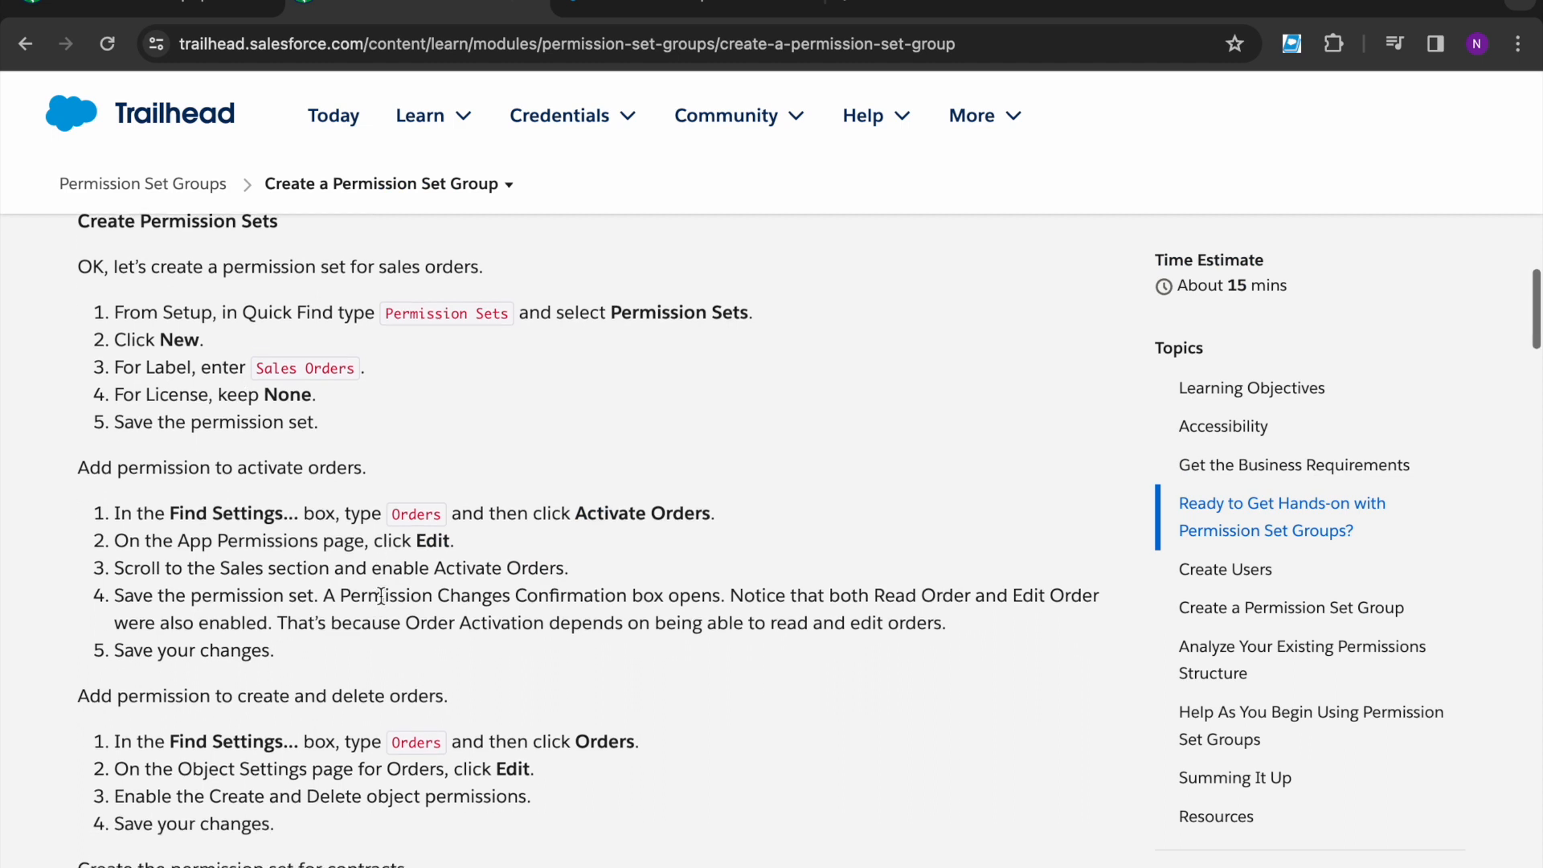
{"action": "left_click_drag", "start_coordinate": [374, 511], "coordinate": [579, 509]}
{"action": "left_click", "coordinate": [580, 509]}
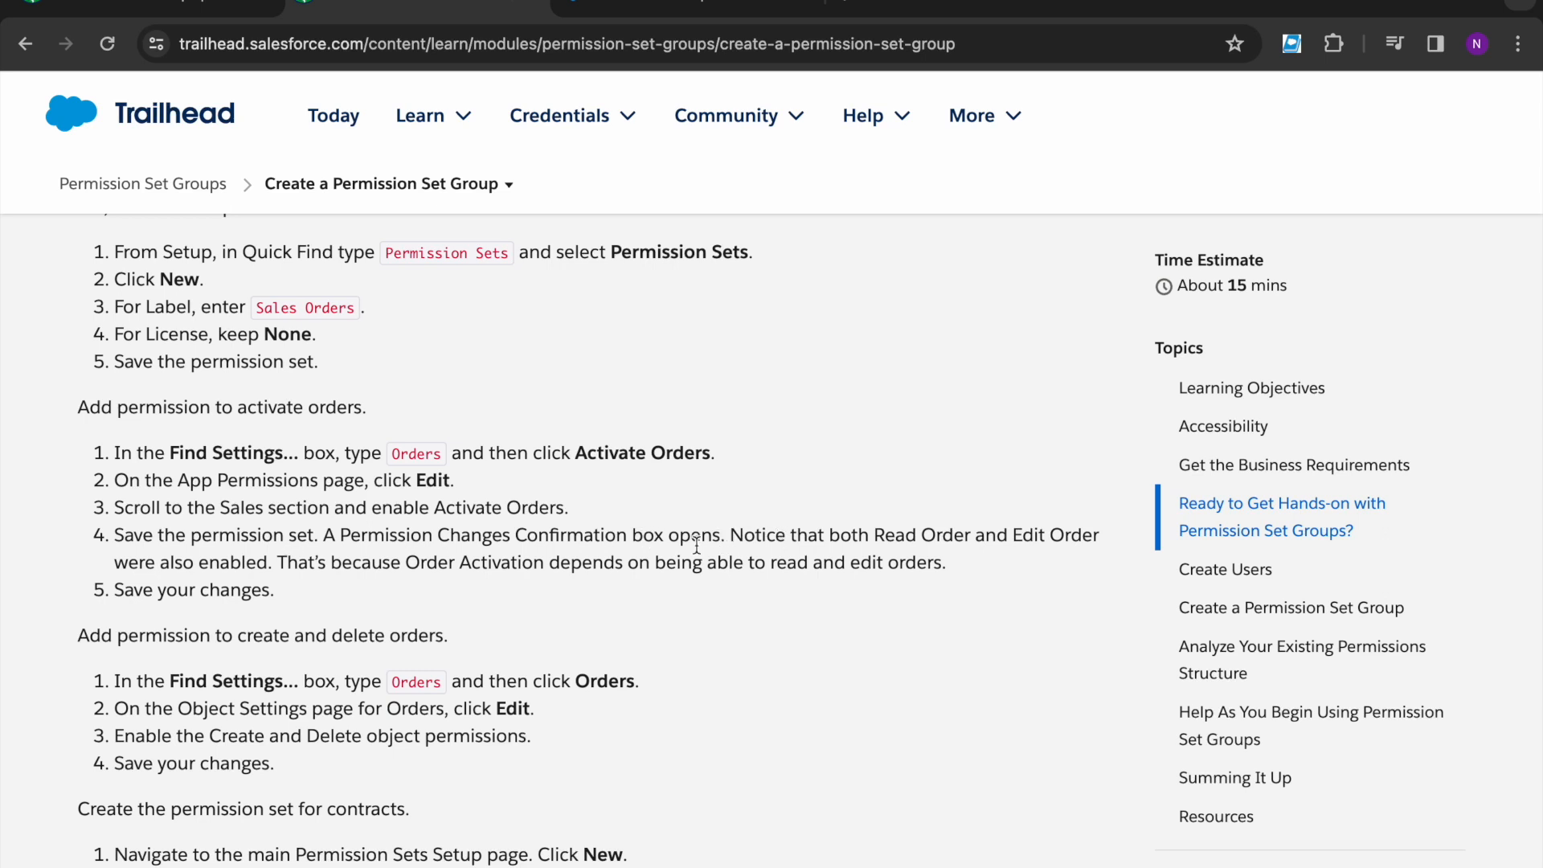
{"action": "left_click_drag", "start_coordinate": [839, 535], "coordinate": [1085, 537]}
{"action": "left_click", "coordinate": [393, 622]}
{"action": "left_click_drag", "start_coordinate": [406, 562], "coordinate": [733, 561]}
{"action": "left_click", "coordinate": [747, 595]}
- Tick Activate Orders under Sales and save the app permissions
{"action": "left_click", "coordinate": [714, 4]}
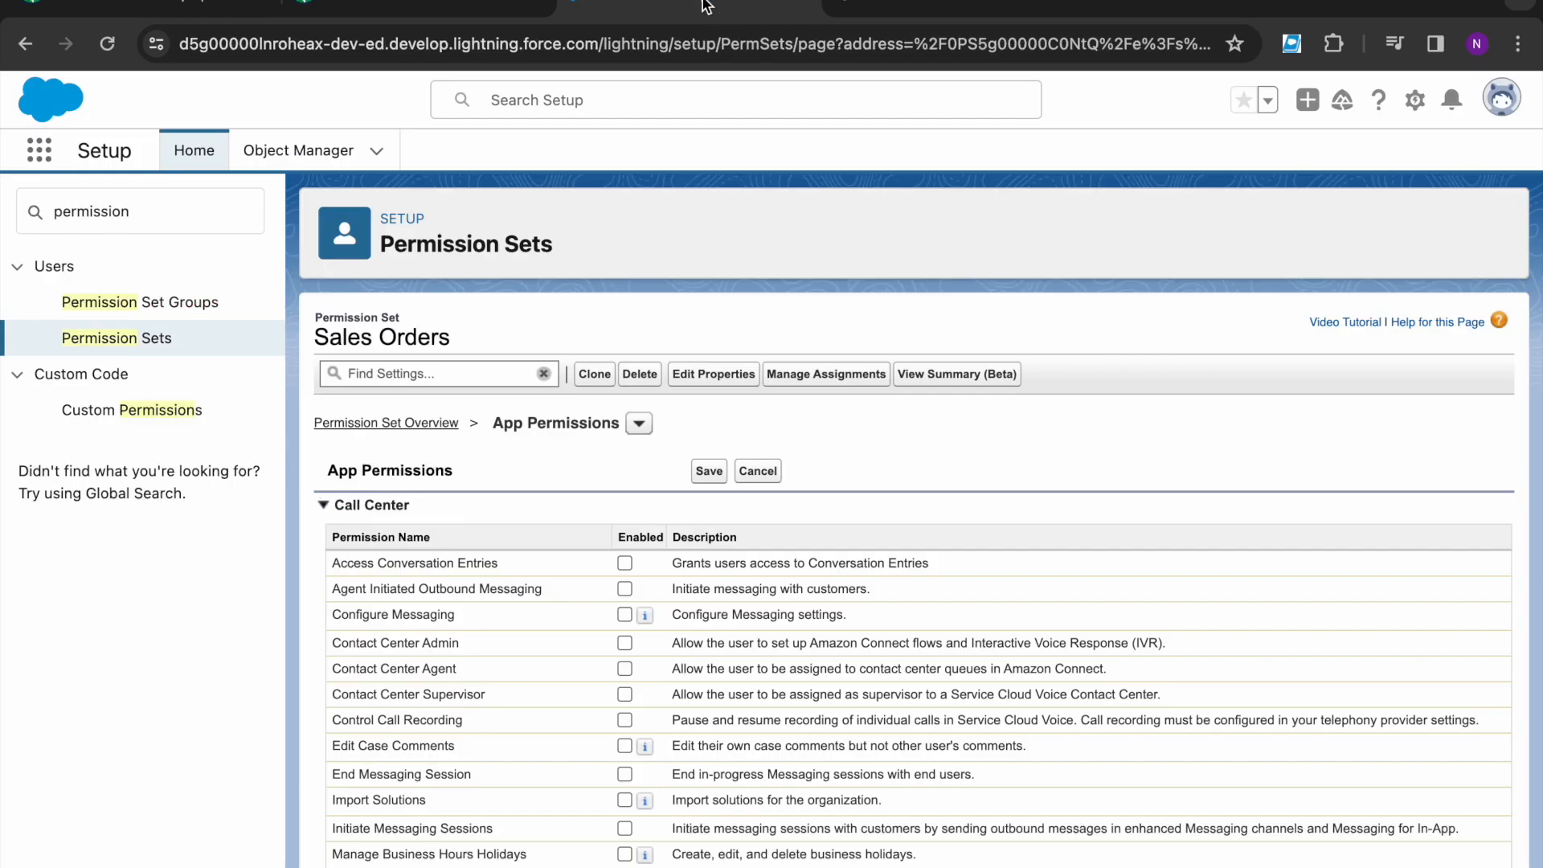
{"action": "scroll", "coordinate": [610, 696], "scroll_direction": "down", "scroll_amount": 15}
{"action": "scroll", "coordinate": [610, 696], "scroll_direction": "up", "scroll_amount": 5}
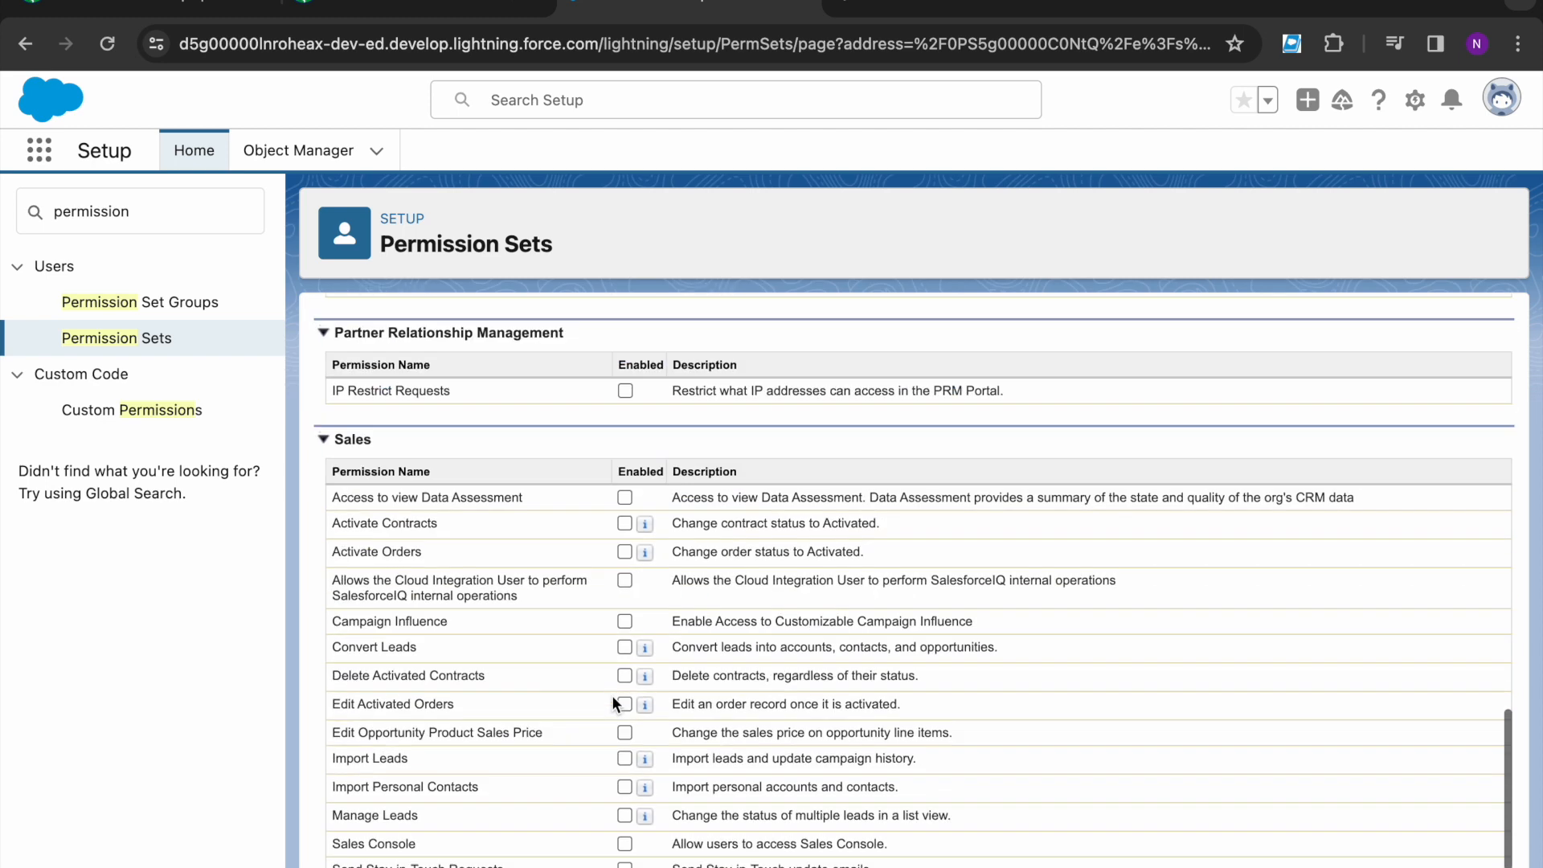
{"action": "scroll", "coordinate": [611, 696], "scroll_direction": "up", "scroll_amount": 2}
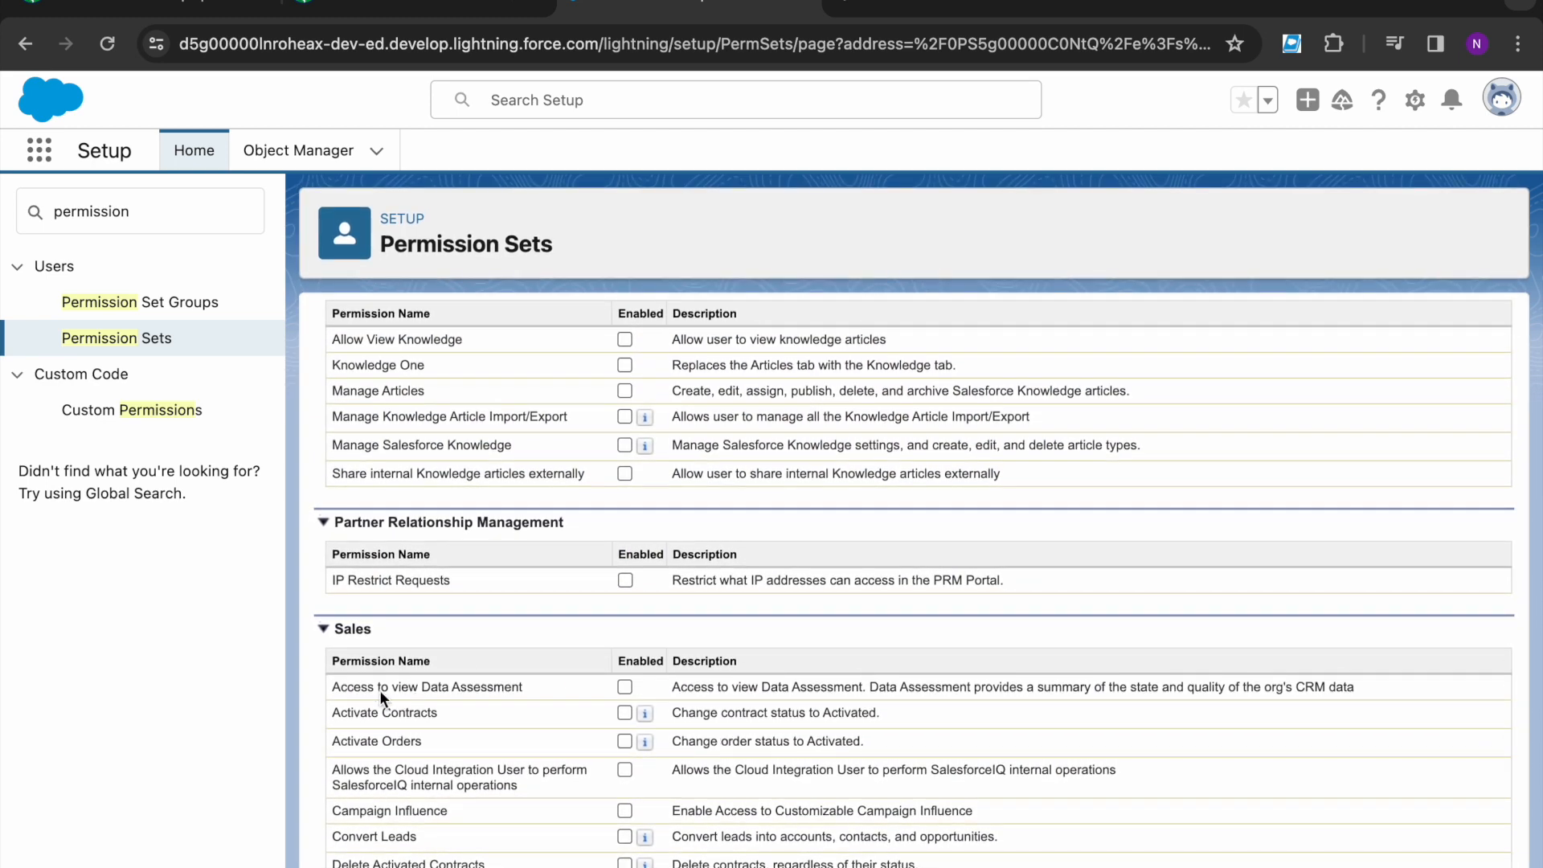
{"action": "left_click_drag", "start_coordinate": [333, 737], "coordinate": [431, 737]}
{"action": "left_click", "coordinate": [574, 735]}
{"action": "left_click", "coordinate": [624, 741]}
{"action": "scroll", "coordinate": [673, 533], "scroll_direction": "up", "scroll_amount": 20}
{"action": "left_click", "coordinate": [710, 473]}
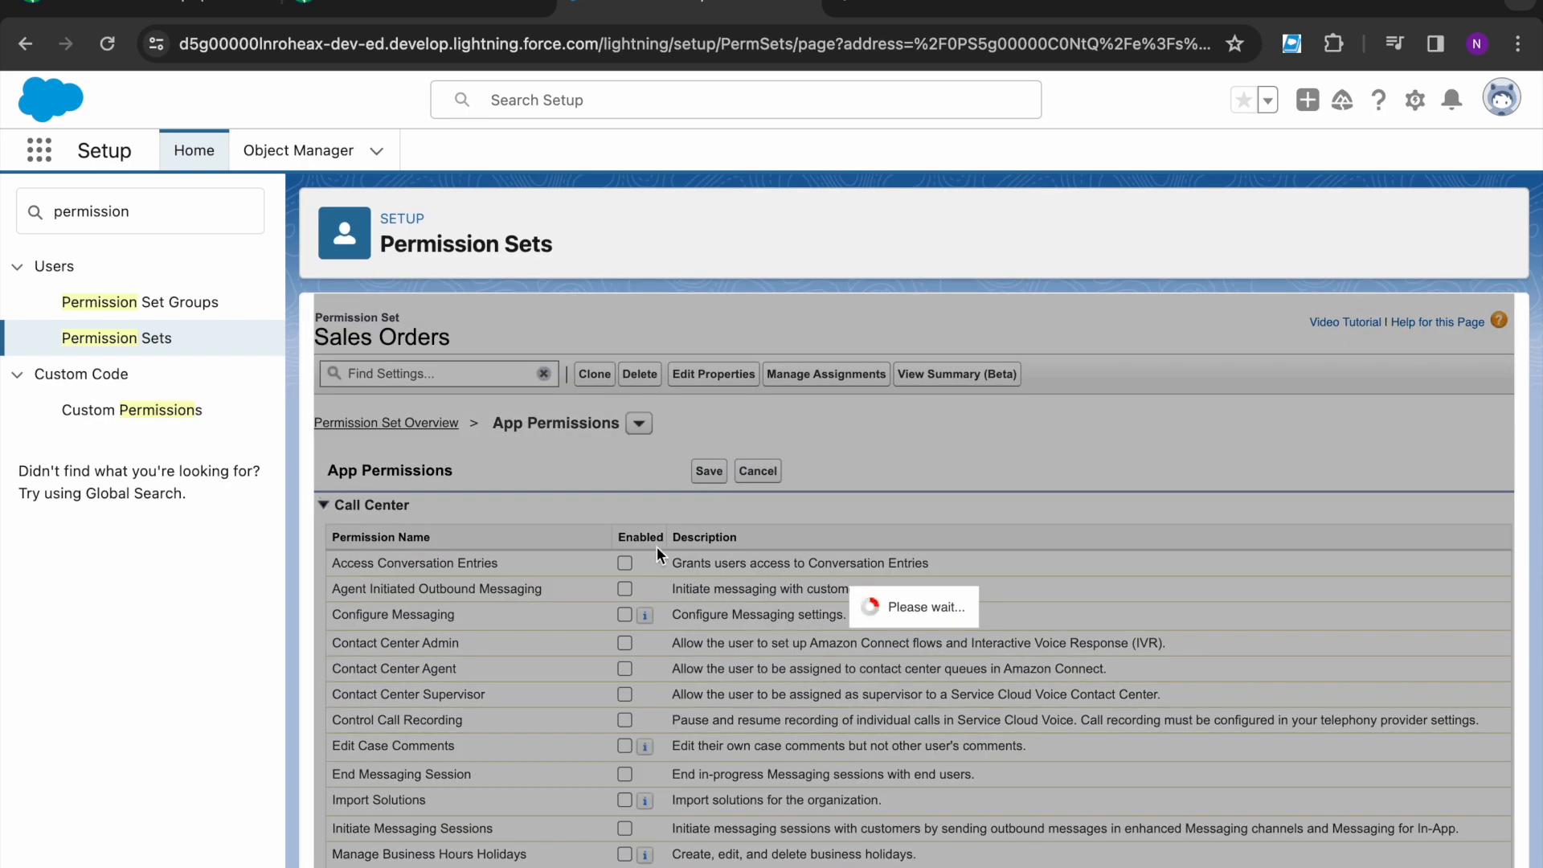
- Review the confirmation that Read Order and Edit Order are also enabled
{"action": "scroll", "coordinate": [658, 634], "scroll_direction": "down", "scroll_amount": 2}
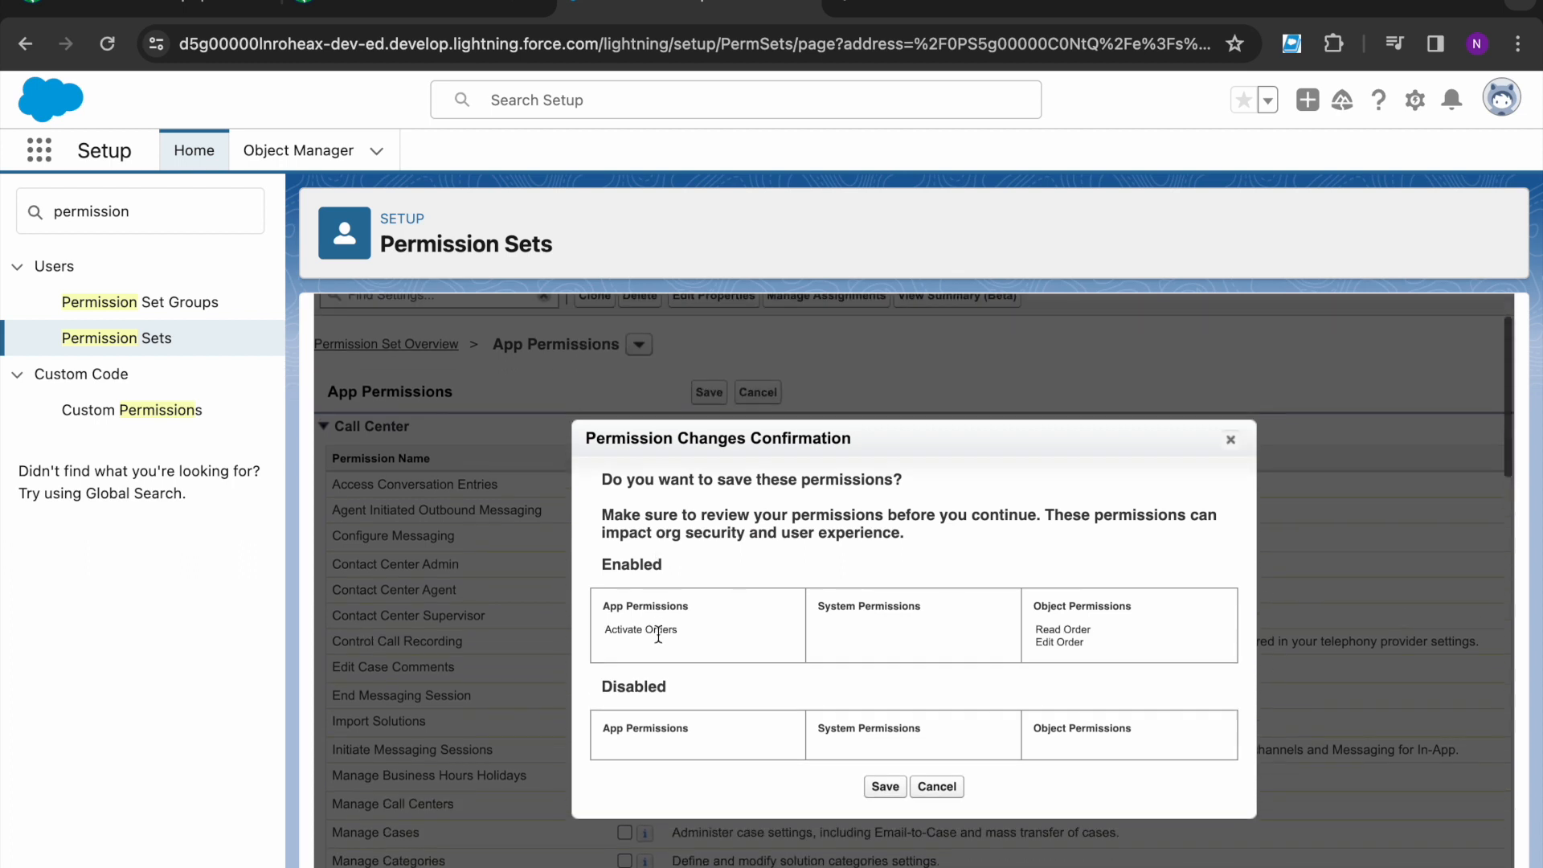
{"action": "scroll", "coordinate": [658, 635], "scroll_direction": "up", "scroll_amount": 1}
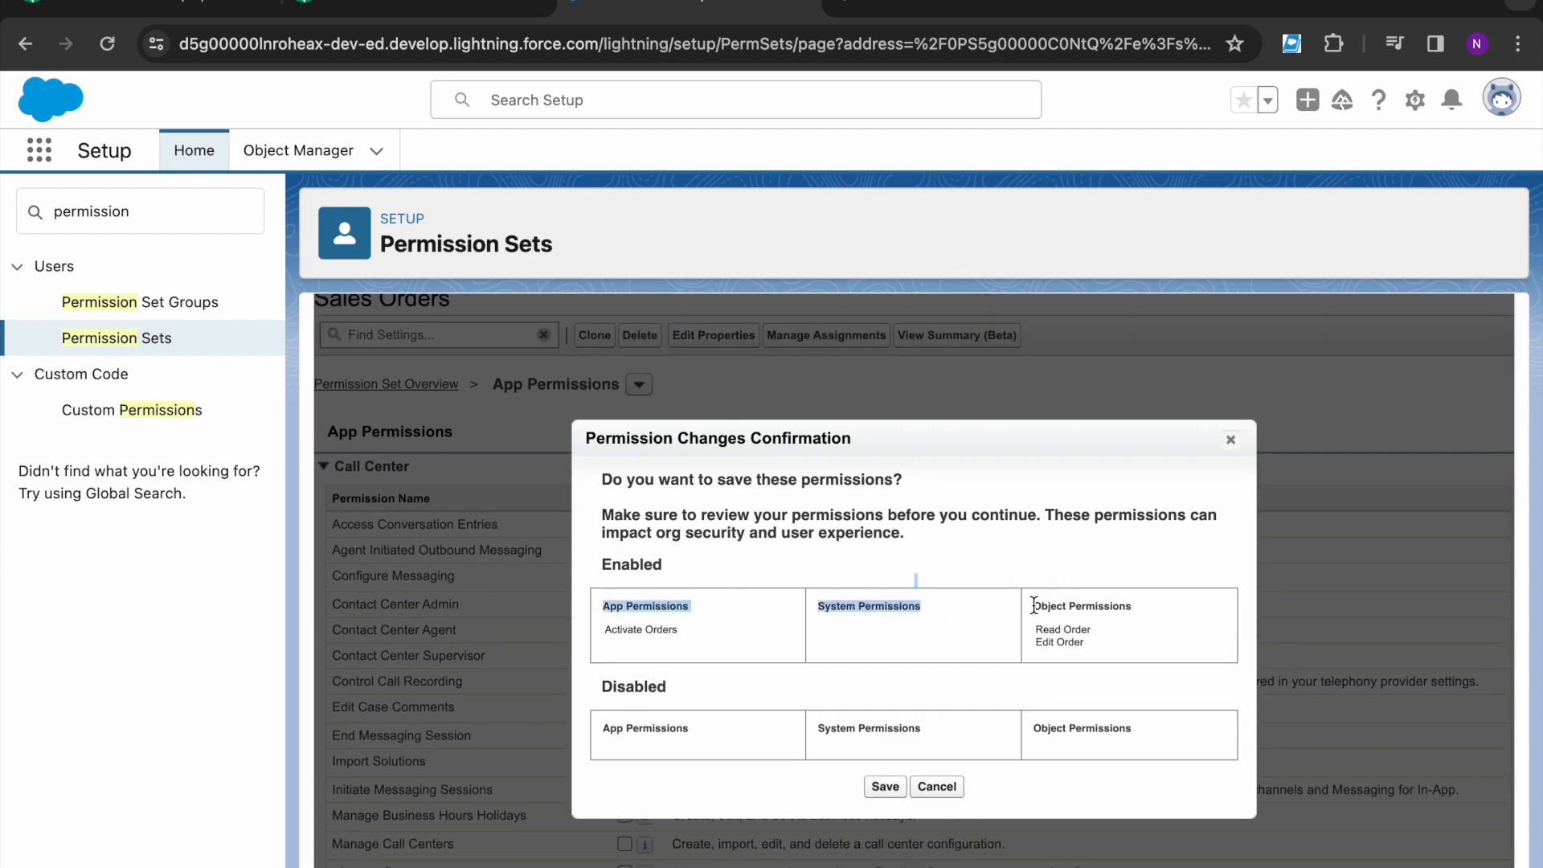
{"action": "left_click_drag", "start_coordinate": [1035, 633], "coordinate": [1094, 657]}
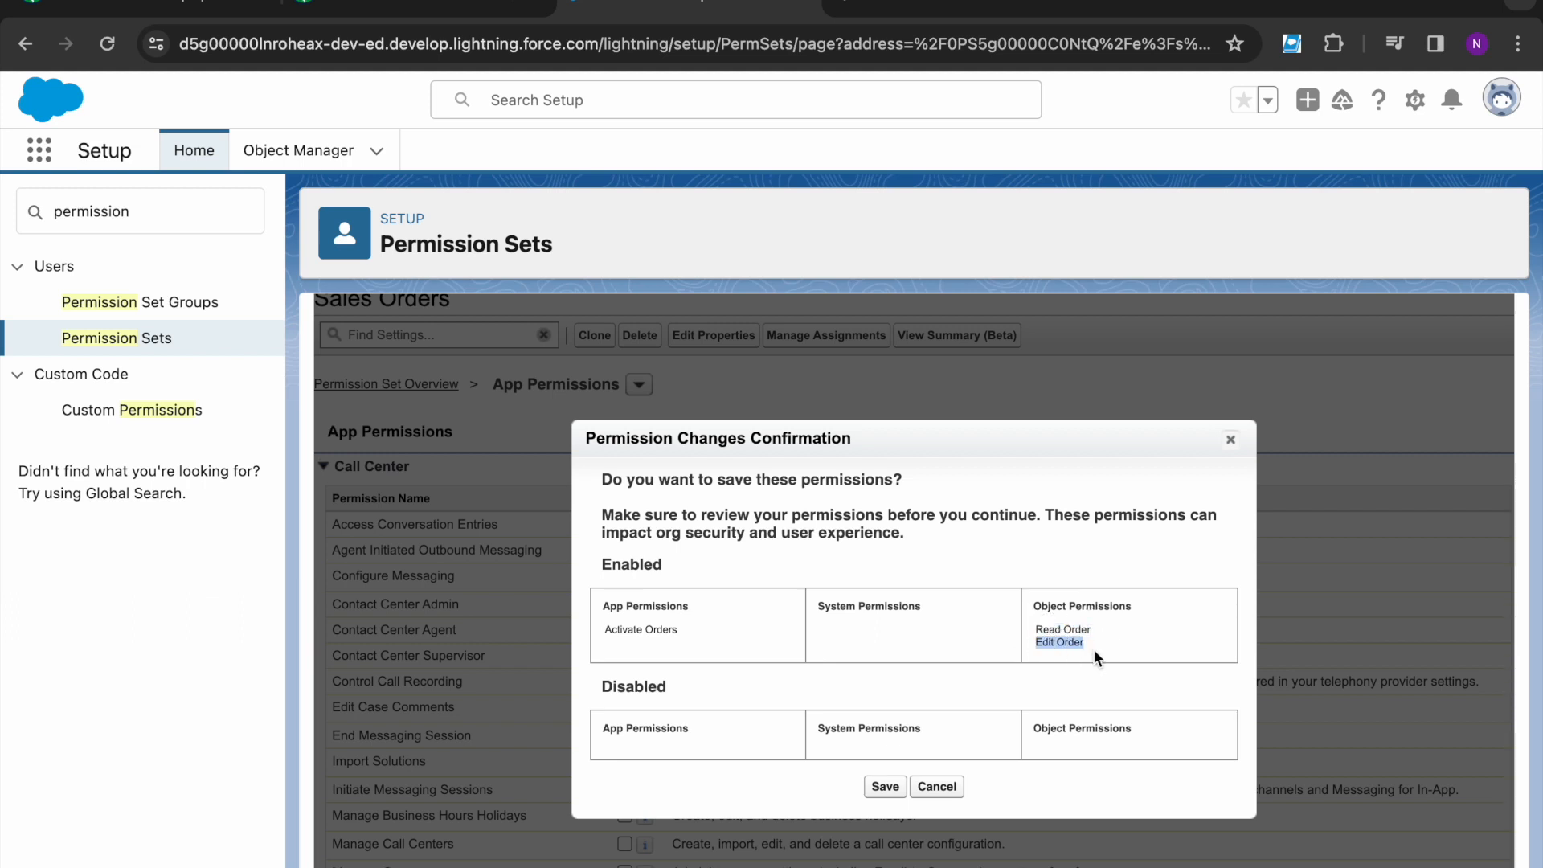
{"action": "left_click", "coordinate": [968, 705]}
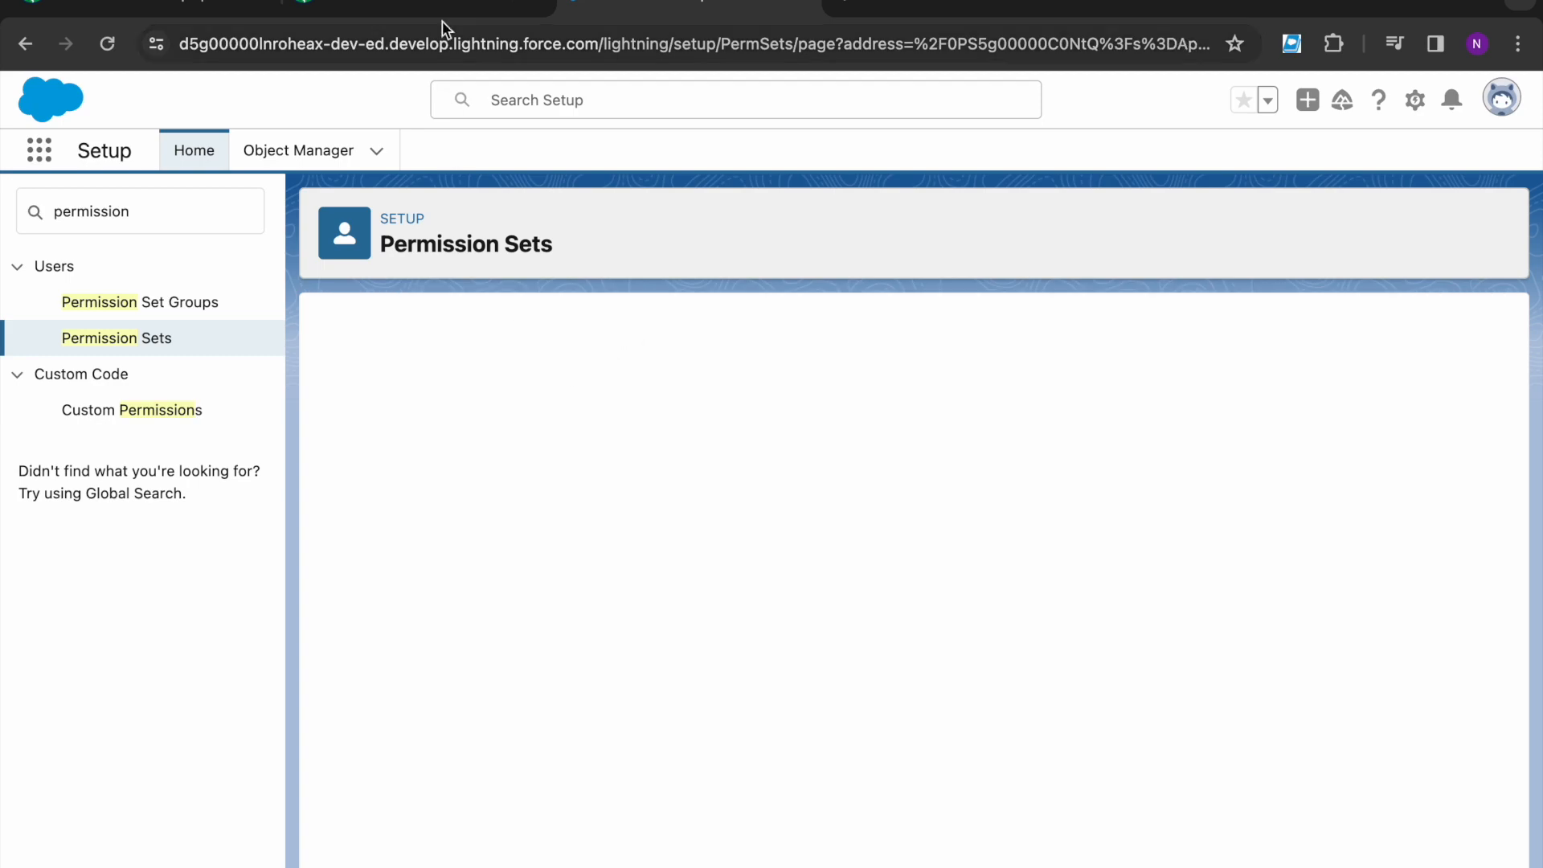
{"action": "left_click", "coordinate": [442, 12]}
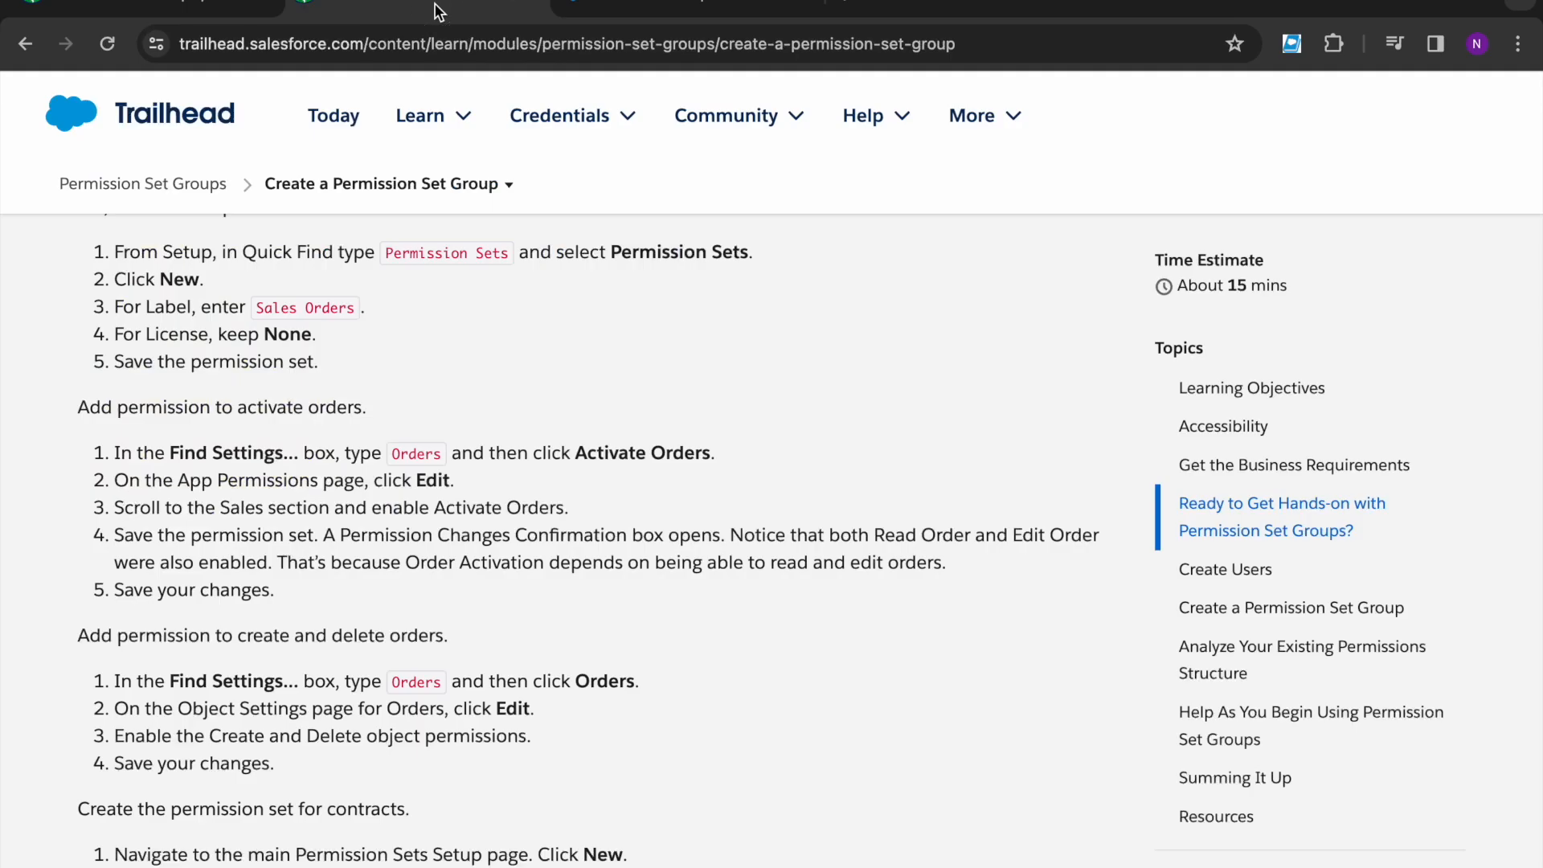
- Read the lesson step for adding Create and Delete order permissions
{"action": "scroll", "coordinate": [254, 528], "scroll_direction": "down", "scroll_amount": 1}
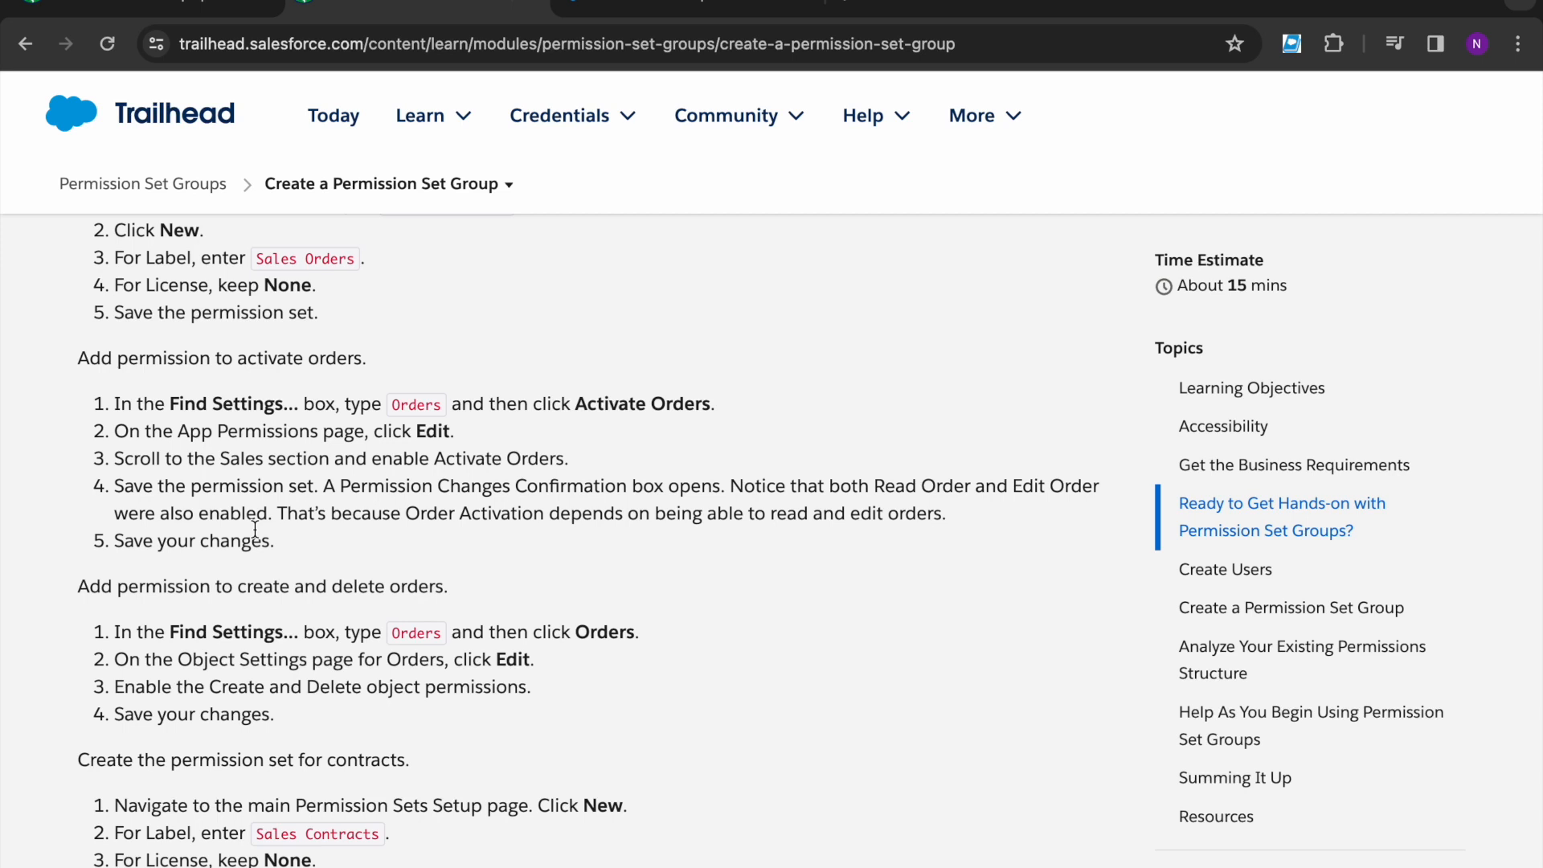
{"action": "left_click", "coordinate": [237, 587]}
{"action": "left_click_drag", "start_coordinate": [236, 587], "coordinate": [461, 591]}
{"action": "left_click", "coordinate": [461, 591]}
{"action": "double_click", "coordinate": [287, 589]}
{"action": "left_click", "coordinate": [336, 585]}
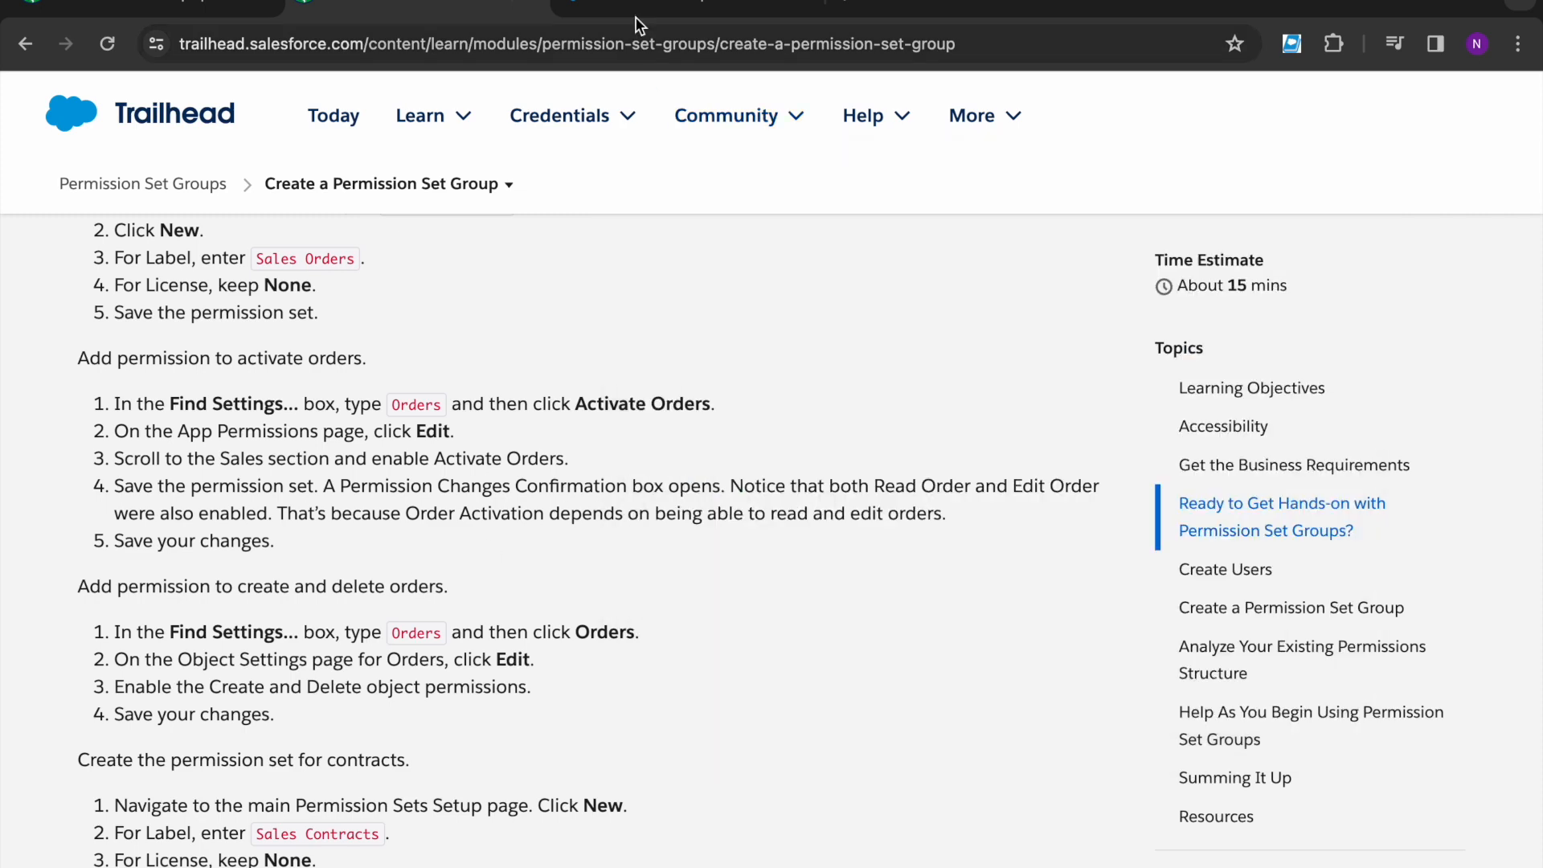
- Go to the Sales Orders permission set's Object Settings section
{"action": "left_click", "coordinate": [631, 8]}
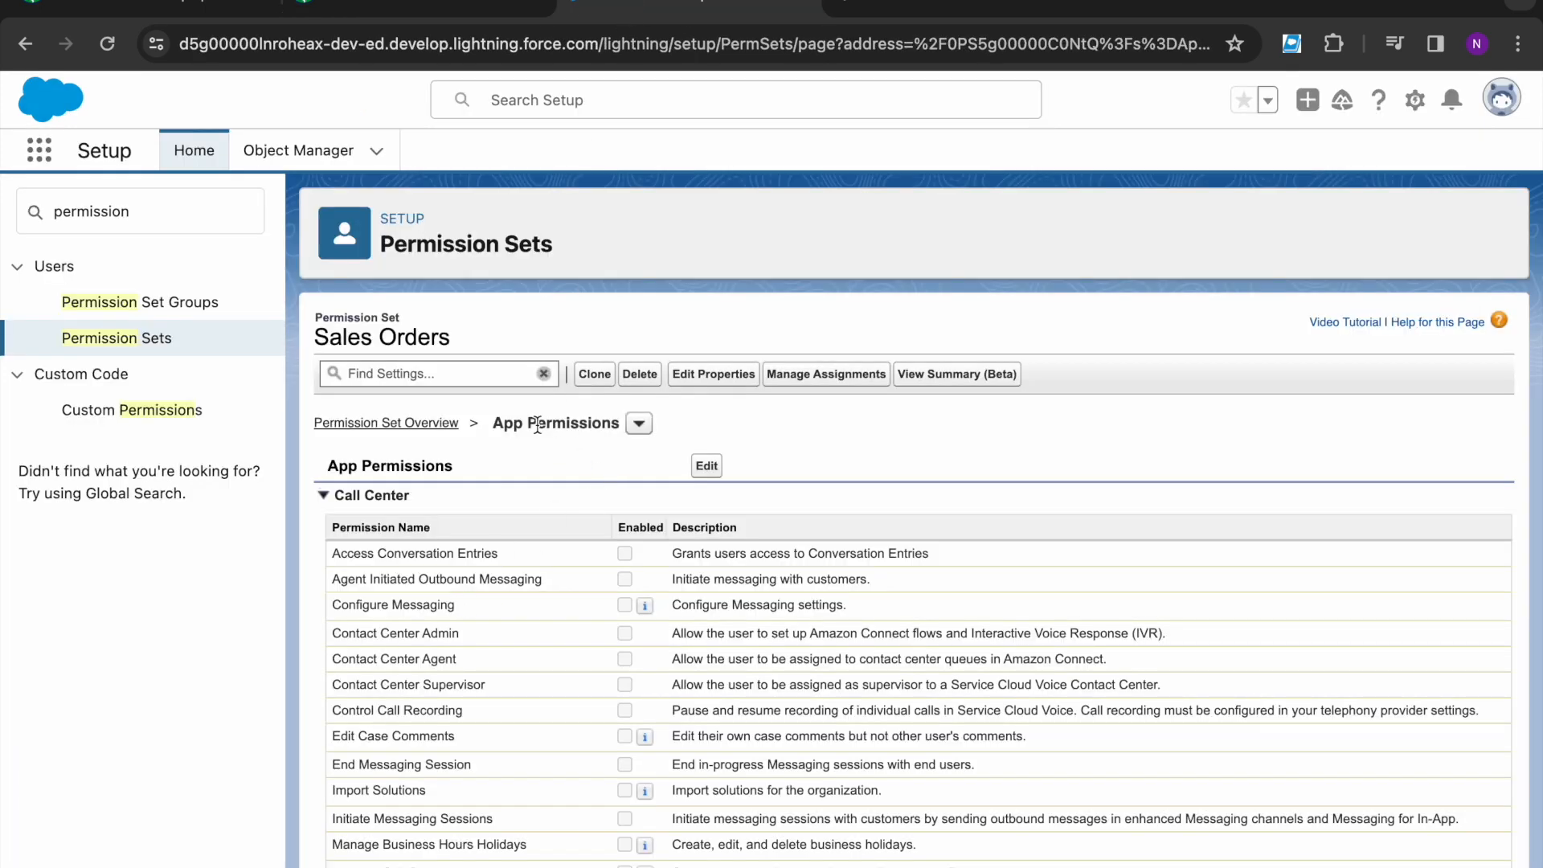
{"action": "left_click", "coordinate": [639, 424]}
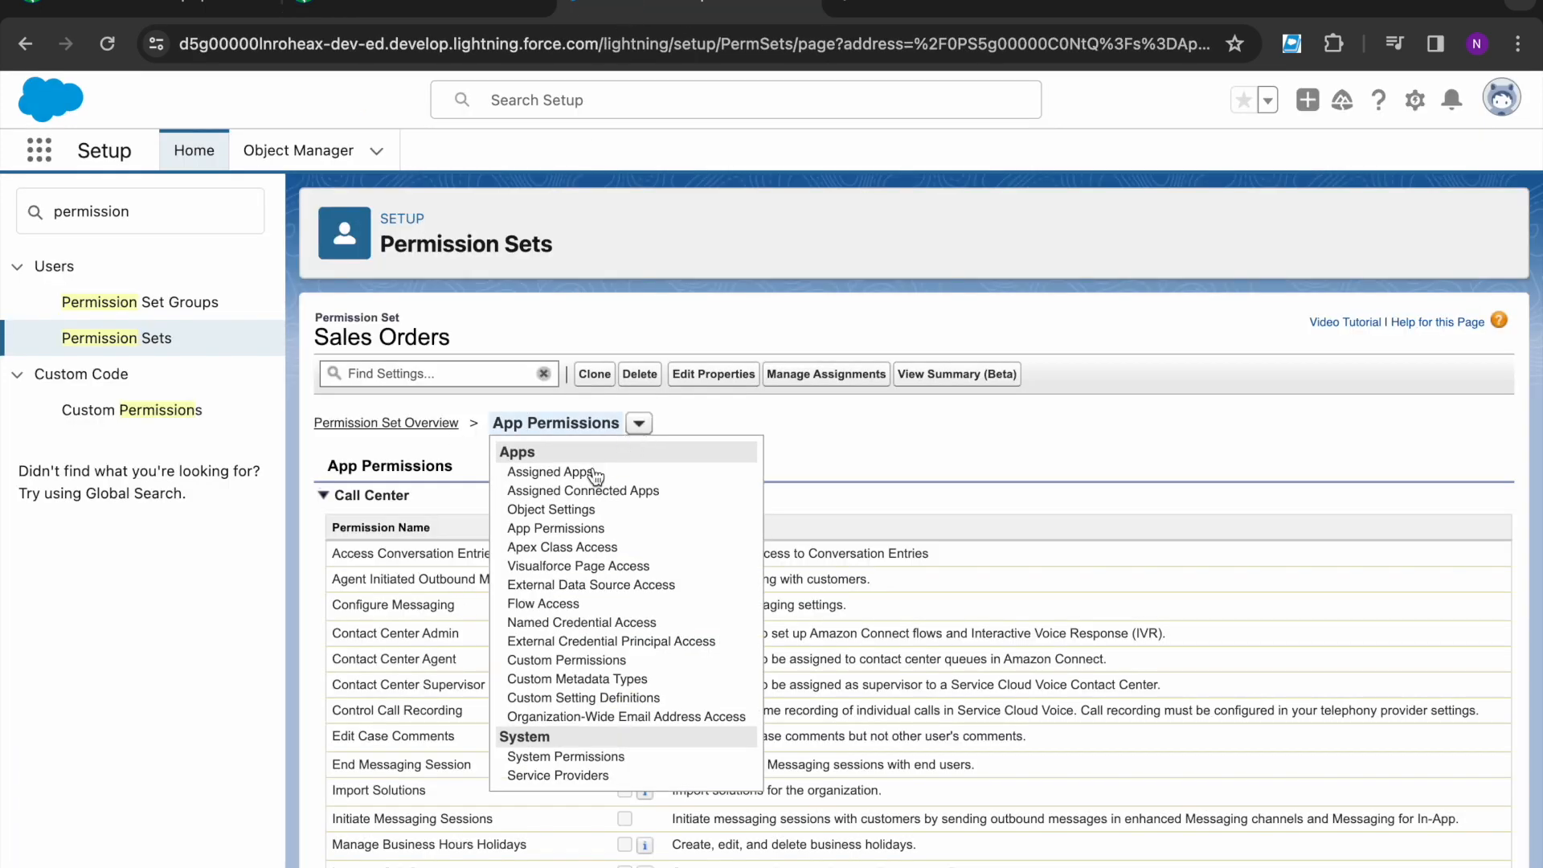
{"action": "left_click", "coordinate": [554, 511]}
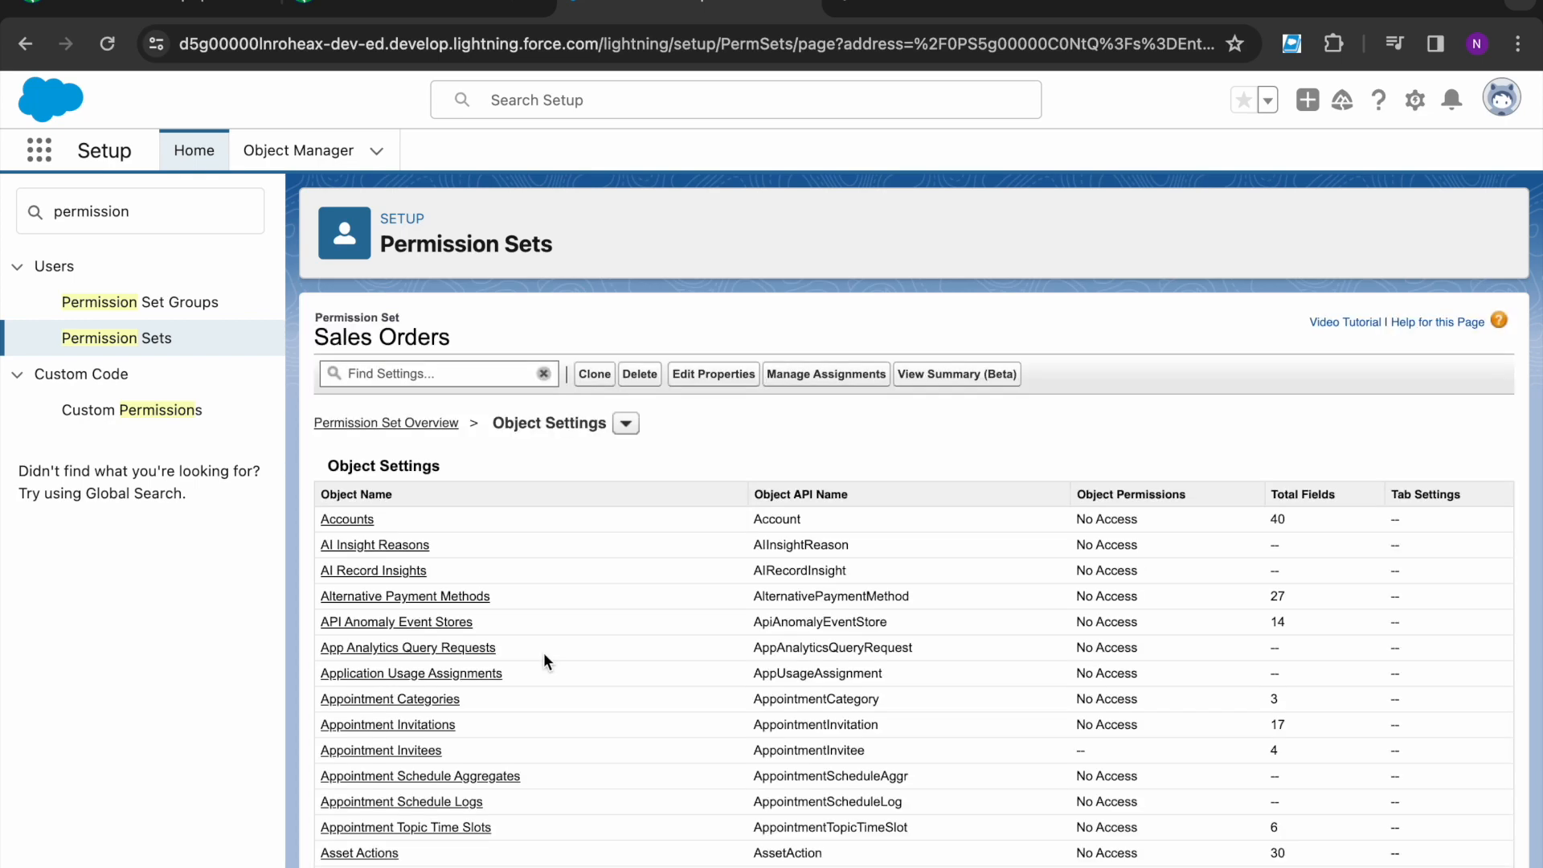
{"action": "scroll", "coordinate": [548, 670], "scroll_direction": "down", "scroll_amount": 4}
{"action": "scroll", "coordinate": [548, 670], "scroll_direction": "up", "scroll_amount": 4}
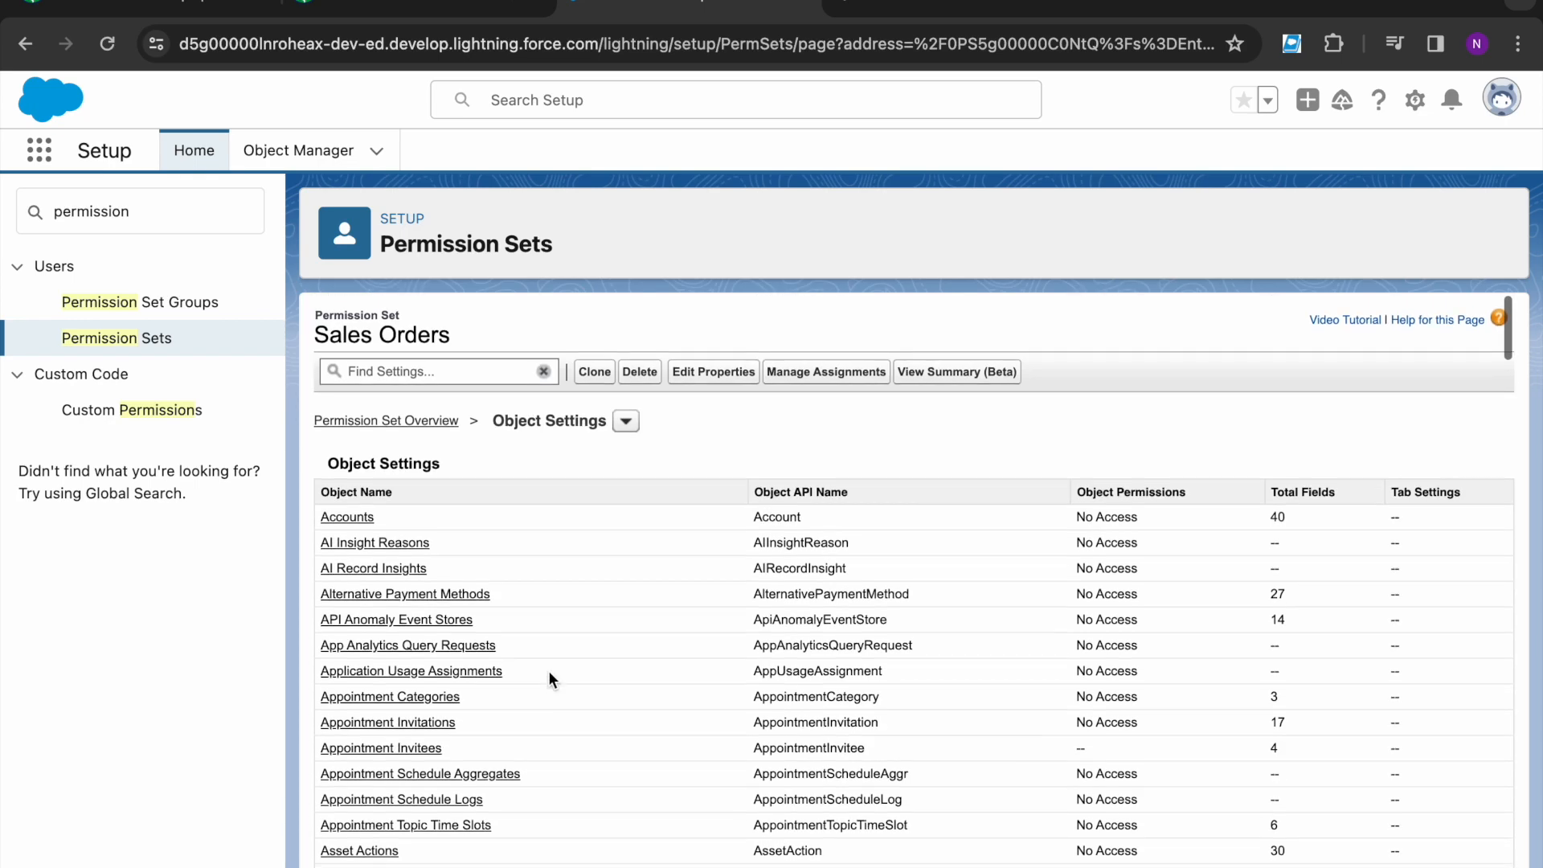
{"action": "left_click", "coordinate": [625, 421]}
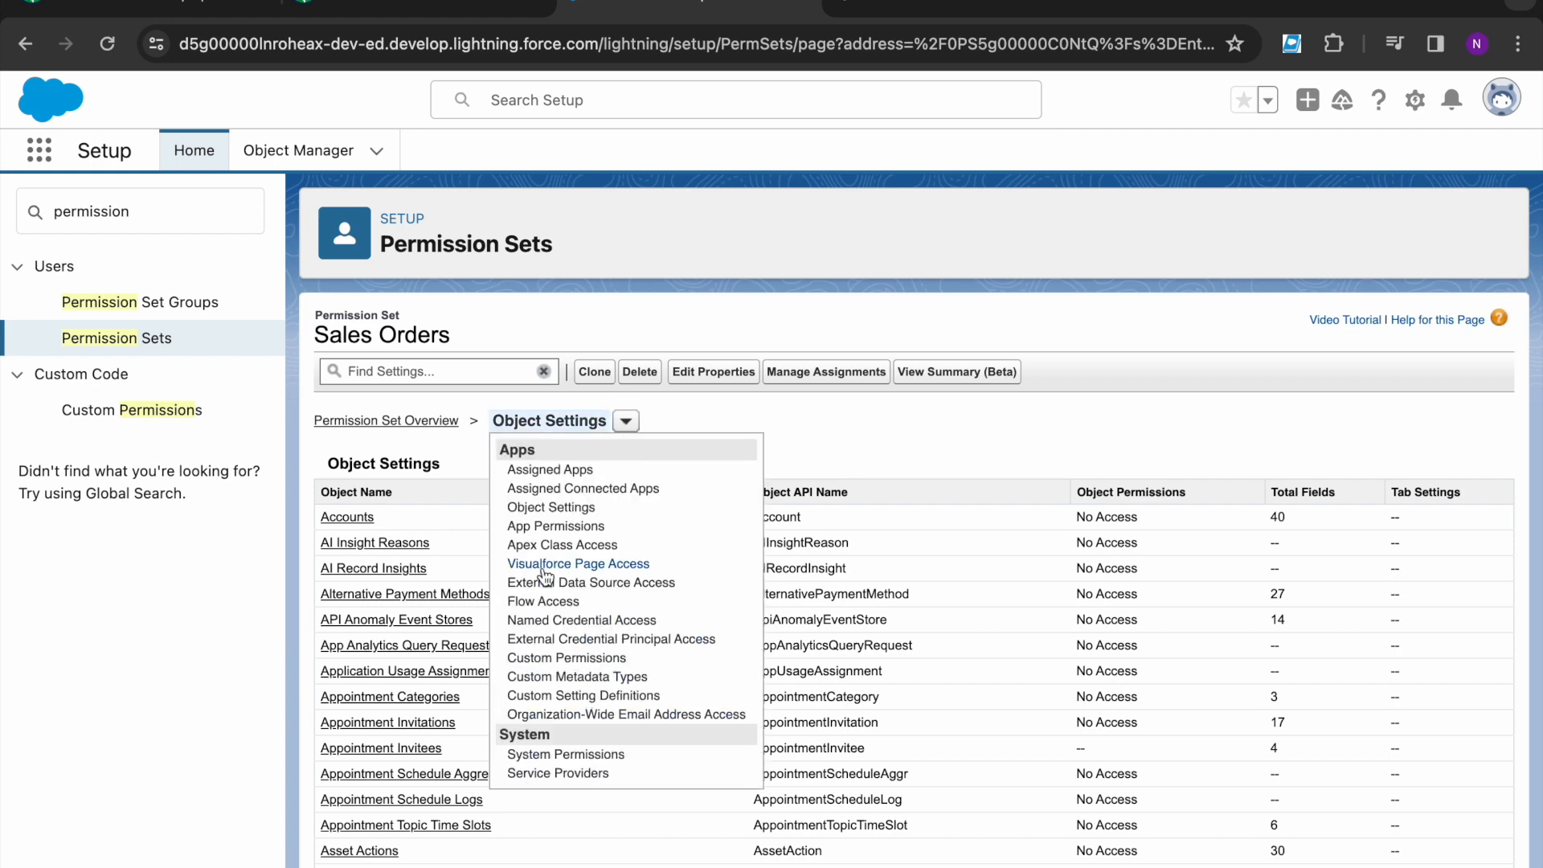
{"action": "scroll", "coordinate": [551, 623], "scroll_direction": "down", "scroll_amount": 1}
{"action": "scroll", "coordinate": [575, 611], "scroll_direction": "up", "scroll_amount": 1}
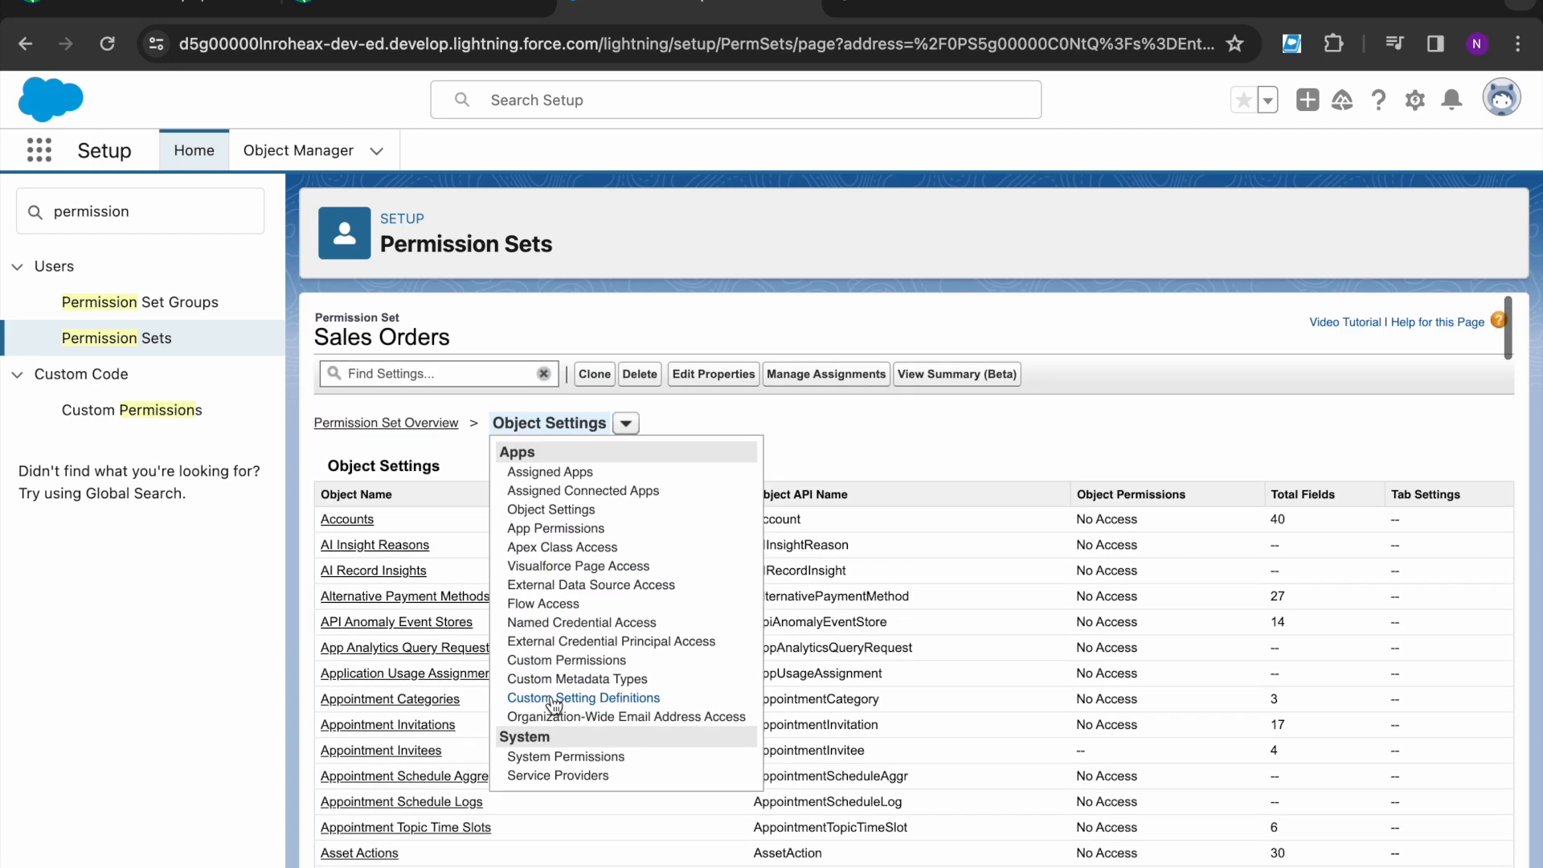
- Search for 'Order' and open the Orders object settings in edit mode
{"action": "left_click", "coordinate": [442, 376]}
{"action": "type", "text": "Order"}
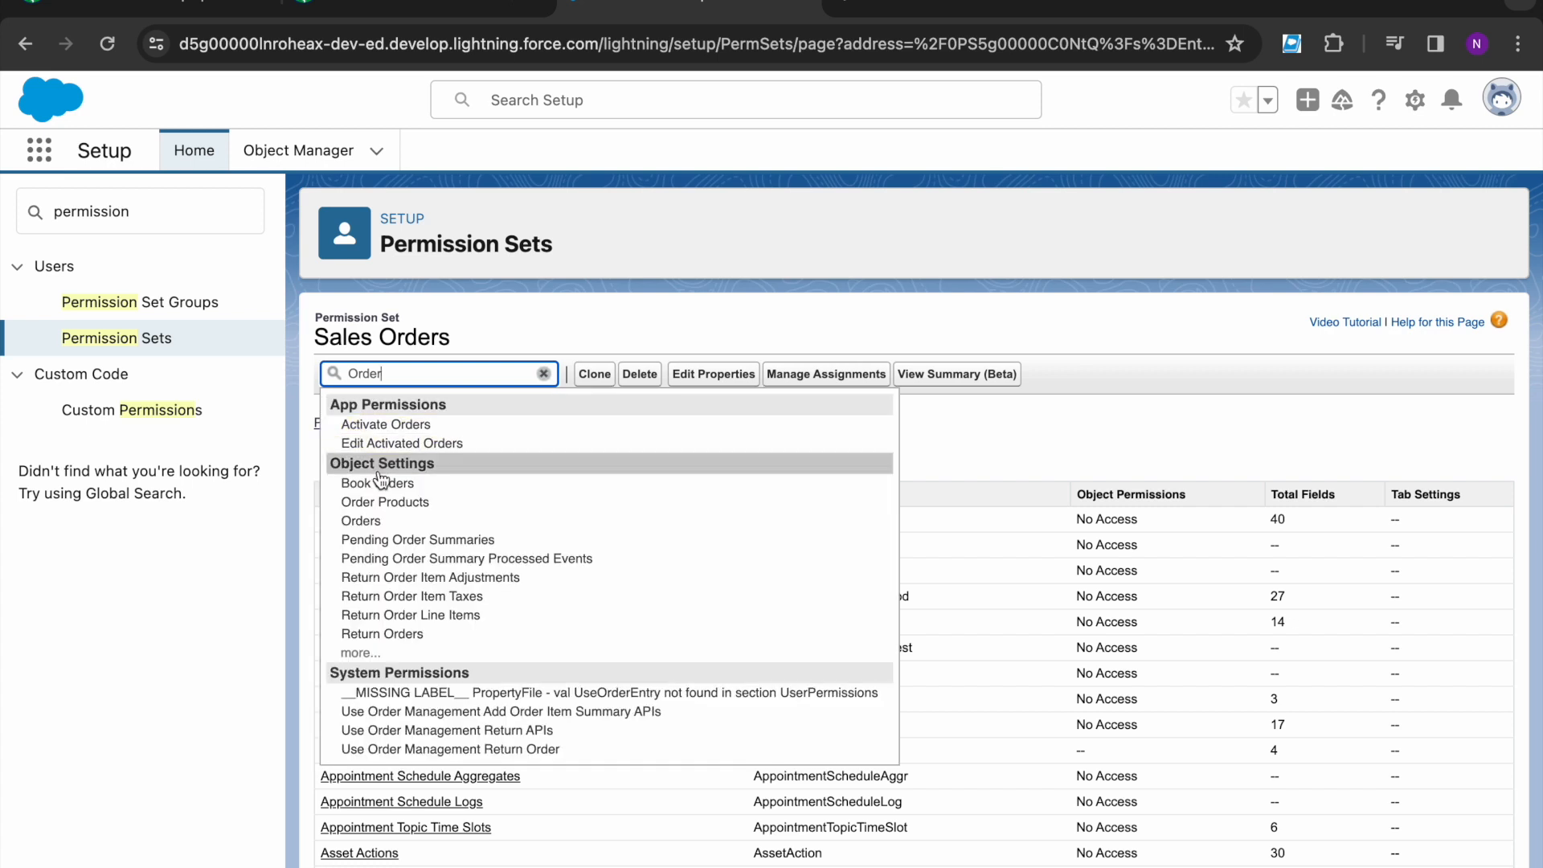
{"action": "left_click", "coordinate": [378, 521]}
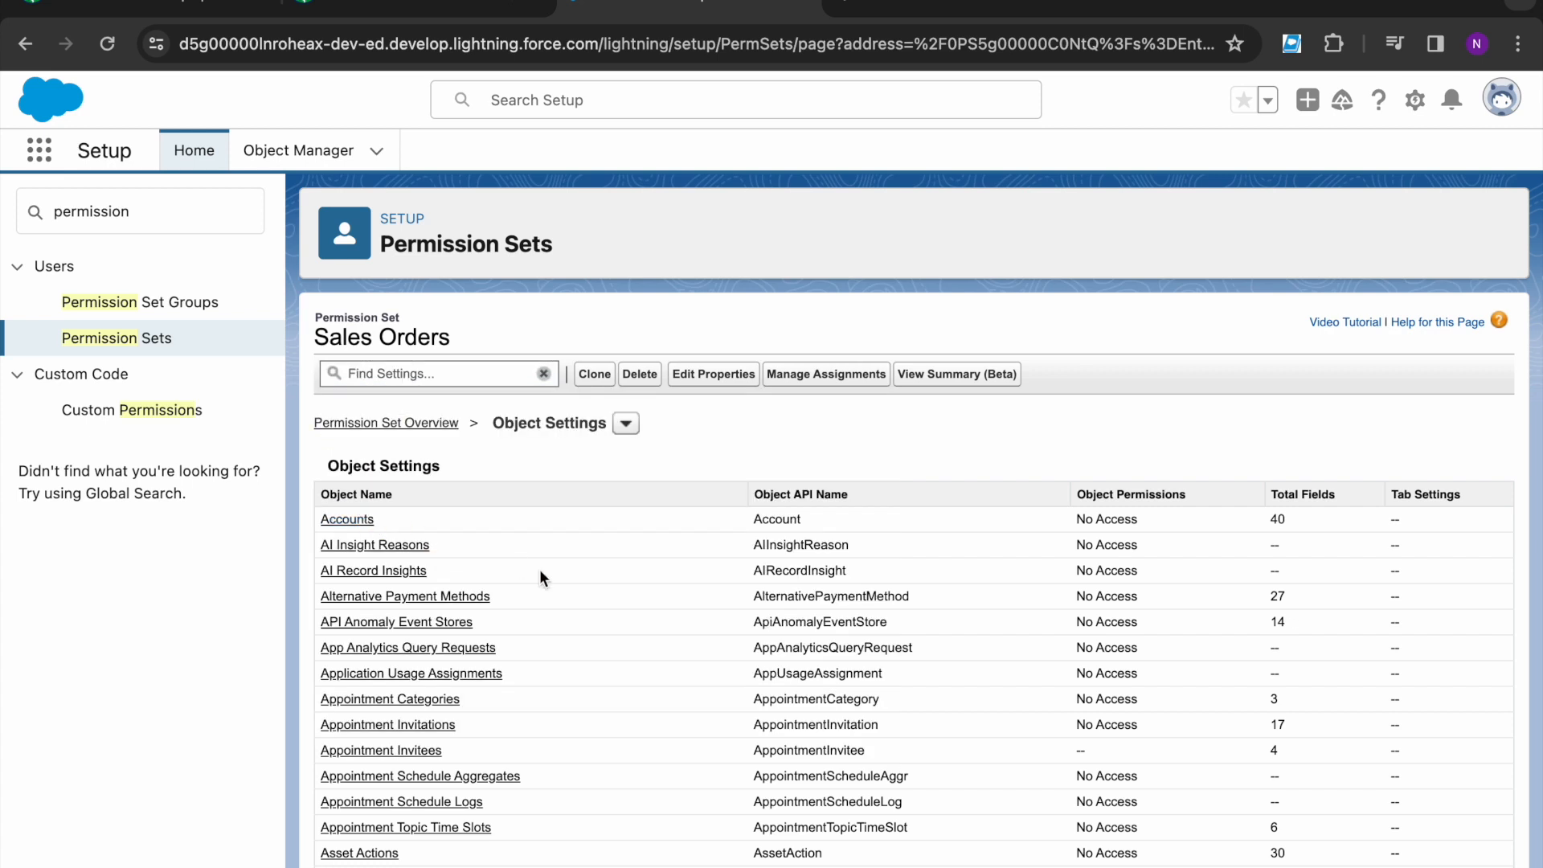
{"action": "left_click", "coordinate": [700, 466]}
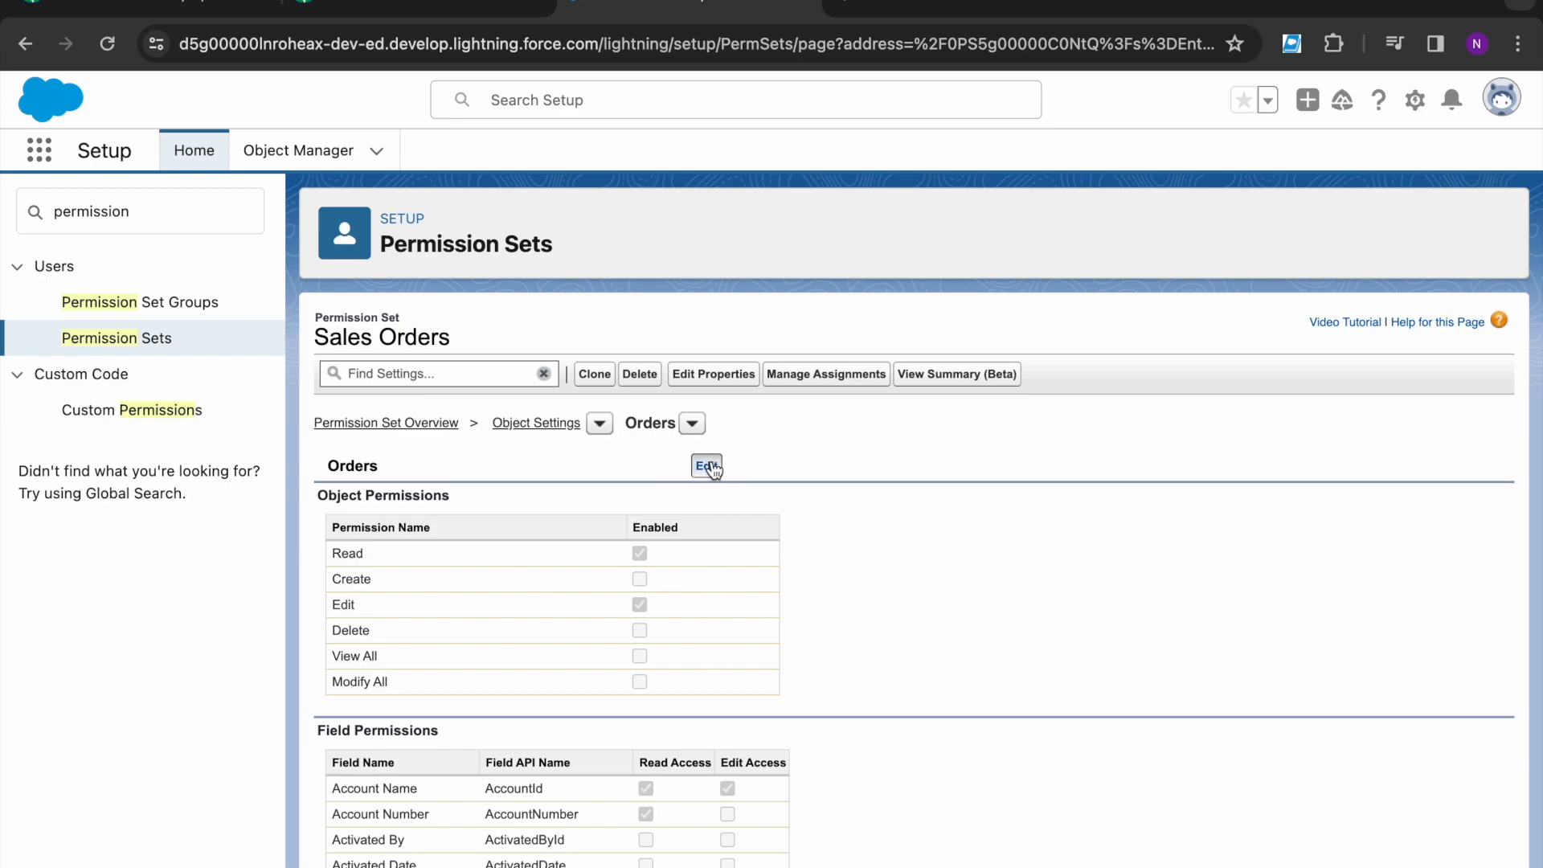
- Enable Create and Delete on Orders and save the object permissions
{"action": "left_click", "coordinate": [405, 8]}
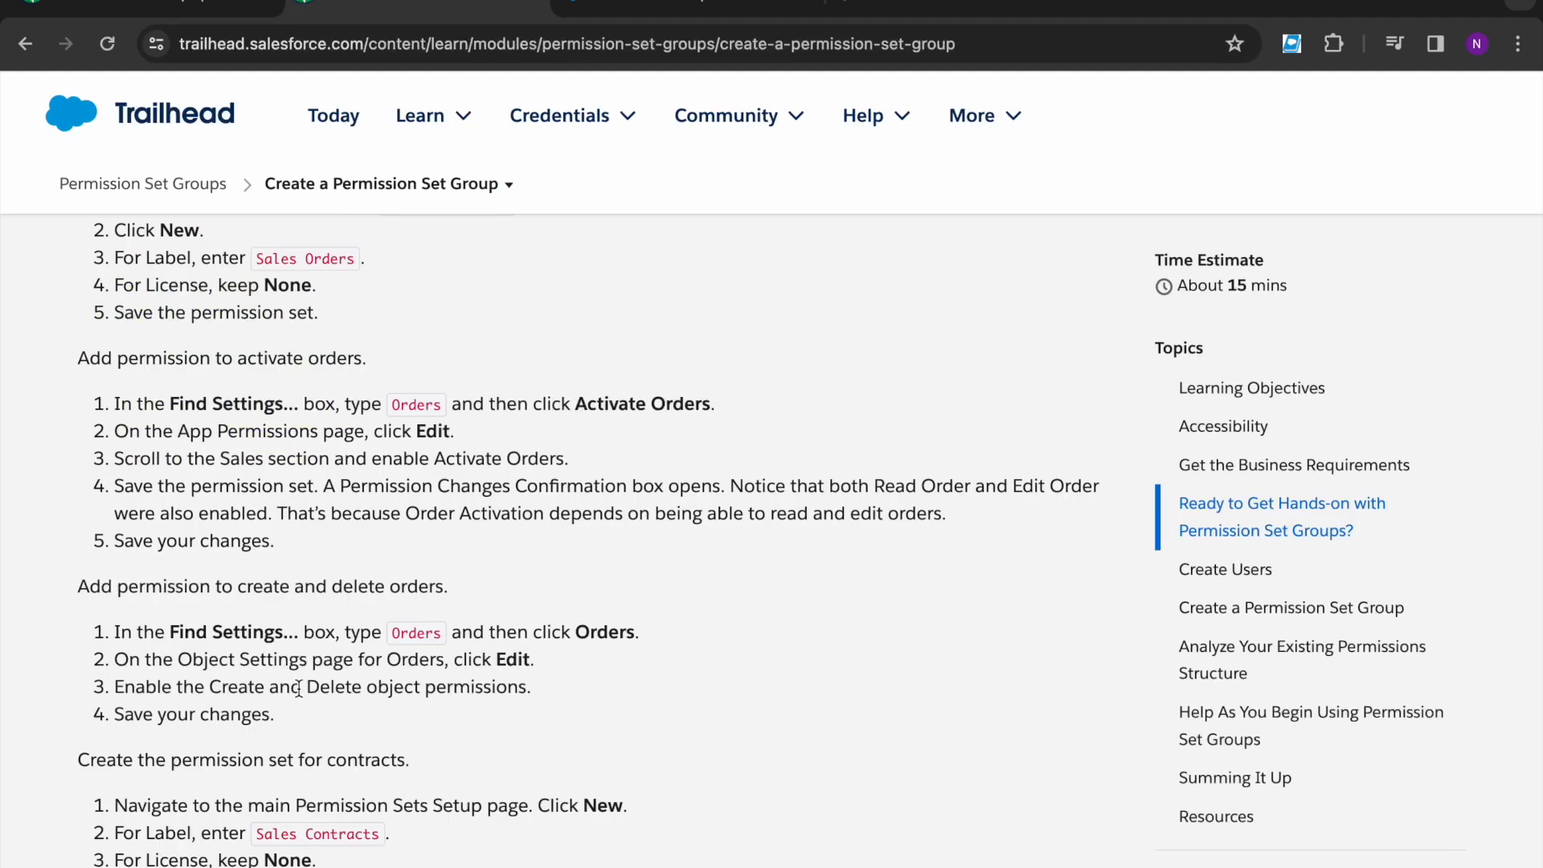
{"action": "scroll", "coordinate": [298, 693], "scroll_direction": "down", "scroll_amount": 1}
{"action": "left_click_drag", "start_coordinate": [208, 636], "coordinate": [531, 637]}
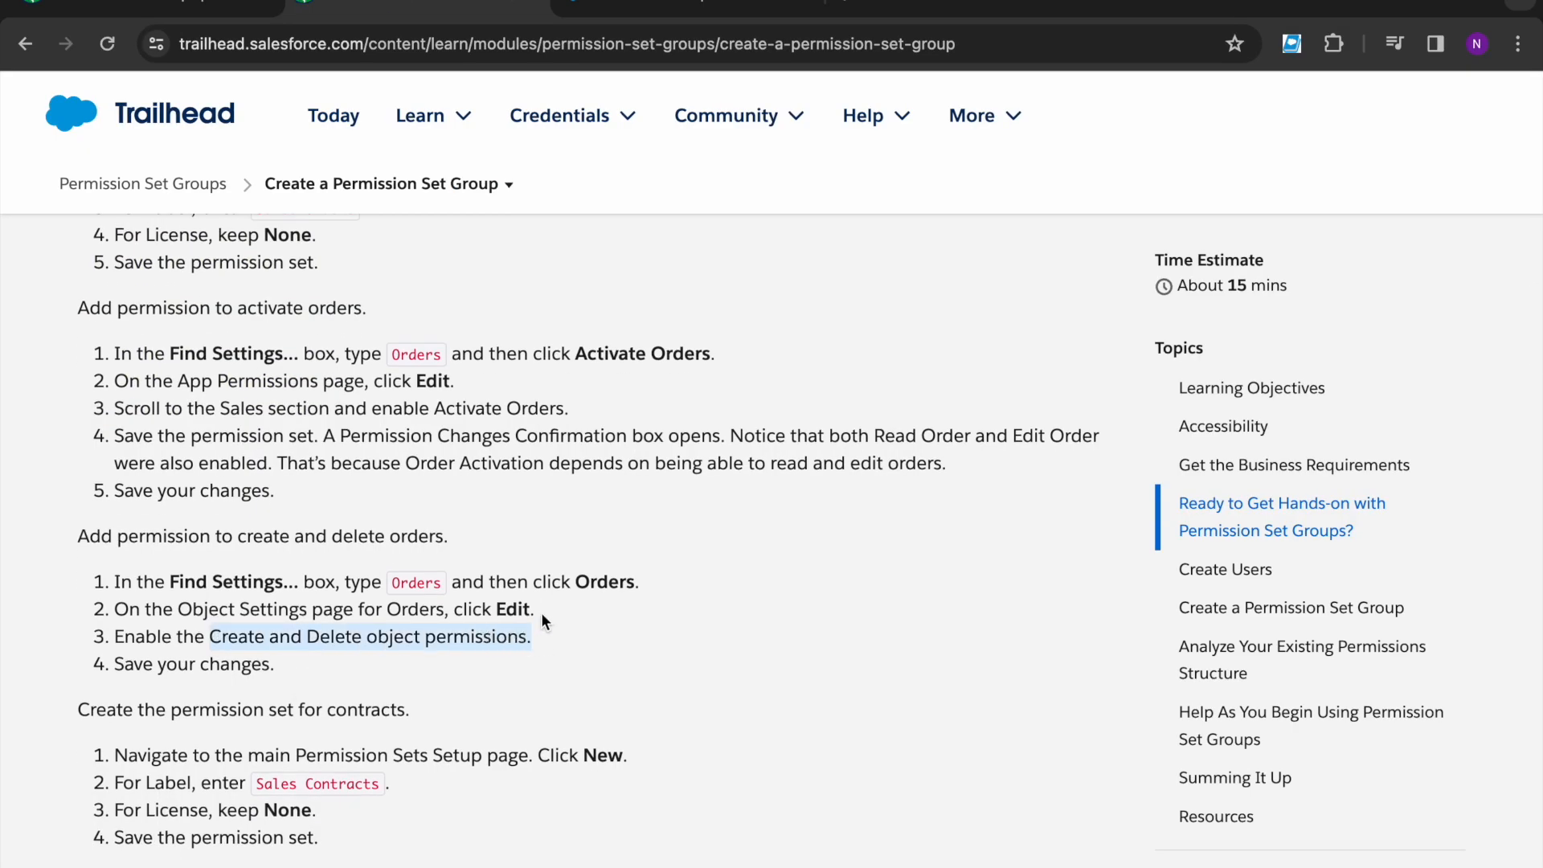
{"action": "left_click", "coordinate": [615, 8]}
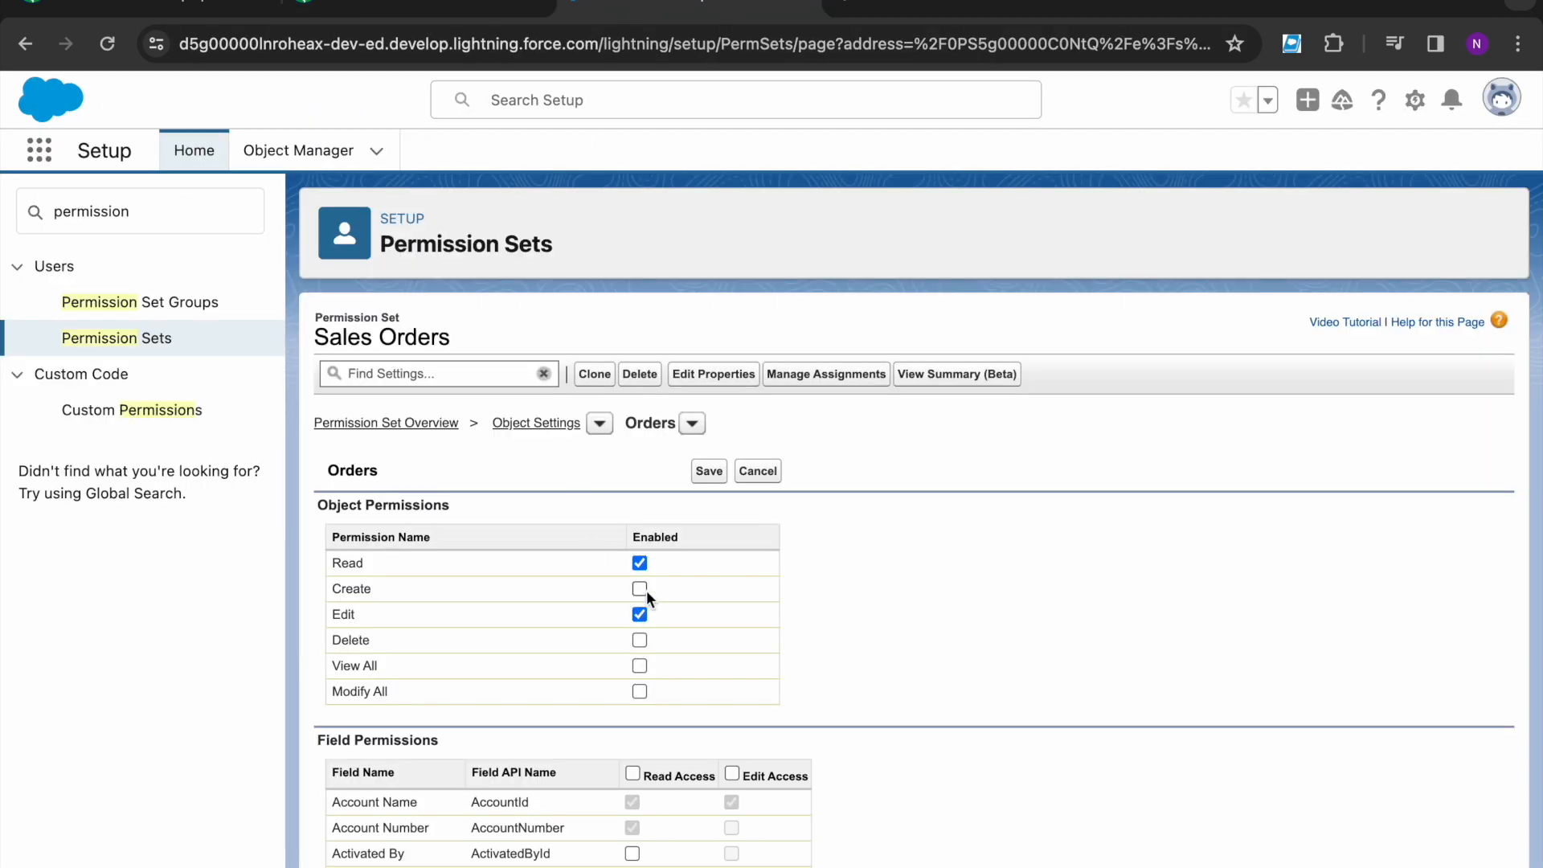
{"action": "left_click", "coordinate": [707, 470]}
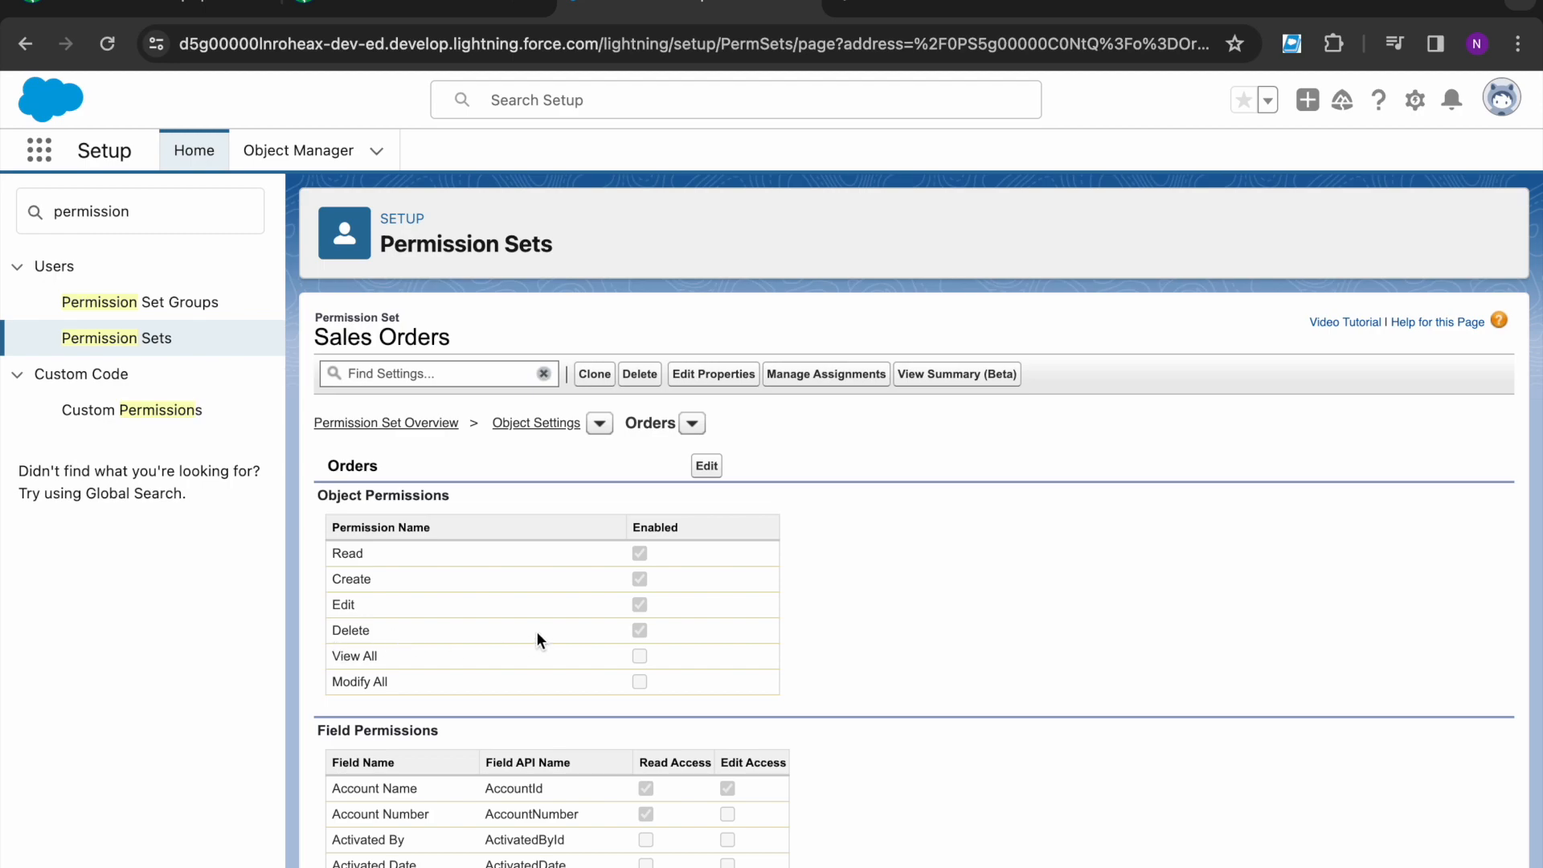
{"action": "left_click", "coordinate": [414, 8]}
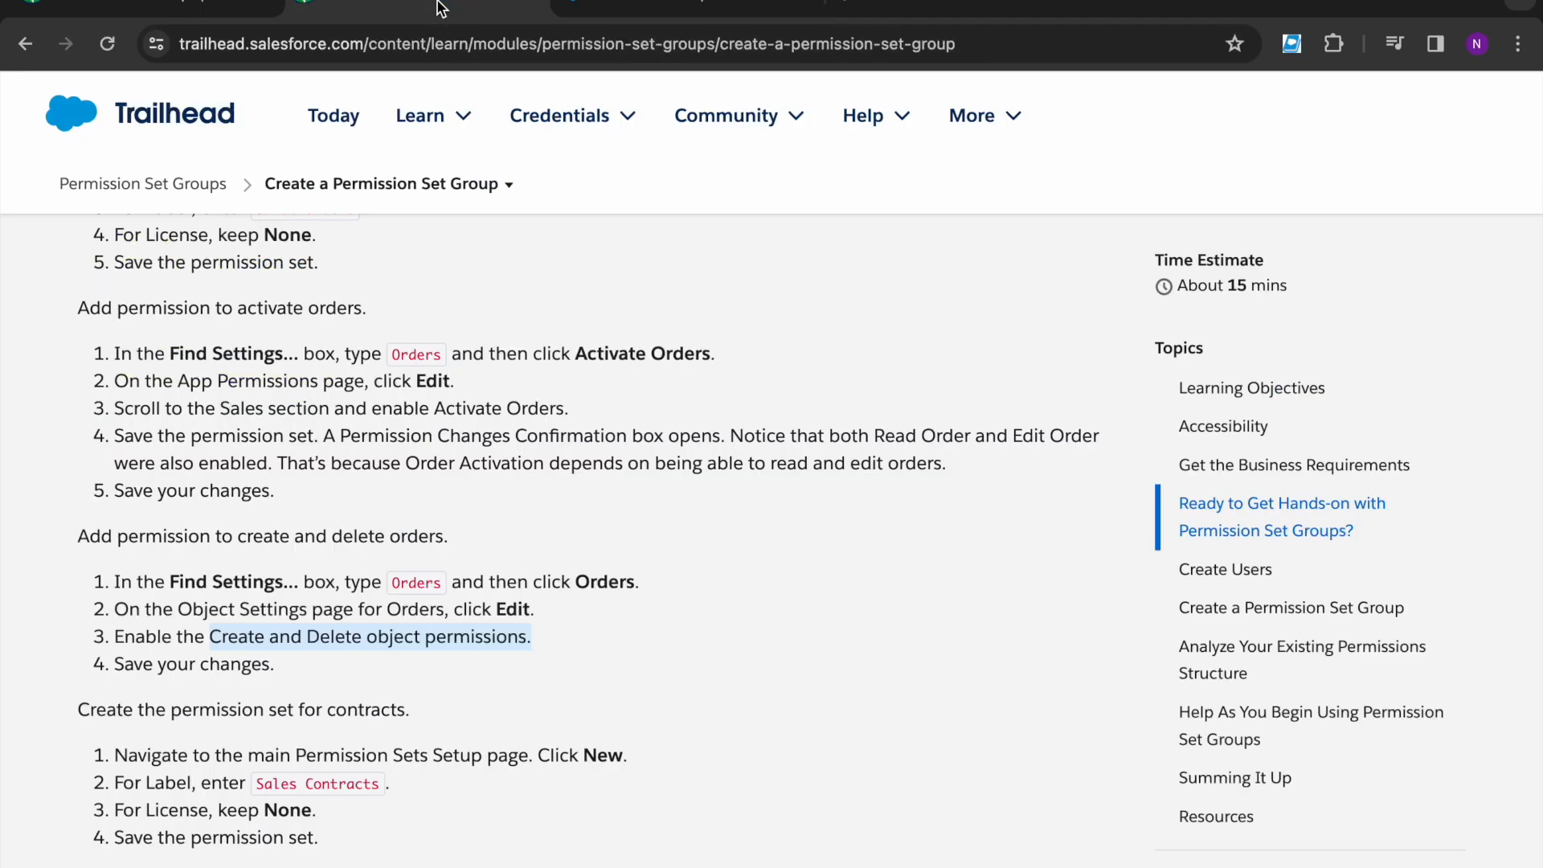
- Scroll the lesson to the Sales Contracts permission set instructions
{"action": "scroll", "coordinate": [311, 699], "scroll_direction": "down", "scroll_amount": 1}
{"action": "scroll", "coordinate": [310, 698], "scroll_direction": "down", "scroll_amount": 1}
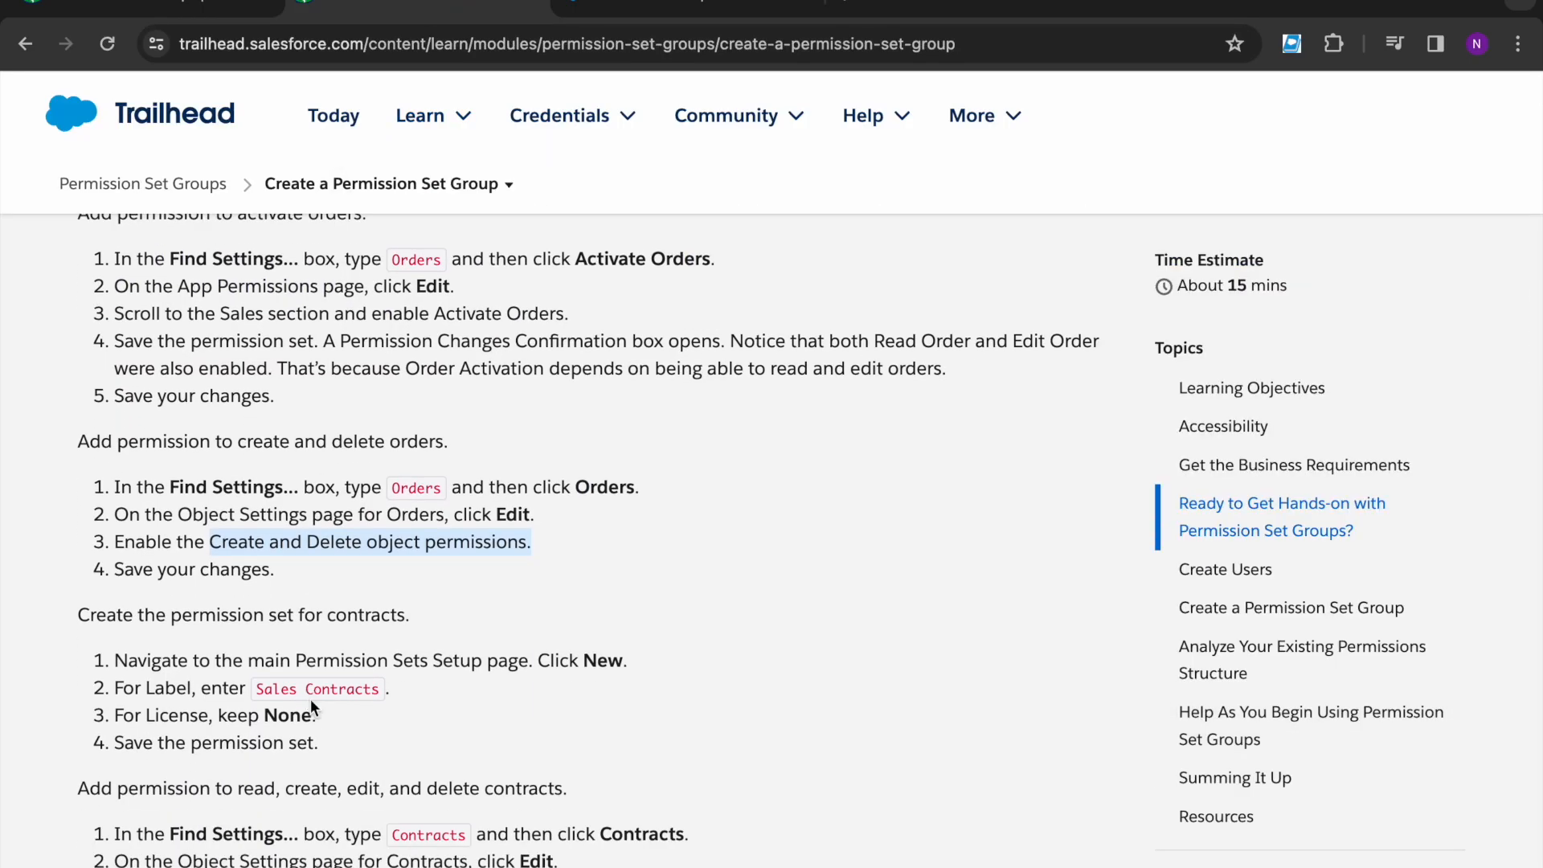
{"action": "scroll", "coordinate": [310, 697], "scroll_direction": "down", "scroll_amount": 1}
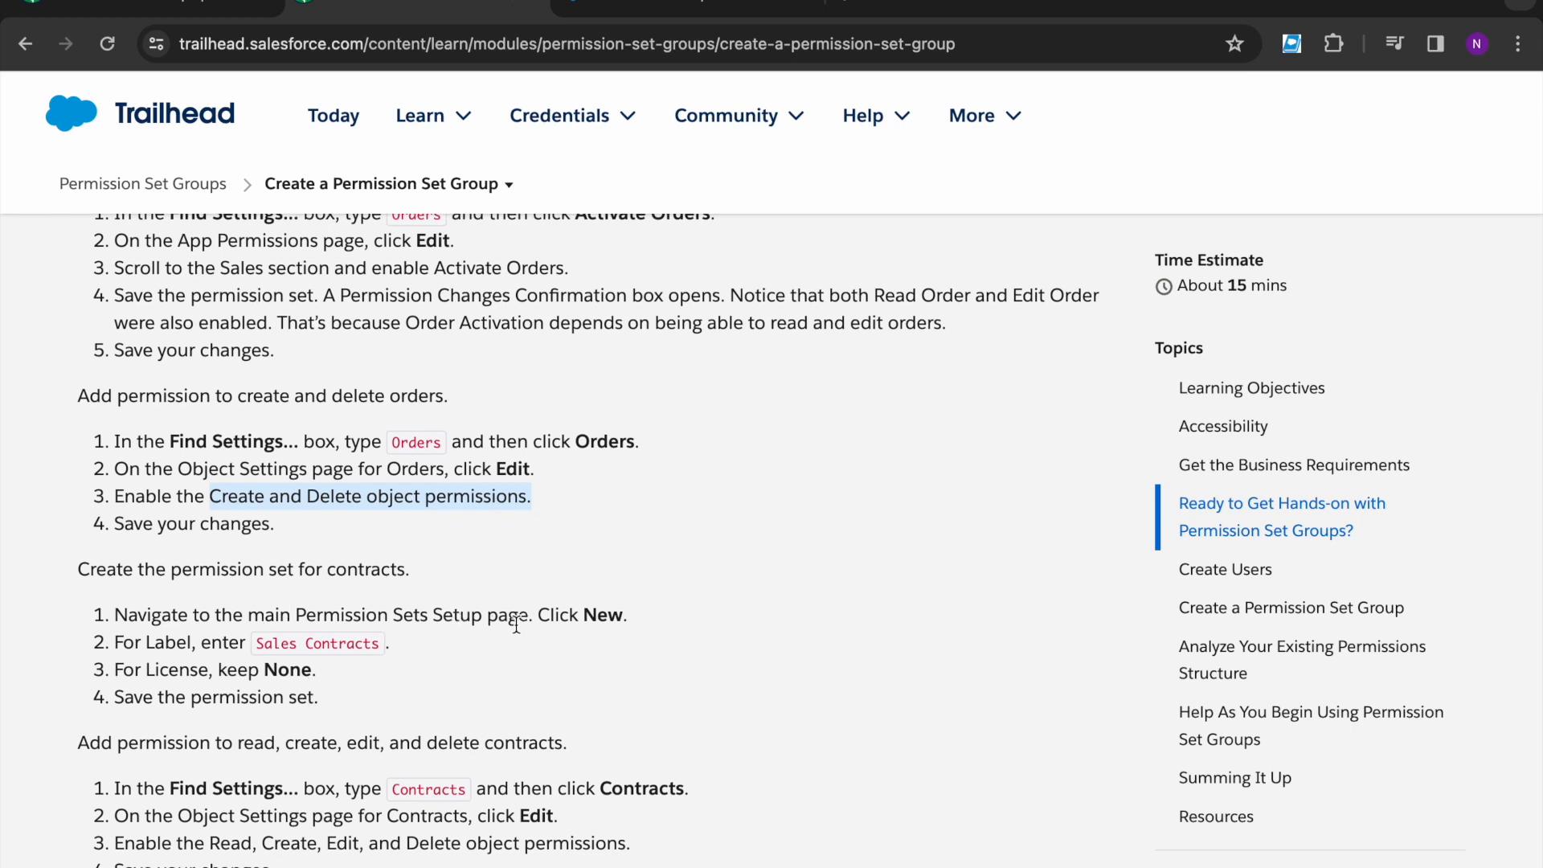
{"action": "left_click_drag", "start_coordinate": [258, 643], "coordinate": [378, 649]}
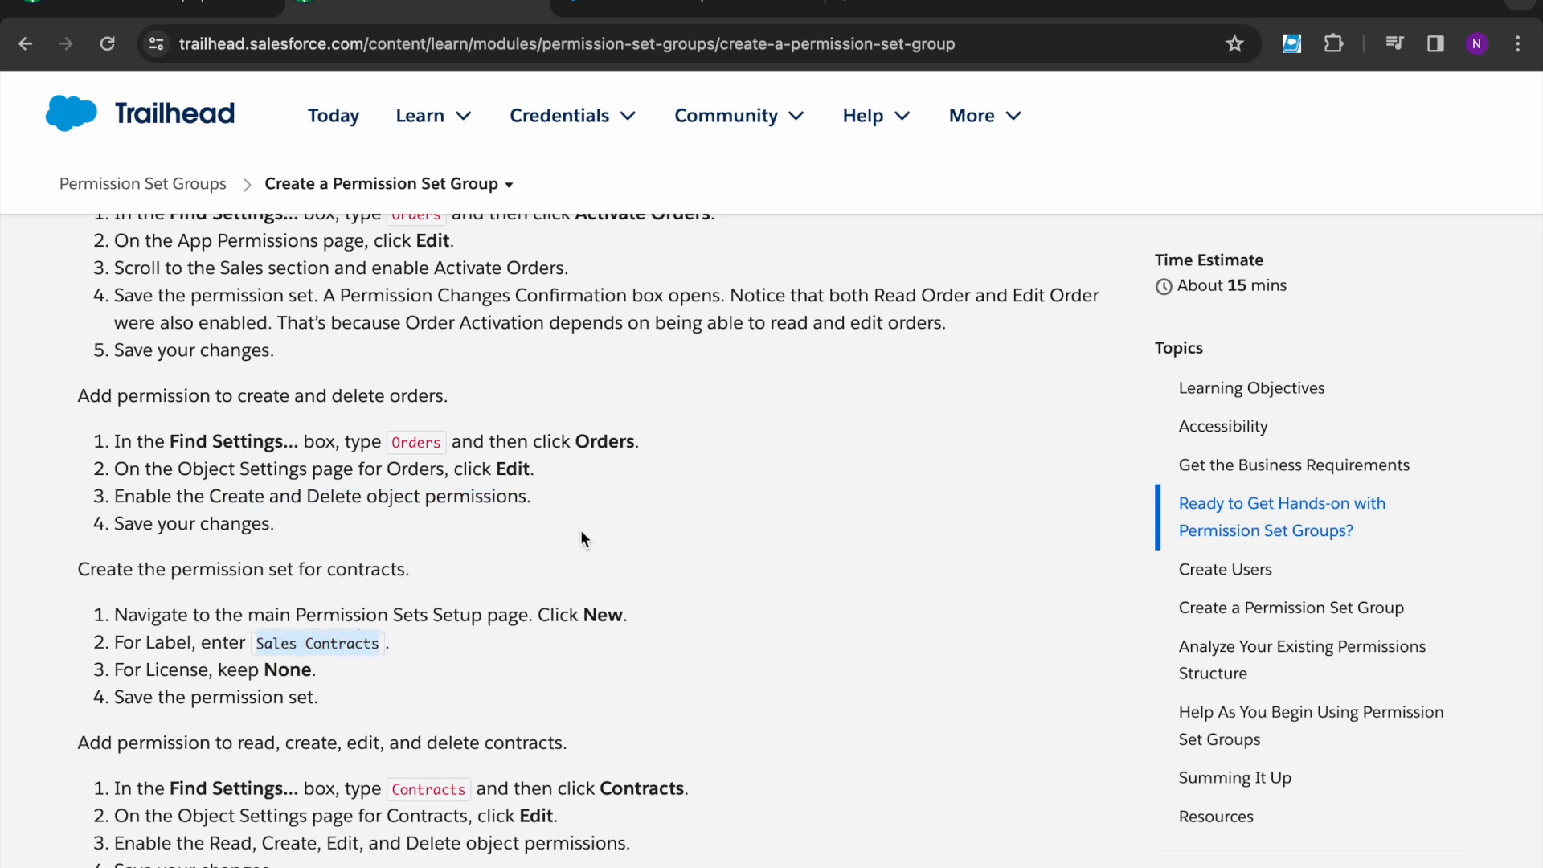
- Create and save a permission set labelled 'Sales Contracts' with License None
{"action": "left_click", "coordinate": [604, 11]}
{"action": "left_click", "coordinate": [150, 338]}
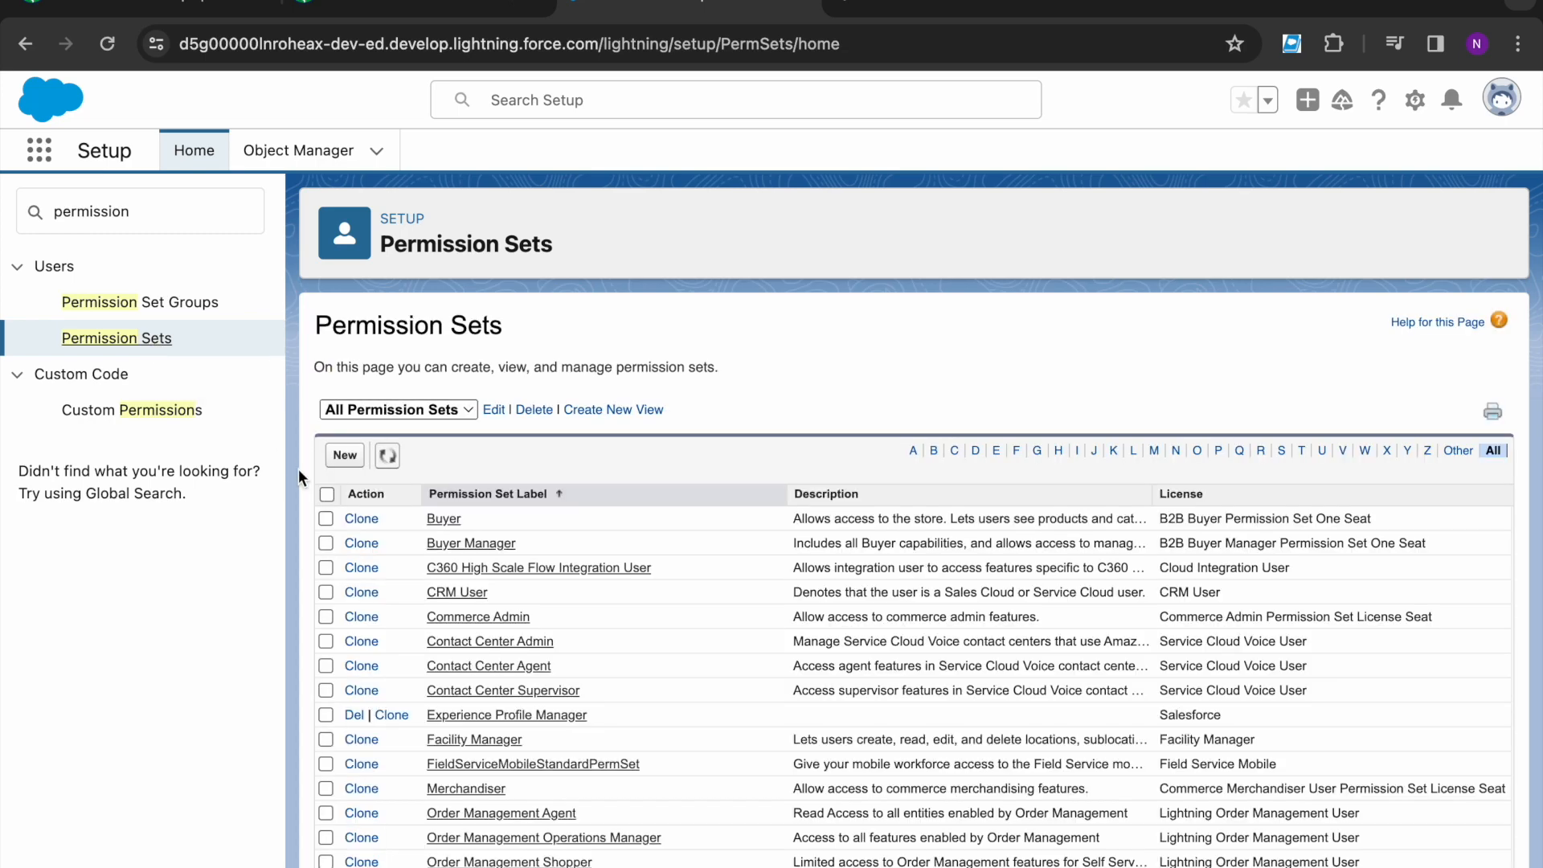
{"action": "left_click", "coordinate": [356, 452]}
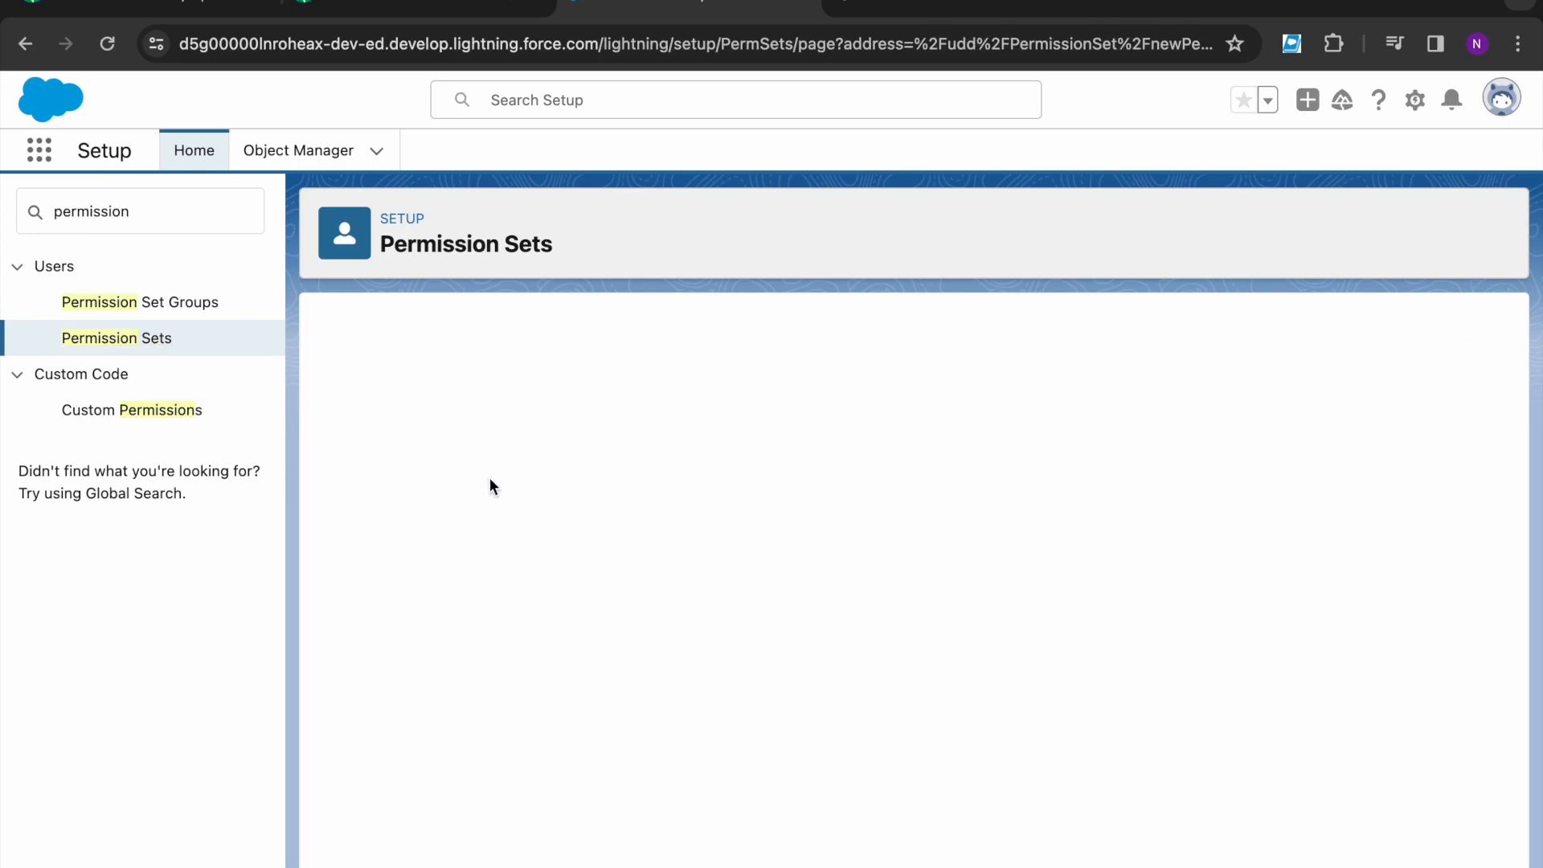
{"action": "left_click", "coordinate": [578, 498]}
{"action": "type", "text": "Sales Contracts"}
{"action": "key", "text": "Tab"}
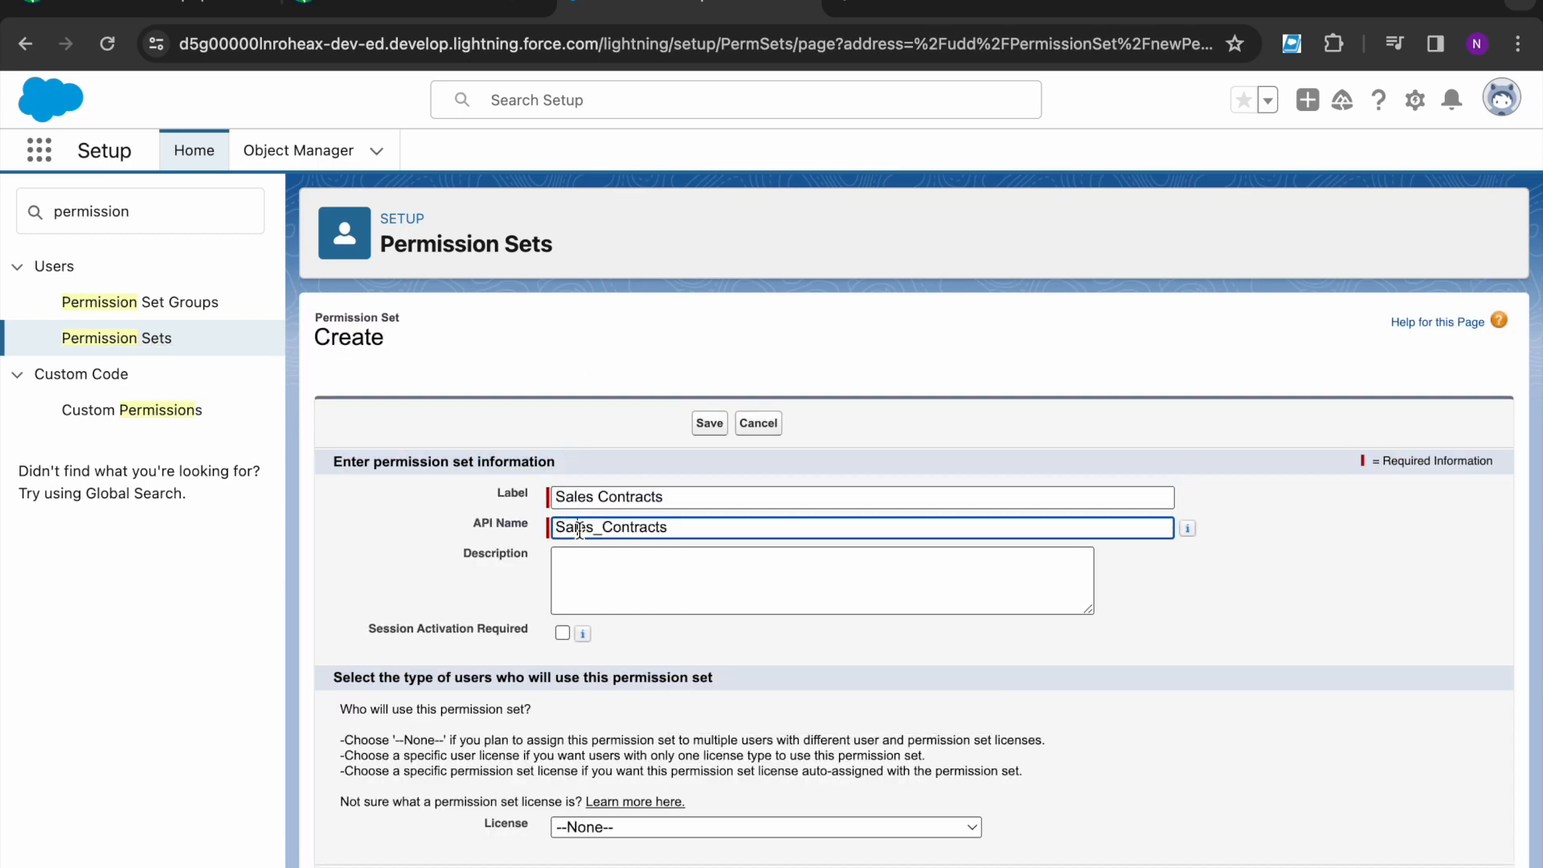
{"action": "left_click", "coordinate": [616, 707]}
{"action": "left_click", "coordinate": [709, 424]}
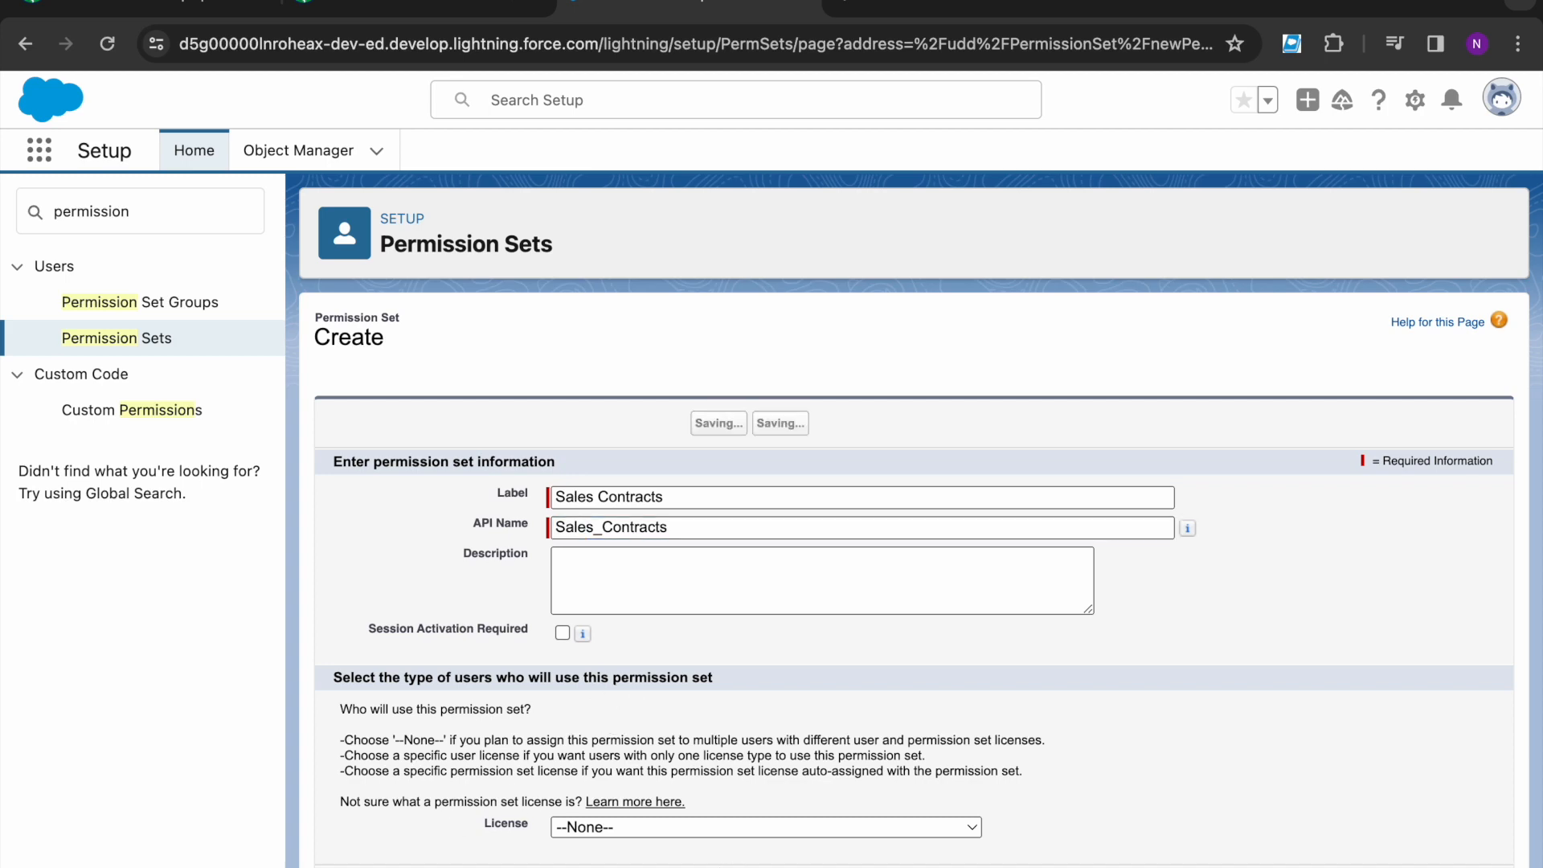
- Scroll the lesson to the Contracts permissions instructions
{"action": "left_click", "coordinate": [430, 8]}
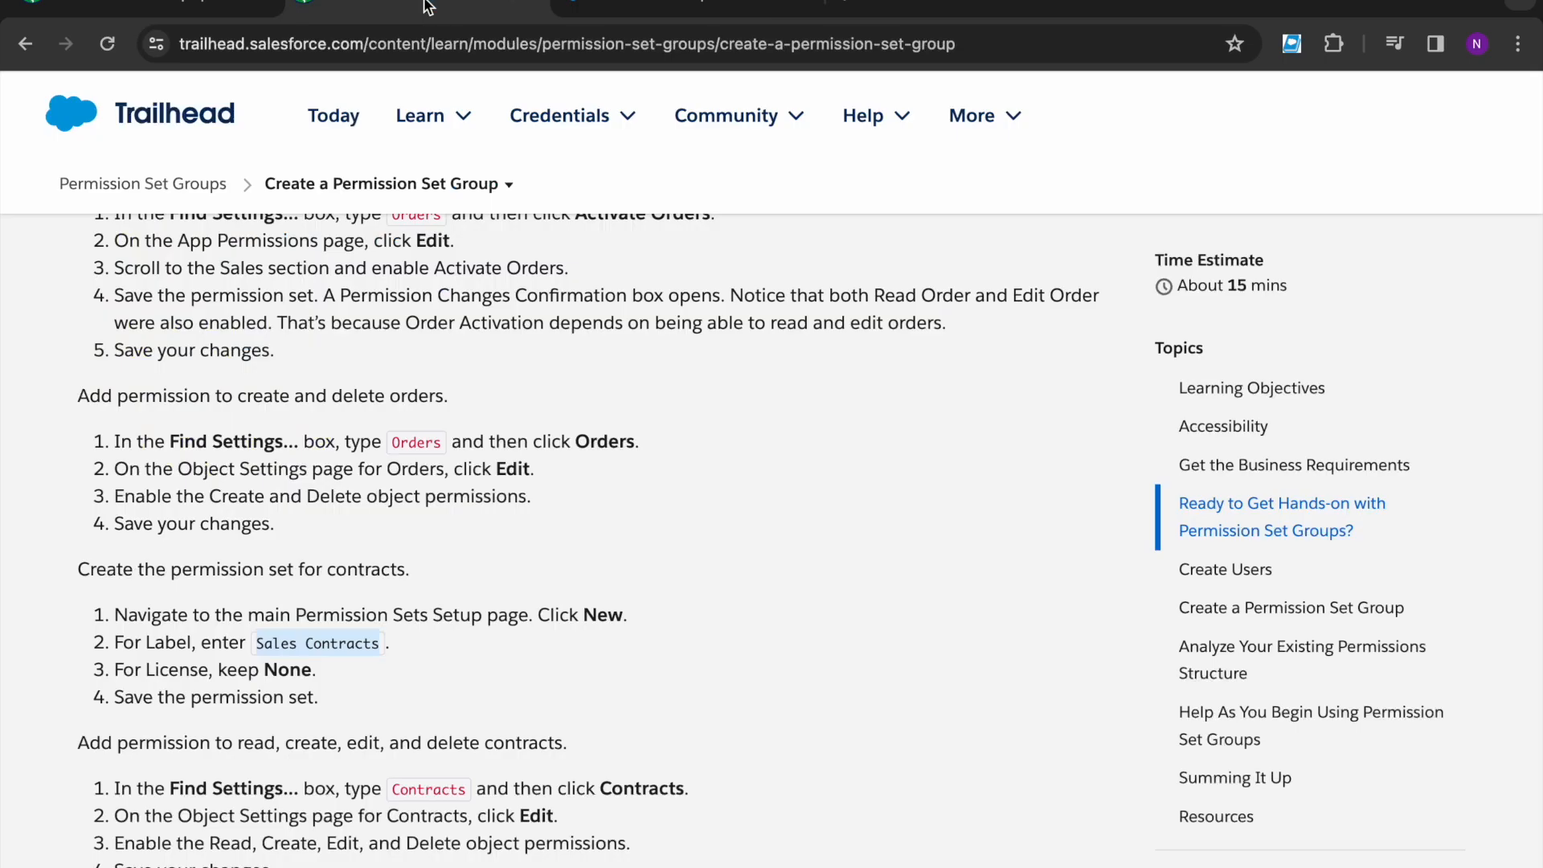
{"action": "scroll", "coordinate": [324, 707], "scroll_direction": "down", "scroll_amount": 5}
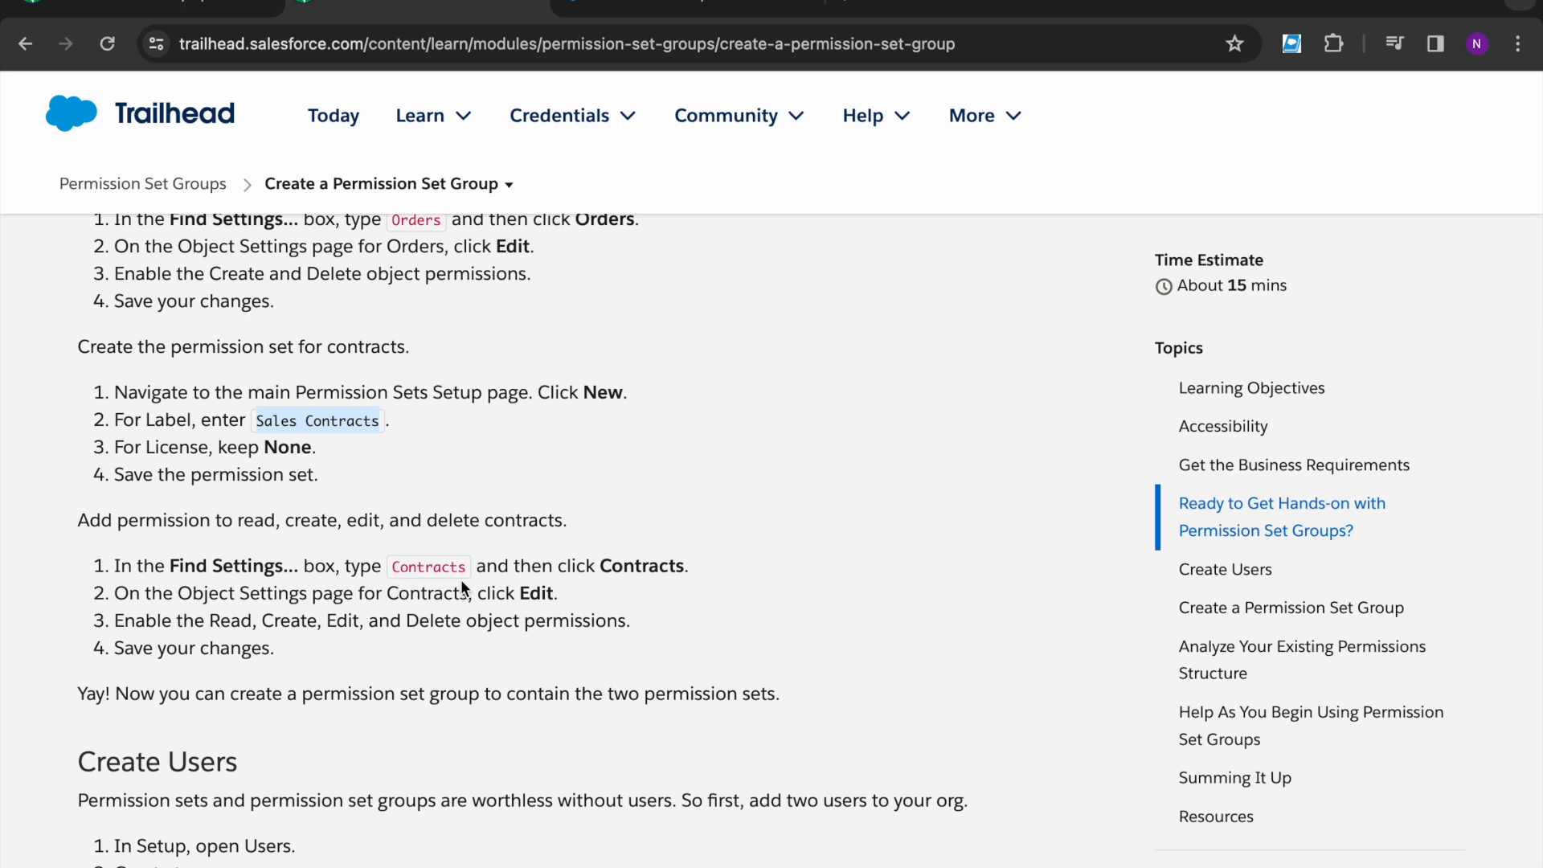
{"action": "left_click_drag", "start_coordinate": [395, 568], "coordinate": [483, 569]}
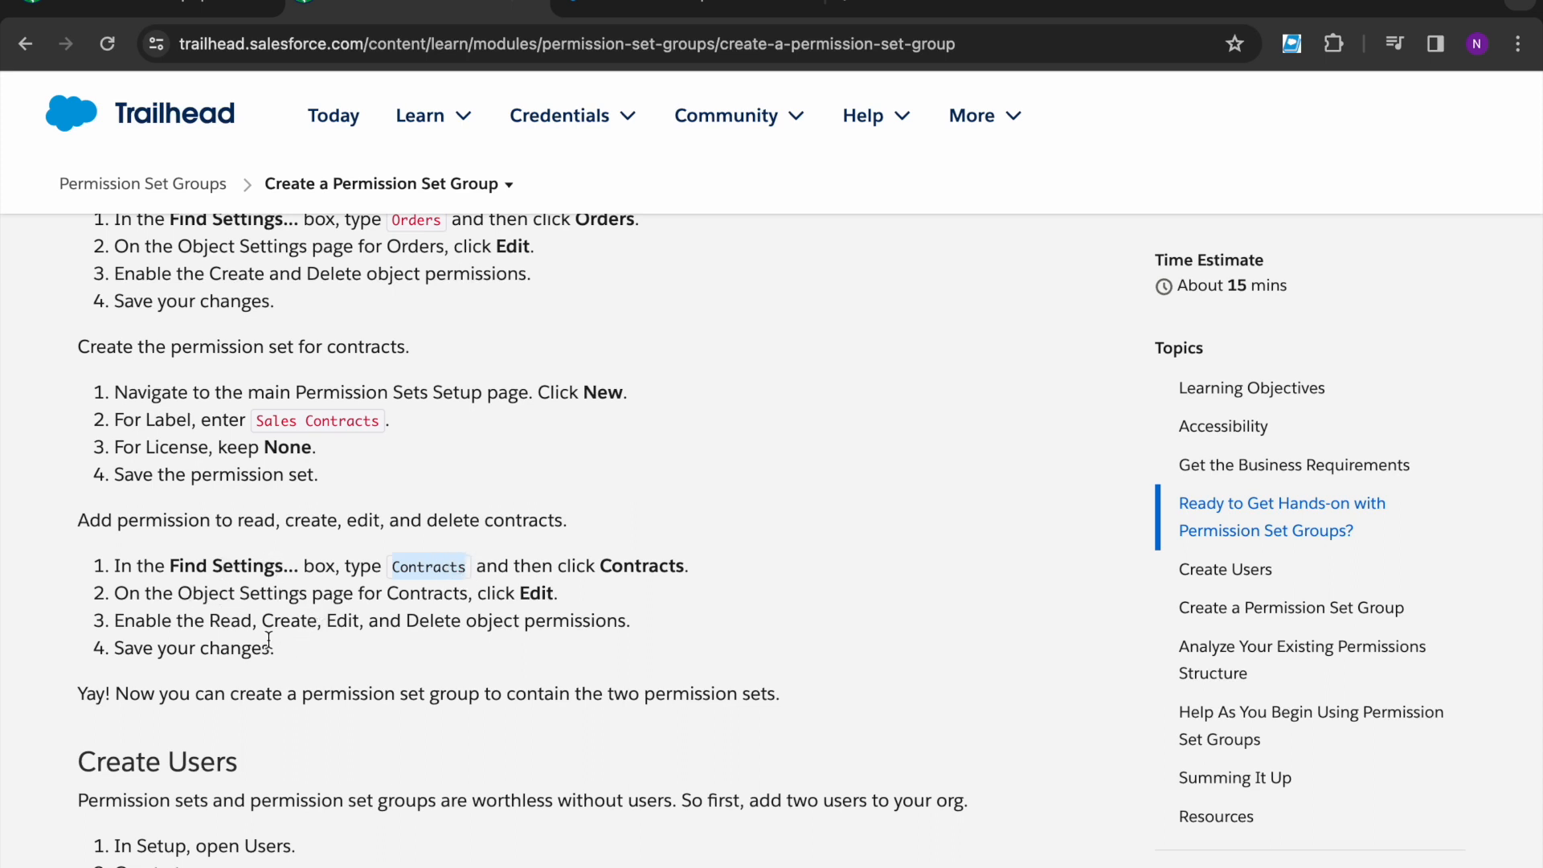
{"action": "left_click", "coordinate": [219, 626]}
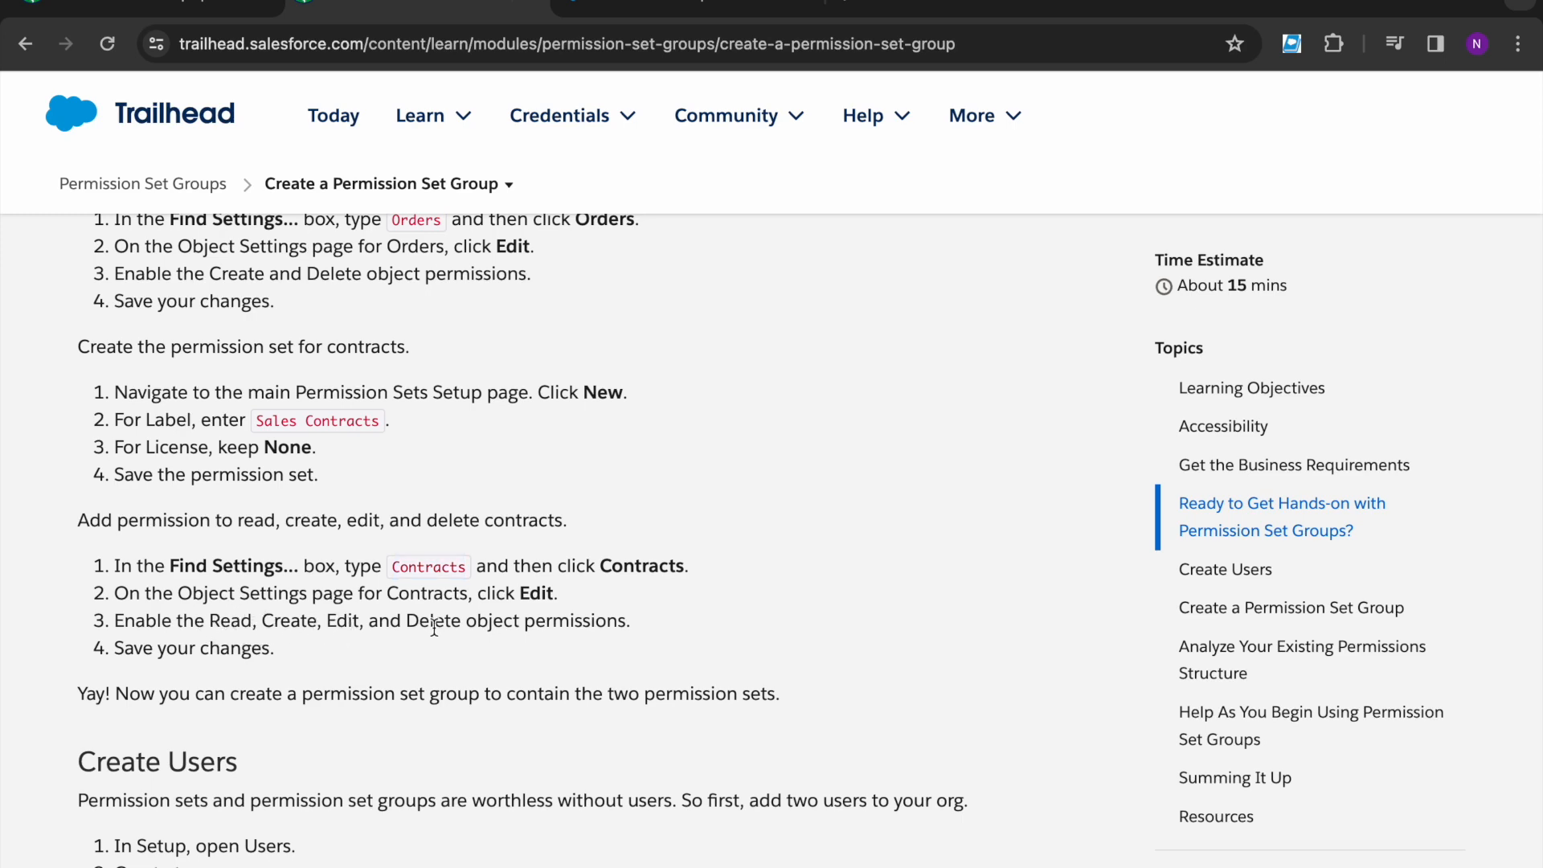
- In Sales Contracts Object Settings, enable Read, Create, Edit and Delete on Contracts and save
{"action": "left_click", "coordinate": [670, 8]}
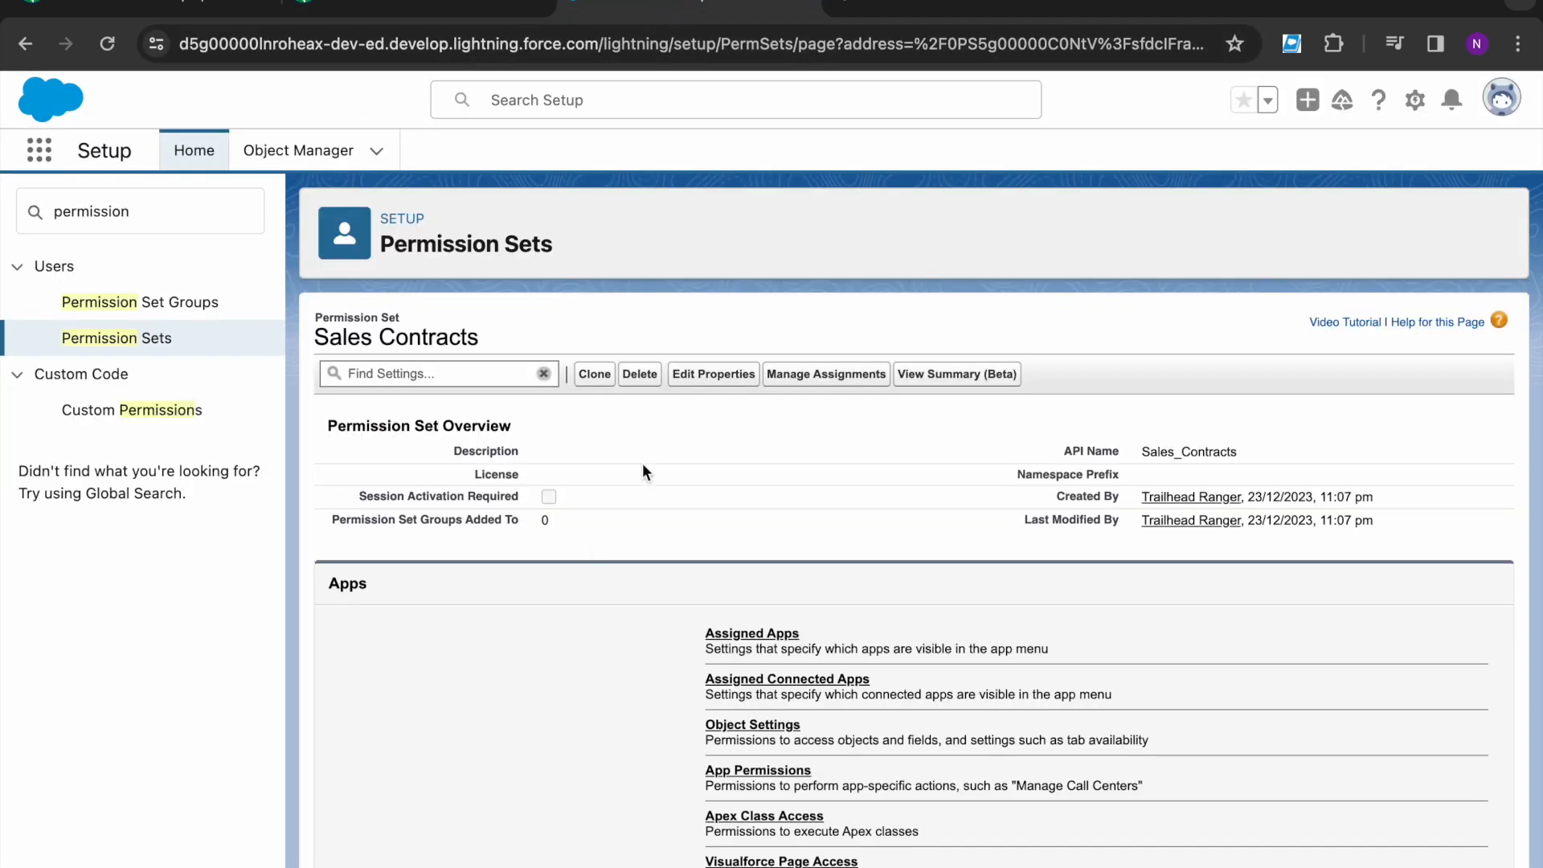
{"action": "left_click", "coordinate": [754, 725]}
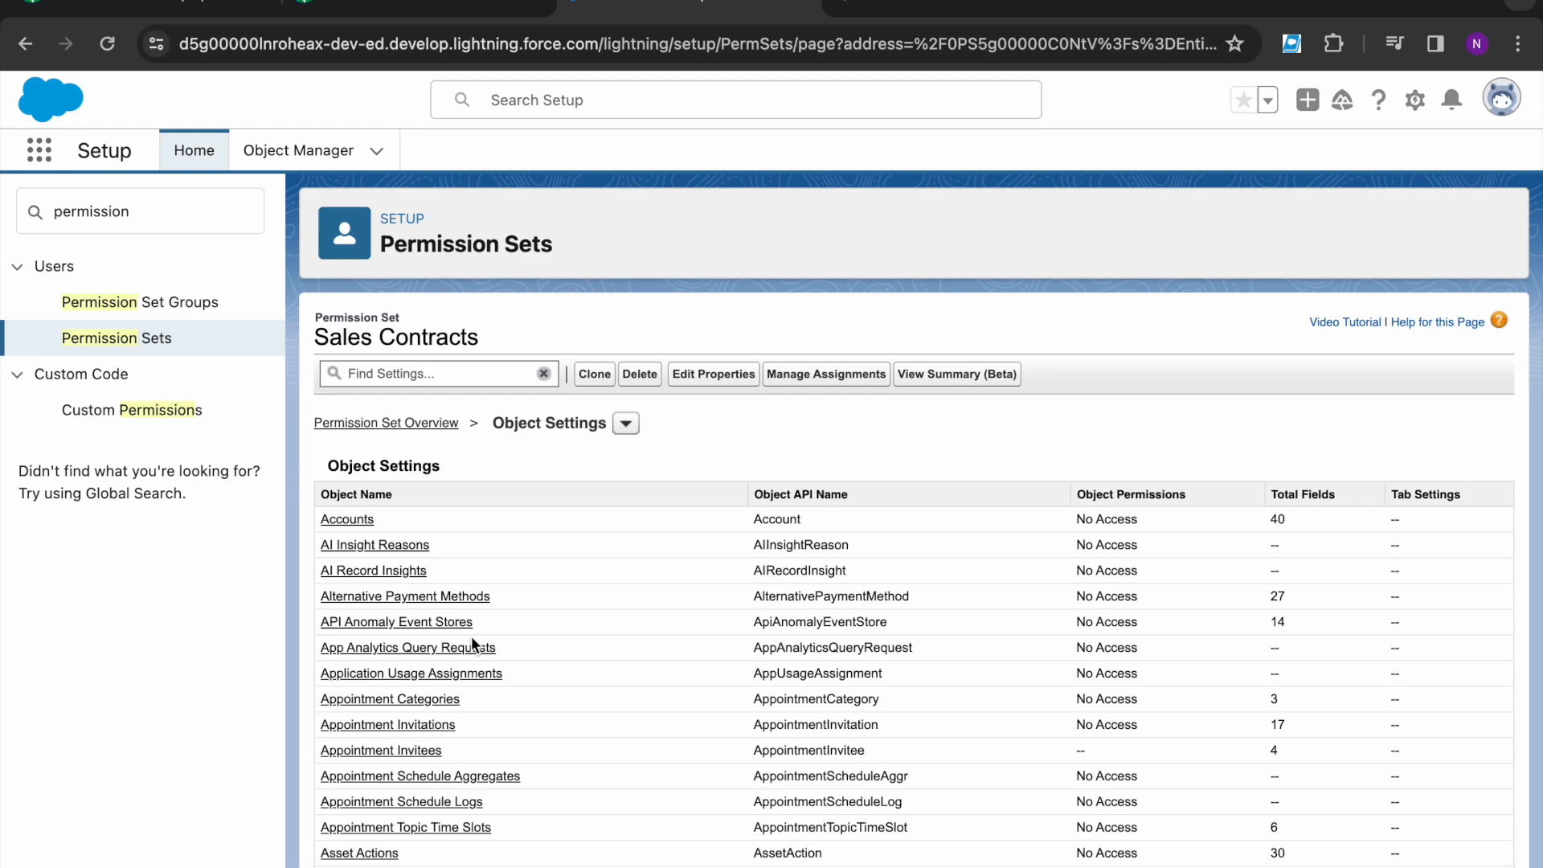
{"action": "scroll", "coordinate": [473, 641], "scroll_direction": "down", "scroll_amount": 20}
{"action": "scroll", "coordinate": [471, 635], "scroll_direction": "up", "scroll_amount": 7}
{"action": "left_click", "coordinate": [343, 389]}
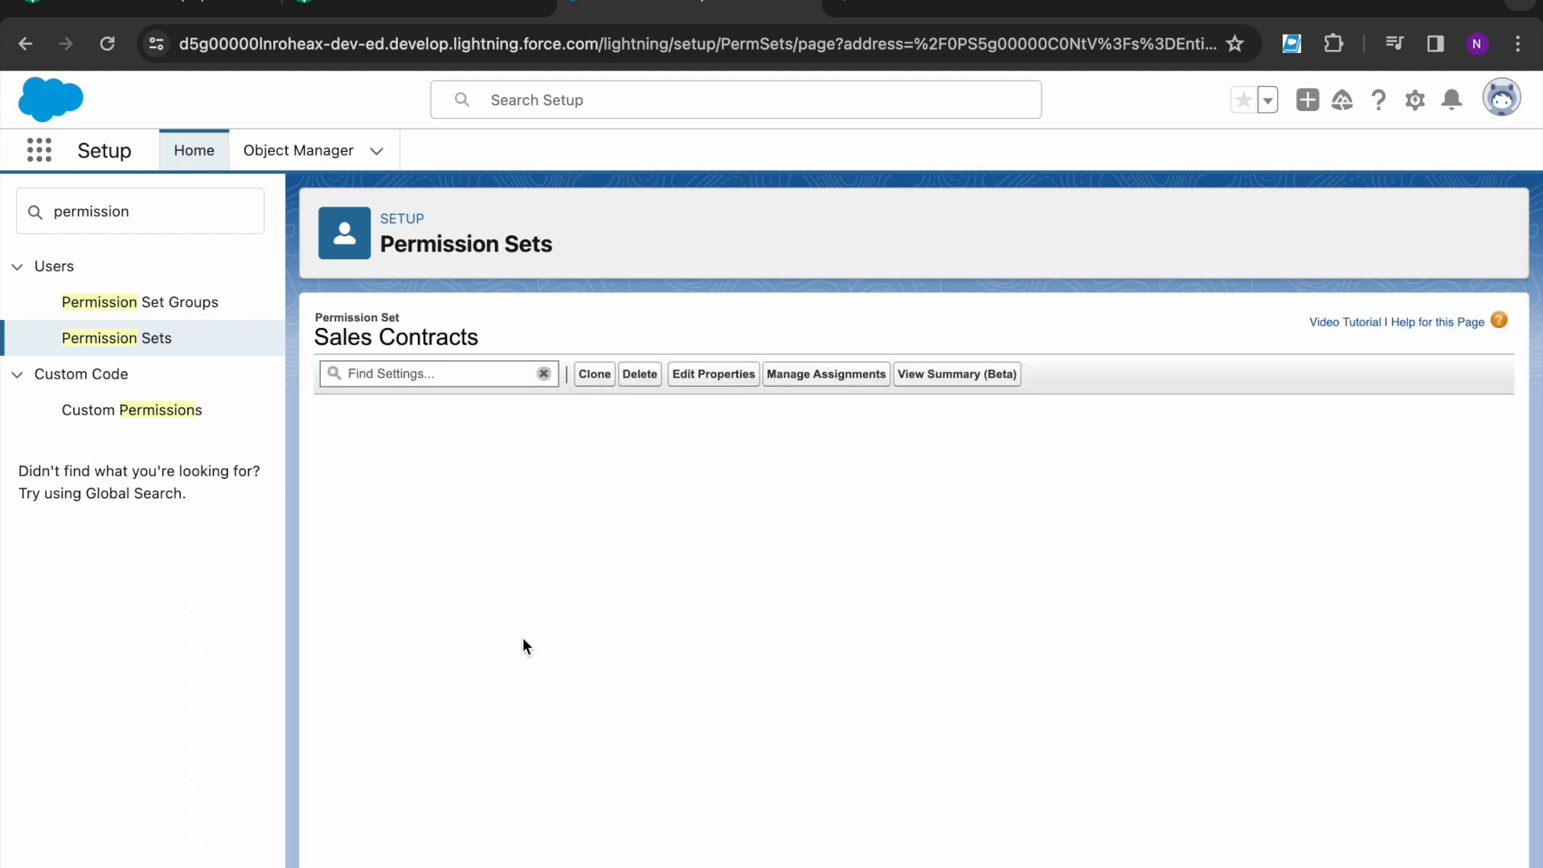
{"action": "left_click", "coordinate": [707, 465]}
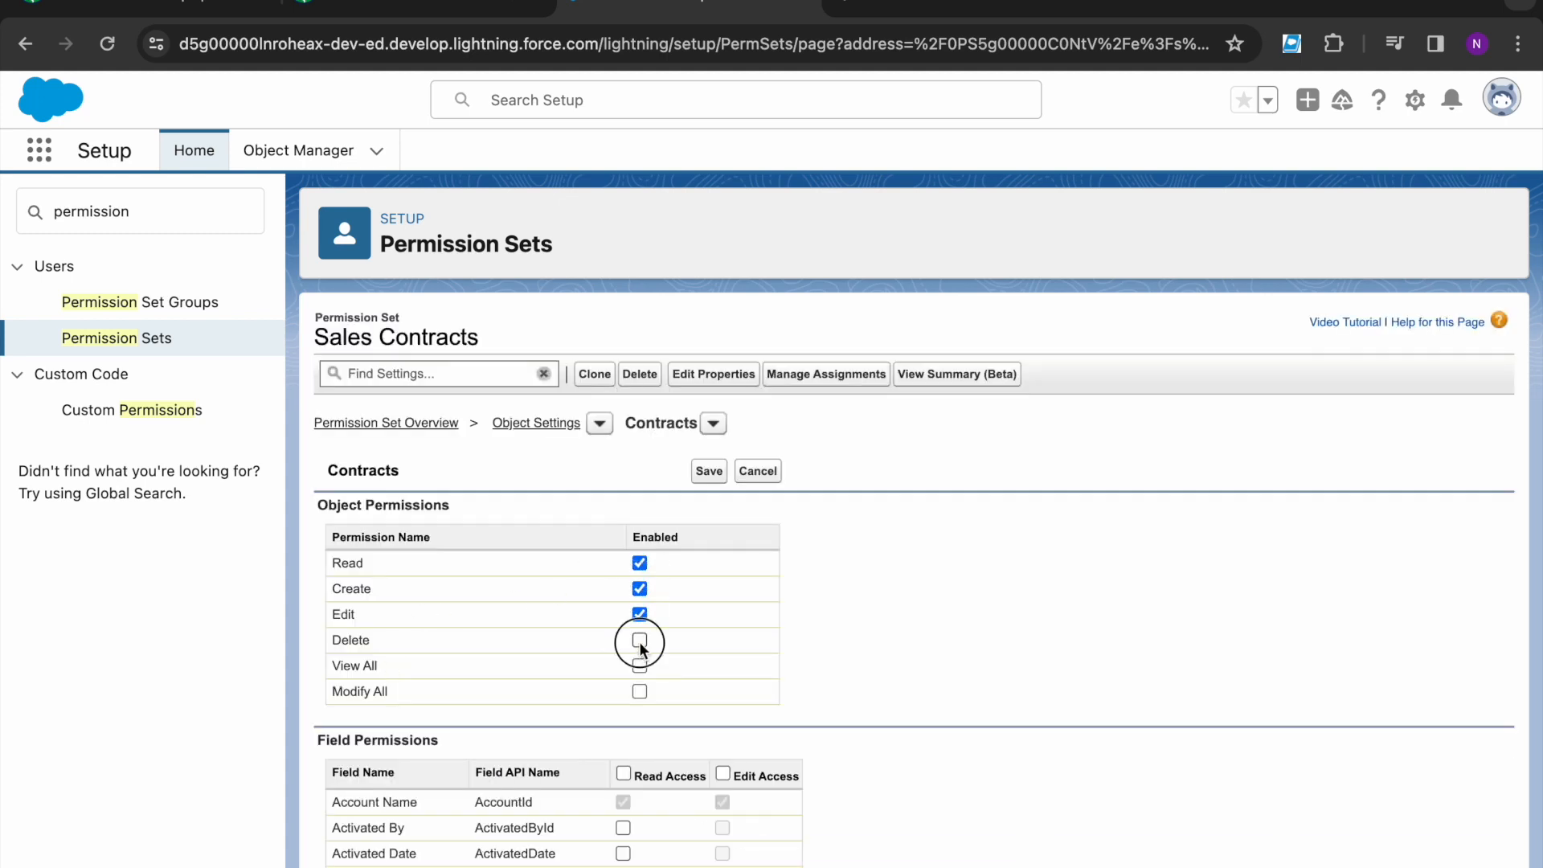
{"action": "left_click", "coordinate": [718, 478]}
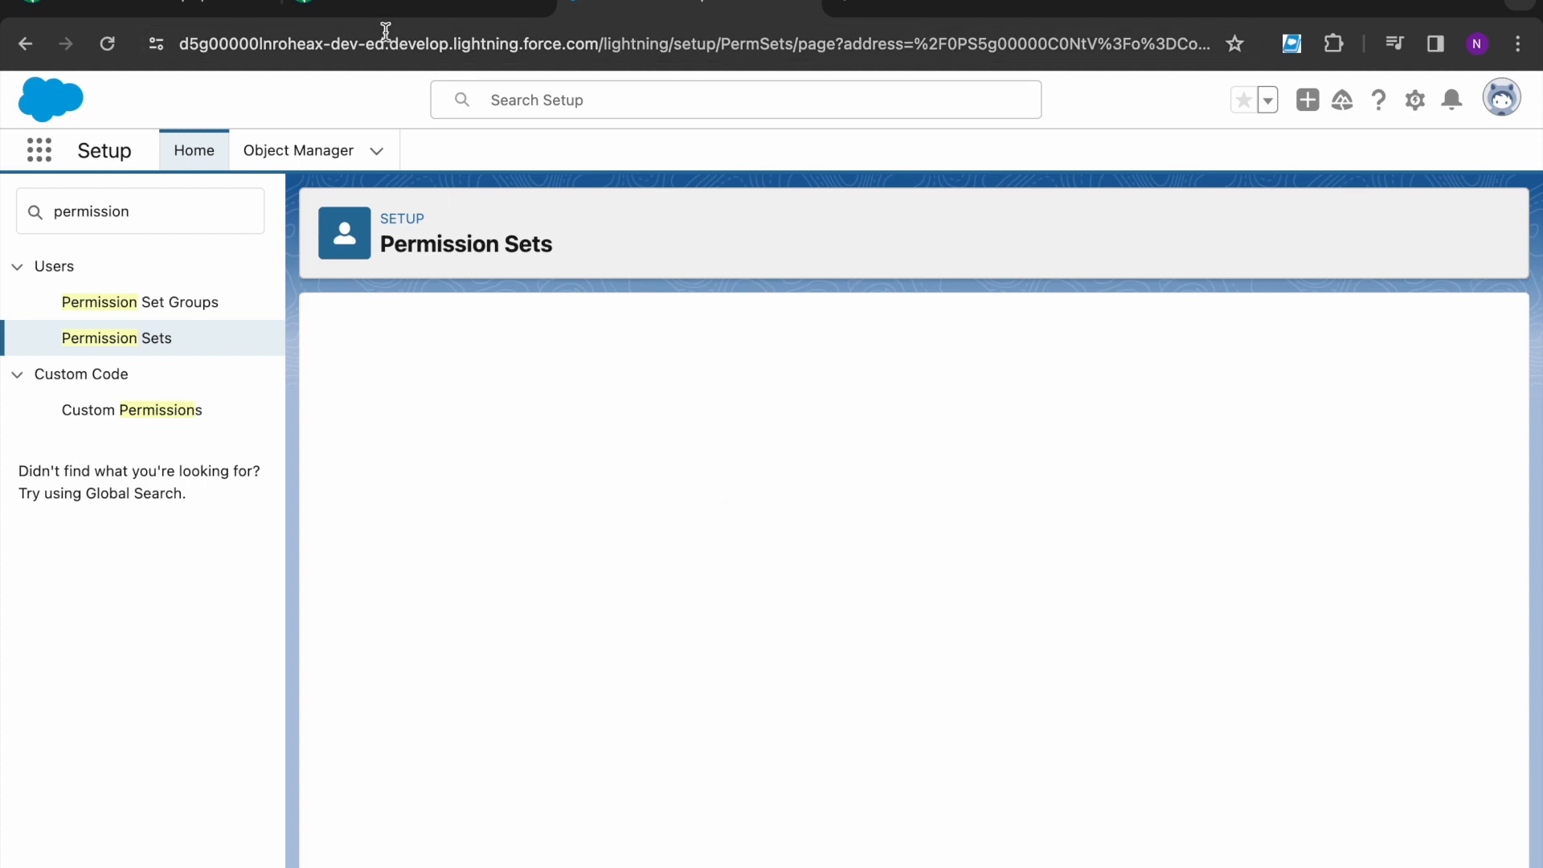
{"action": "left_click", "coordinate": [370, 7]}
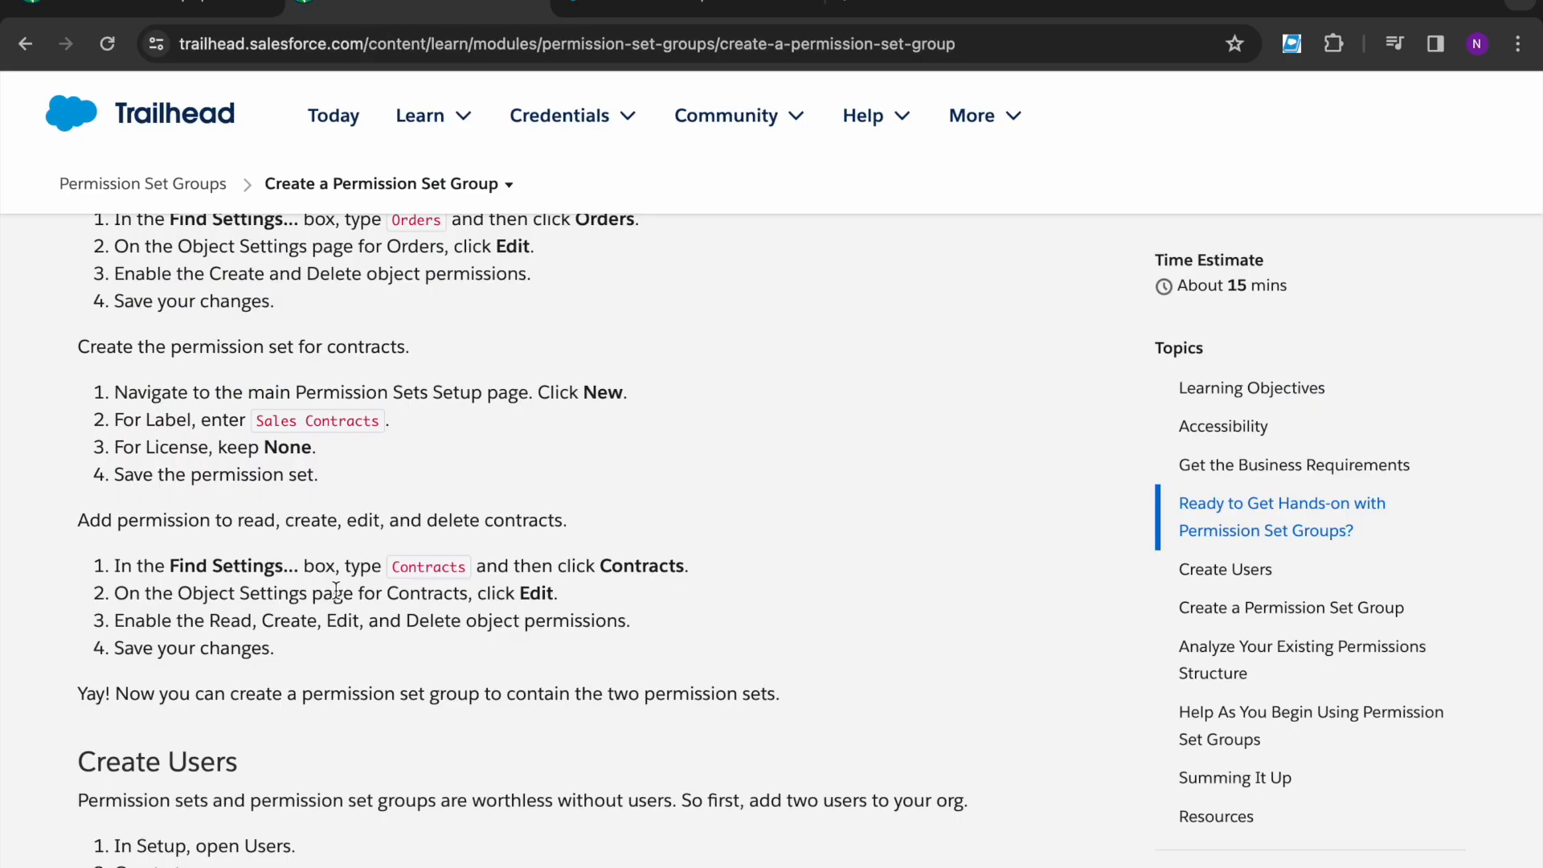
{"action": "scroll", "coordinate": [335, 590], "scroll_direction": "down", "scroll_amount": 3}
- Select the first user's name in Trailhead's Create Users instructions
{"action": "scroll", "coordinate": [257, 522], "scroll_direction": "down", "scroll_amount": 3}
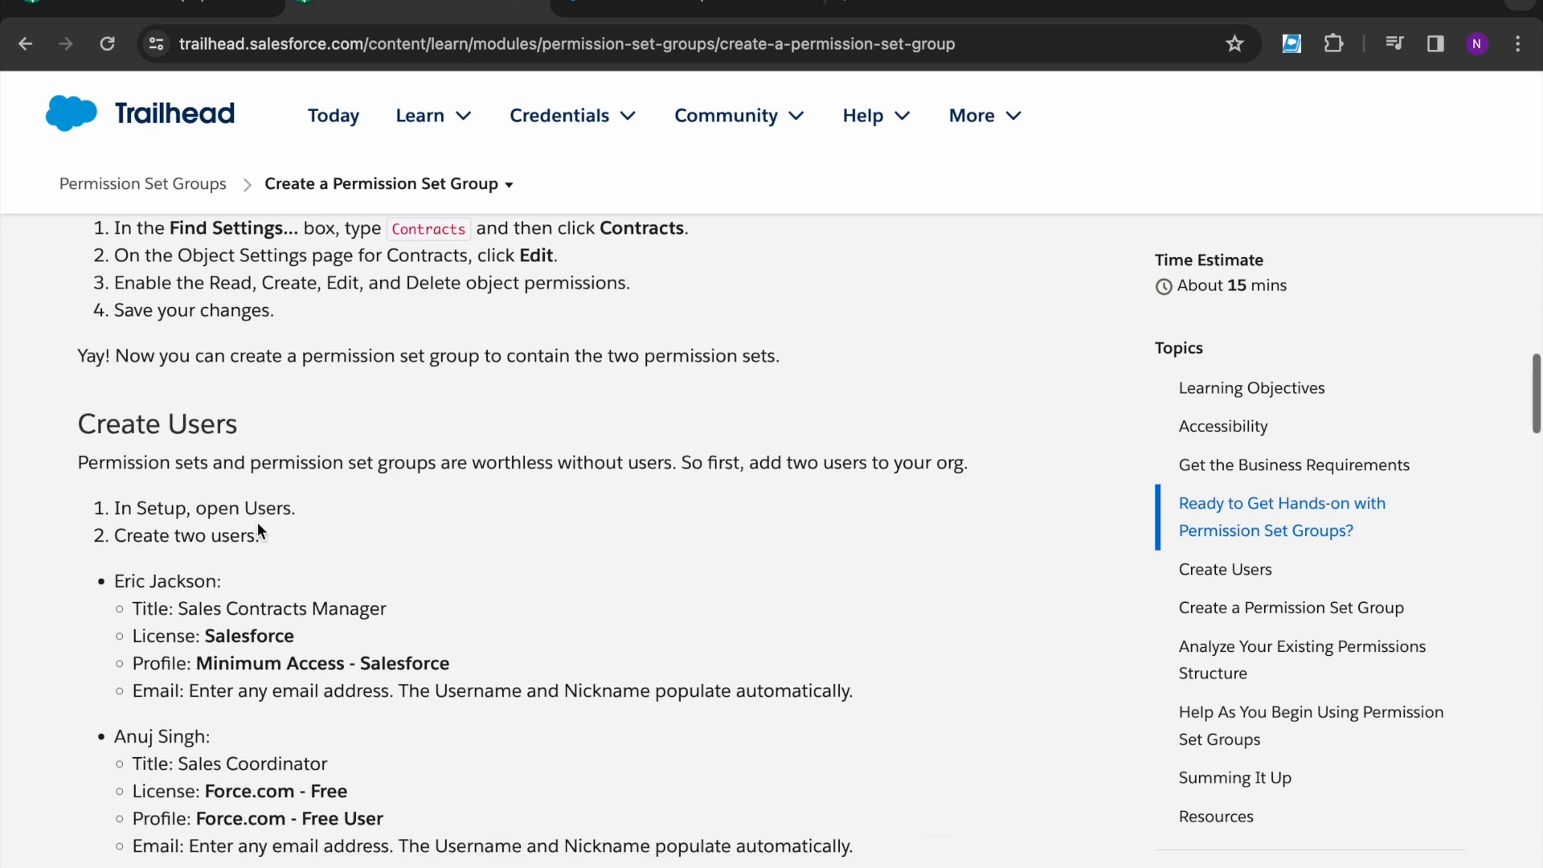
{"action": "scroll", "coordinate": [257, 522], "scroll_direction": "down", "scroll_amount": 1}
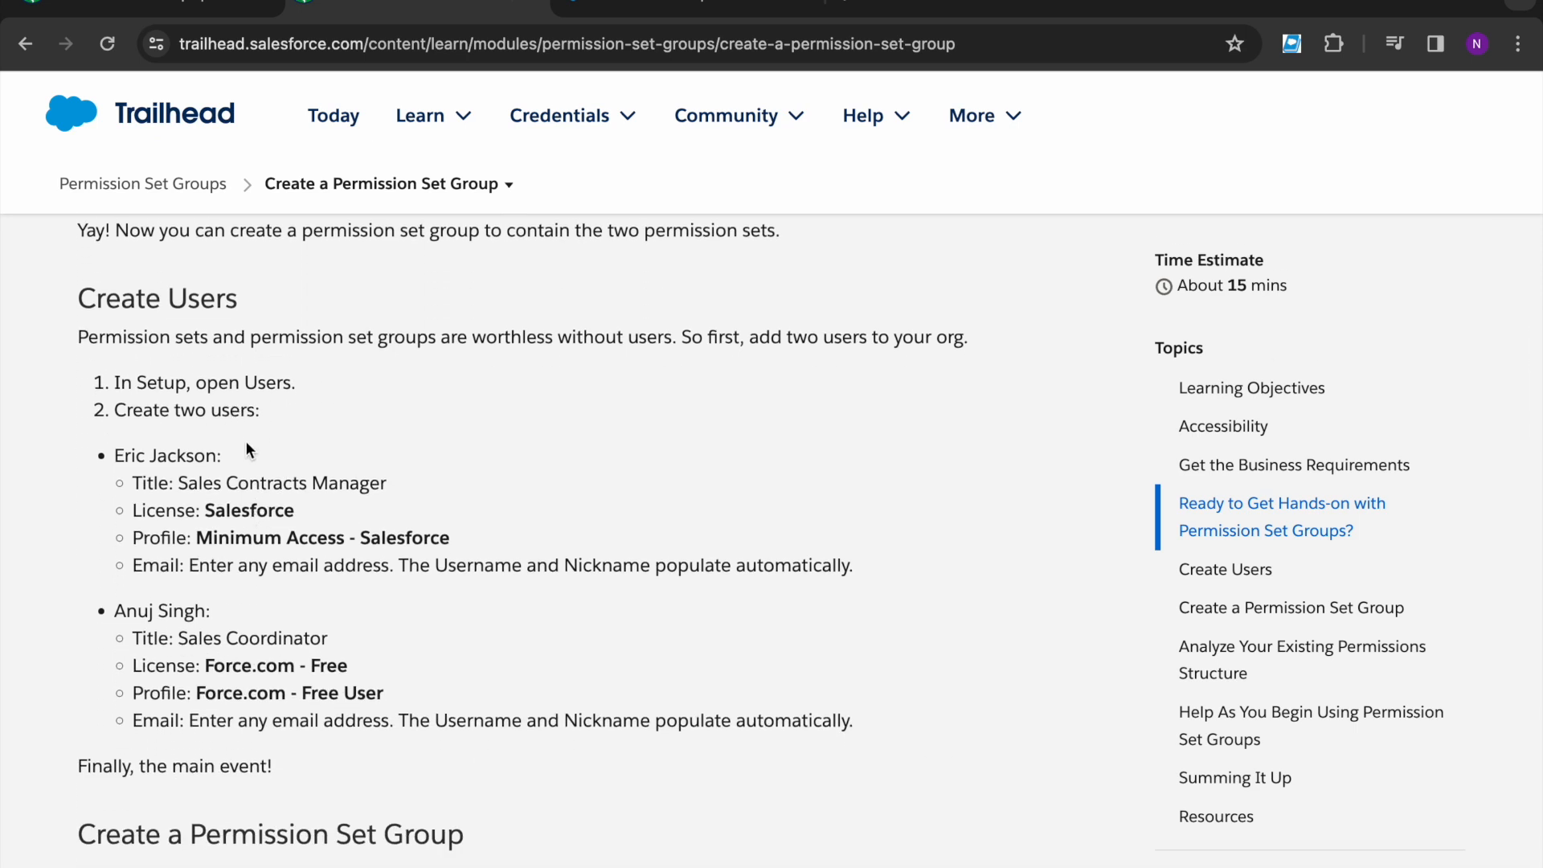
{"action": "left_click_drag", "start_coordinate": [115, 456], "coordinate": [216, 459]}
{"action": "key", "text": "ctrl+c"}
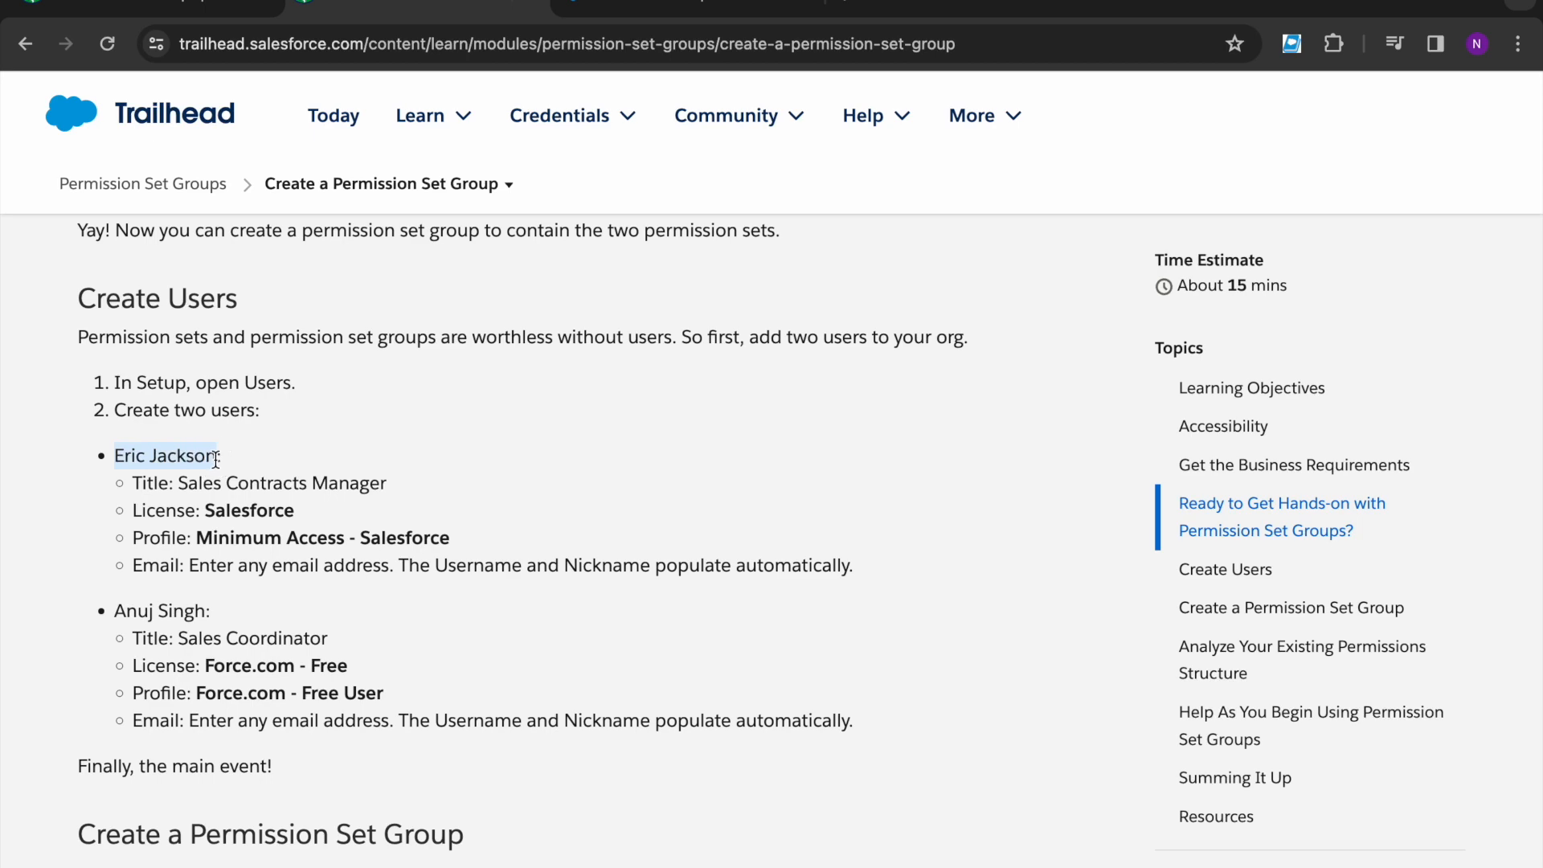
- Filter Salesforce Setup's Quick Find menu by 'User'
{"action": "left_click", "coordinate": [476, 399]}
{"action": "left_click", "coordinate": [622, 17]}
{"action": "left_click", "coordinate": [131, 217]}
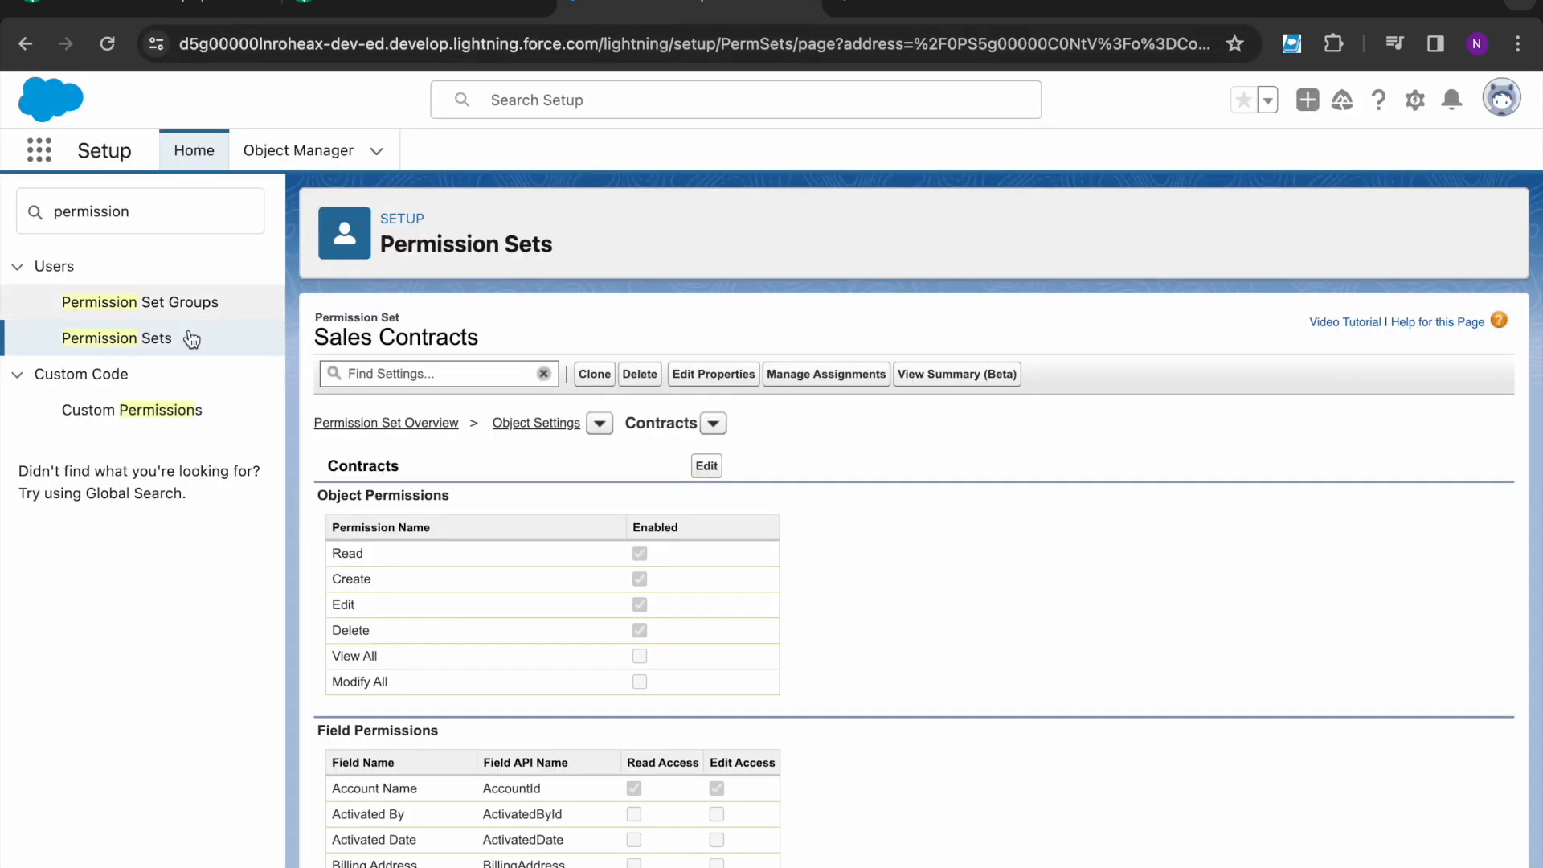
{"action": "double_click", "coordinate": [130, 217]}
{"action": "type", "text": "U"}
{"action": "key", "text": "BackSpace"}
{"action": "type", "text": "User"}
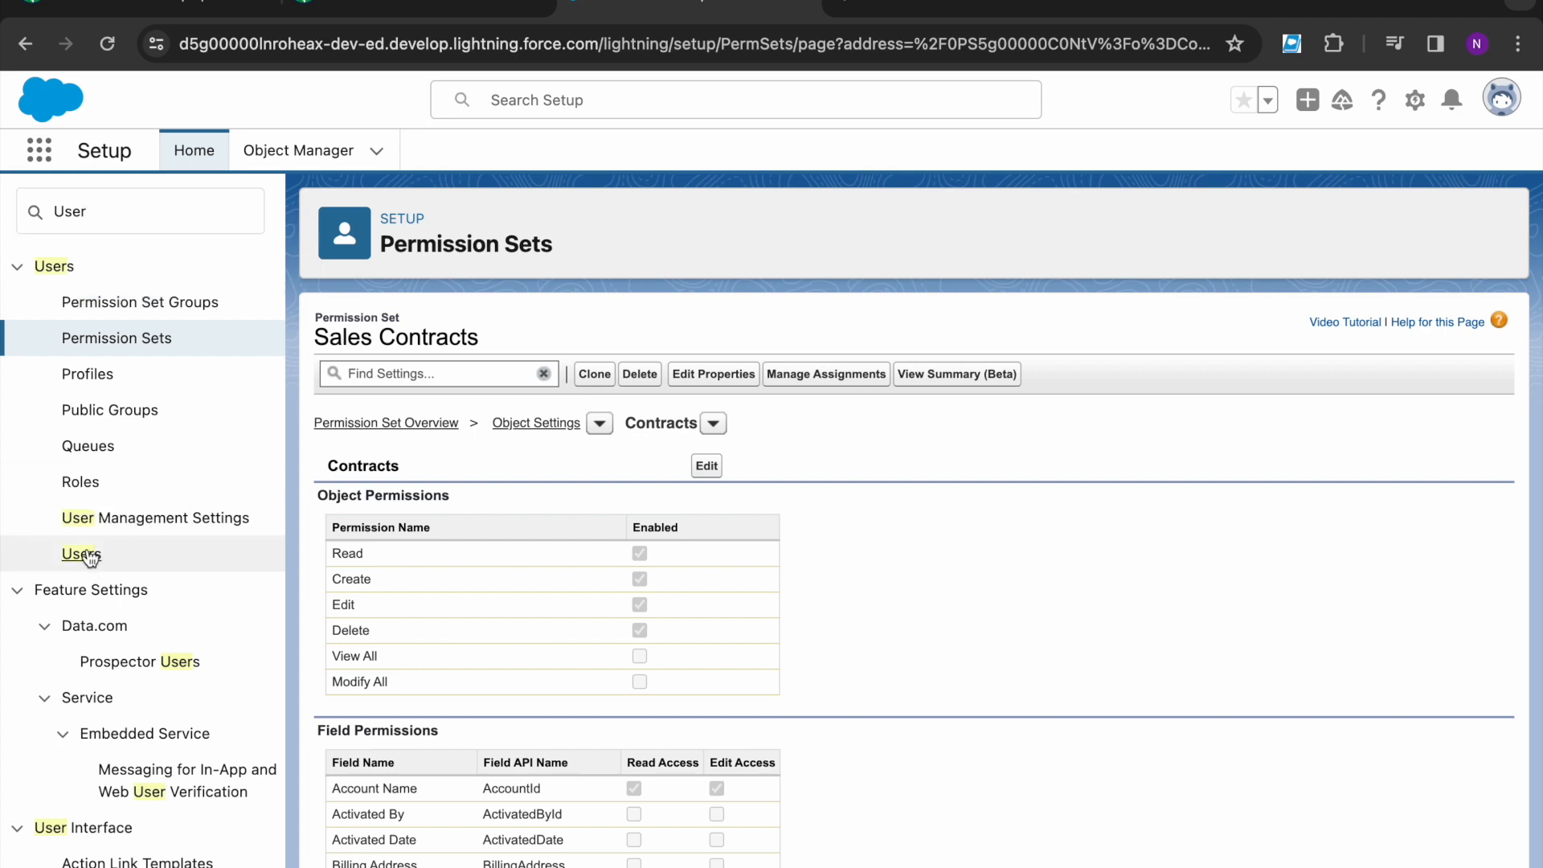
- Start a new user from Setup > Users and split the pasted name into First and Last Name
{"action": "left_click", "coordinate": [83, 551]}
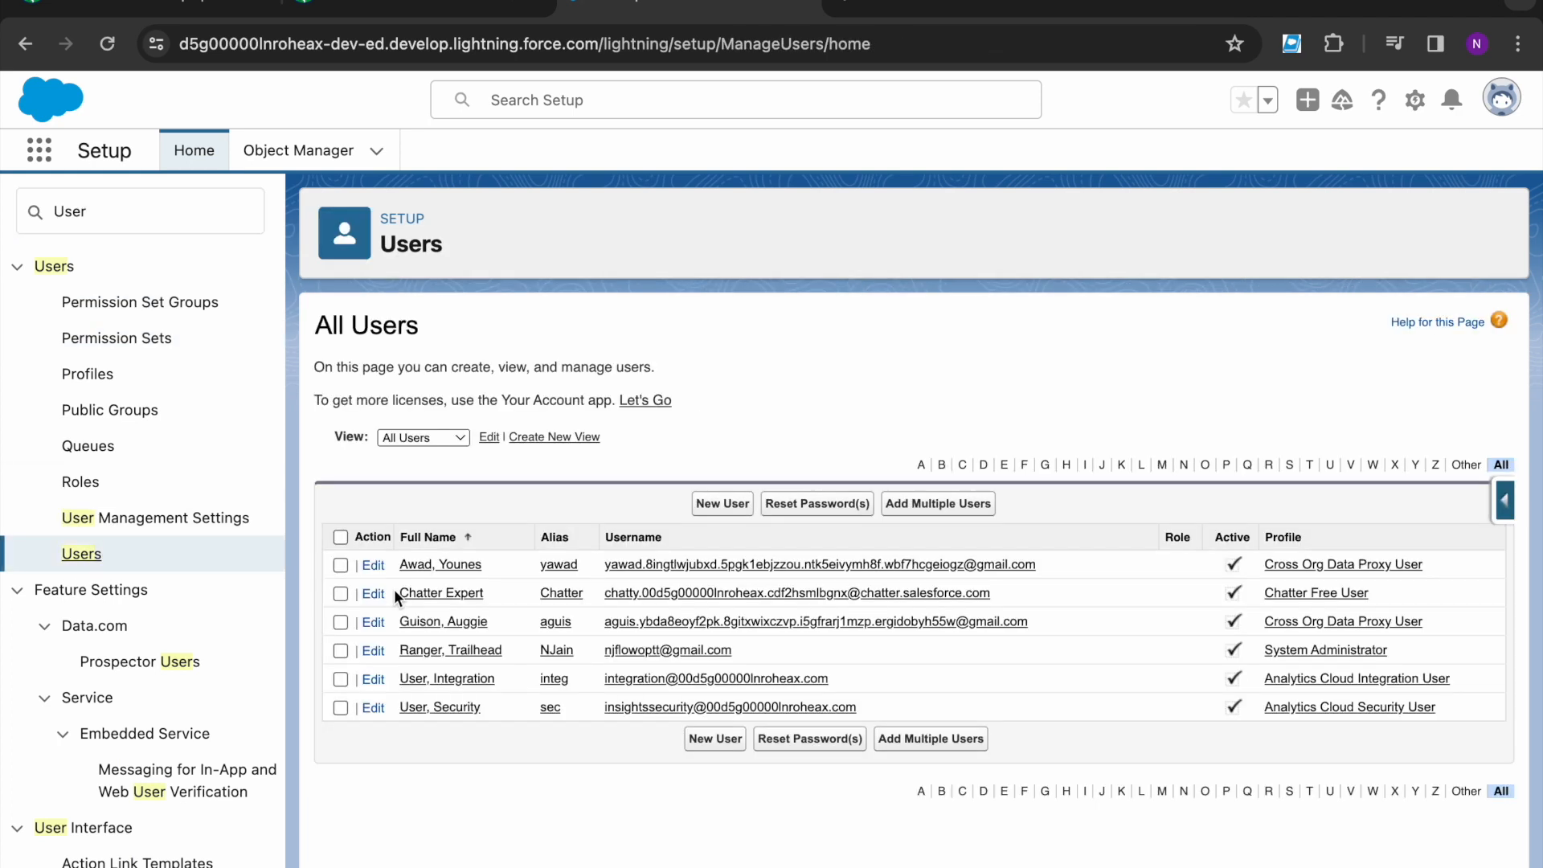
{"action": "left_click", "coordinate": [714, 505]}
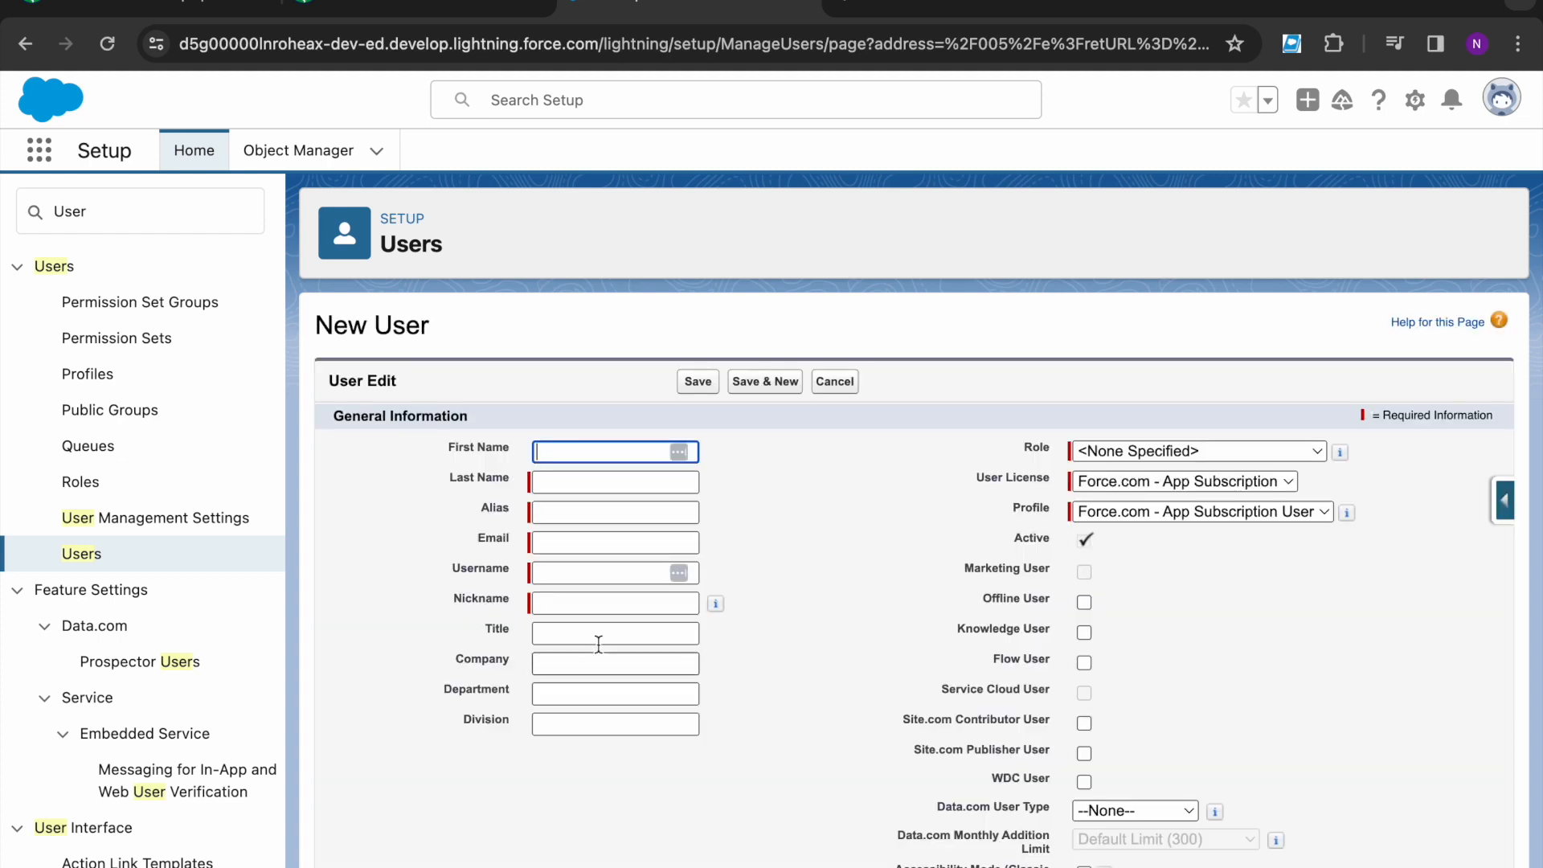
{"action": "left_click", "coordinate": [577, 455]}
{"action": "key", "text": "ctrl+v"}
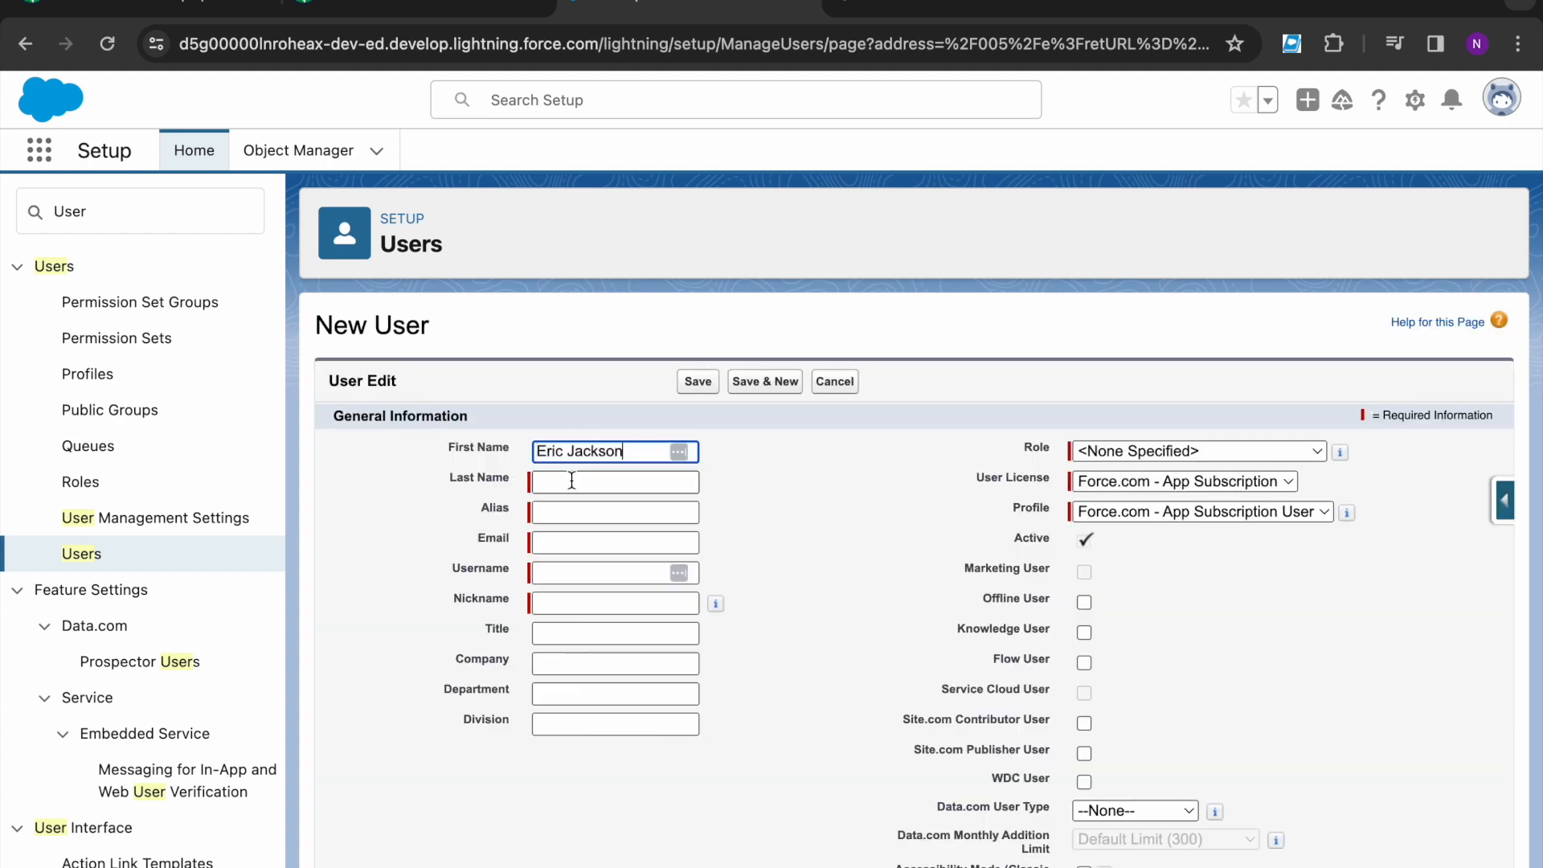
{"action": "double_click", "coordinate": [576, 455]}
{"action": "key", "text": "ctrl+x"}
{"action": "left_click", "coordinate": [565, 482]}
{"action": "key", "text": "ctrl+v"}
- Enter the user's e-mail address so Username and Nickname auto-fill
{"action": "left_click", "coordinate": [635, 540]}
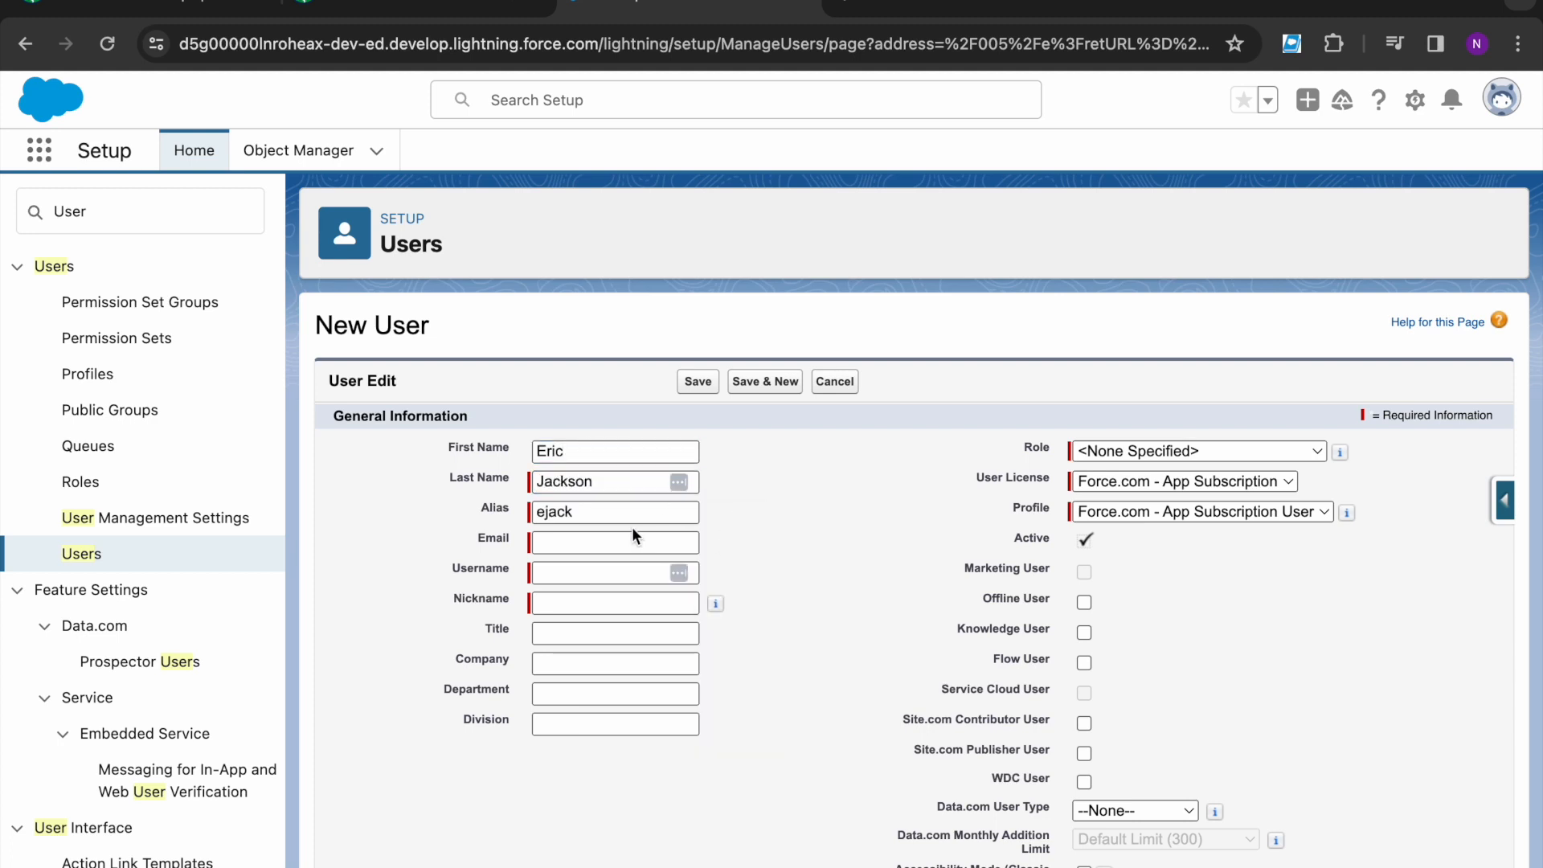
{"action": "left_click", "coordinate": [413, 20]}
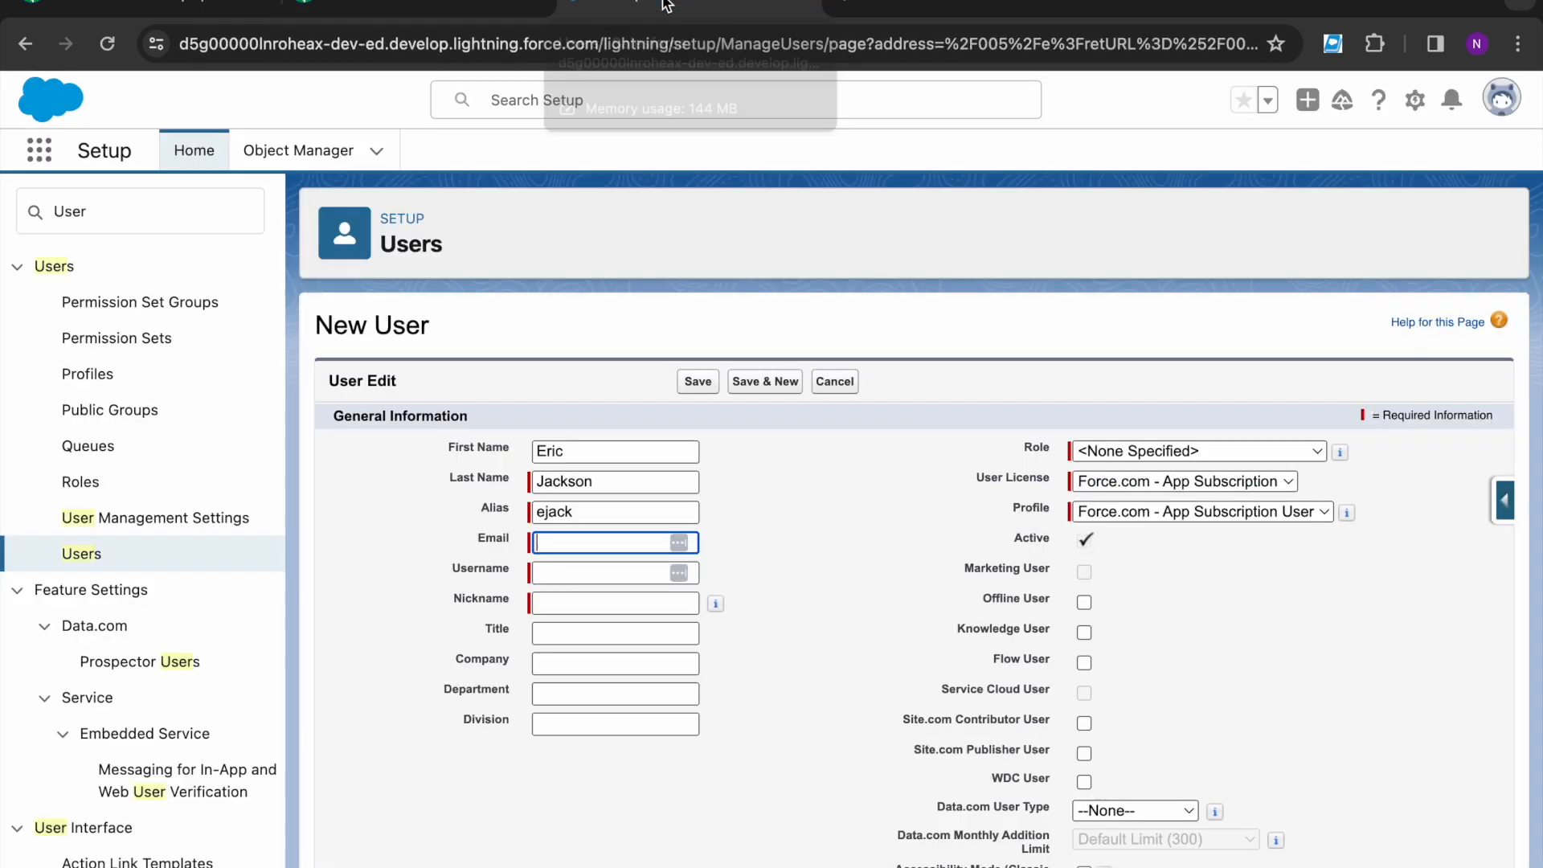
{"action": "left_click", "coordinate": [666, 7]}
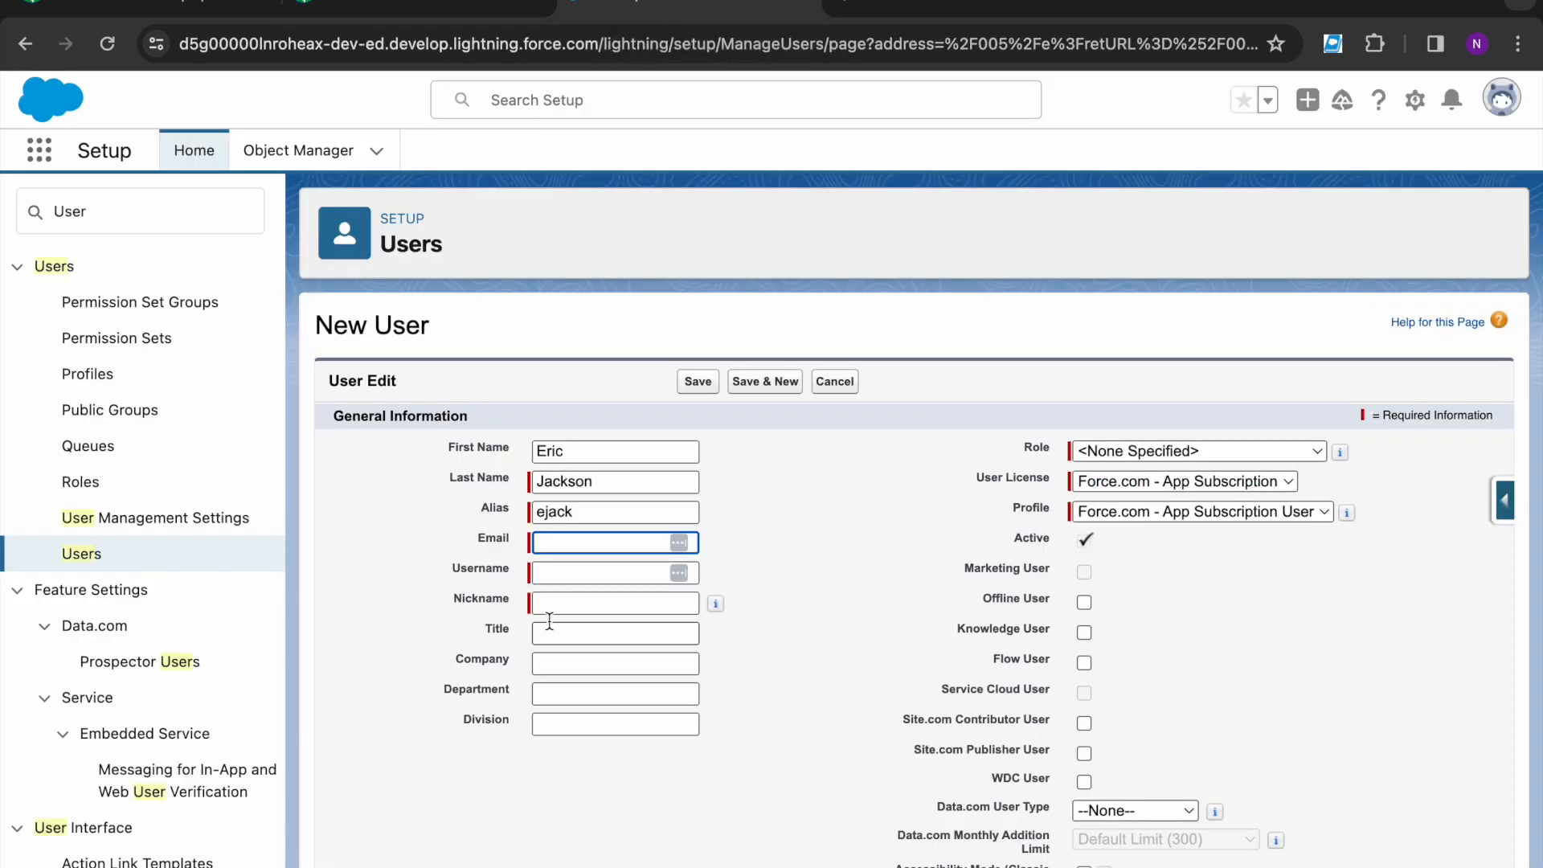
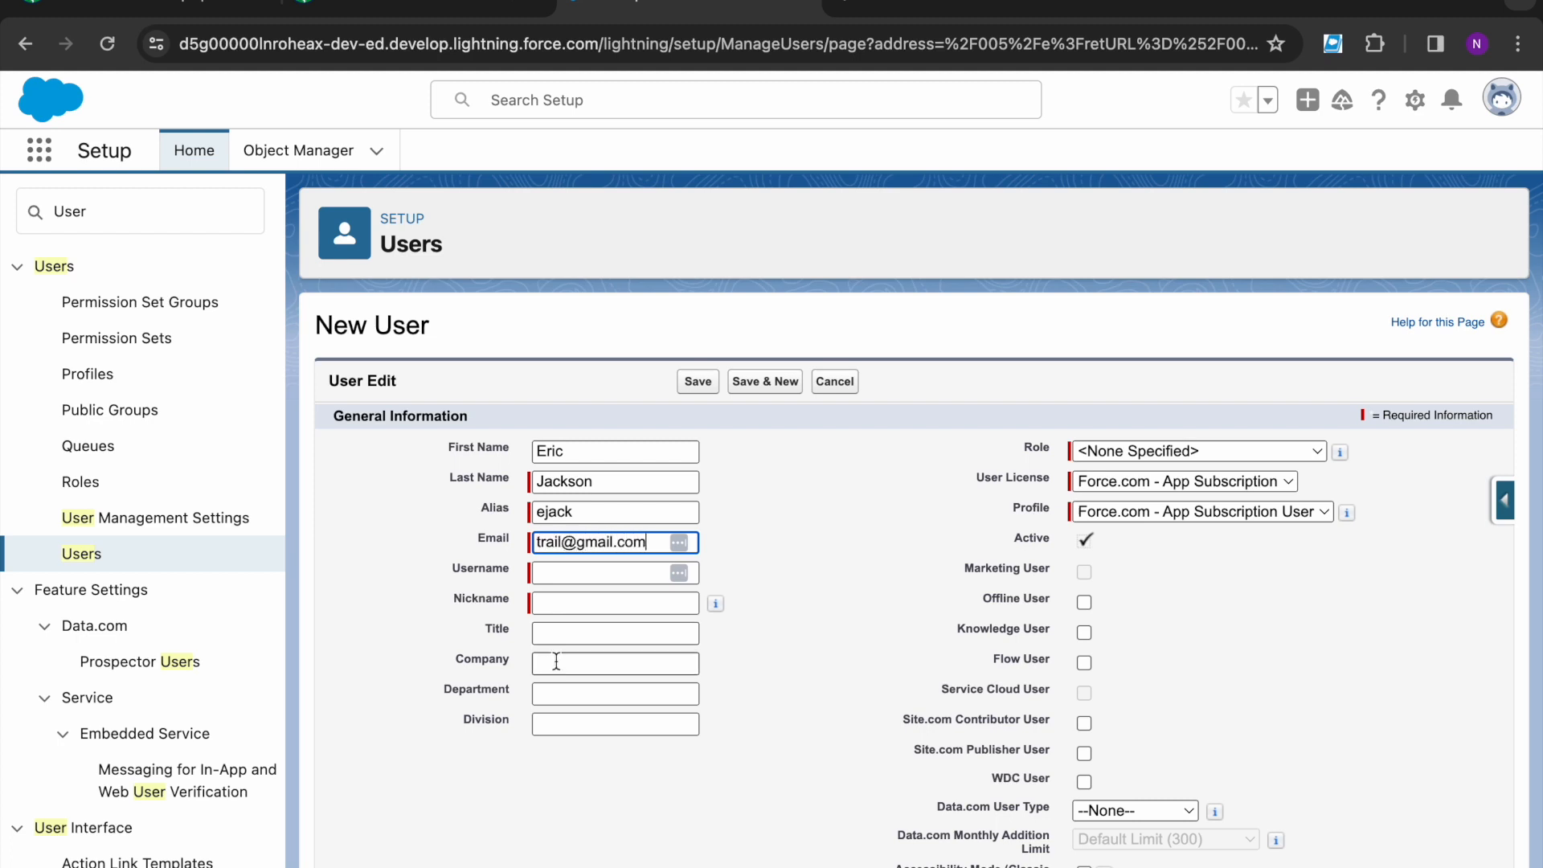
{"action": "left_click", "coordinate": [542, 572]}
{"action": "scroll", "coordinate": [571, 626], "scroll_direction": "down", "scroll_amount": 1}
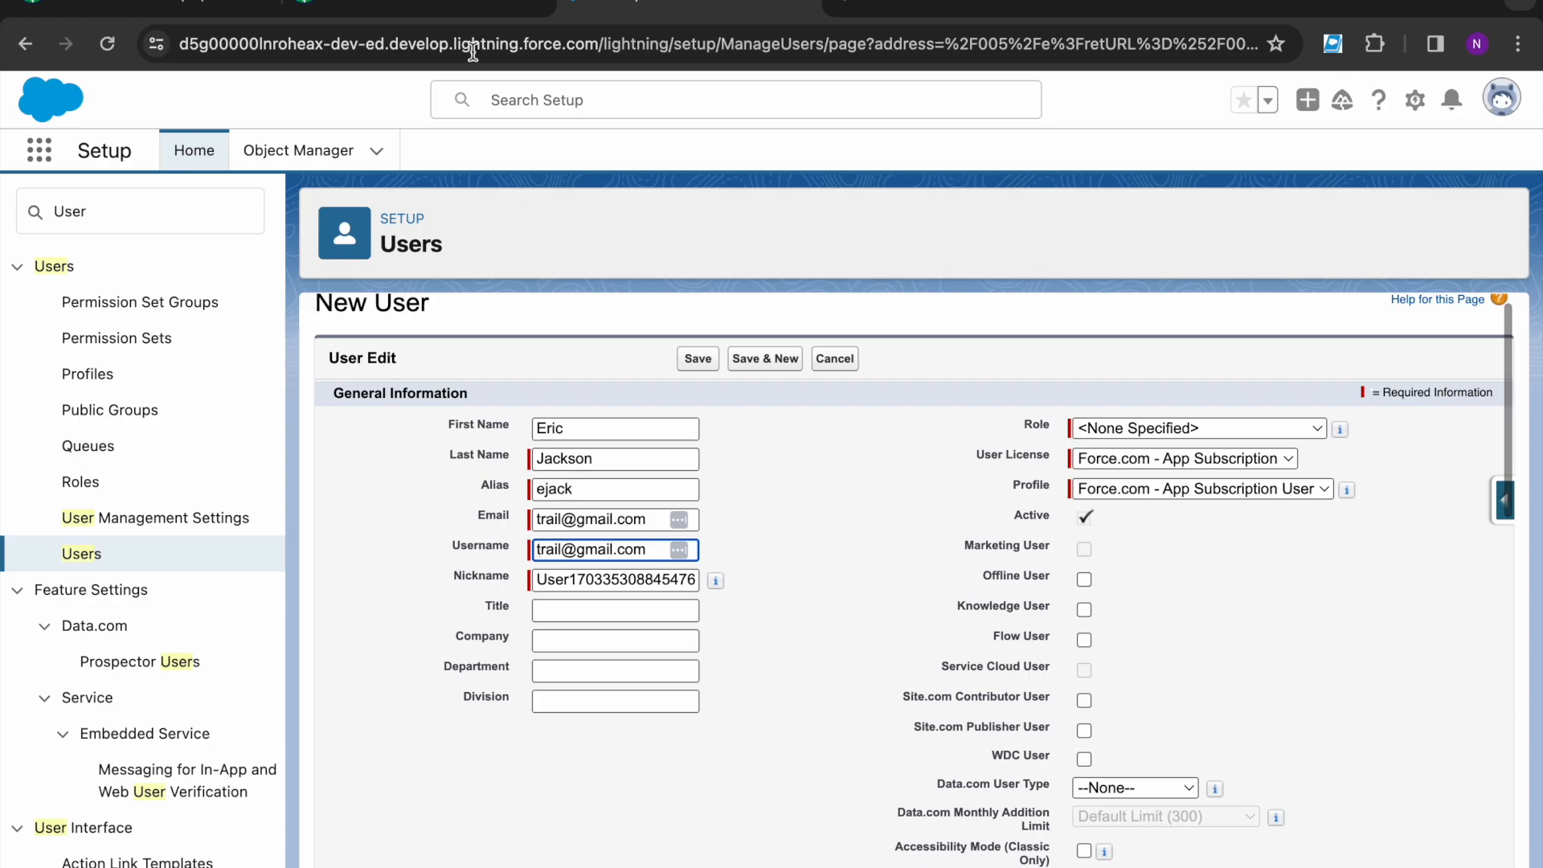
{"action": "left_click", "coordinate": [427, 7]}
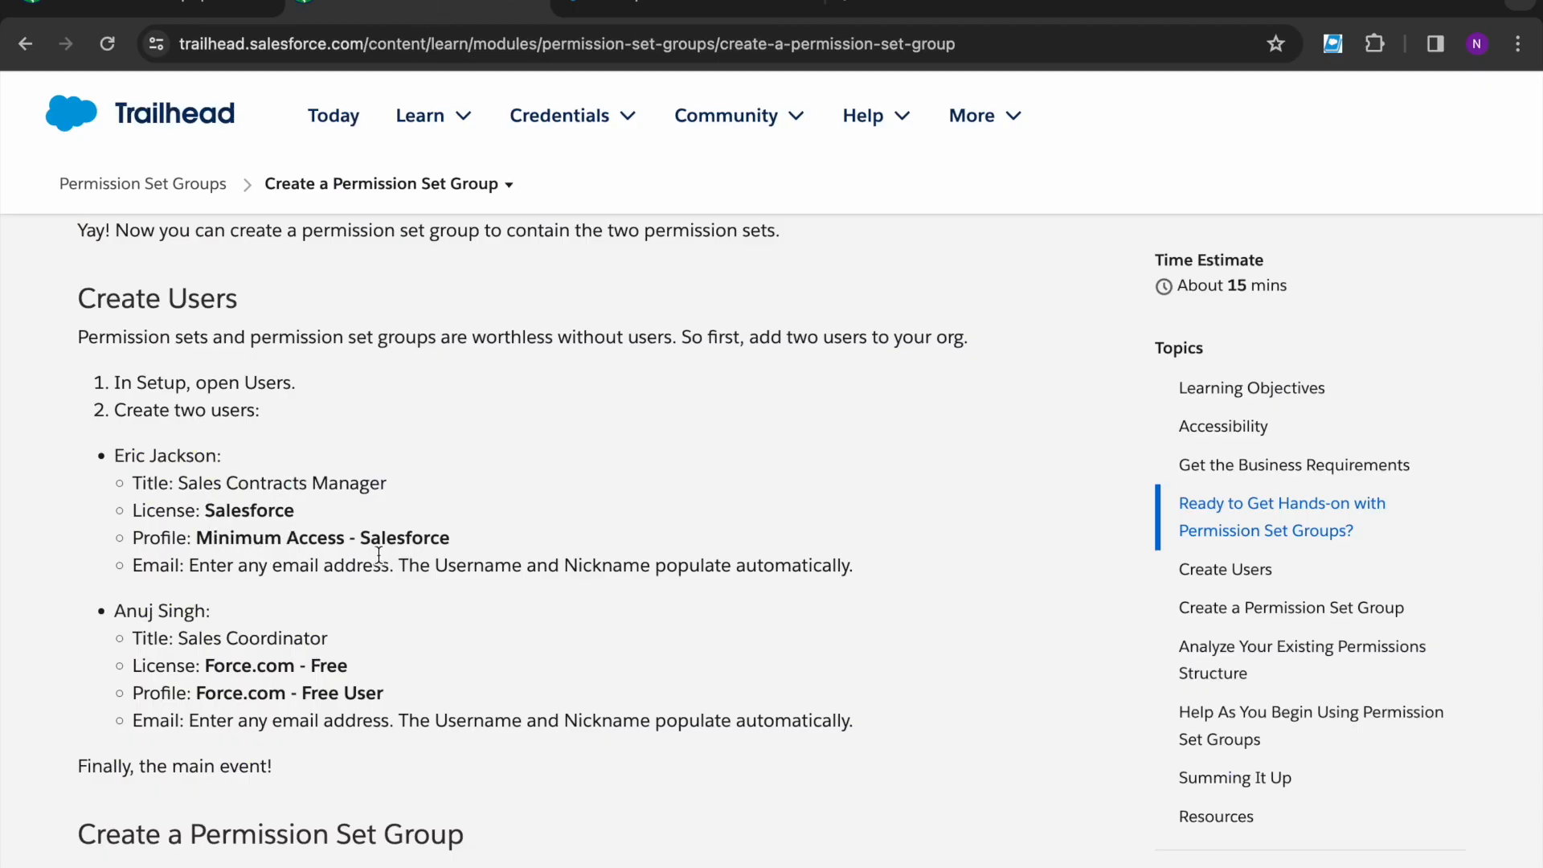
{"action": "left_click", "coordinate": [660, 10]}
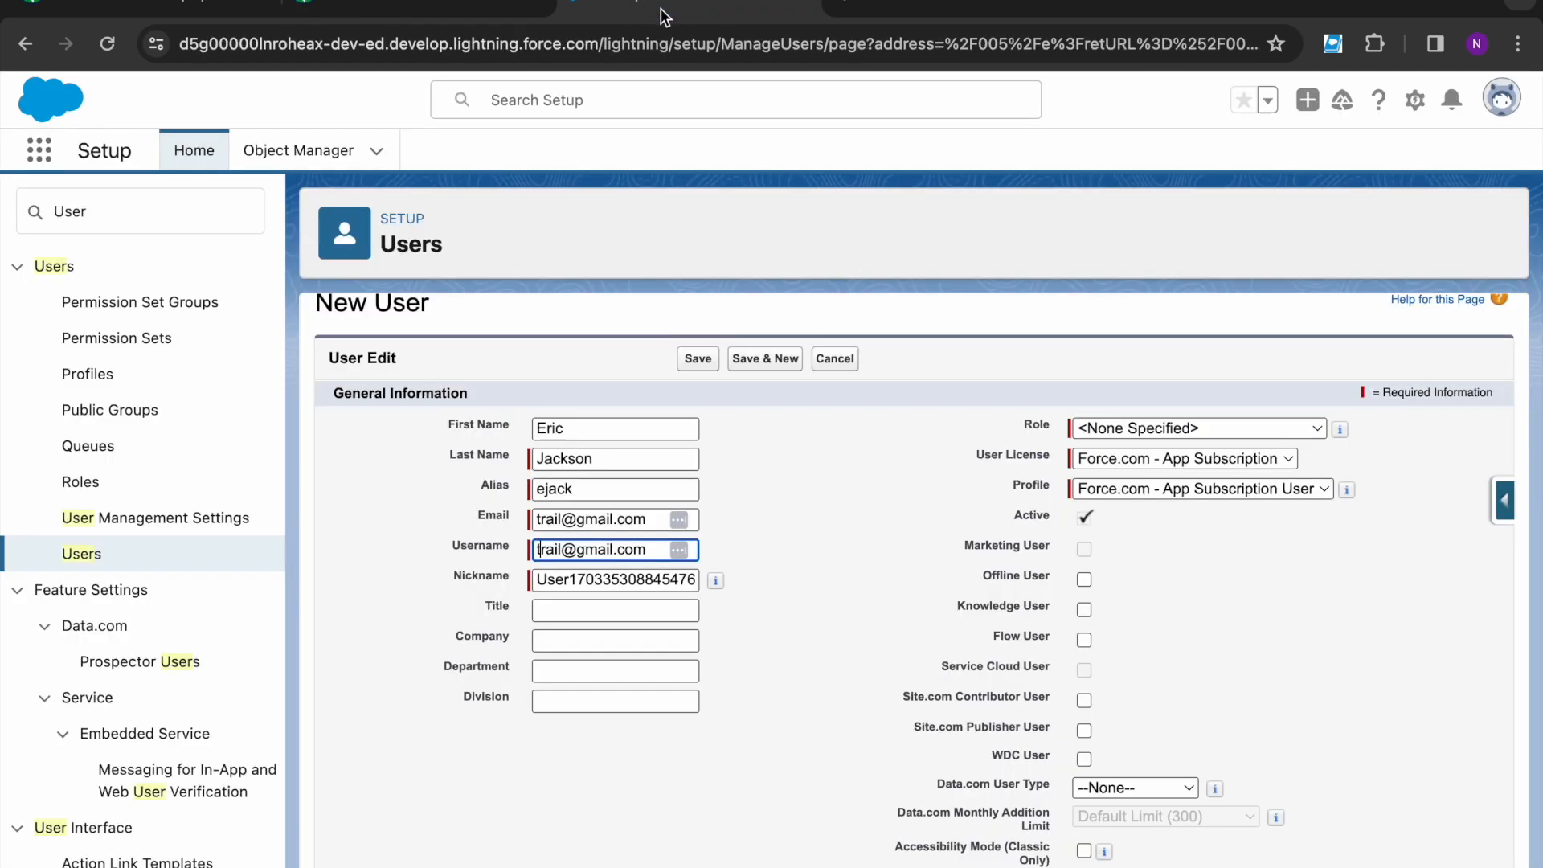
- Set User License to Salesforce and Profile to Minimum Access - Salesforce
{"action": "left_click", "coordinate": [1112, 456]}
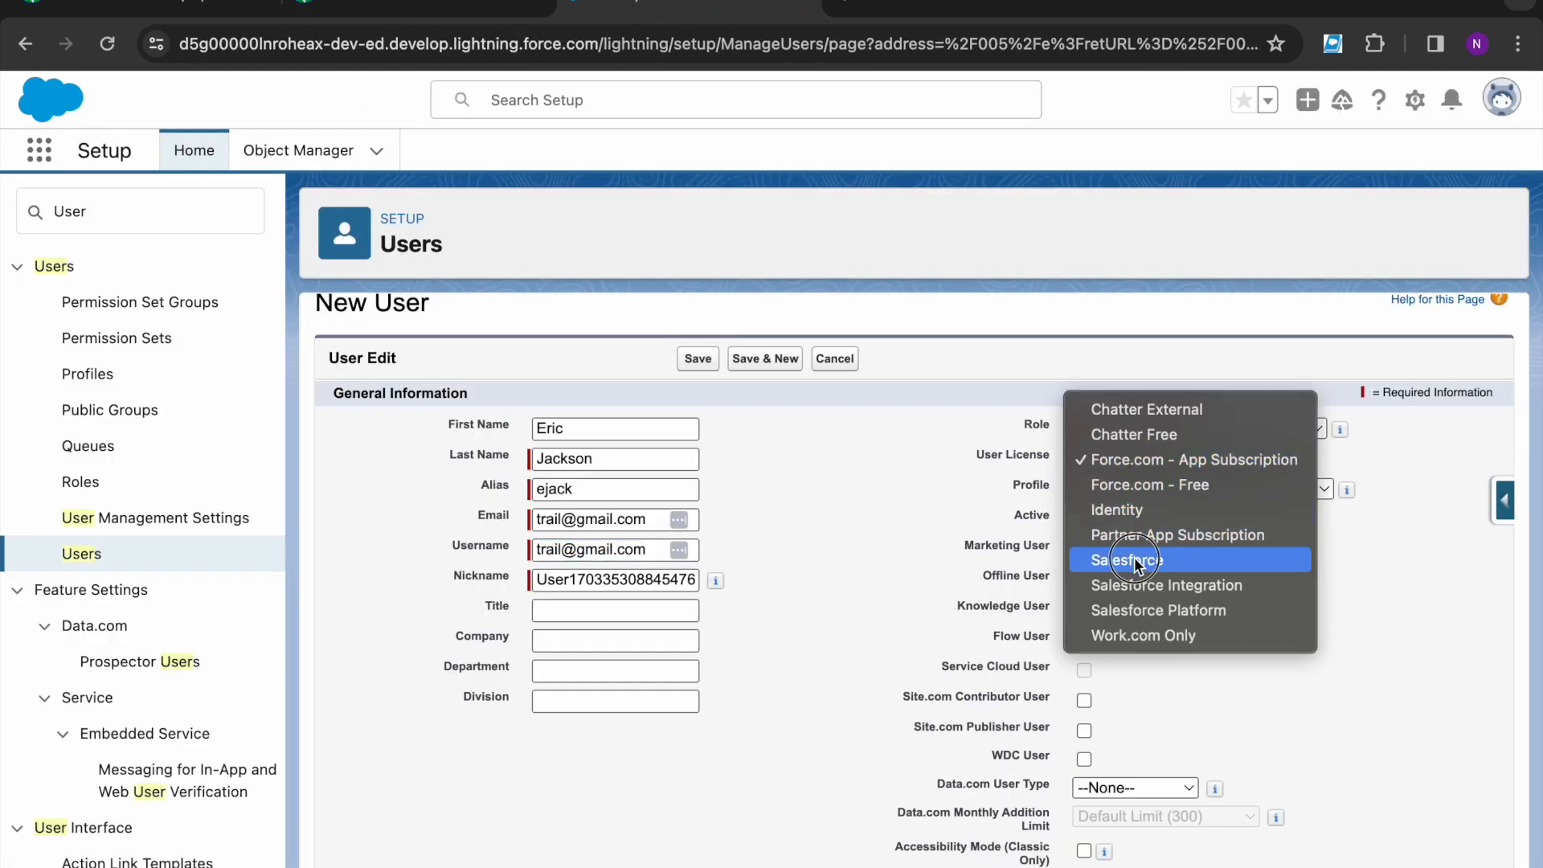
{"action": "left_click", "coordinate": [1134, 560]}
{"action": "left_click", "coordinate": [1121, 490]}
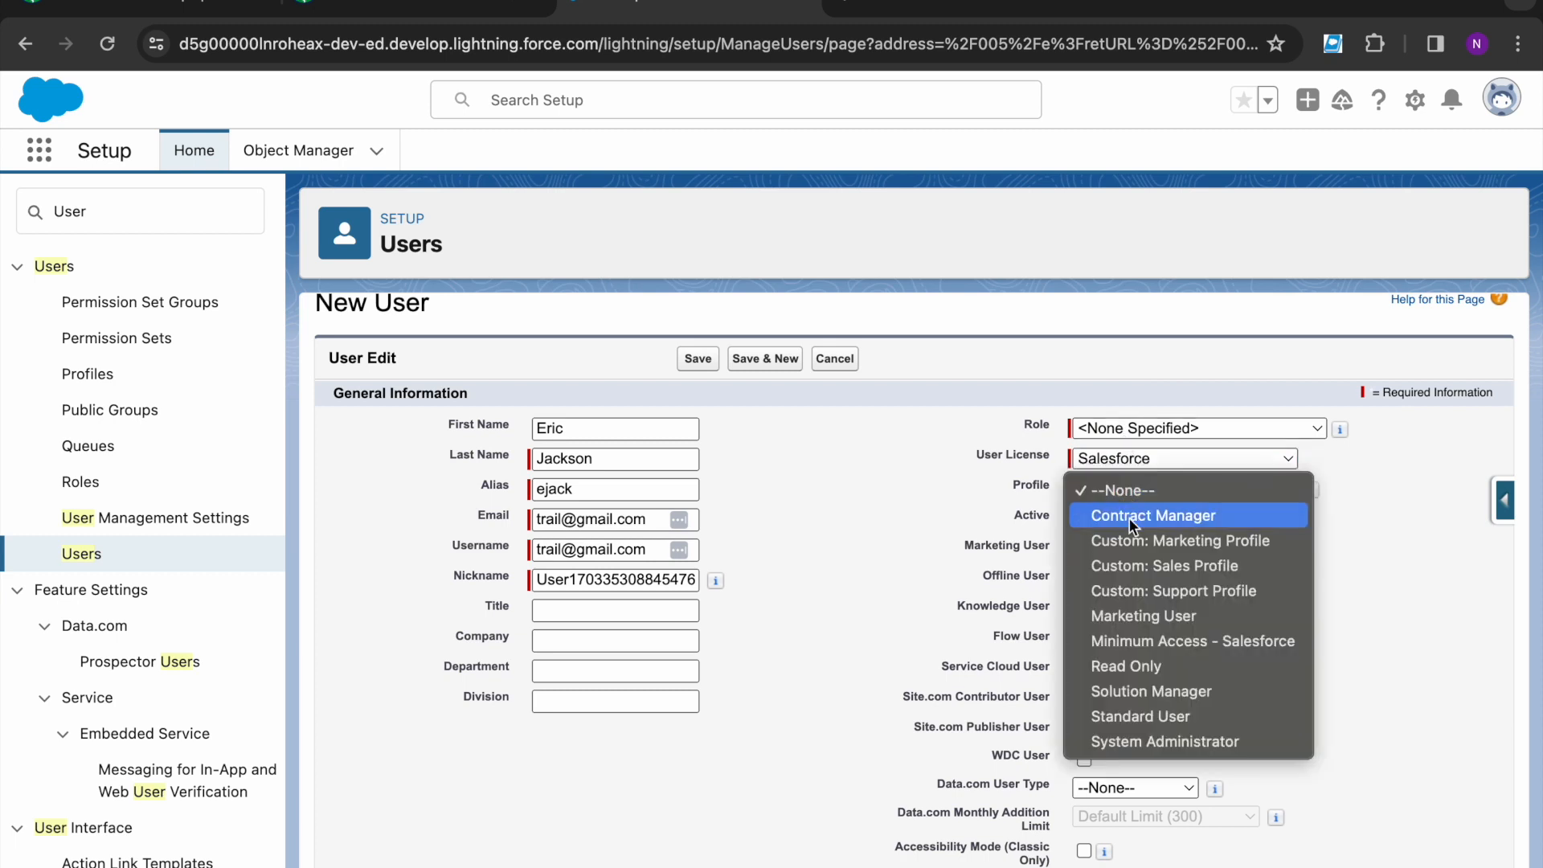
{"action": "left_click", "coordinate": [1139, 641]}
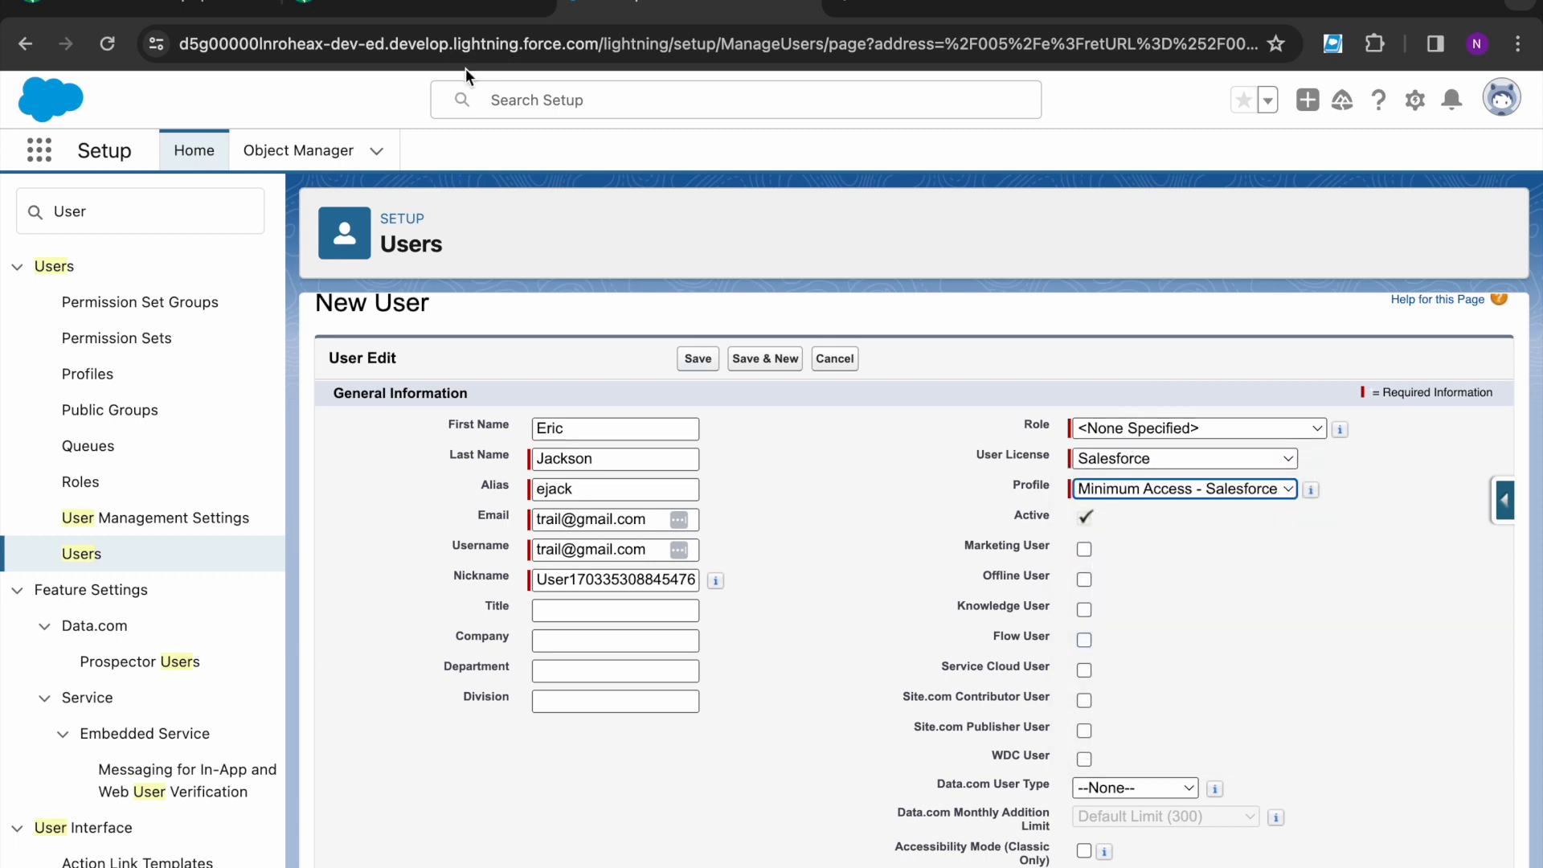
- Copy the title Sales Contracts Manager from the lesson into the Title field
{"action": "left_click", "coordinate": [418, 8]}
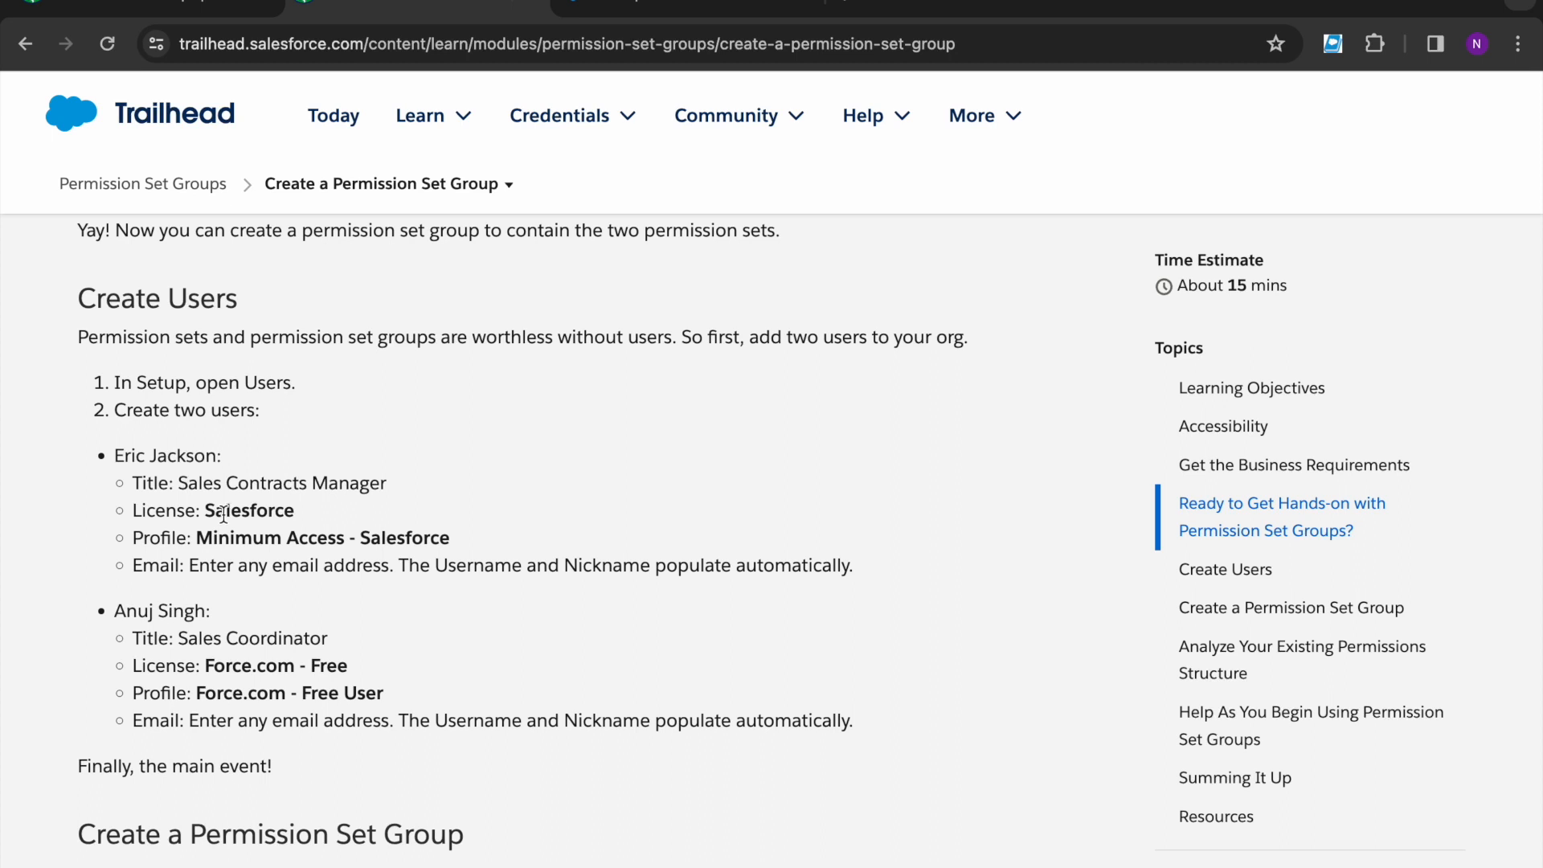
{"action": "left_click_drag", "start_coordinate": [179, 483], "coordinate": [408, 486]}
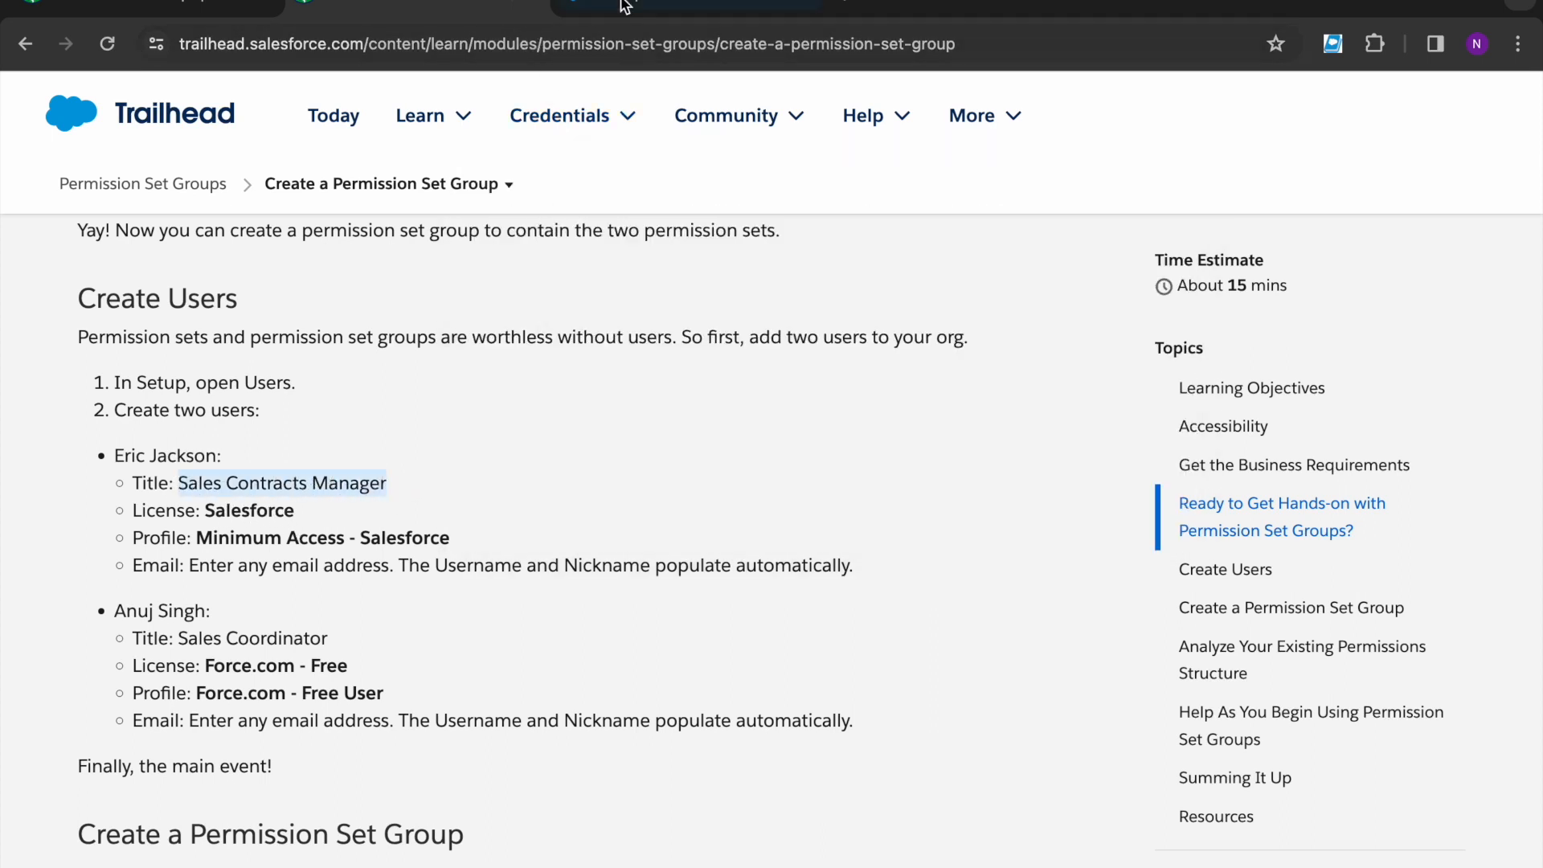
{"action": "left_click", "coordinate": [643, 10]}
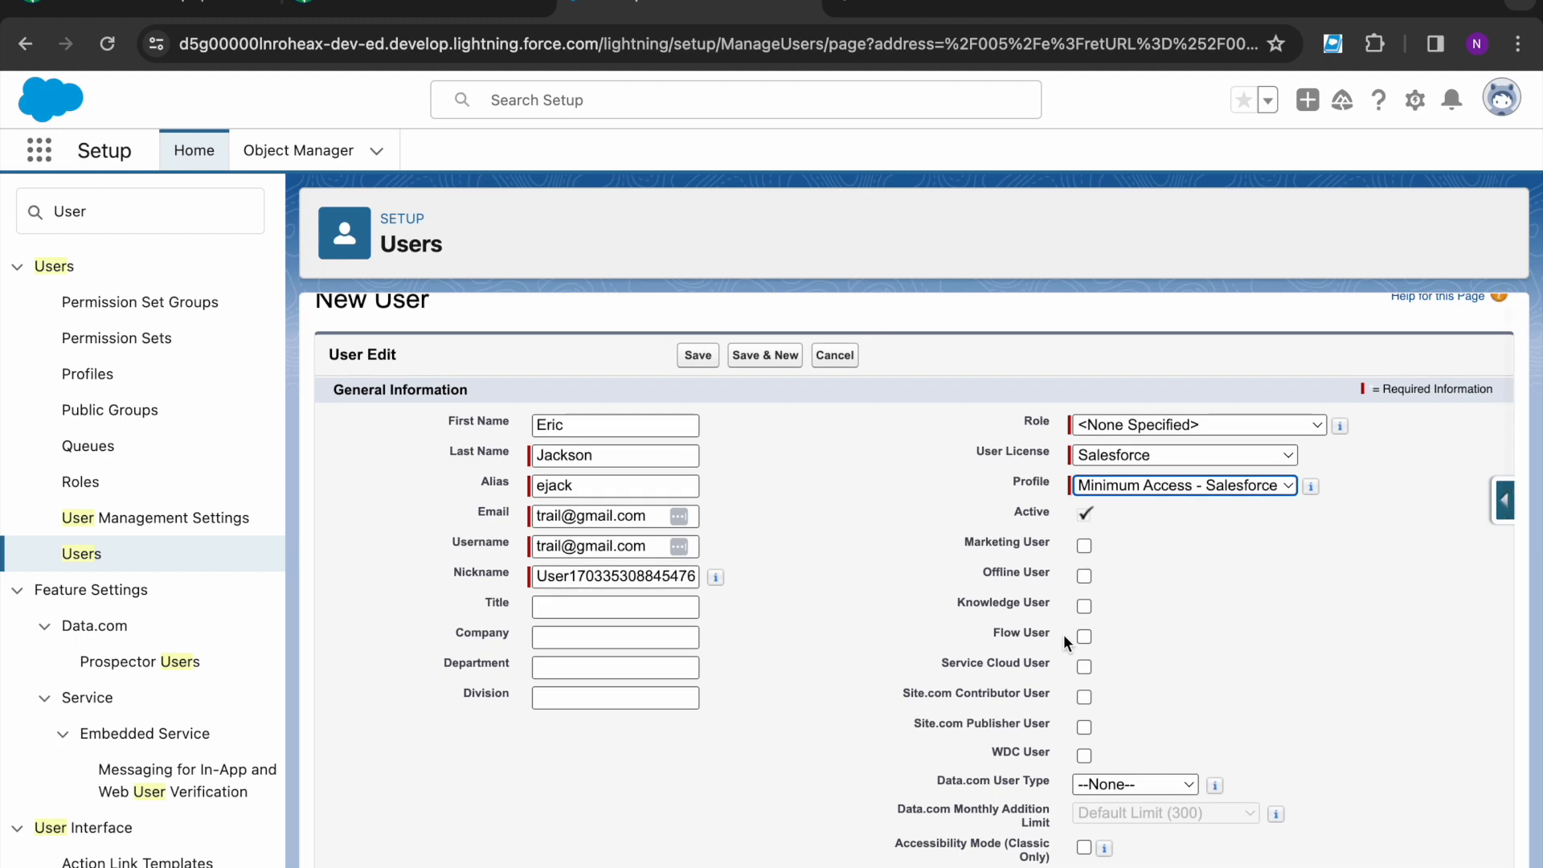
{"action": "scroll", "coordinate": [1063, 634], "scroll_direction": "down", "scroll_amount": 1}
{"action": "left_click", "coordinate": [592, 596]}
{"action": "key", "text": "ctrl+v"}
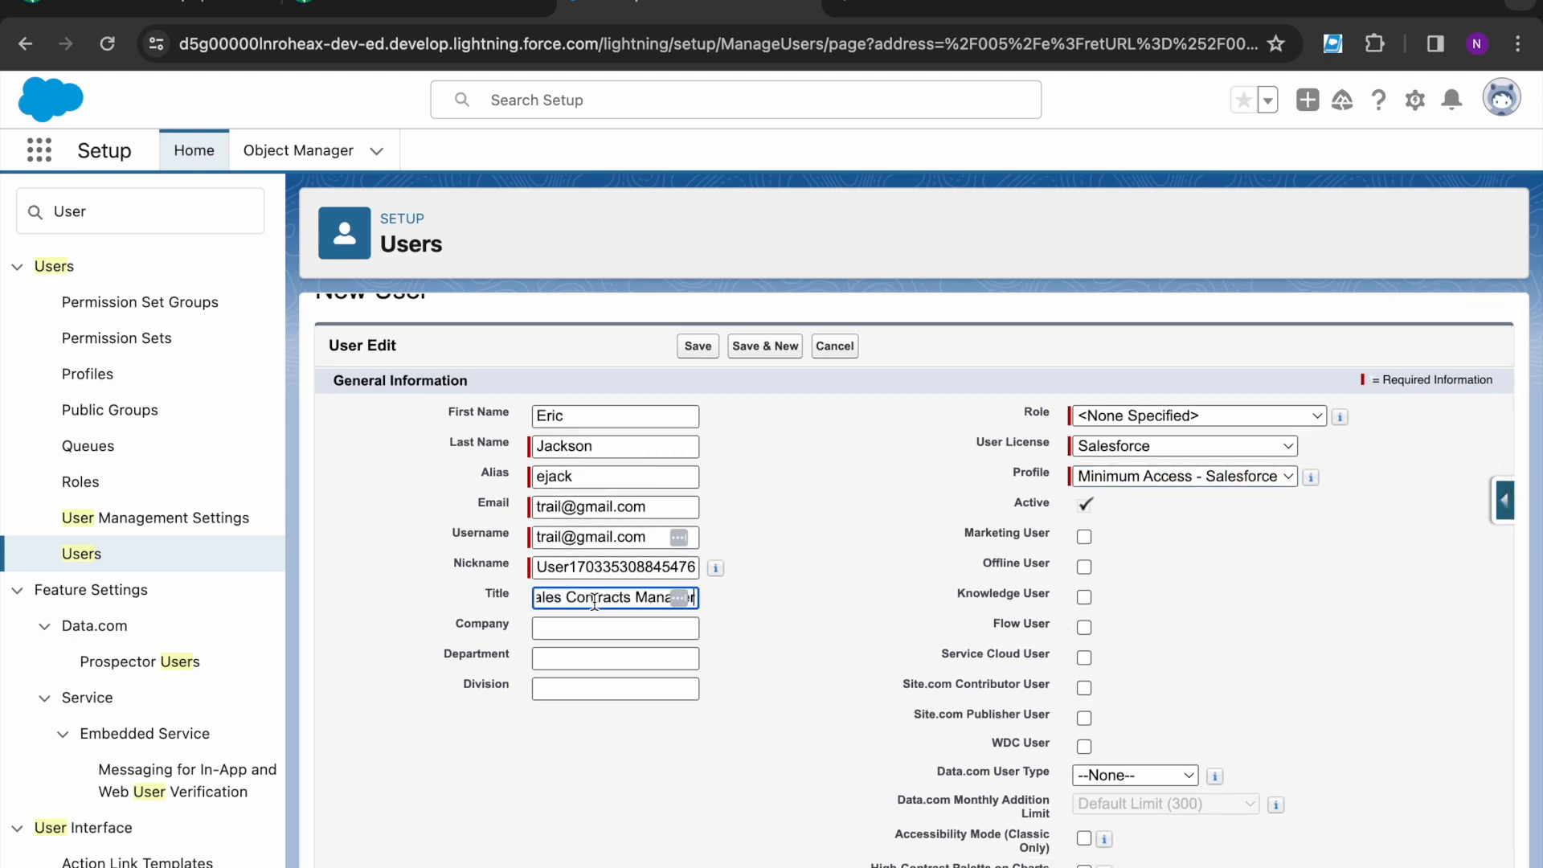
- Re-check the Trailhead lesson's remaining details for this user
{"action": "left_click", "coordinate": [412, 11]}
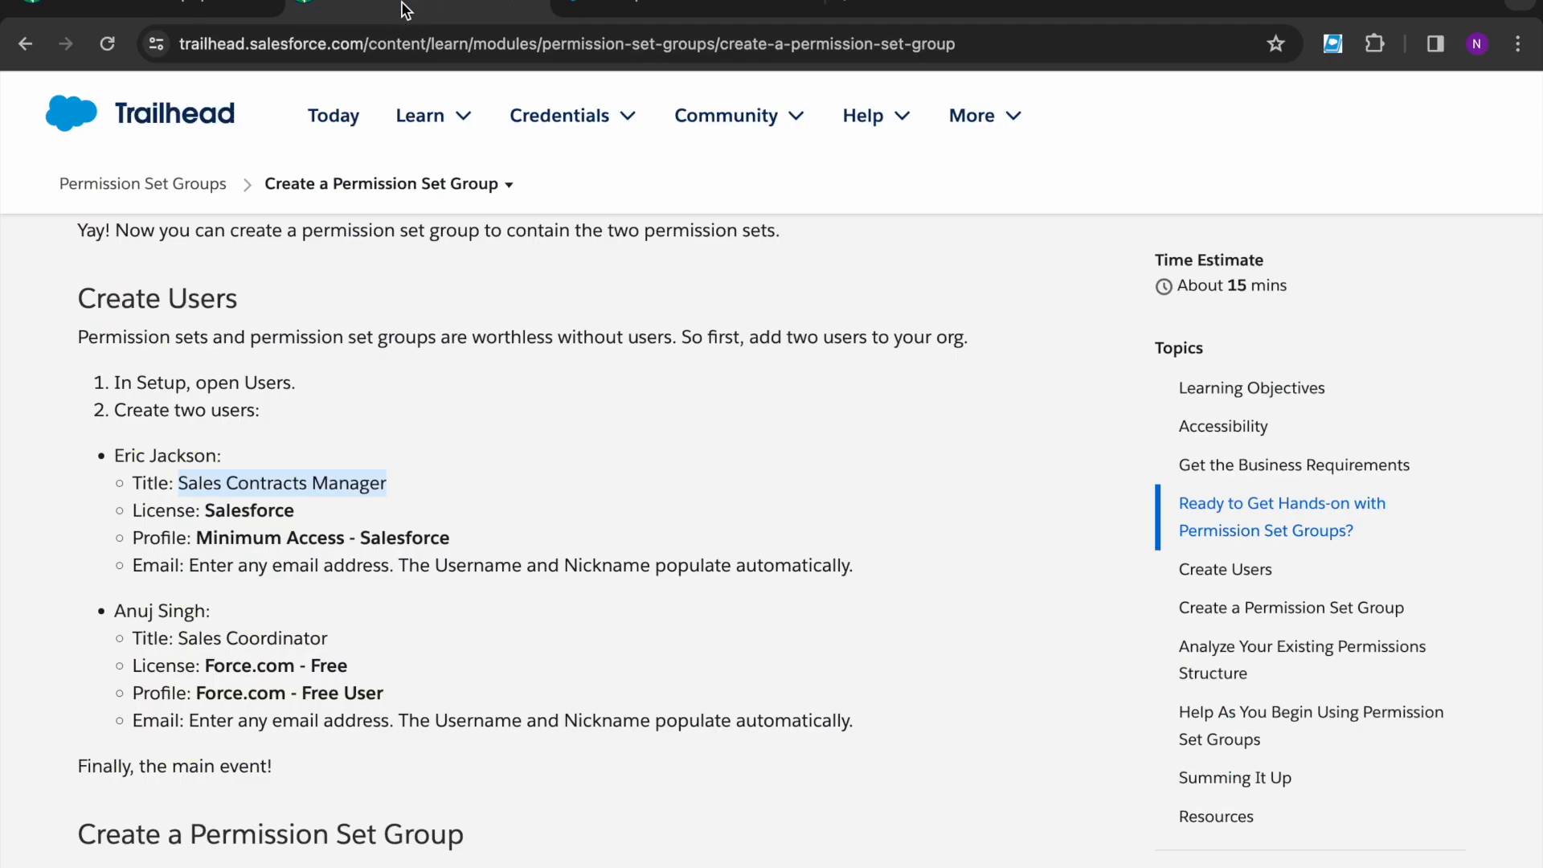
{"action": "scroll", "coordinate": [418, 558], "scroll_direction": "down", "scroll_amount": 1}
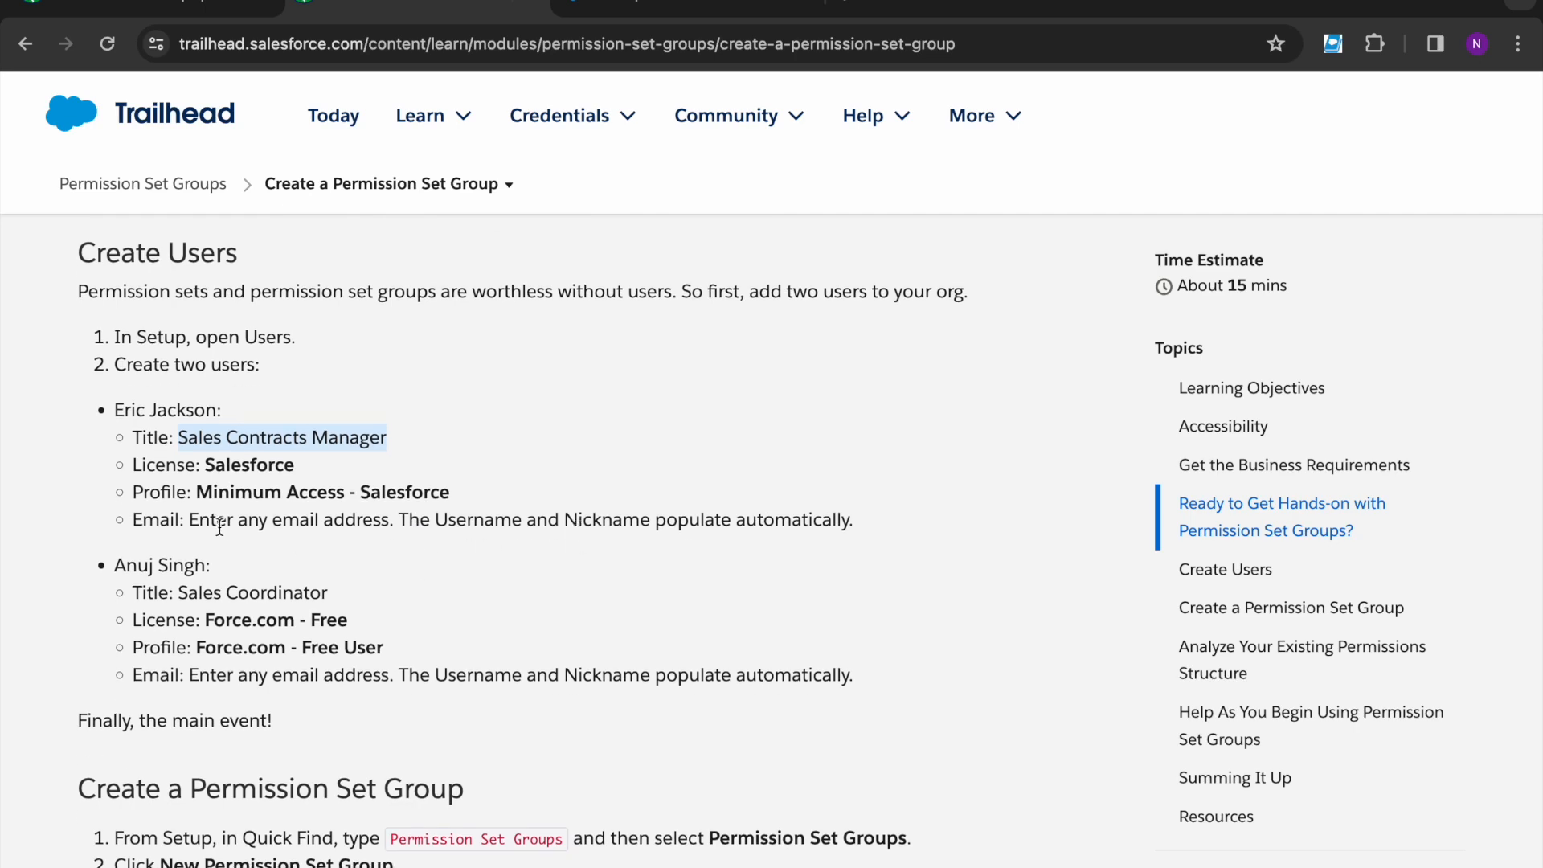
{"action": "scroll", "coordinate": [220, 526], "scroll_direction": "down", "scroll_amount": 1}
{"action": "scroll", "coordinate": [219, 526], "scroll_direction": "down", "scroll_amount": 1}
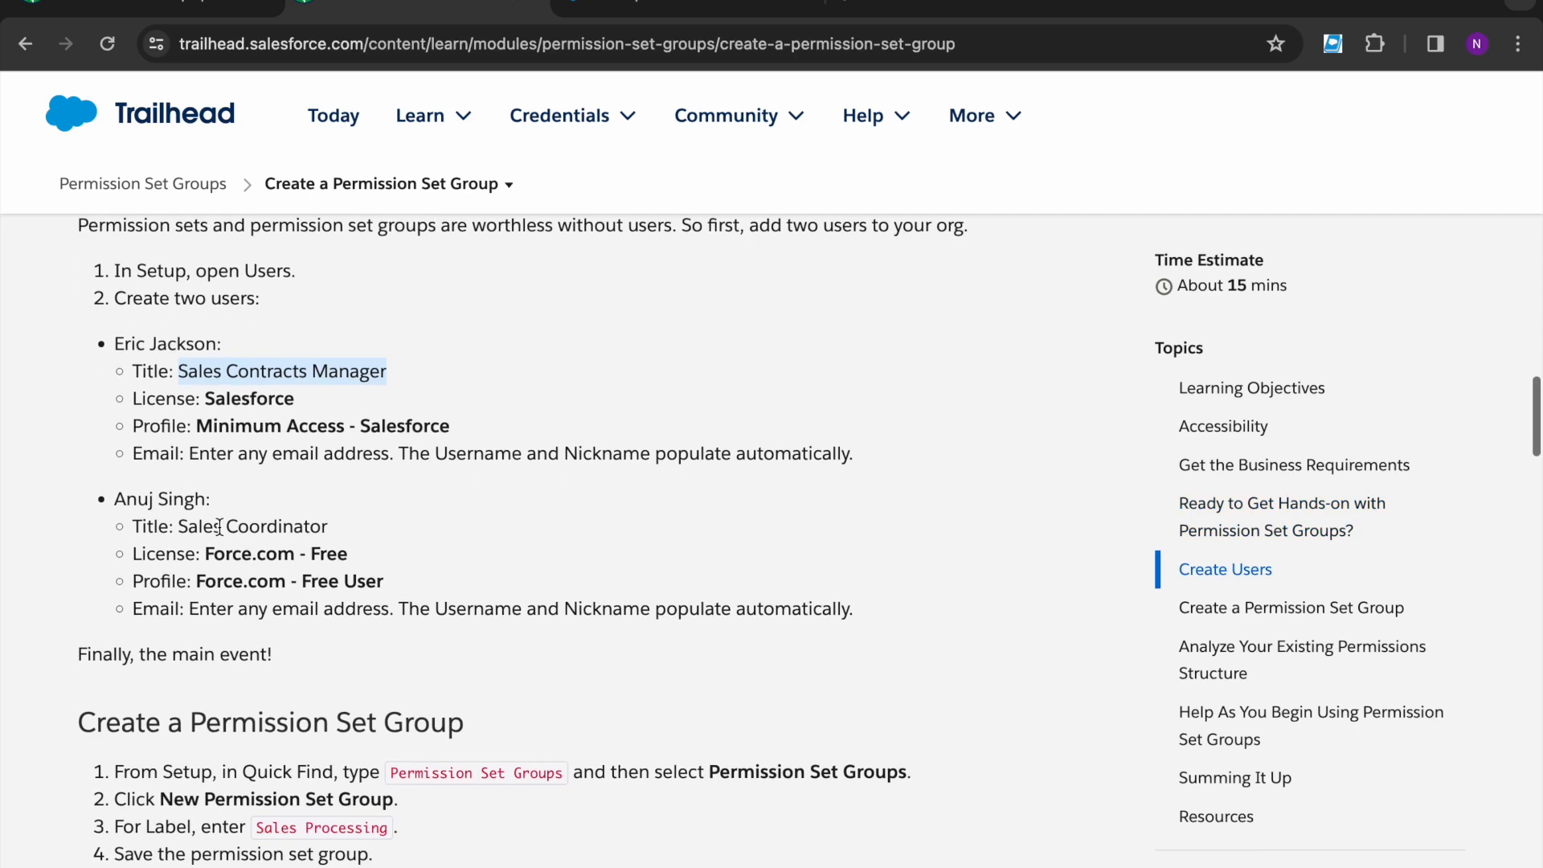
{"action": "left_click", "coordinate": [648, 16]}
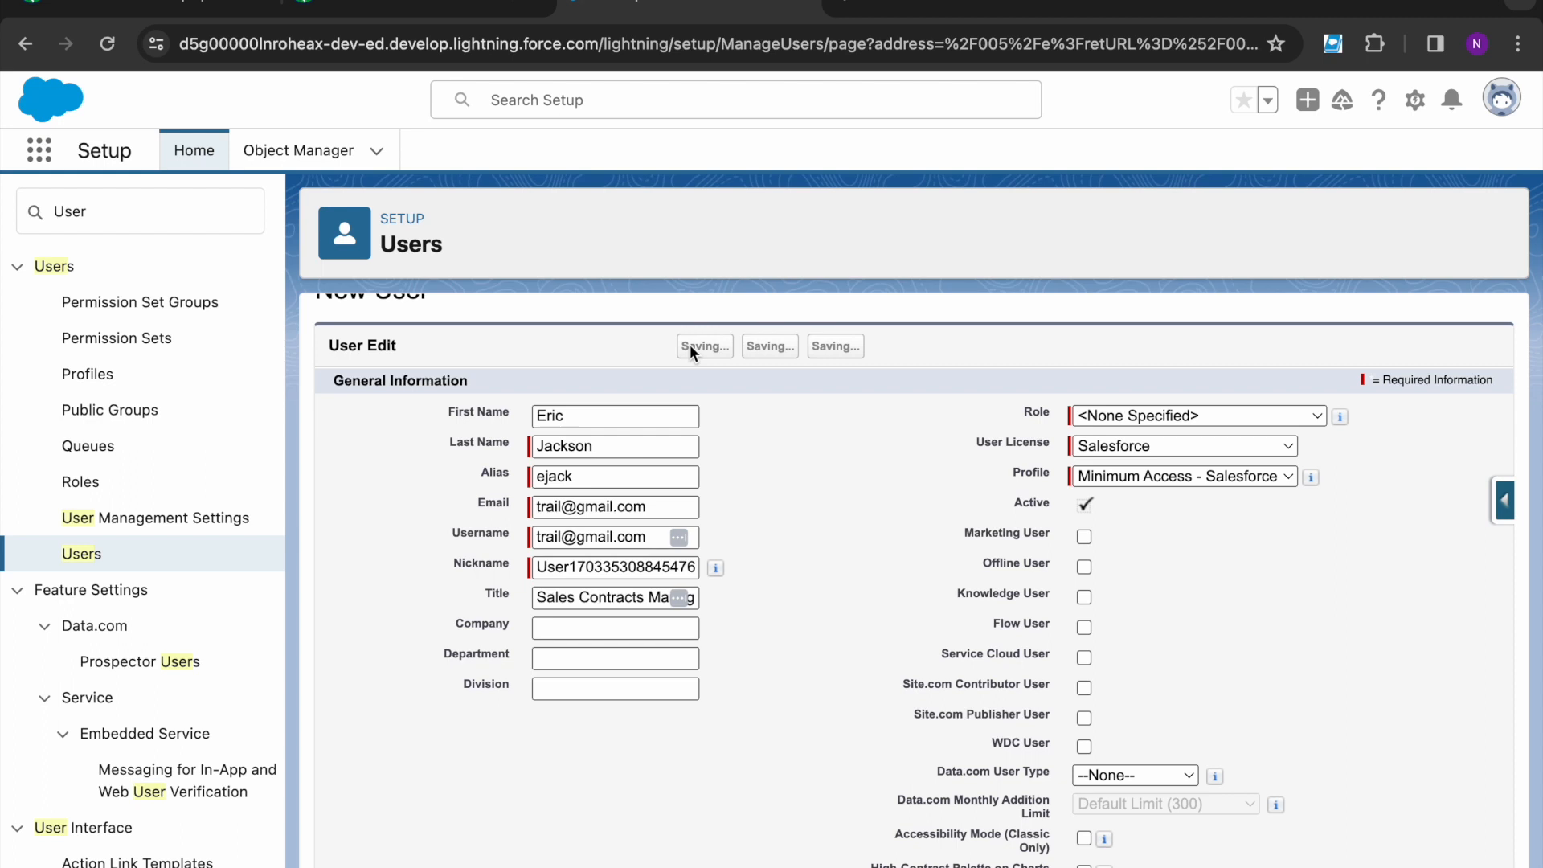
- Append 1 to the username, set Role to CEO and save the user
{"action": "left_click", "coordinate": [657, 600]}
{"action": "type", "text": "1"}
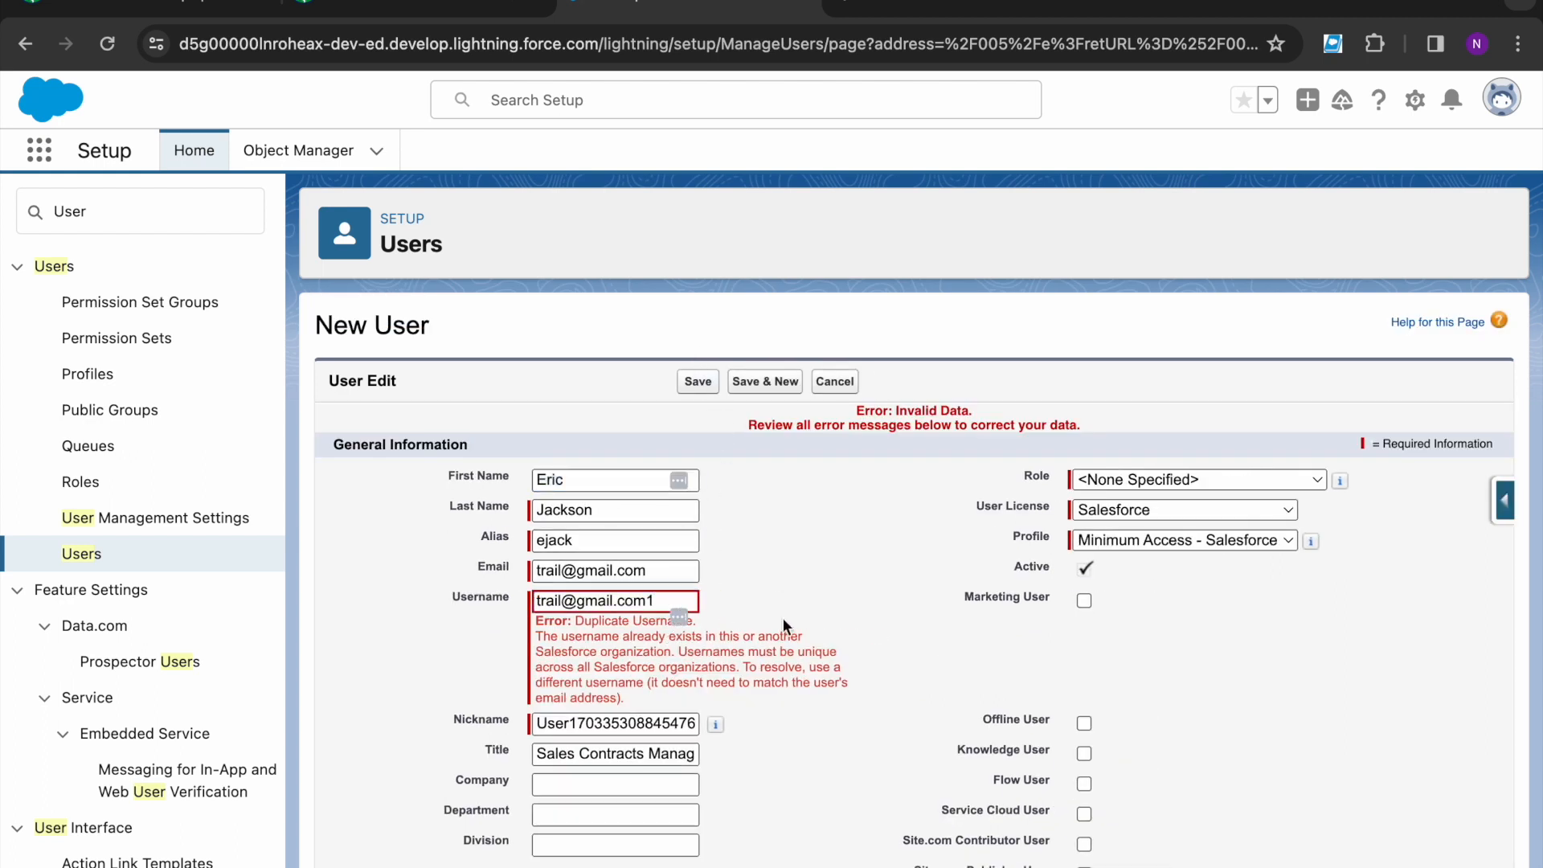
{"action": "left_click", "coordinate": [1173, 482]}
{"action": "left_click", "coordinate": [1145, 508]}
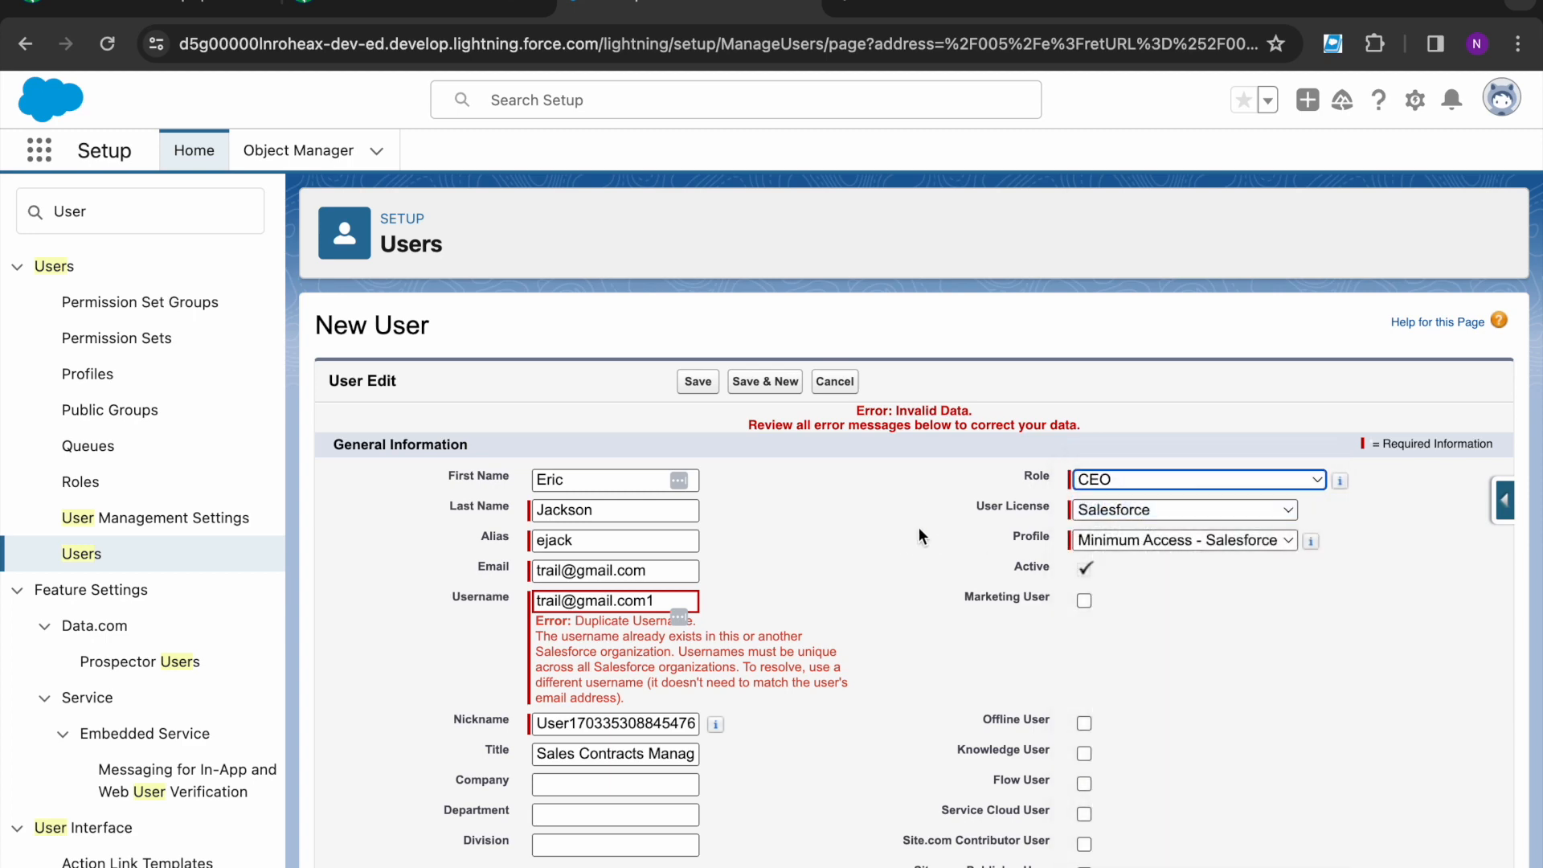
{"action": "left_click", "coordinate": [706, 385]}
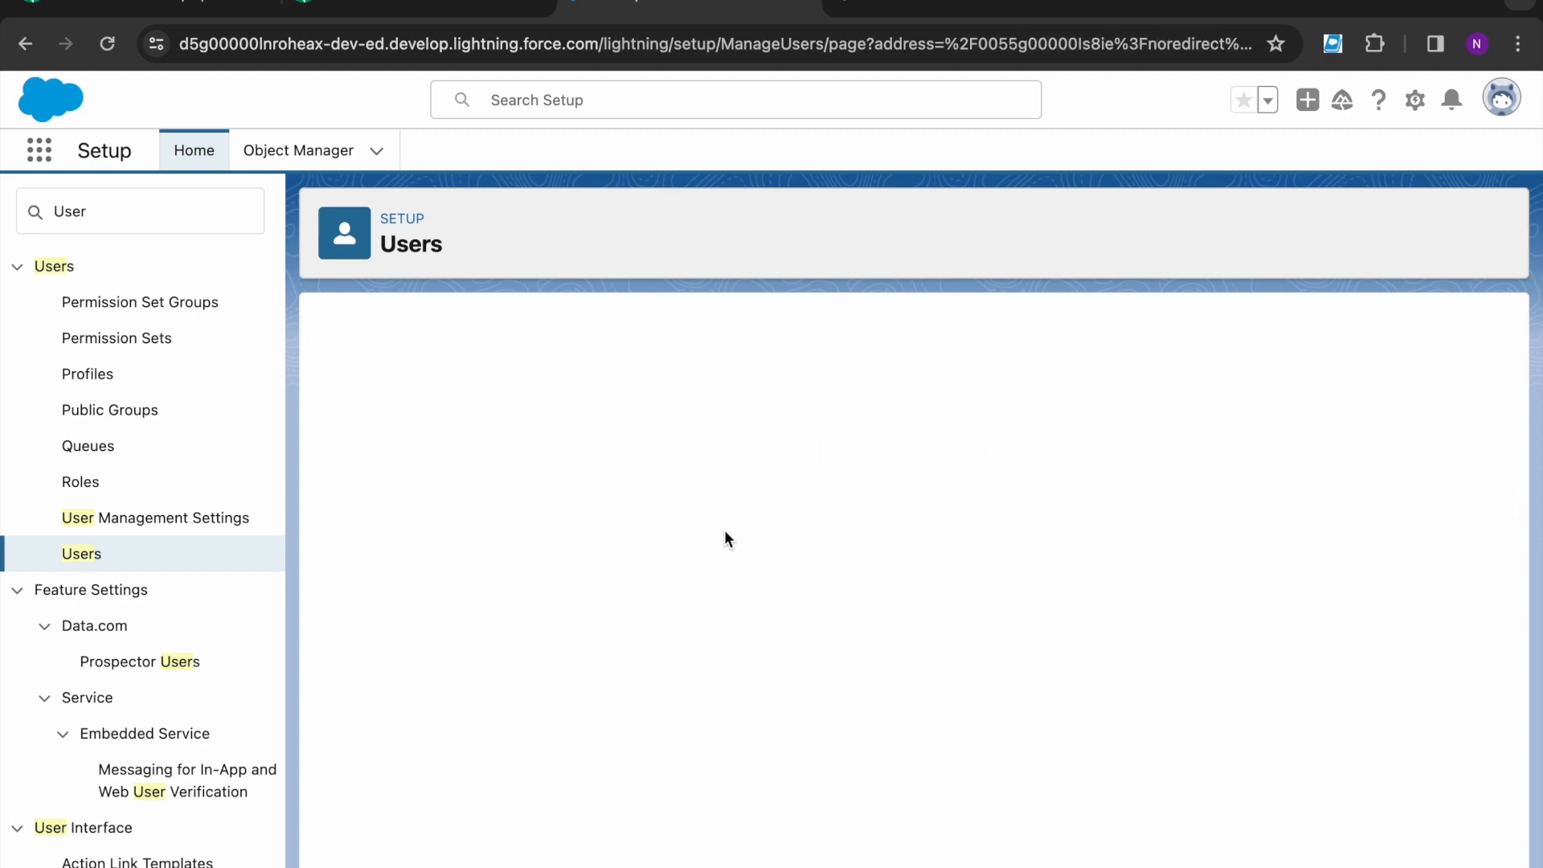
{"action": "left_click", "coordinate": [702, 406]}
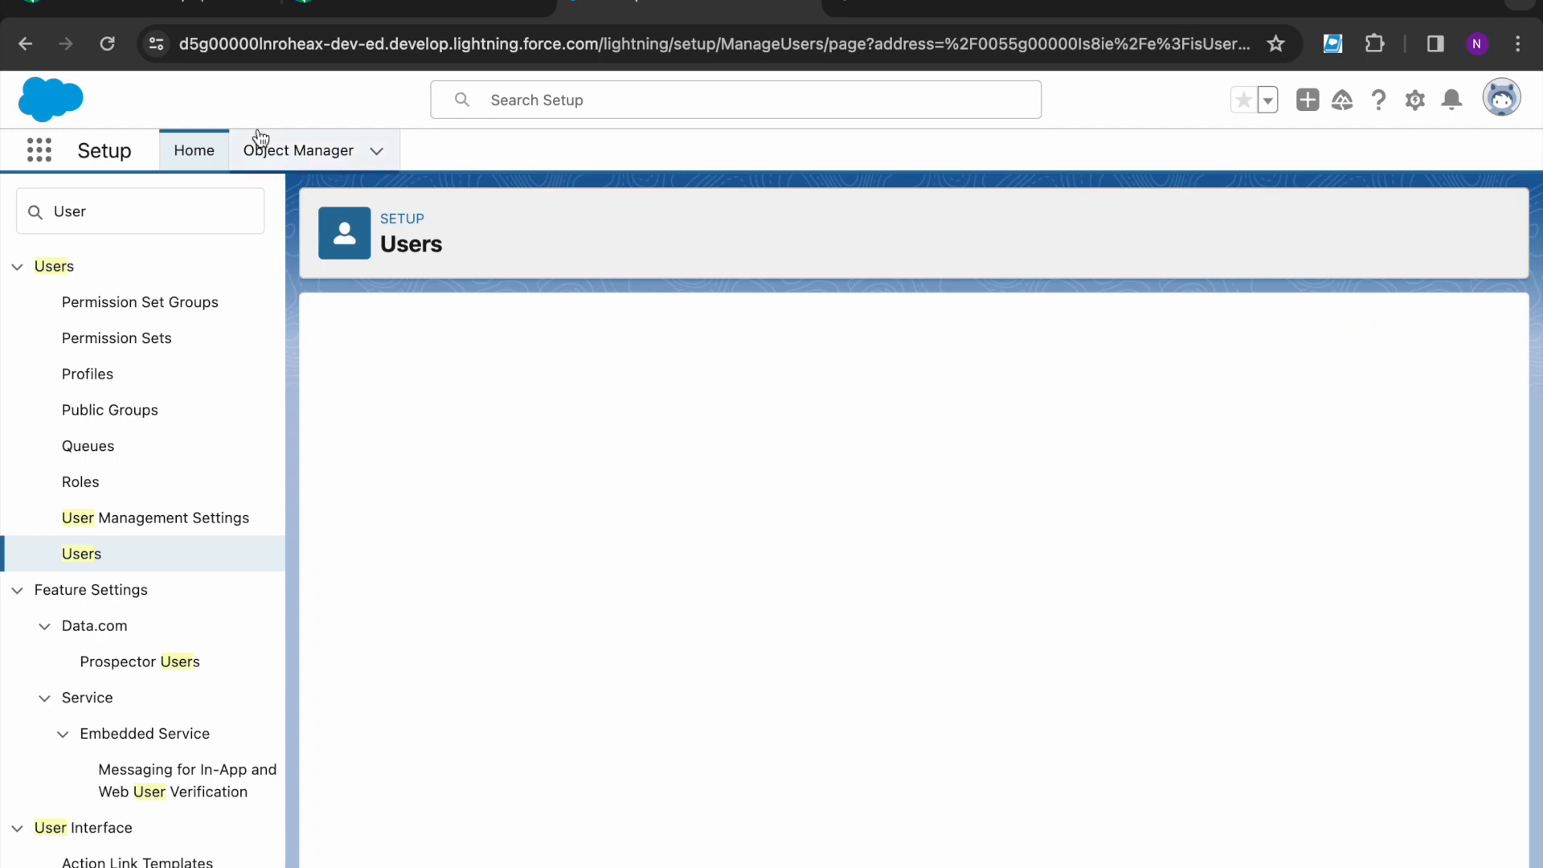
- Return to All Users and start a second new user from the lesson's details
{"action": "left_click", "coordinate": [85, 569]}
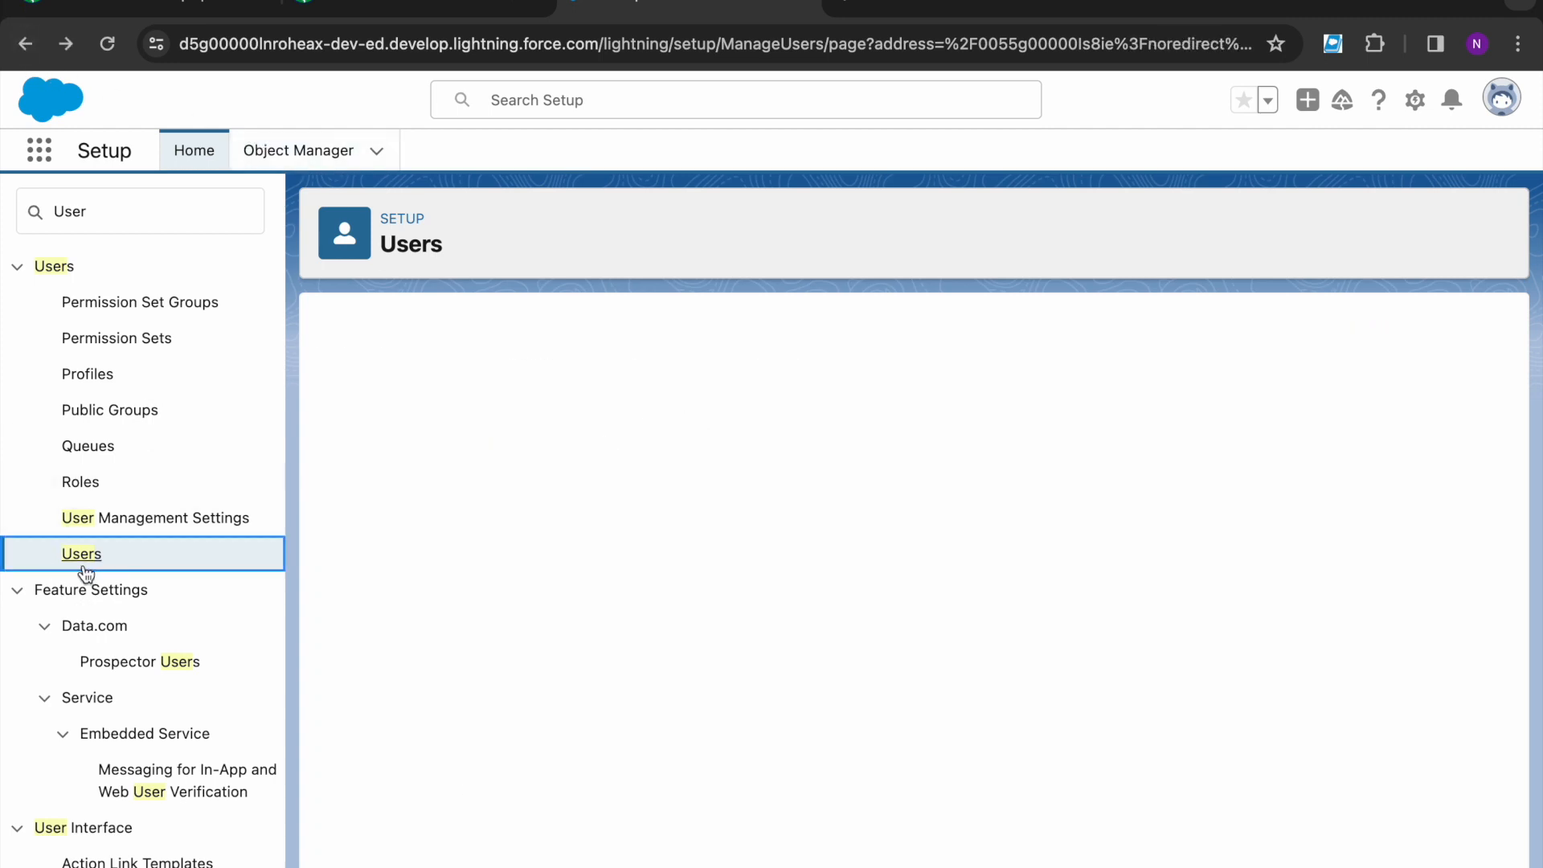
{"action": "left_click", "coordinate": [83, 565]}
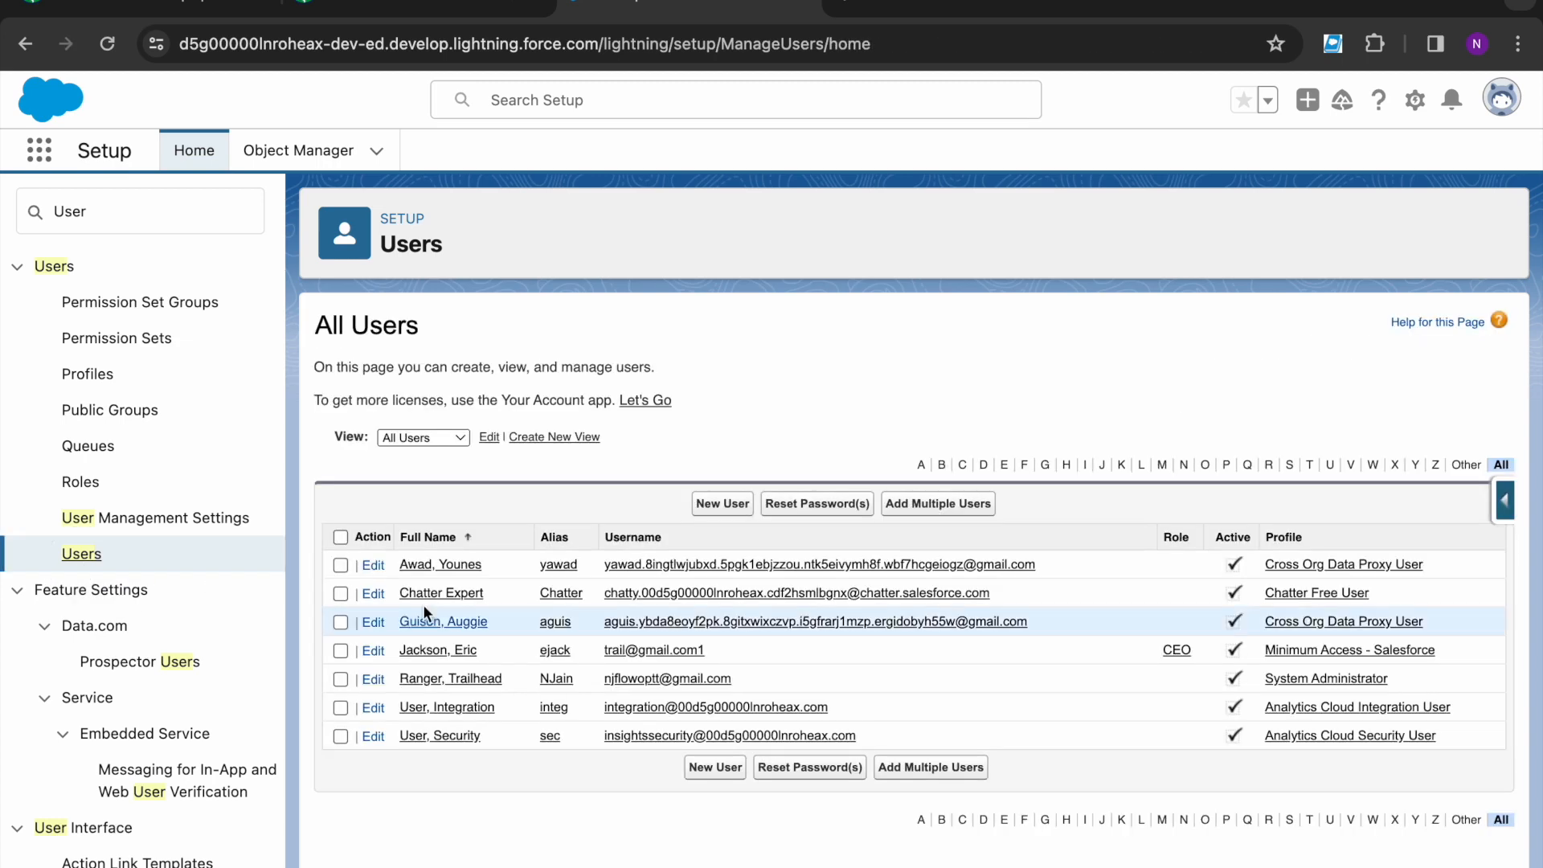
{"action": "left_click", "coordinate": [722, 502]}
{"action": "left_click", "coordinate": [466, 6]}
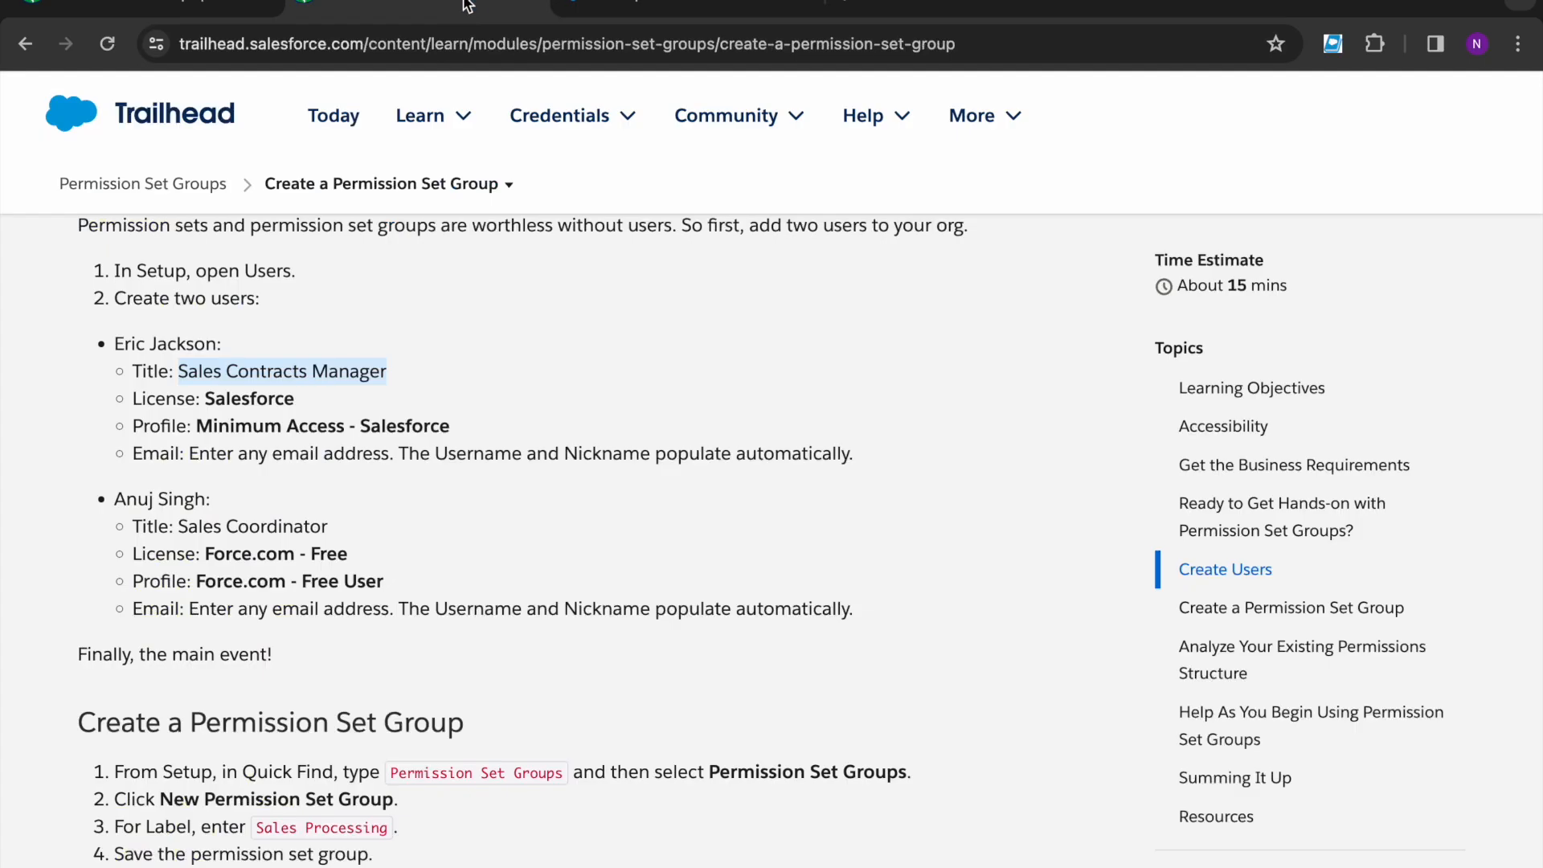
- Enter the second user's first name from the lesson, letting the alias auto-fill
{"action": "scroll", "coordinate": [285, 591], "scroll_direction": "down", "scroll_amount": 1}
{"action": "double_click", "coordinate": [121, 448]}
{"action": "key", "text": "super+c"}
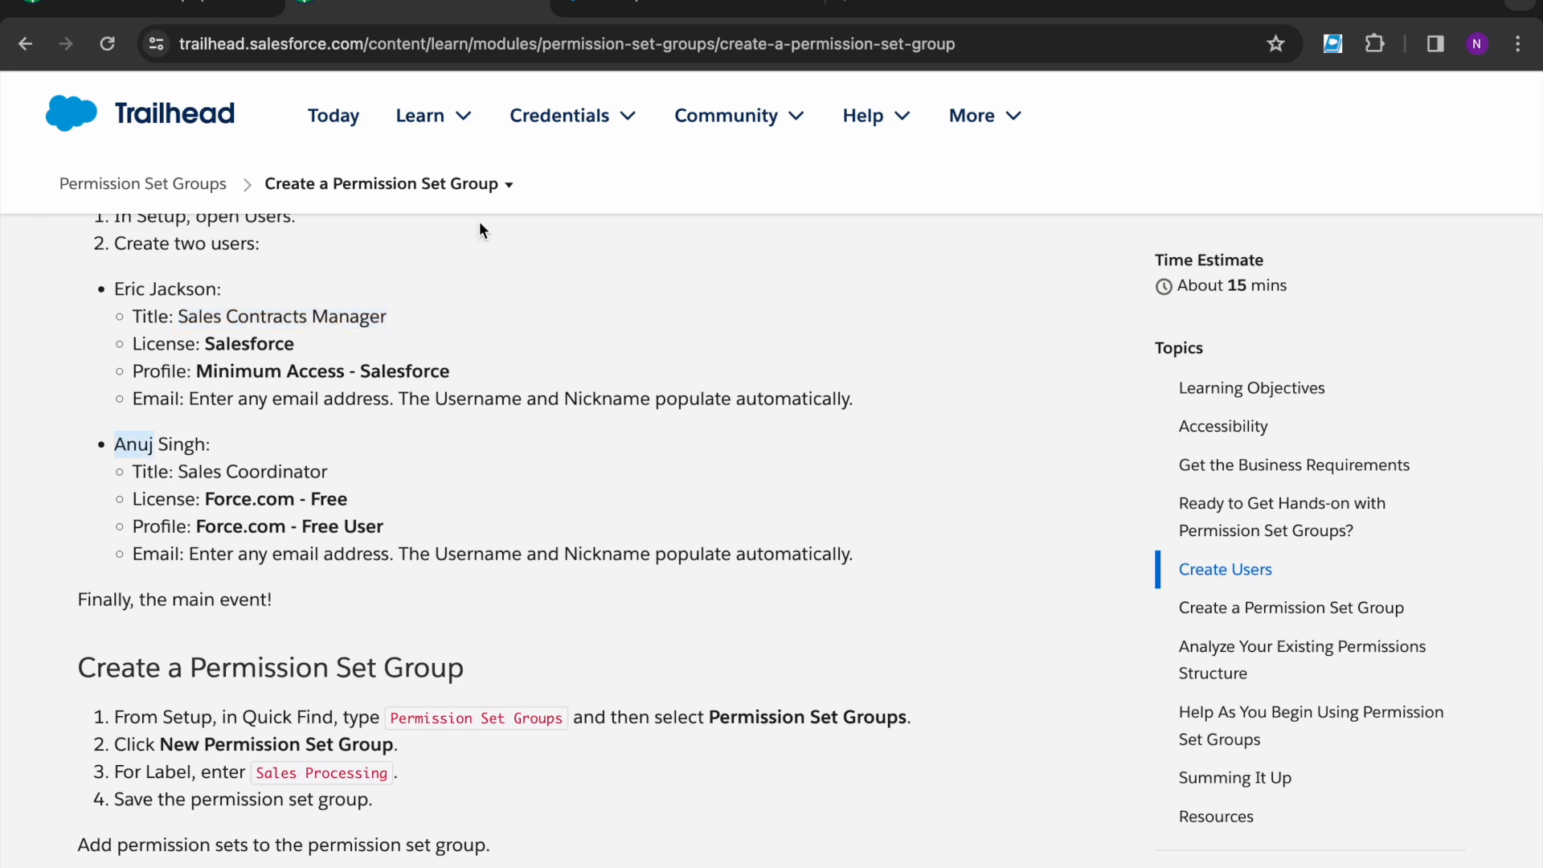
{"action": "left_click", "coordinate": [654, 7]}
{"action": "key", "text": "super+v"}
{"action": "left_click", "coordinate": [566, 490]}
{"action": "type", "text": "Sin"}
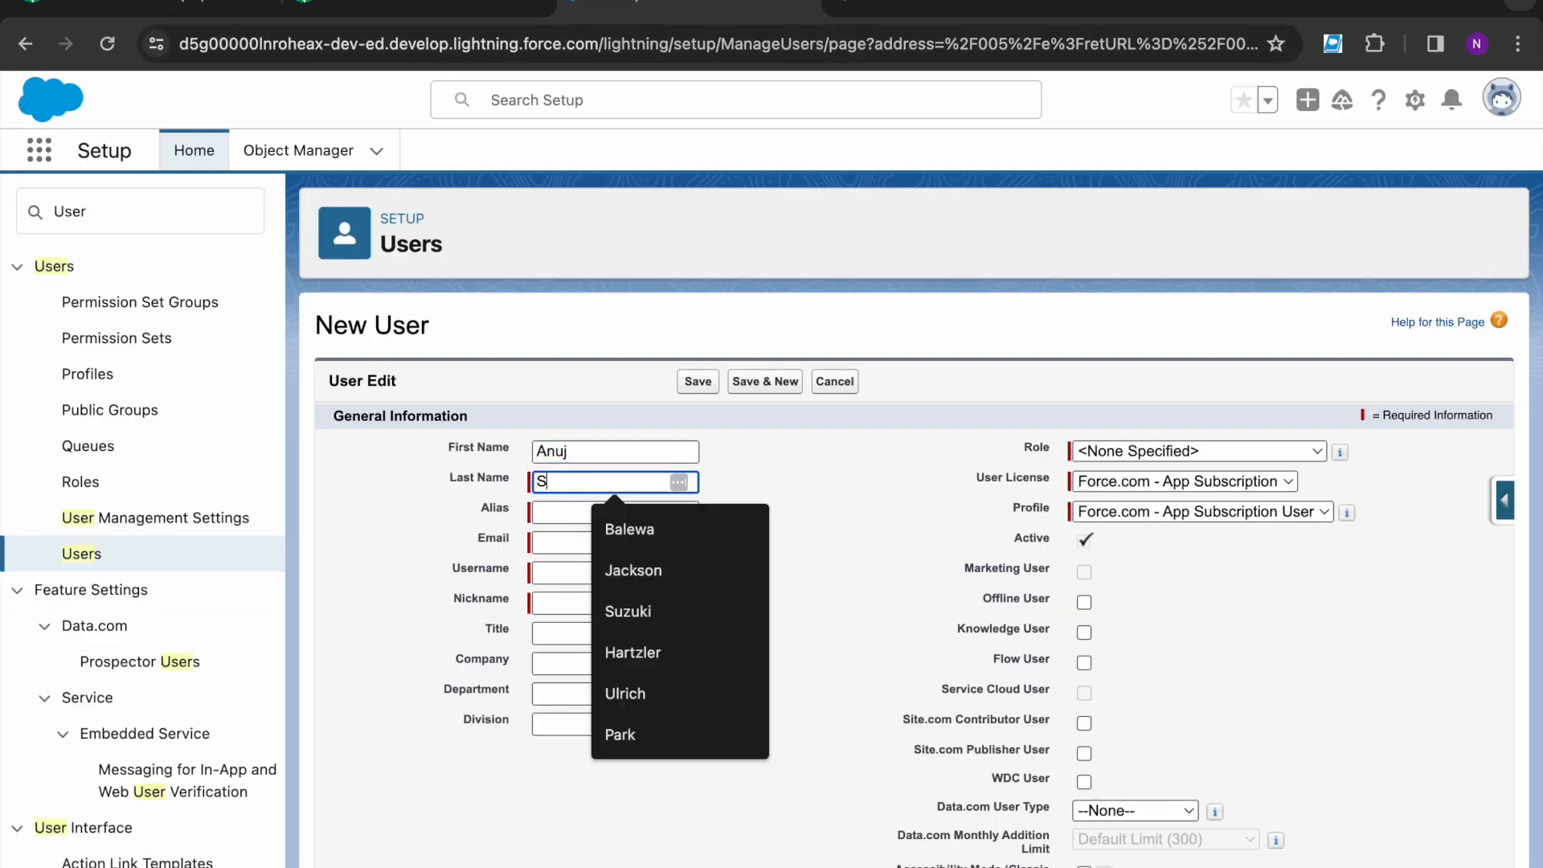
{"action": "left_click", "coordinate": [573, 515]}
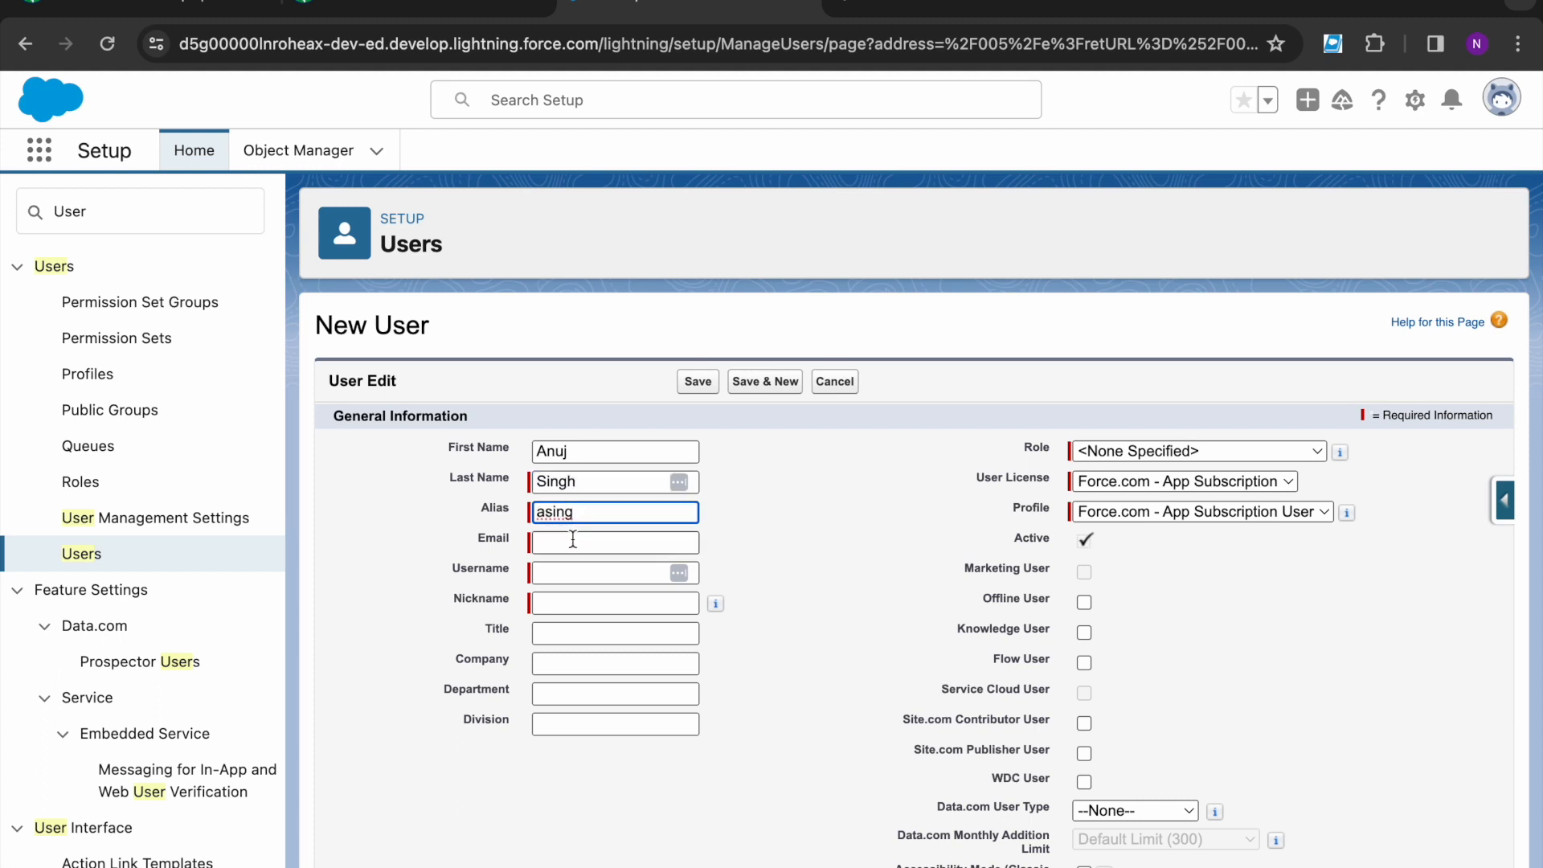
- Enter the user's e-mail address and append 1 to the auto-filled username
{"action": "left_click", "coordinate": [573, 541]}
{"action": "type", "text": "tra"}
{"action": "key", "text": "Down"}
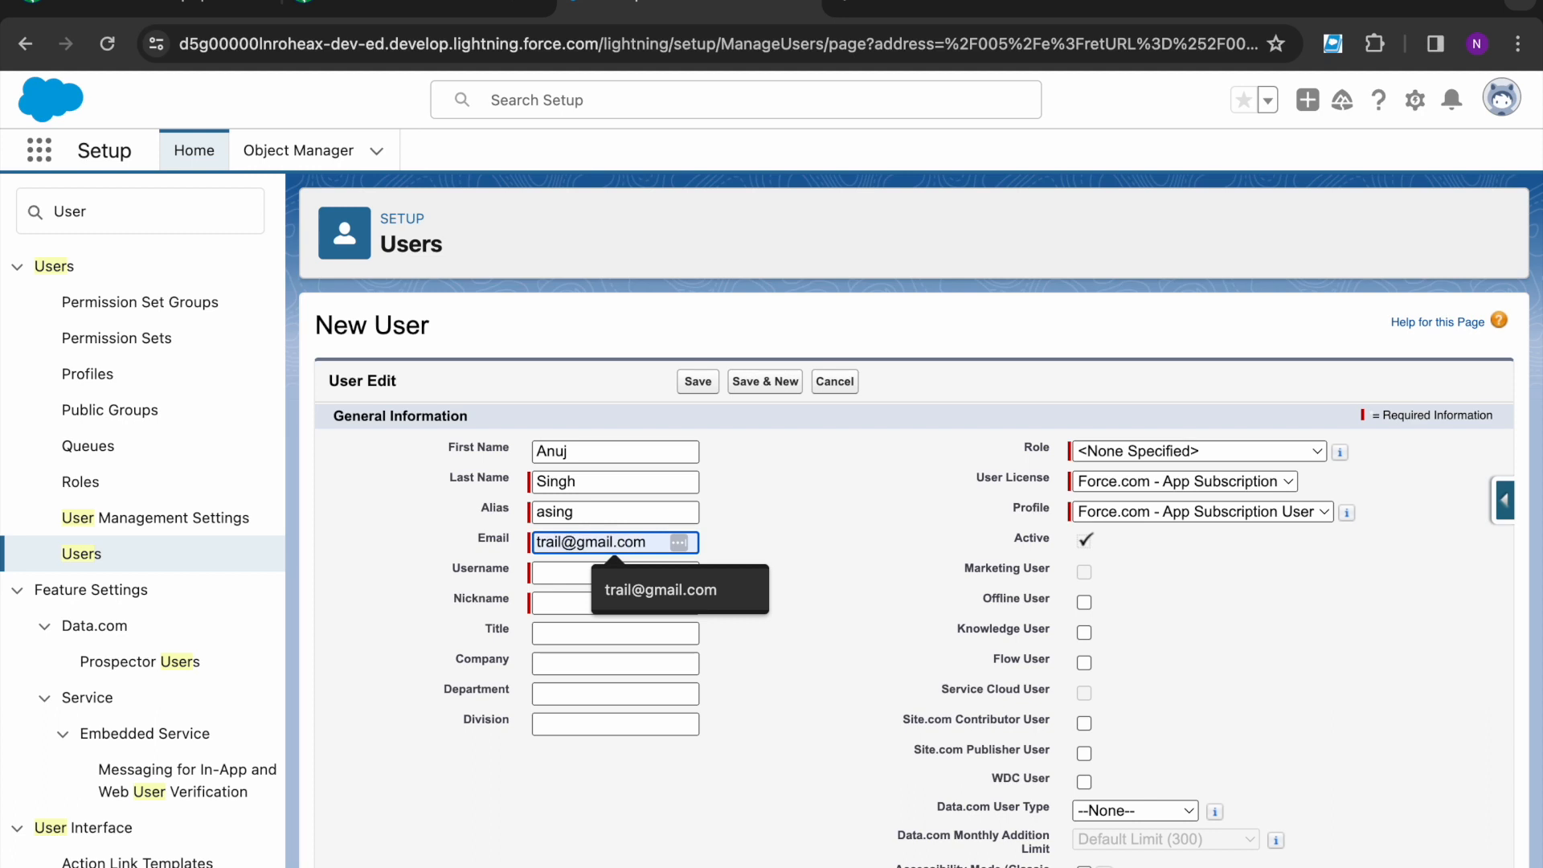
{"action": "key", "text": "Return"}
{"action": "left_click", "coordinate": [657, 574]}
{"action": "type", "text": "12"}
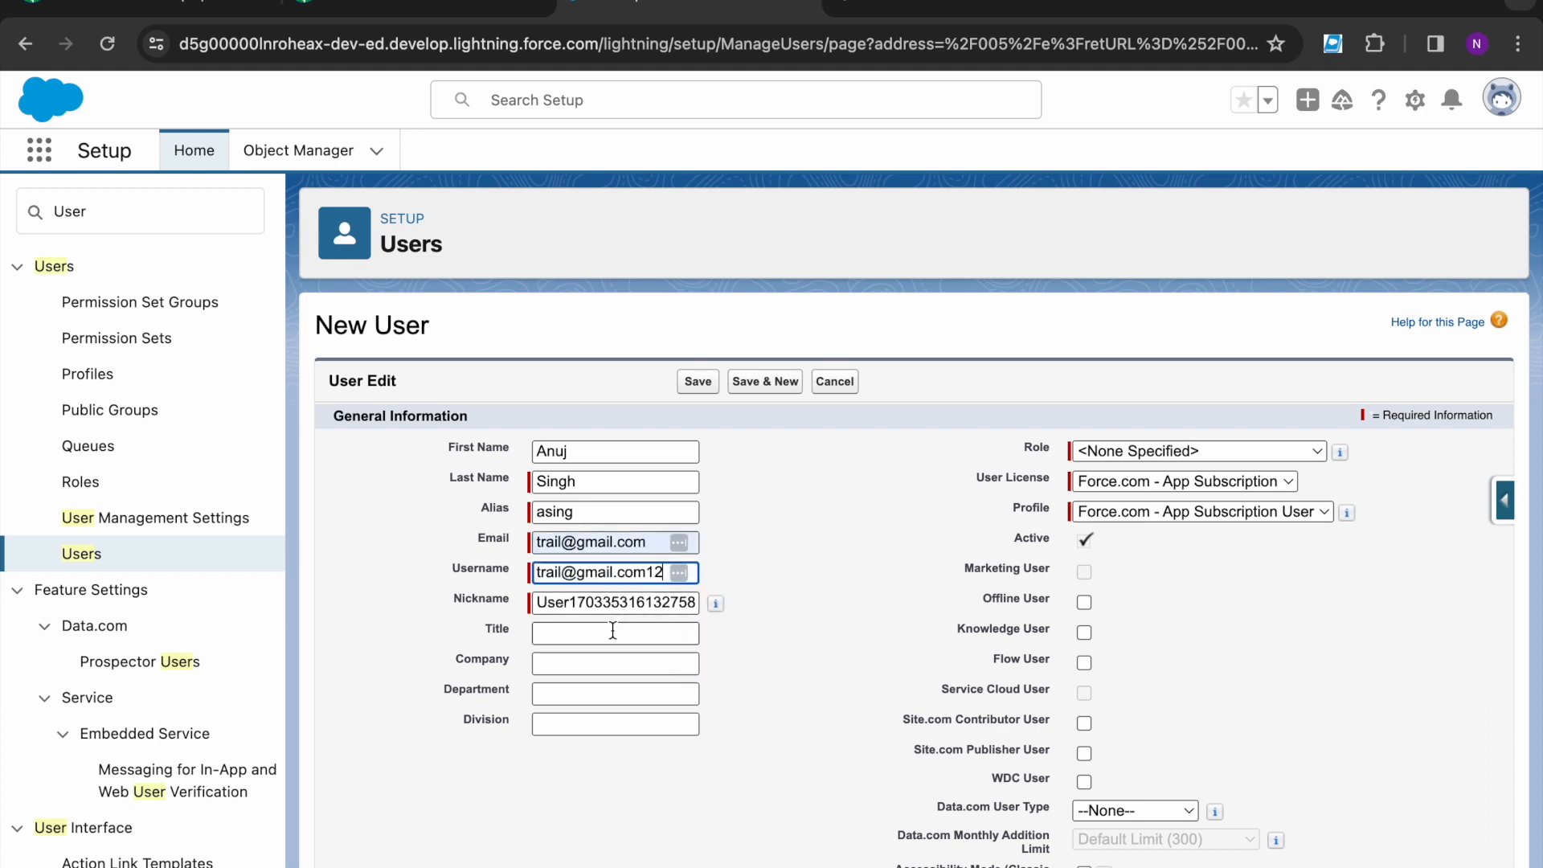
{"action": "left_click", "coordinate": [747, 633]}
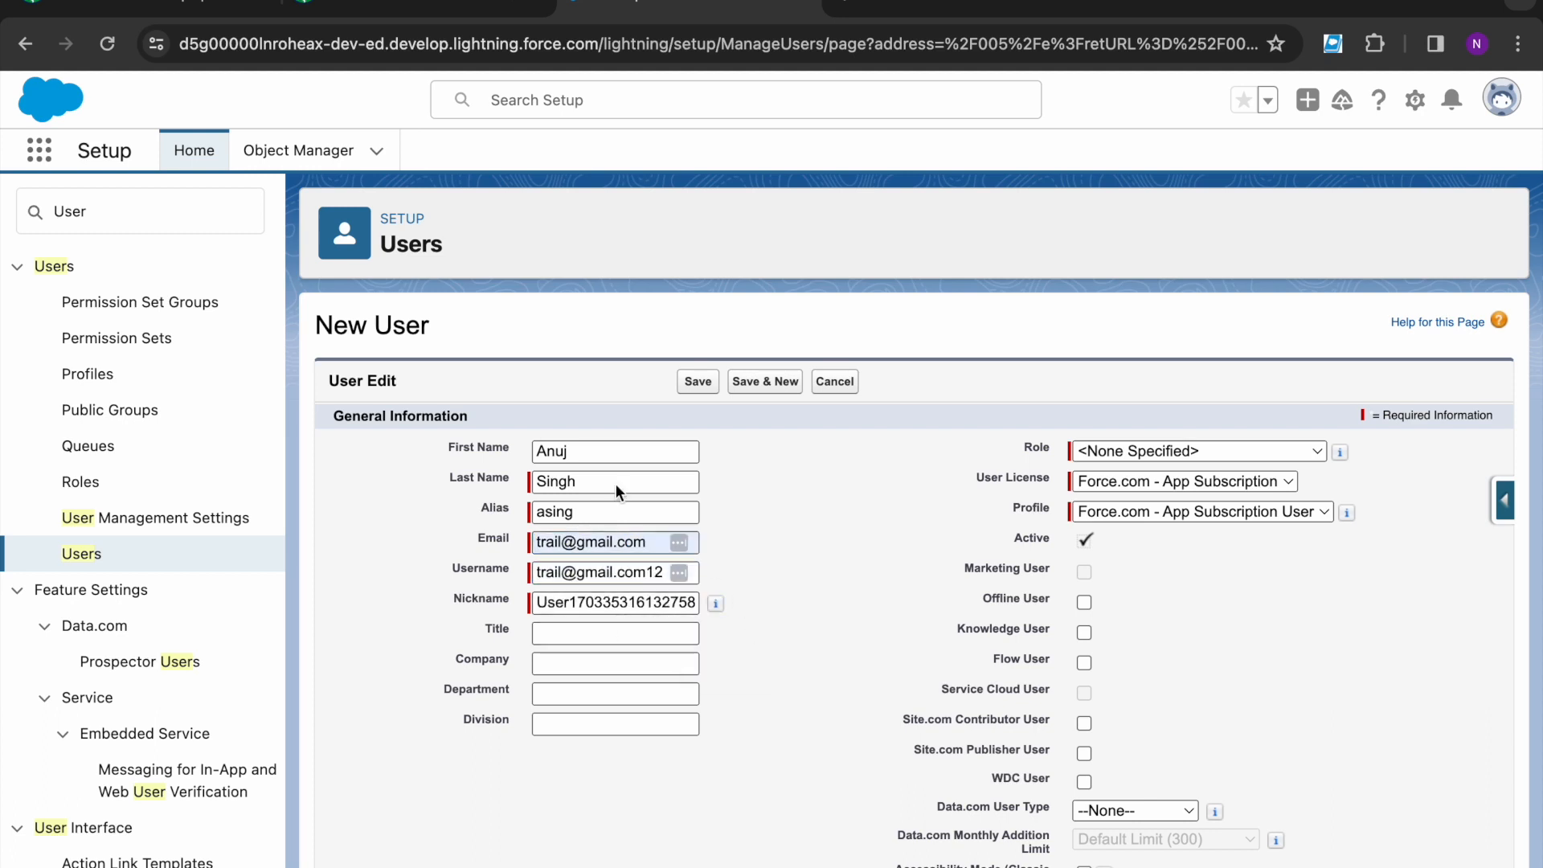
- Copy the title Sales Coordinator from the lesson into the Title field
{"action": "left_click", "coordinate": [378, 17]}
{"action": "left_click_drag", "start_coordinate": [180, 470], "coordinate": [344, 479]}
{"action": "left_click", "coordinate": [675, 16]}
{"action": "left_click", "coordinate": [568, 637]}
{"action": "key", "text": "ctrl+v"}
- Set the license to Force.com - Free, role to CEO, and save the user
{"action": "left_click", "coordinate": [812, 599]}
{"action": "left_click", "coordinate": [434, 14]}
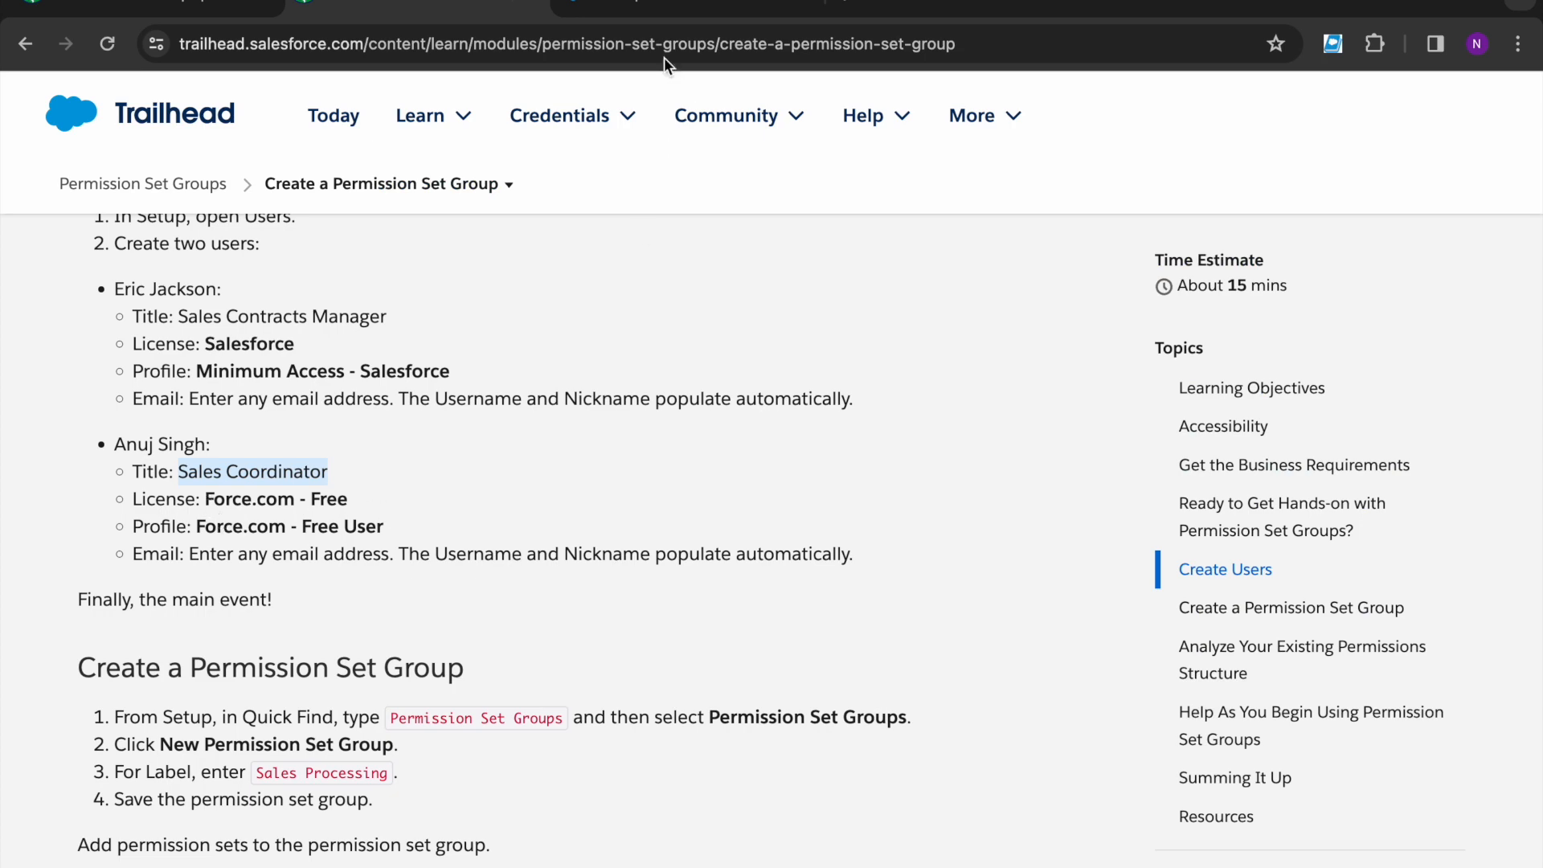
{"action": "left_click", "coordinate": [629, 12]}
{"action": "left_click", "coordinate": [1165, 484]}
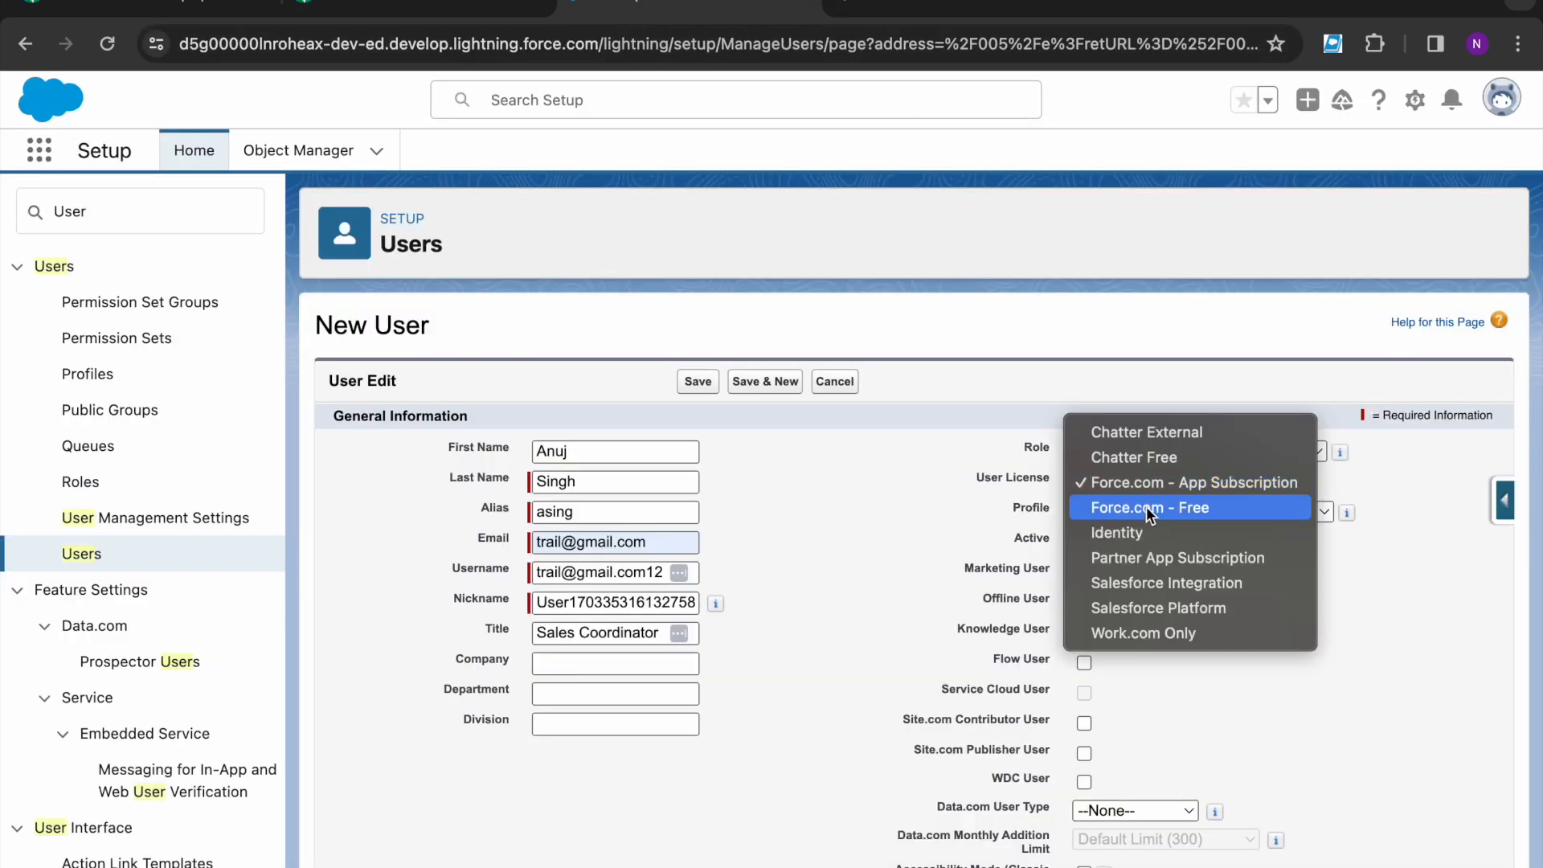
{"action": "left_click", "coordinate": [1149, 509]}
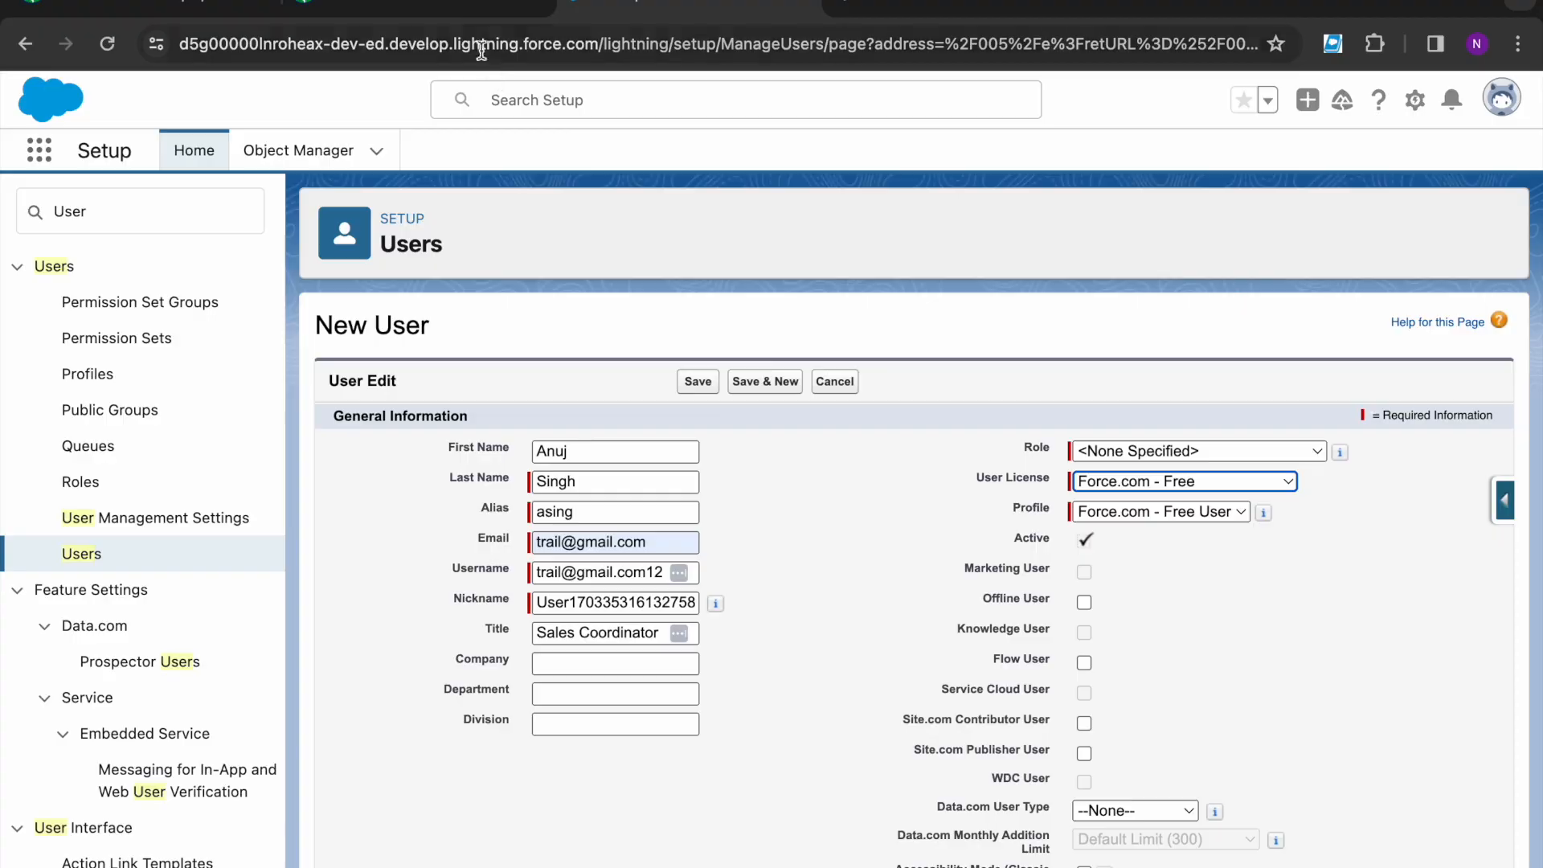
{"action": "left_click", "coordinate": [474, 13]}
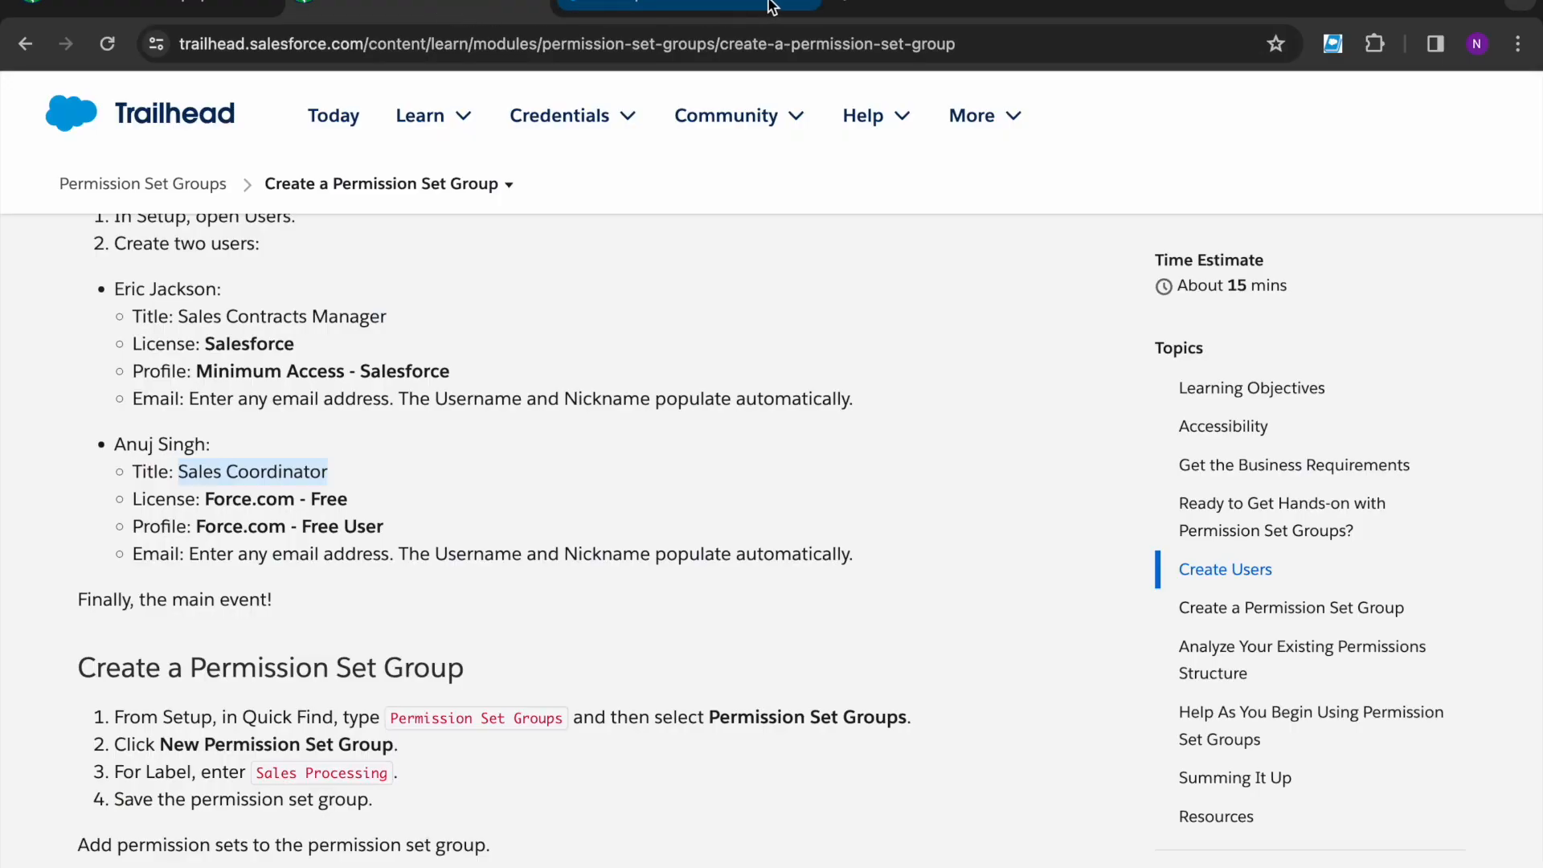
{"action": "left_click", "coordinate": [771, 6]}
{"action": "left_click", "coordinate": [1116, 451]}
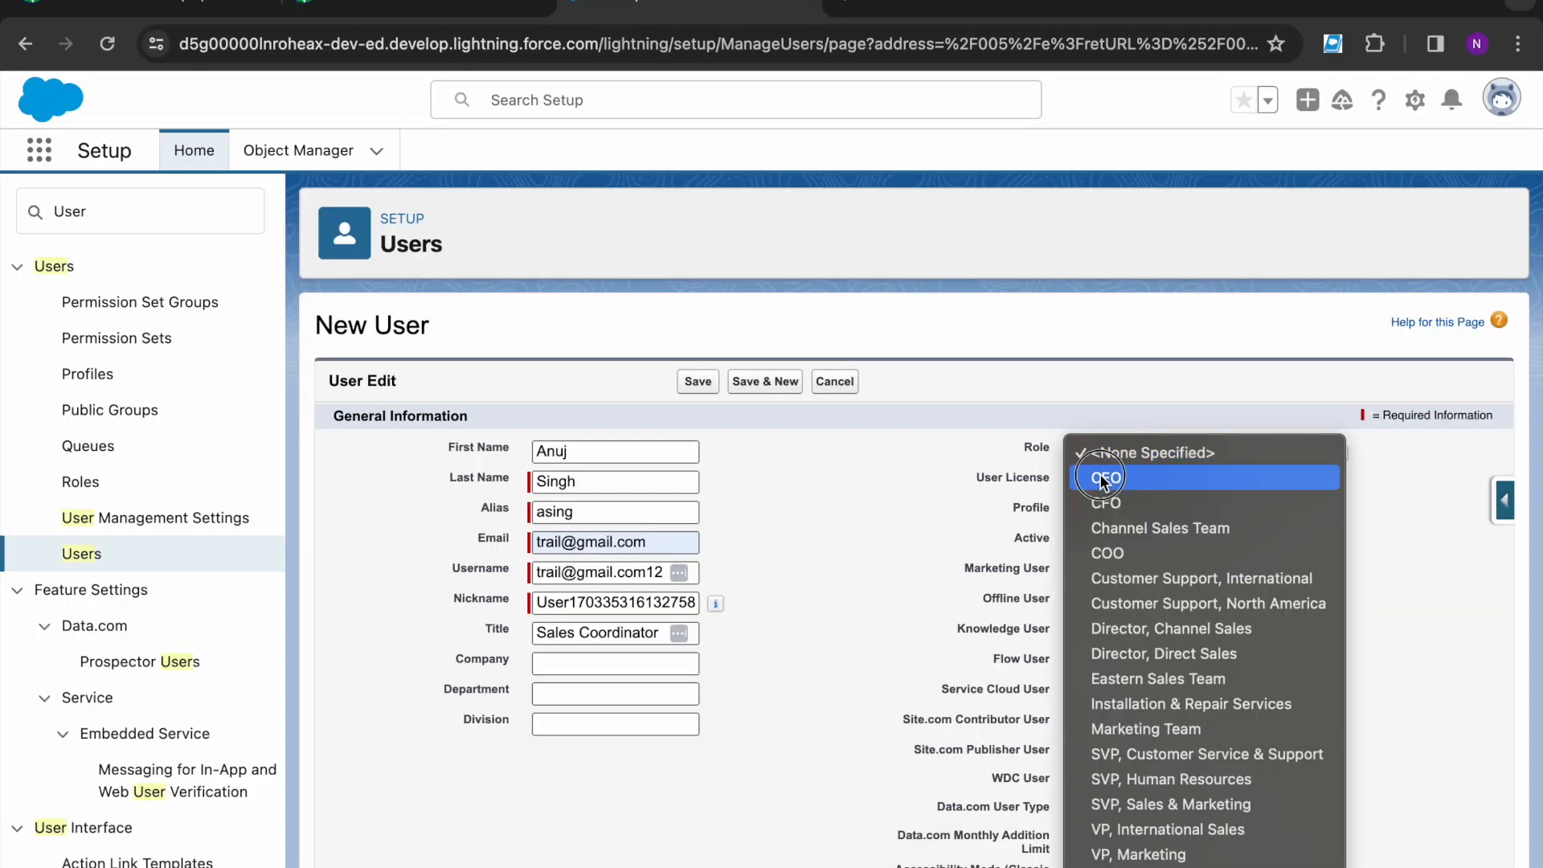
{"action": "left_click", "coordinate": [1106, 485]}
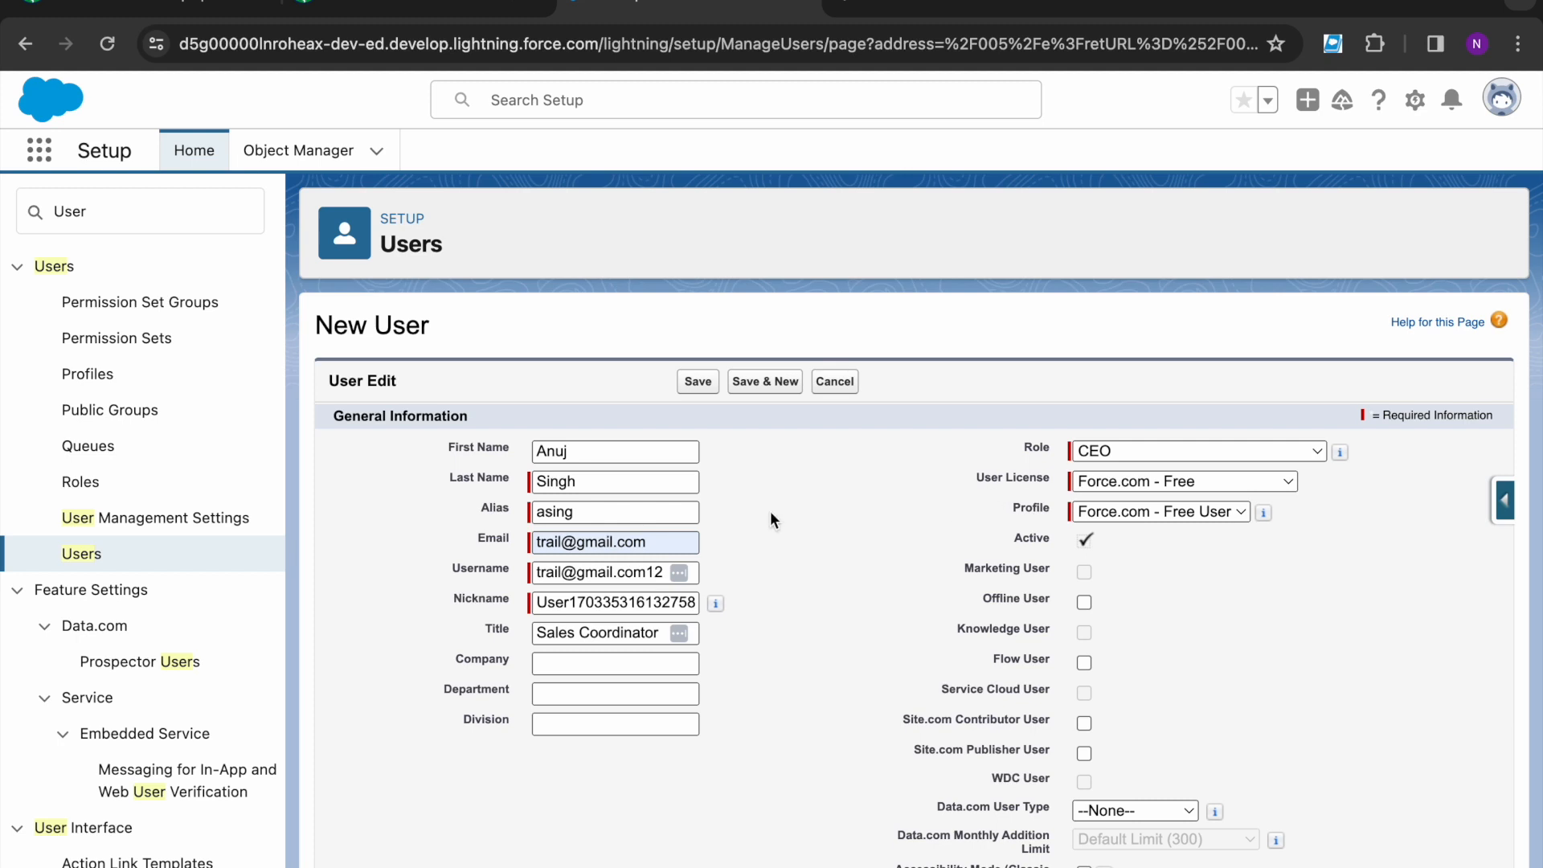
{"action": "left_click", "coordinate": [692, 383]}
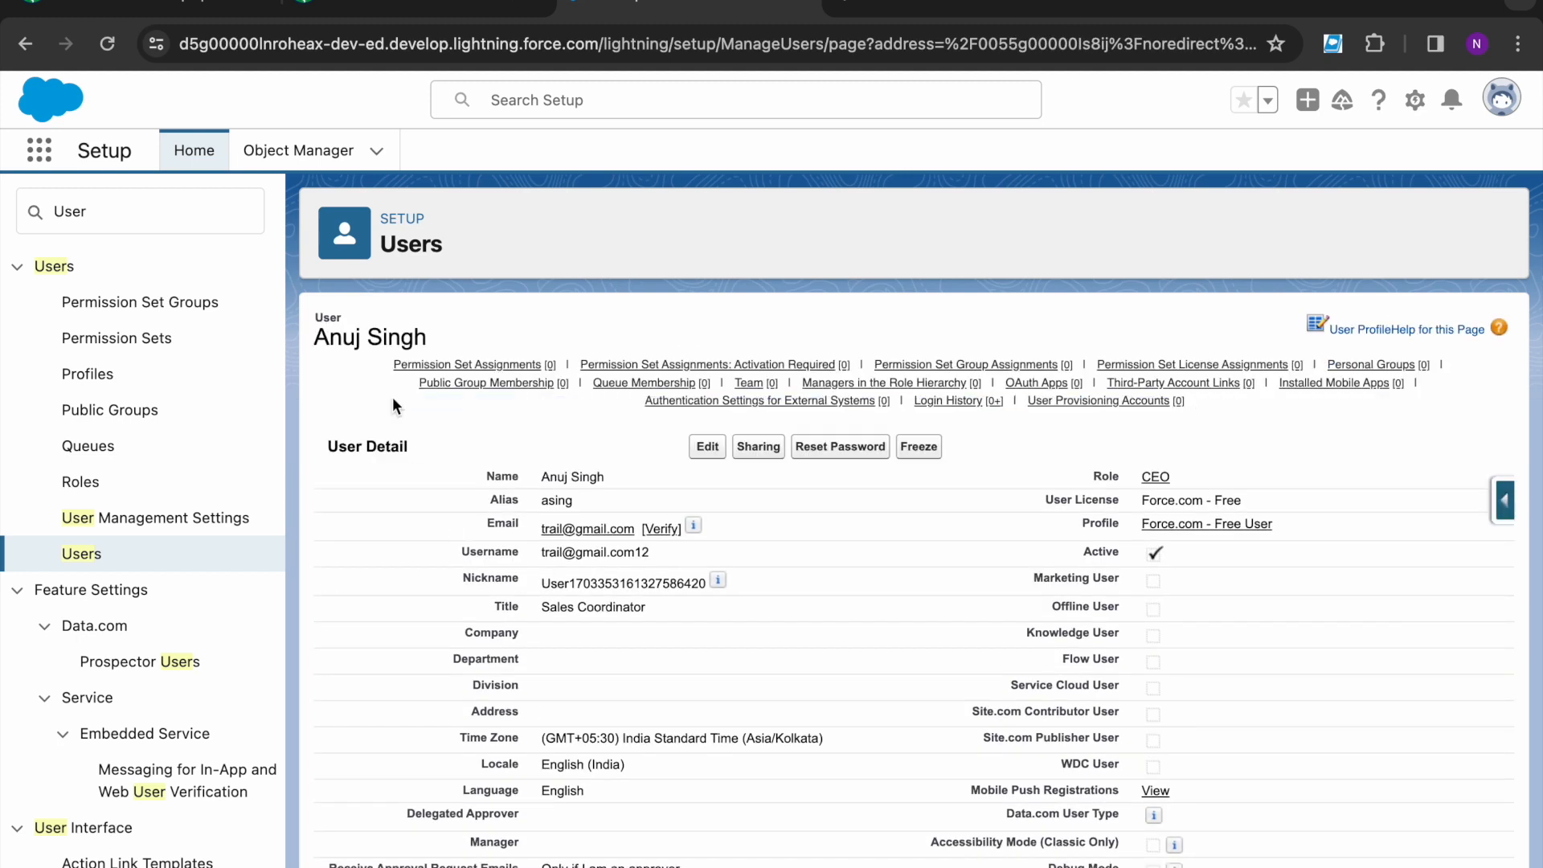
- Read the Trailhead steps for creating a Permission Set Group
{"action": "left_click", "coordinate": [397, 10]}
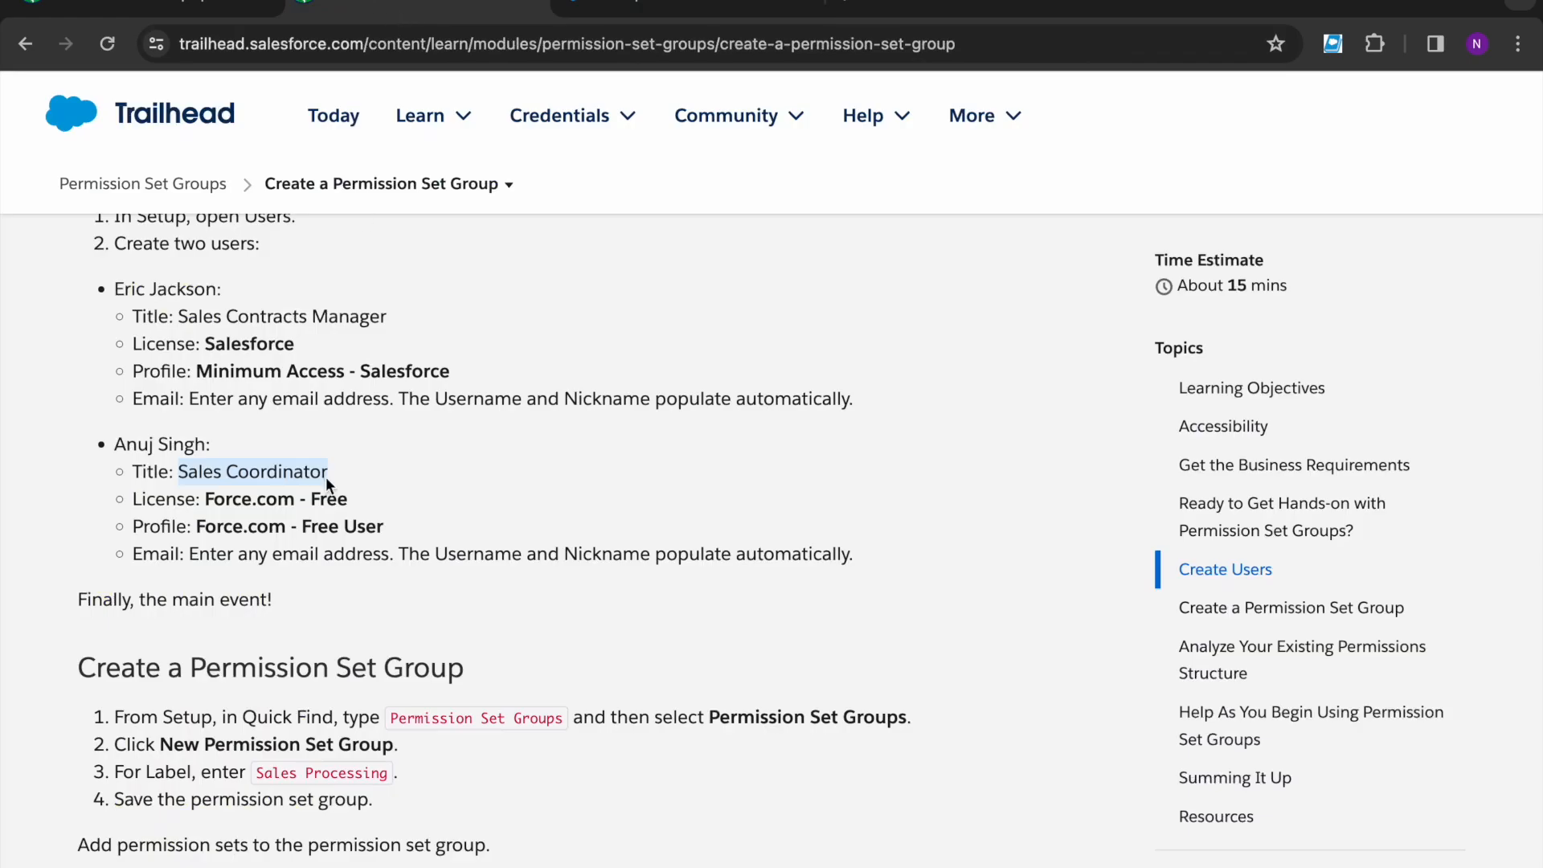
{"action": "scroll", "coordinate": [309, 546], "scroll_direction": "down", "scroll_amount": 2}
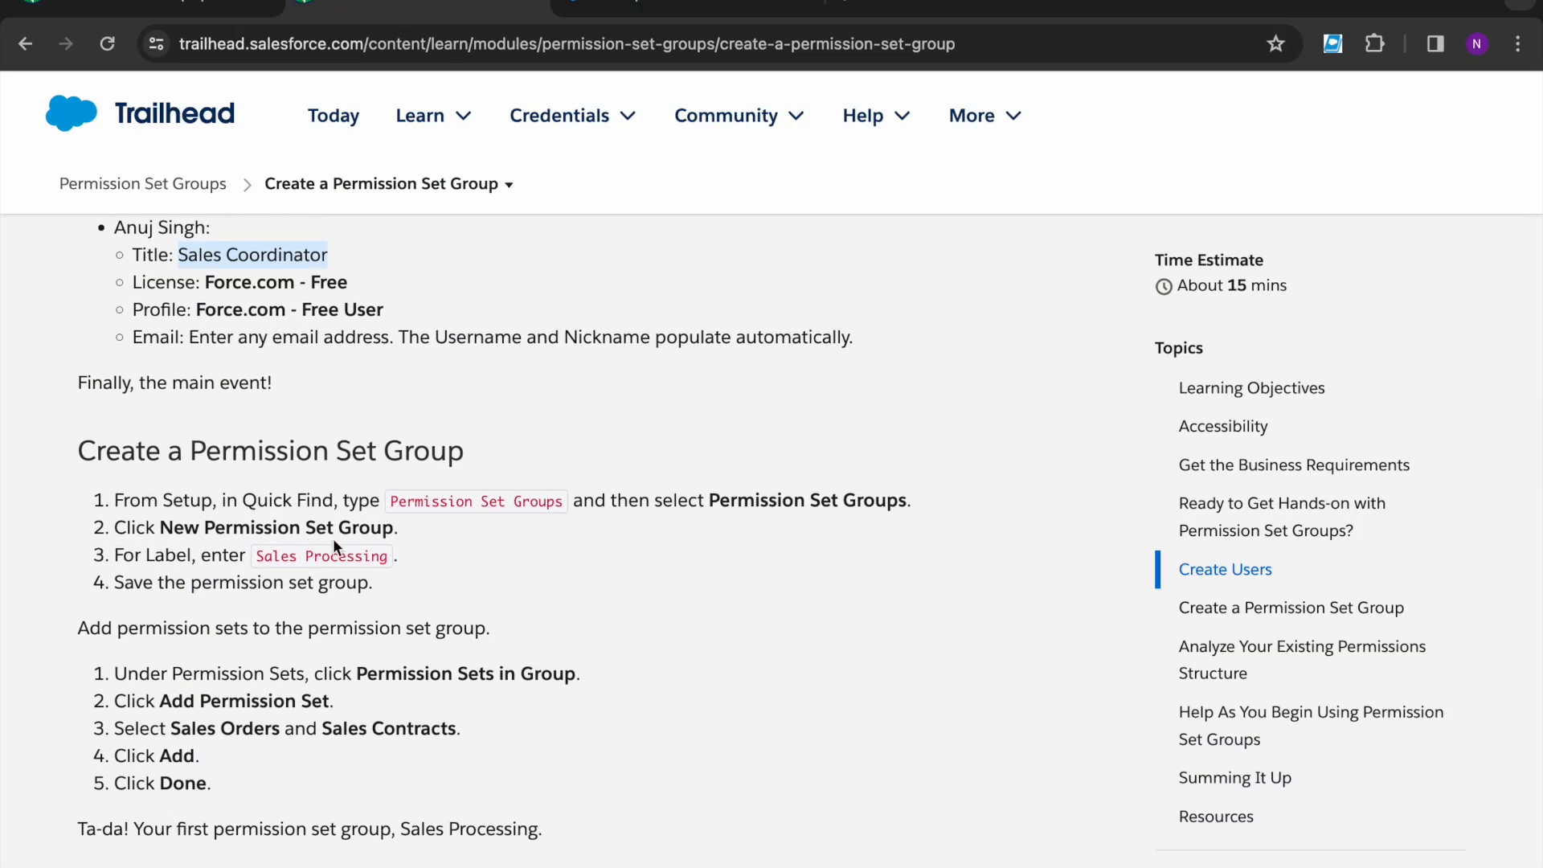
{"action": "left_click", "coordinate": [193, 455]}
{"action": "left_click_drag", "start_coordinate": [193, 454], "coordinate": [489, 453]}
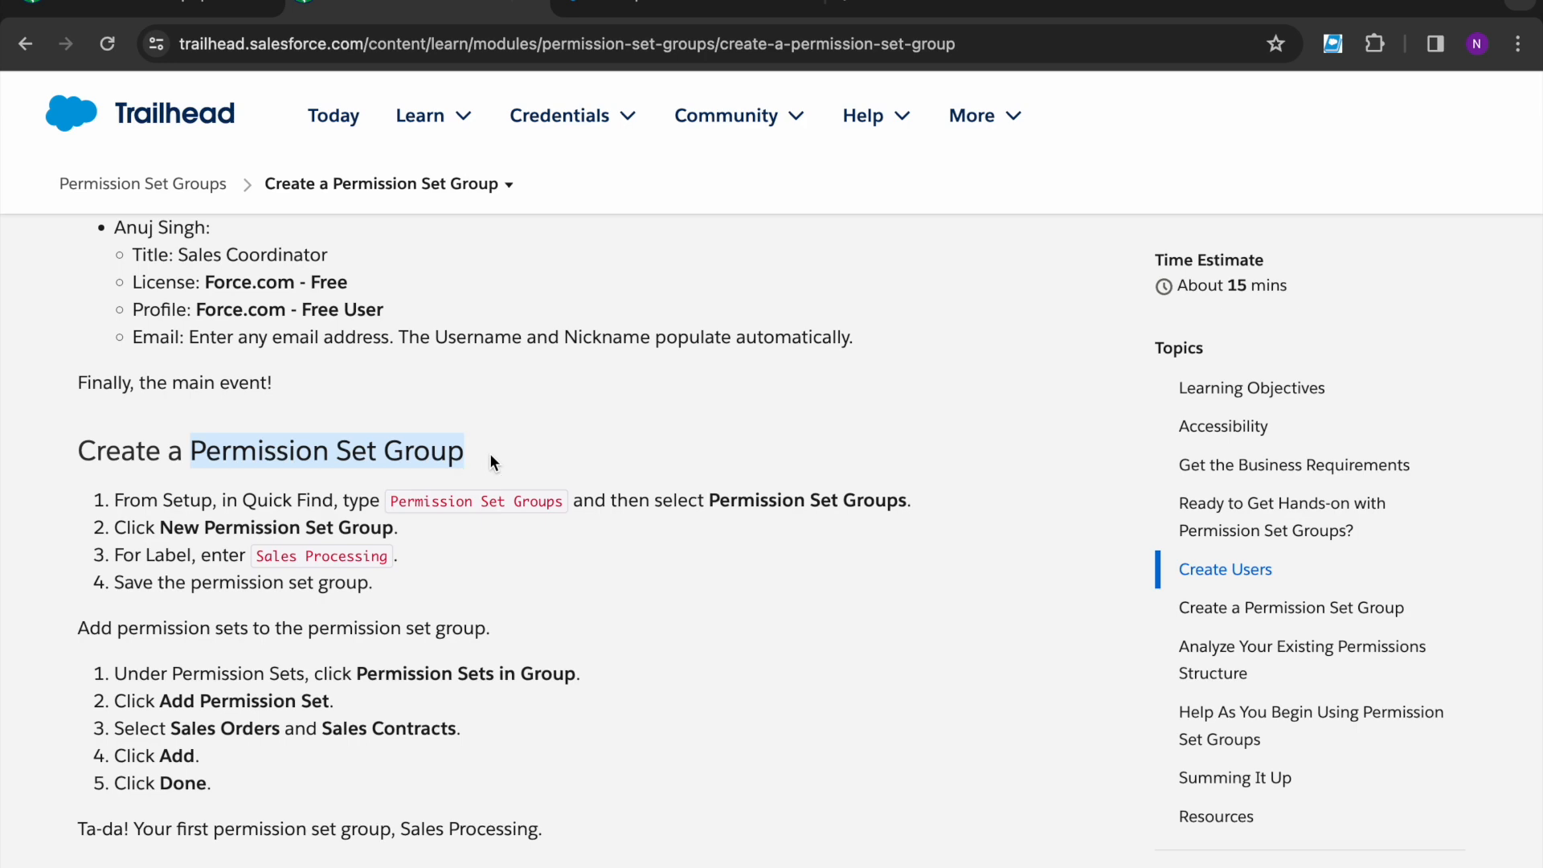
{"action": "left_click", "coordinate": [489, 453]}
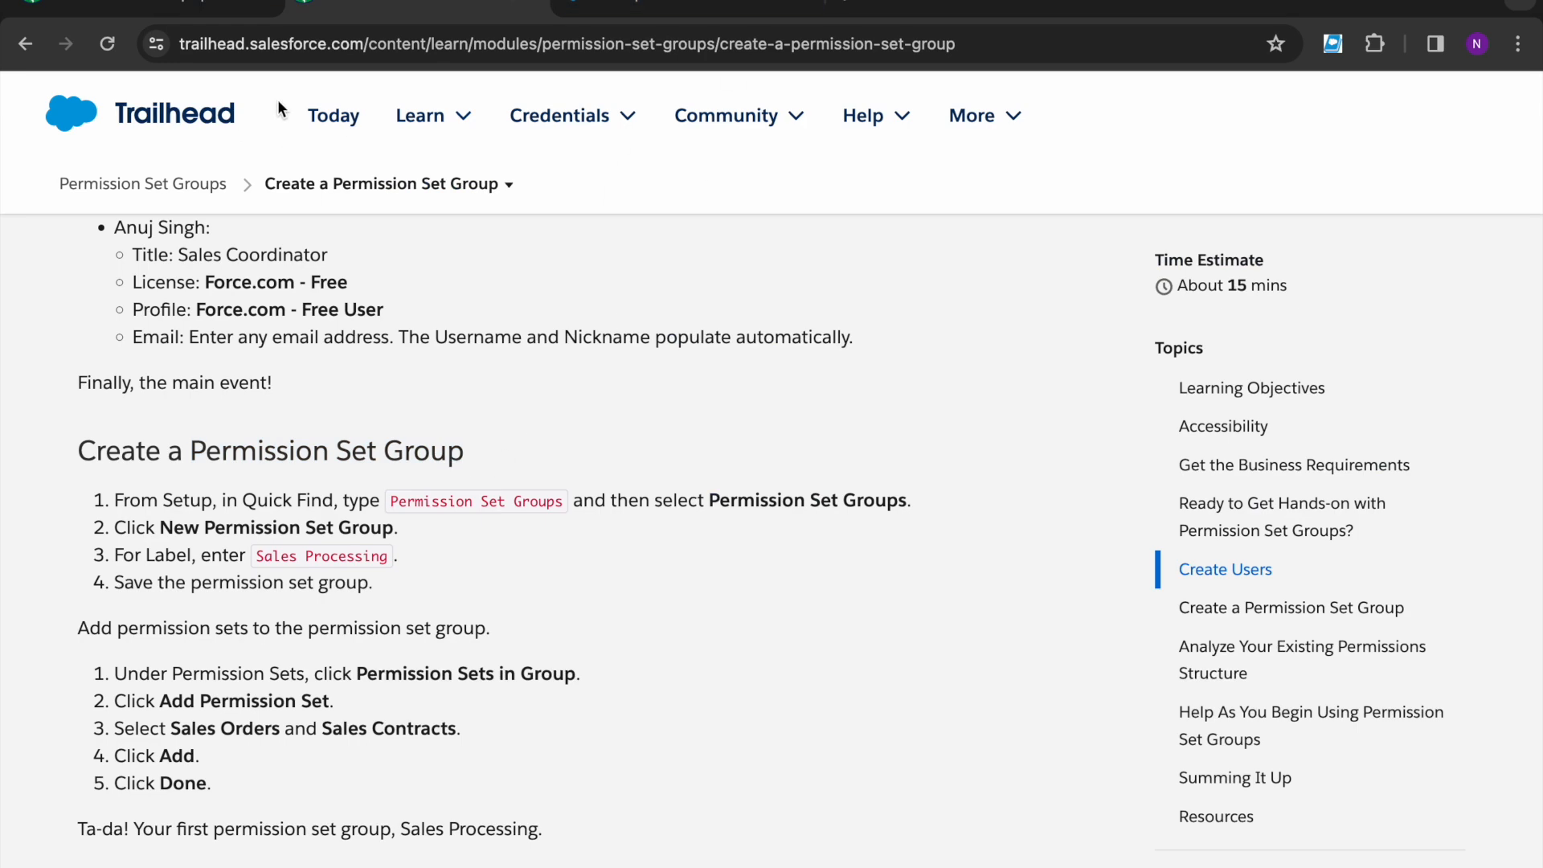
{"action": "left_click", "coordinate": [691, 8]}
- Search Quick Find for 'permission' and open Permission Set Groups
{"action": "left_click", "coordinate": [173, 211]}
{"action": "key", "text": "ctrl+a"}
{"action": "type", "text": "p"}
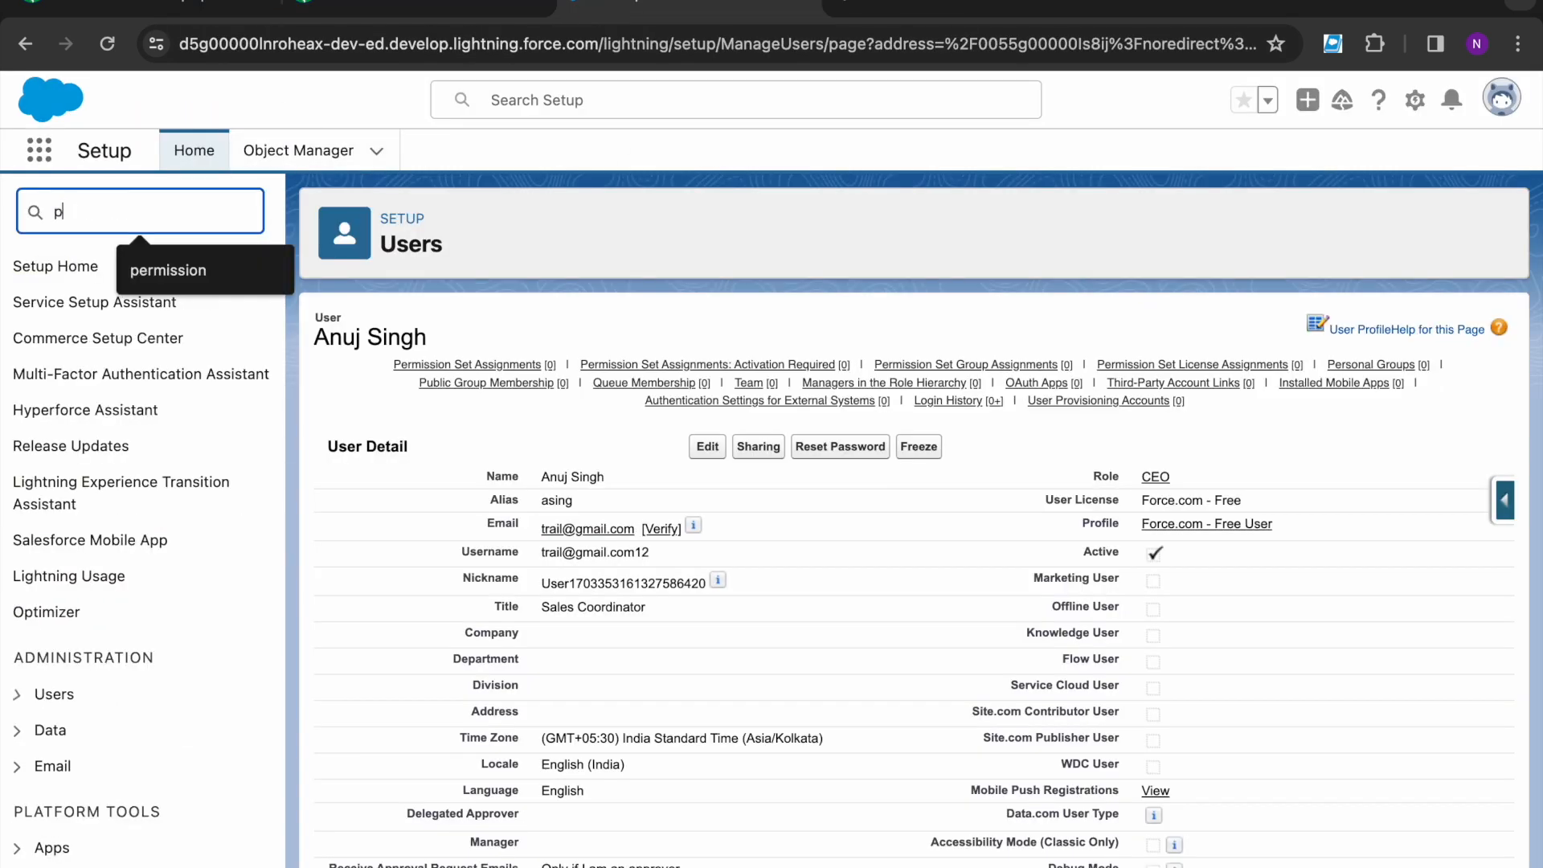
{"action": "type", "text": "ermission"}
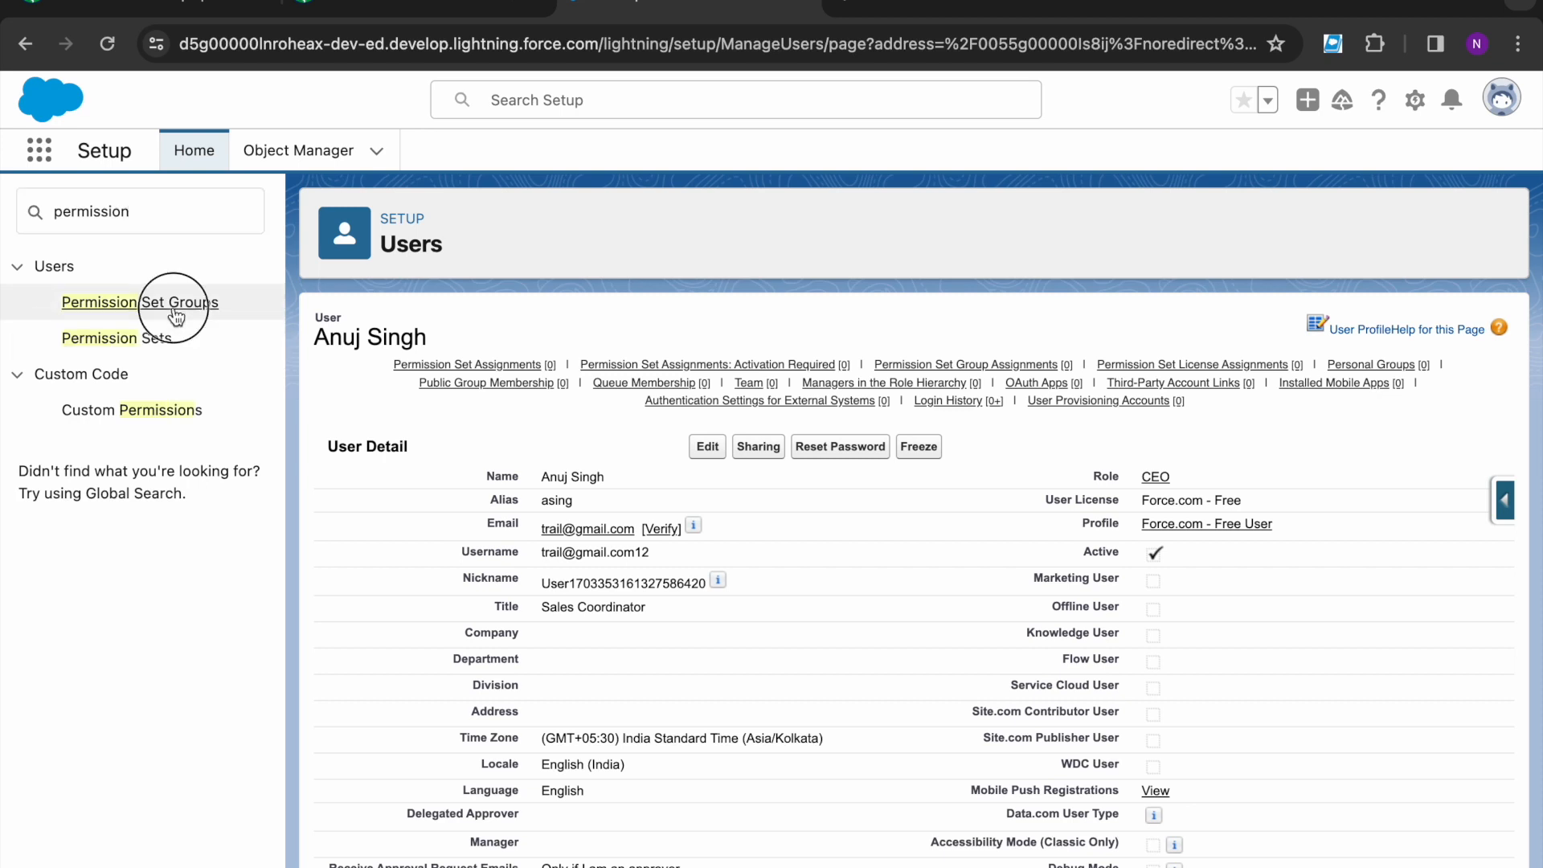
{"action": "left_click", "coordinate": [172, 305]}
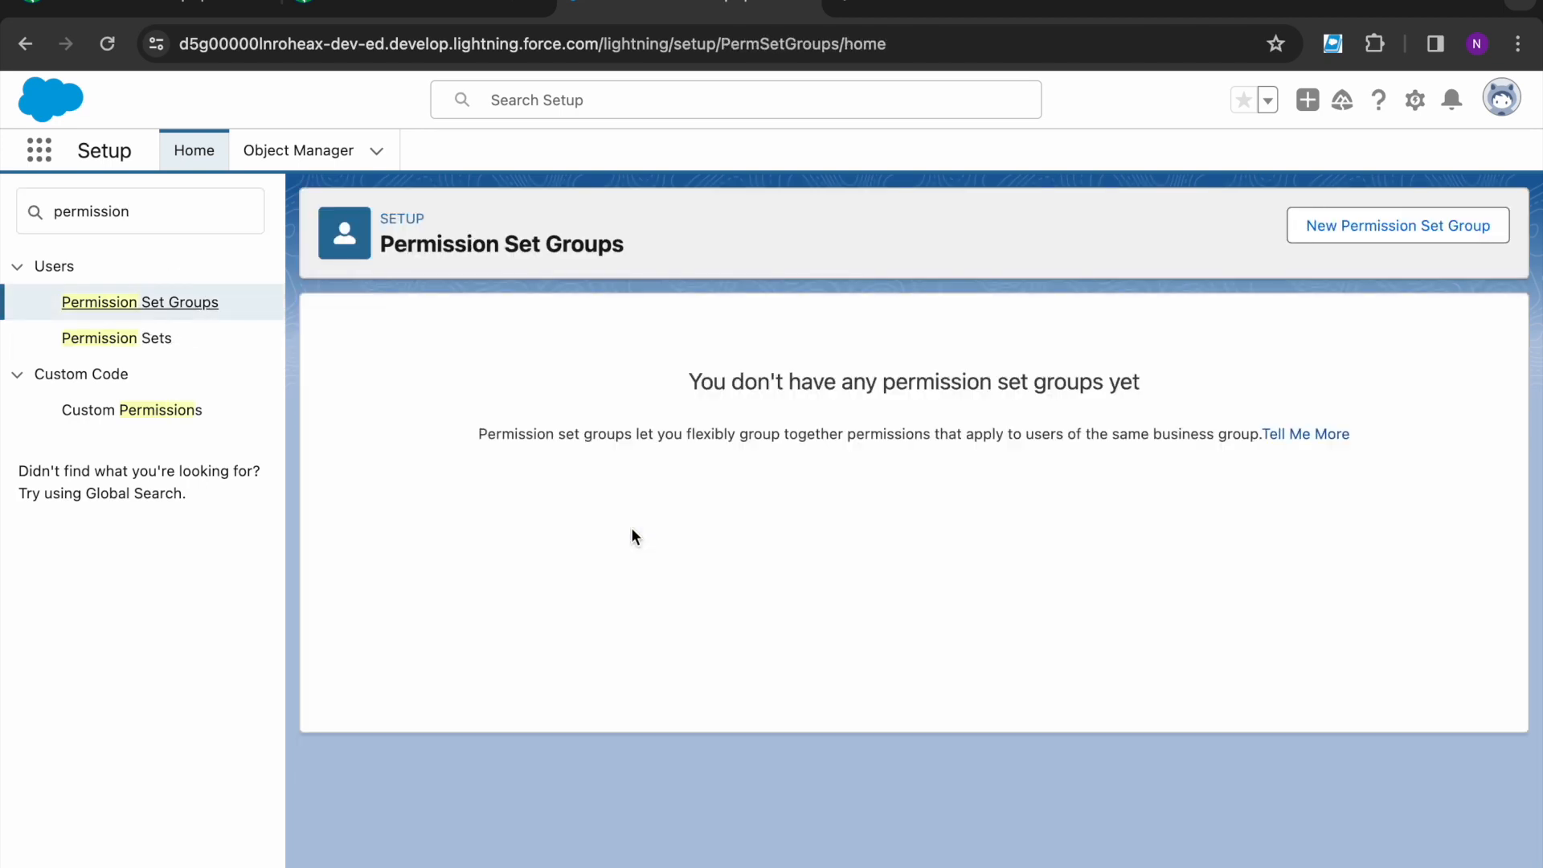
- Create the Sales Processing permission set group, API name Sales_Processing, and save it
{"action": "left_click", "coordinate": [1339, 231]}
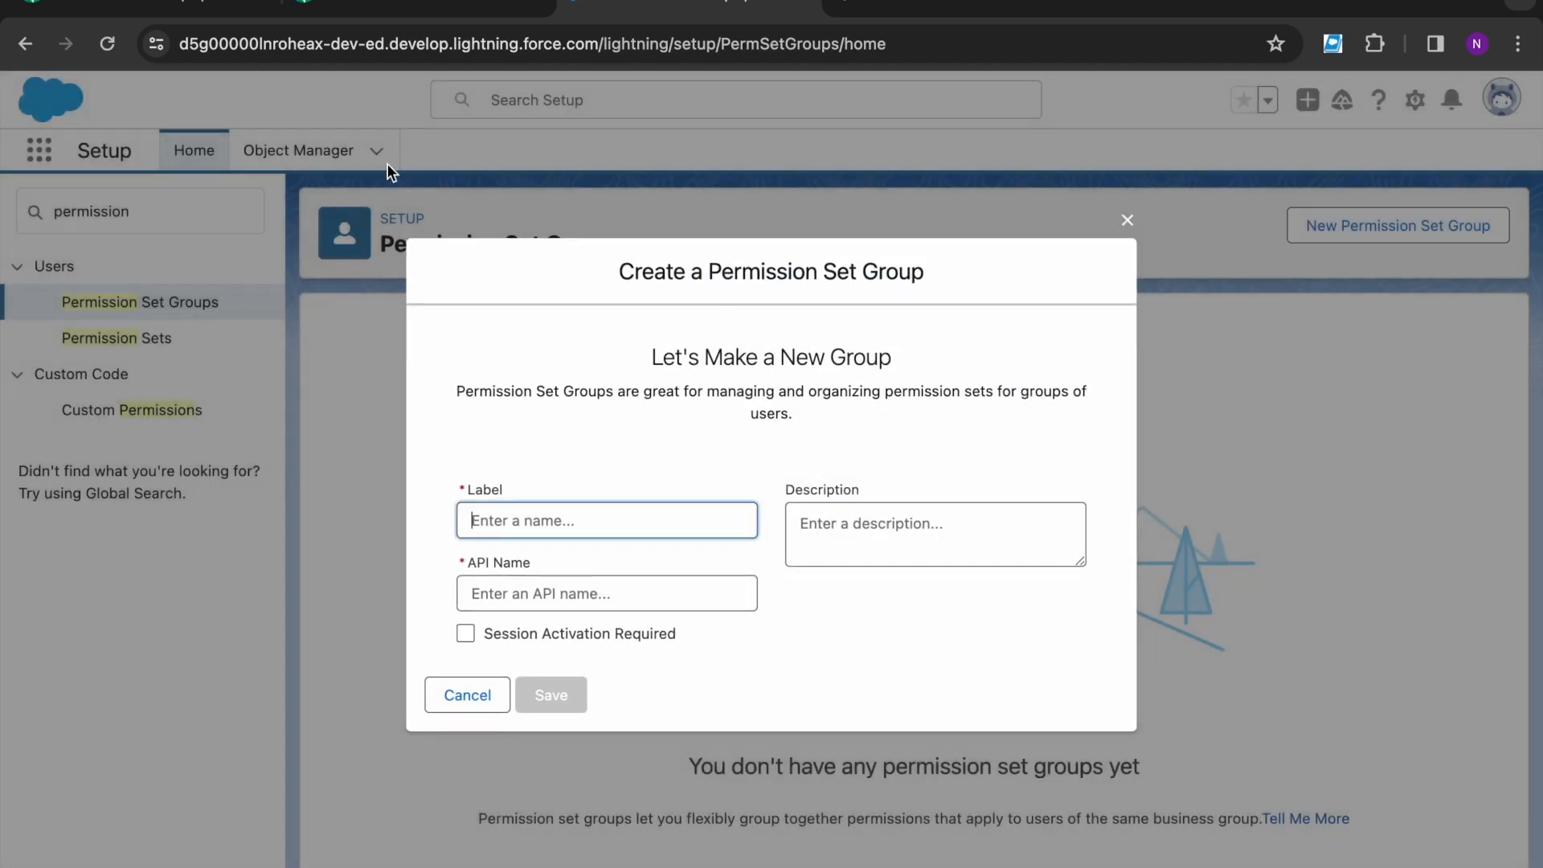
{"action": "left_click", "coordinate": [414, 8]}
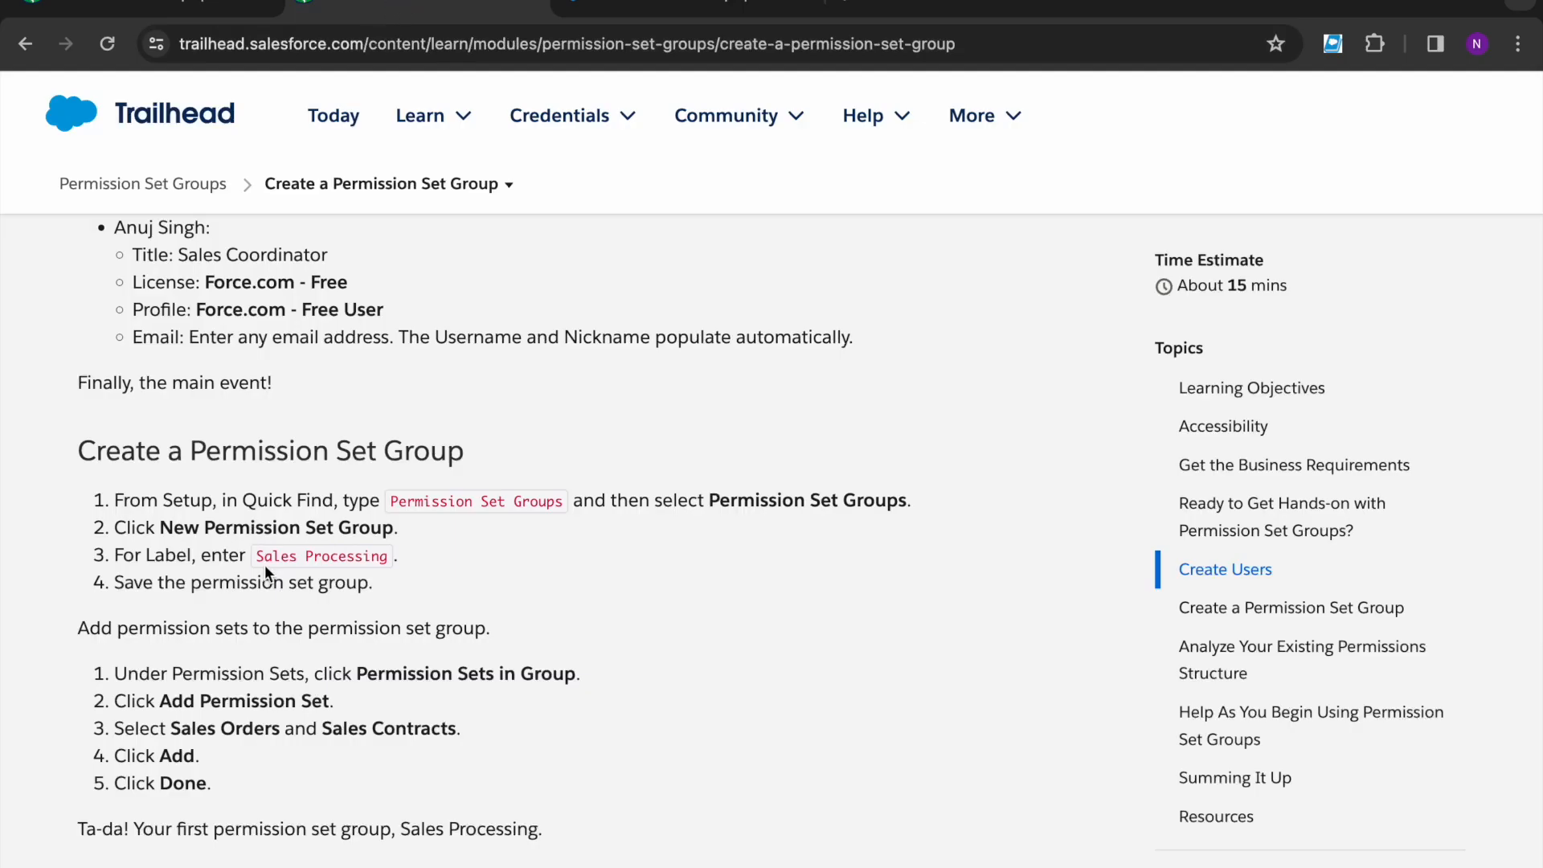
{"action": "left_click_drag", "start_coordinate": [254, 556], "coordinate": [391, 558]}
{"action": "key", "text": "ctrl+c"}
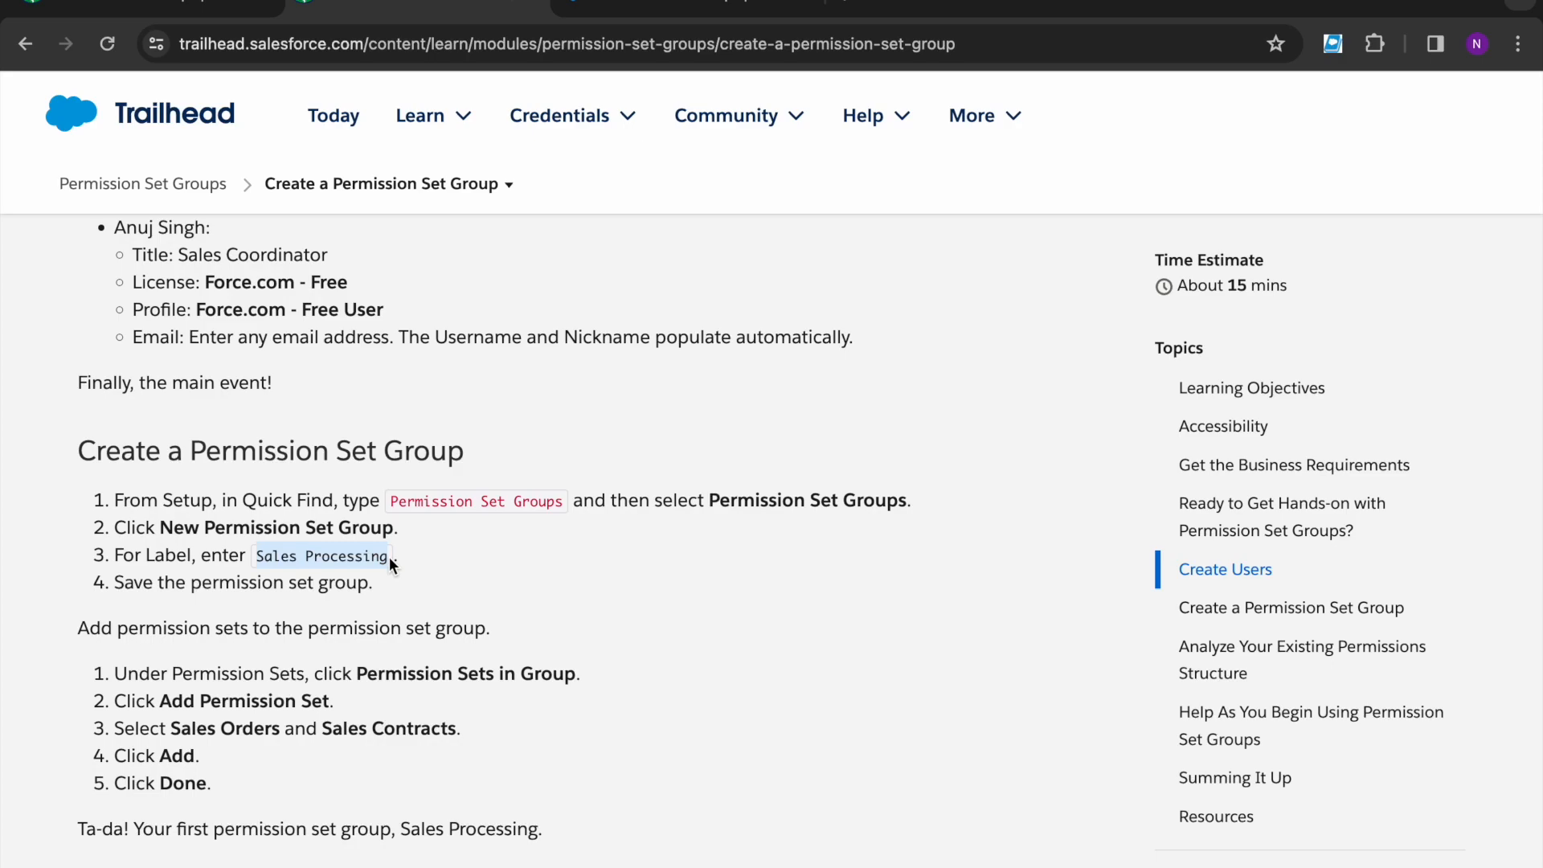
{"action": "key", "text": "ctrl+Tab"}
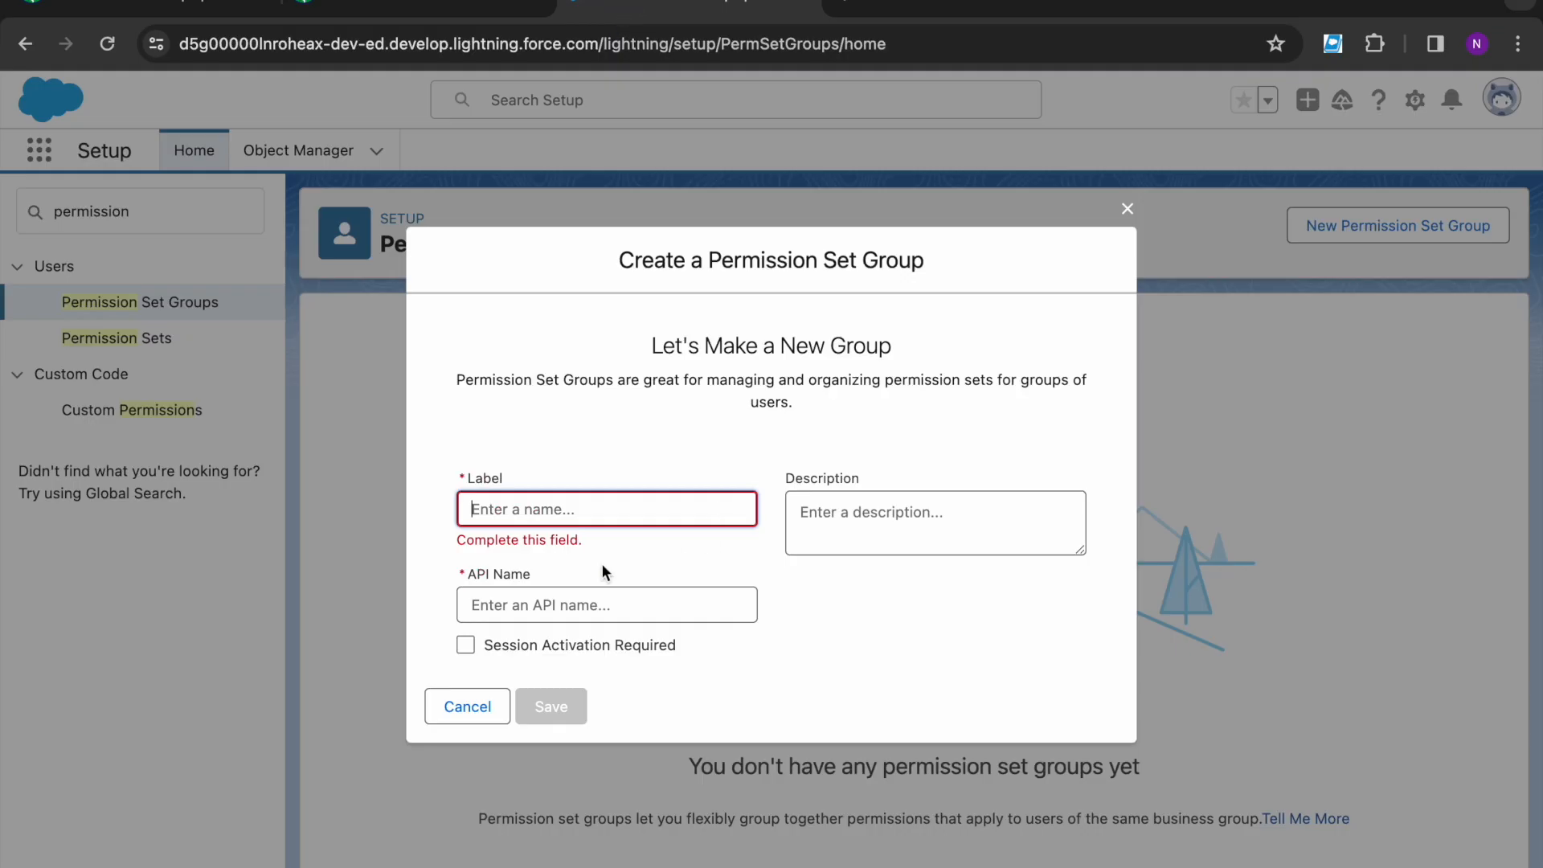
{"action": "key", "text": "ctrl+v"}
{"action": "left_click", "coordinate": [582, 567]}
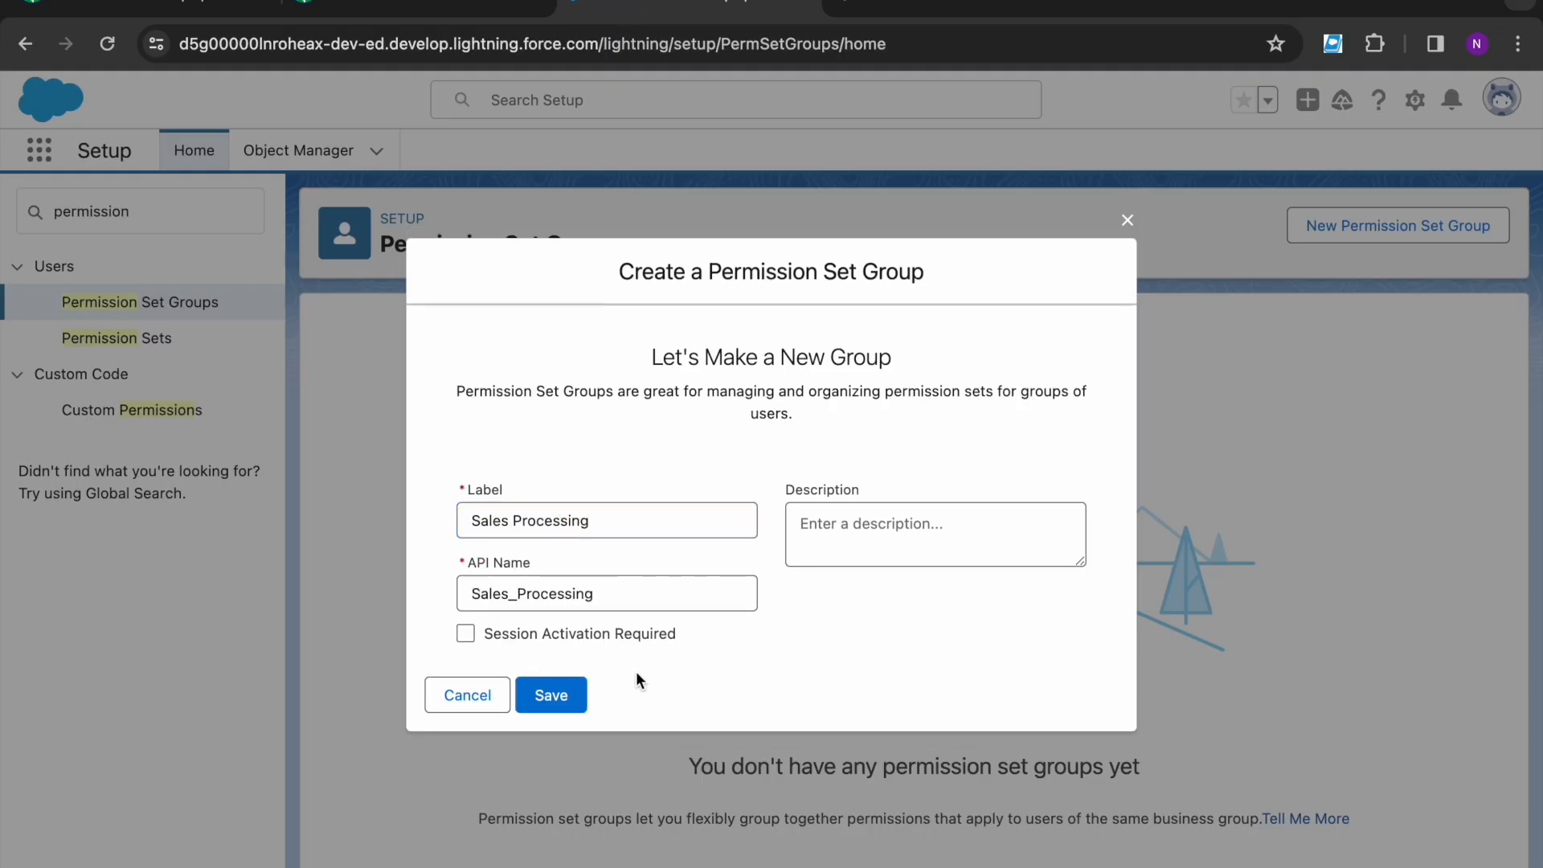
{"action": "left_click", "coordinate": [585, 699]}
- Review the lesson's next steps, then return to the Sales Processing group
{"action": "key", "text": "ctrl+shift+Tab"}
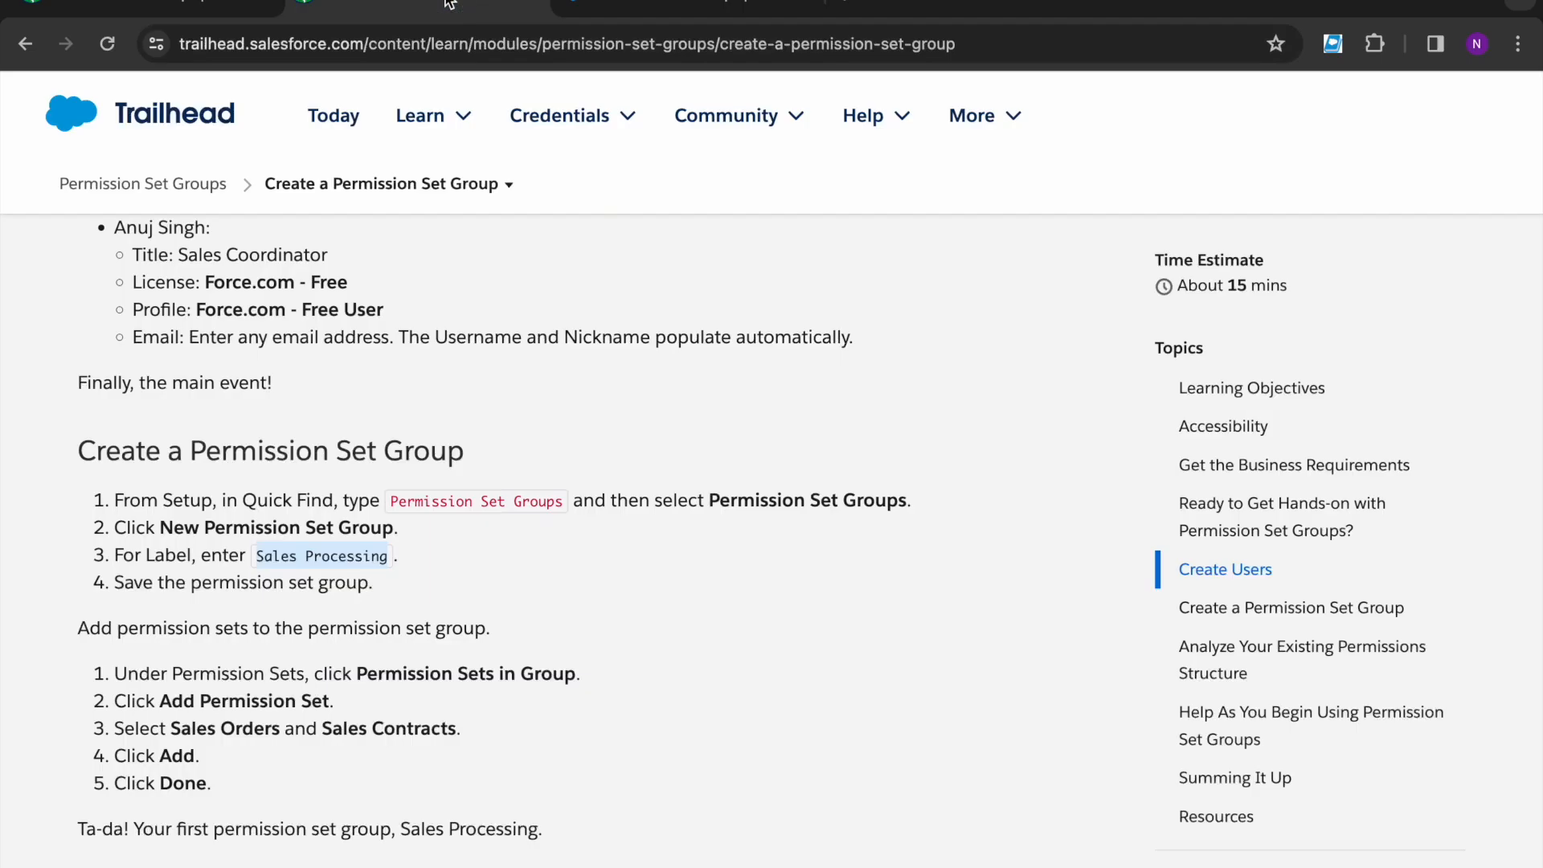
{"action": "scroll", "coordinate": [360, 584], "scroll_direction": "down", "scroll_amount": 2}
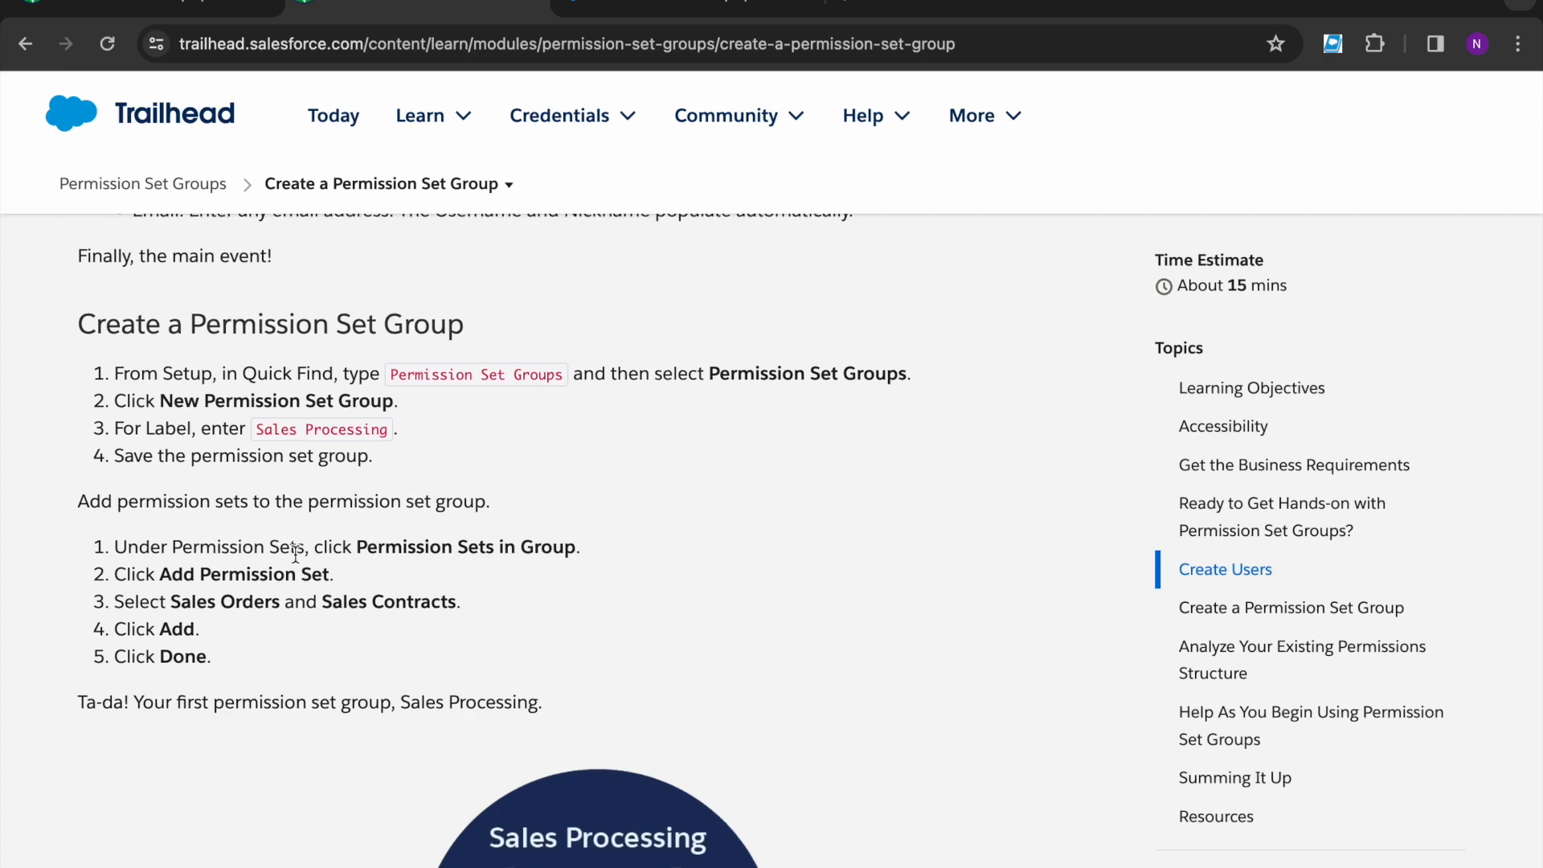
{"action": "scroll", "coordinate": [294, 547], "scroll_direction": "down", "scroll_amount": 1}
{"action": "key", "text": "ctrl+Tab"}
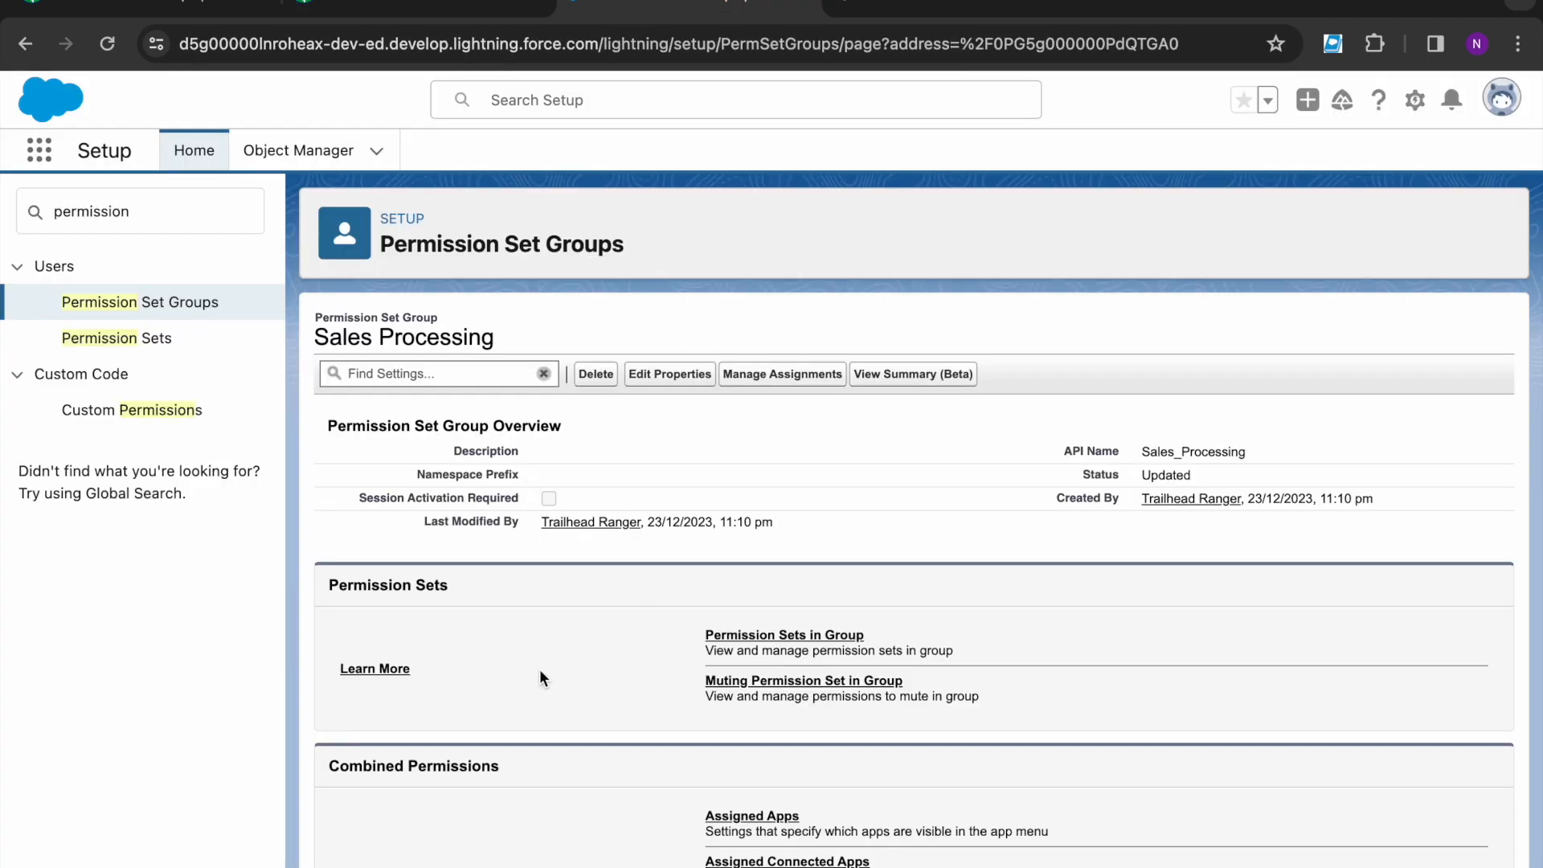
- Add the Sales Contracts and Sales Orders permission sets, filtered by S, to the group
{"action": "left_click", "coordinate": [780, 635]}
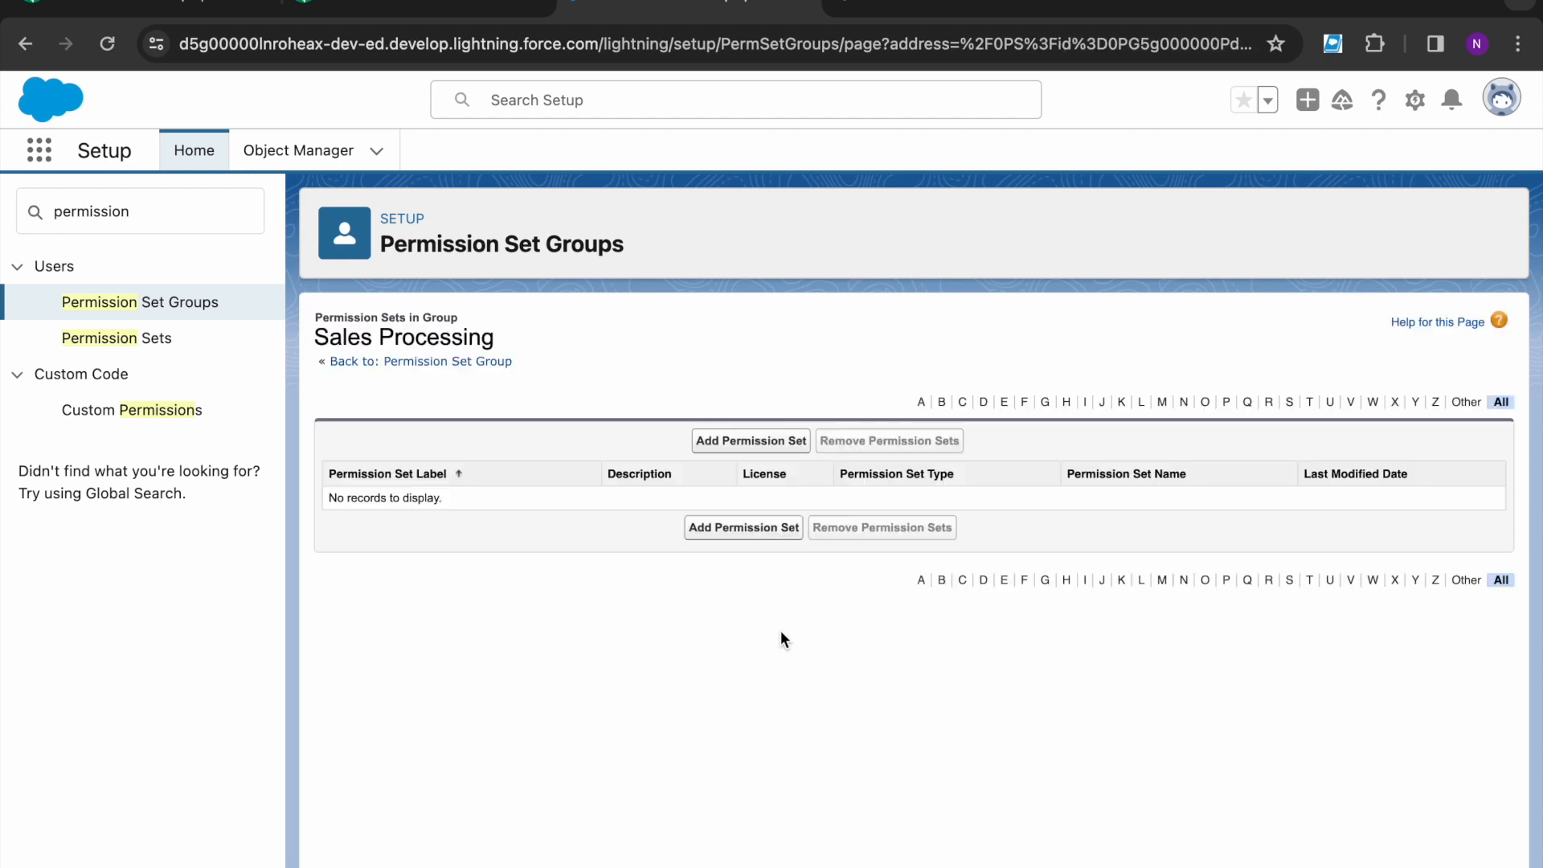
{"action": "left_click", "coordinate": [764, 442]}
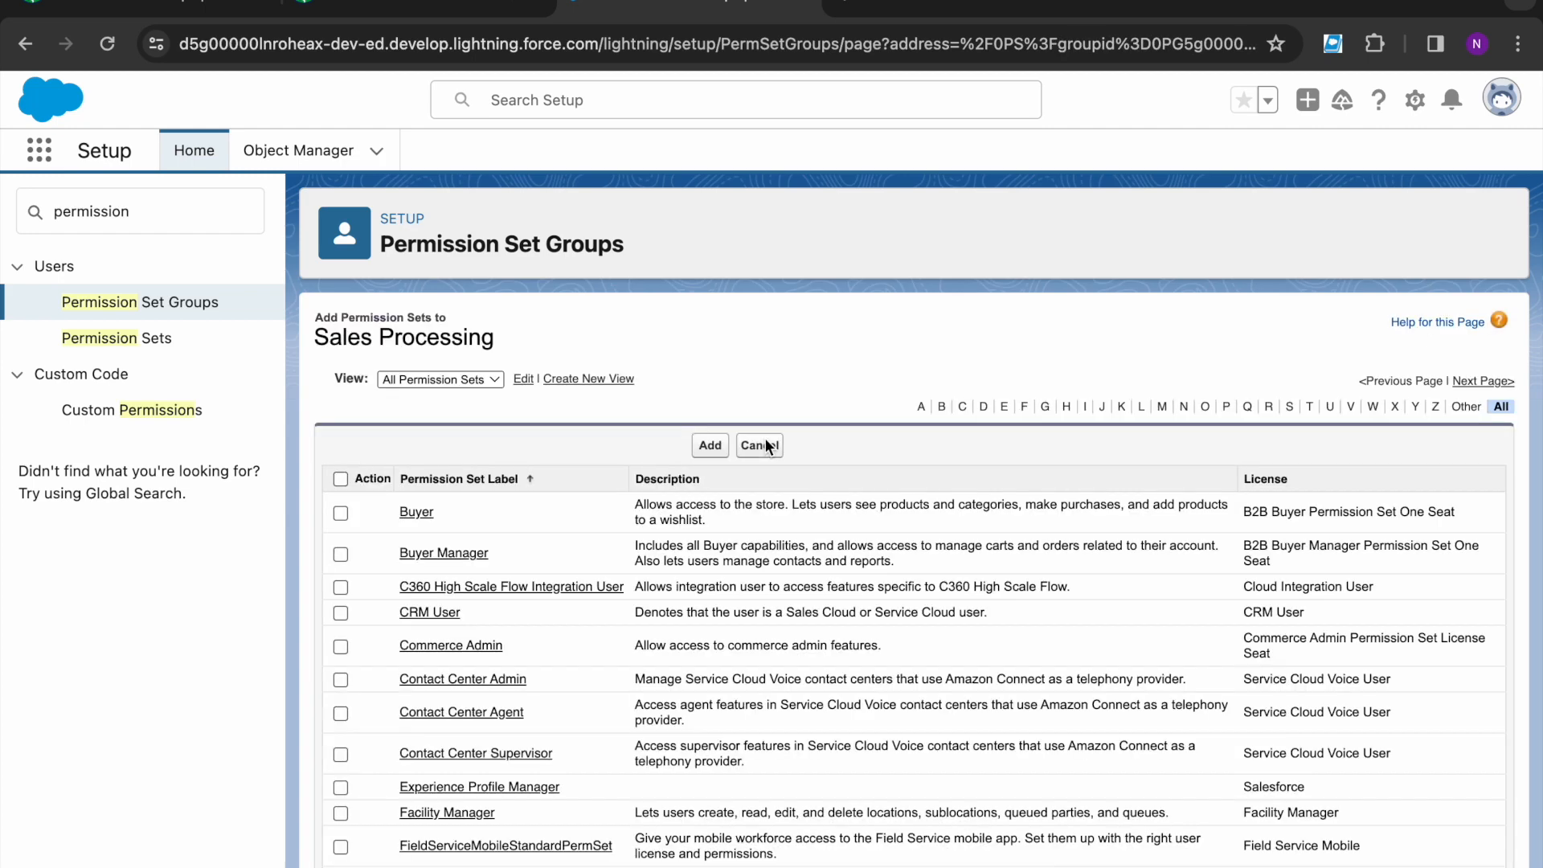
{"action": "left_click", "coordinate": [1288, 406]}
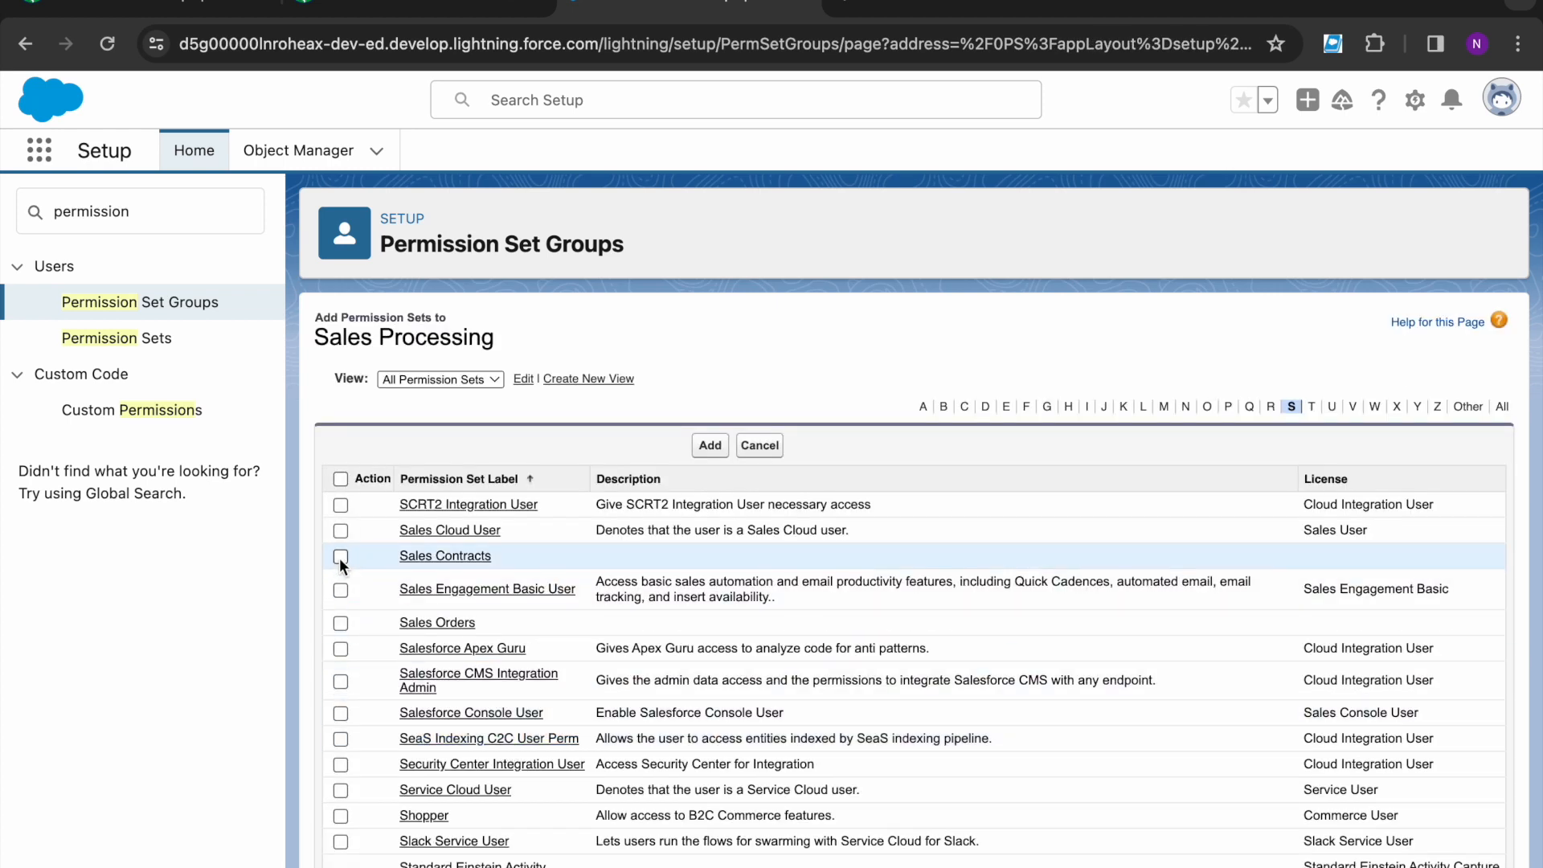
{"action": "left_click", "coordinate": [340, 556]}
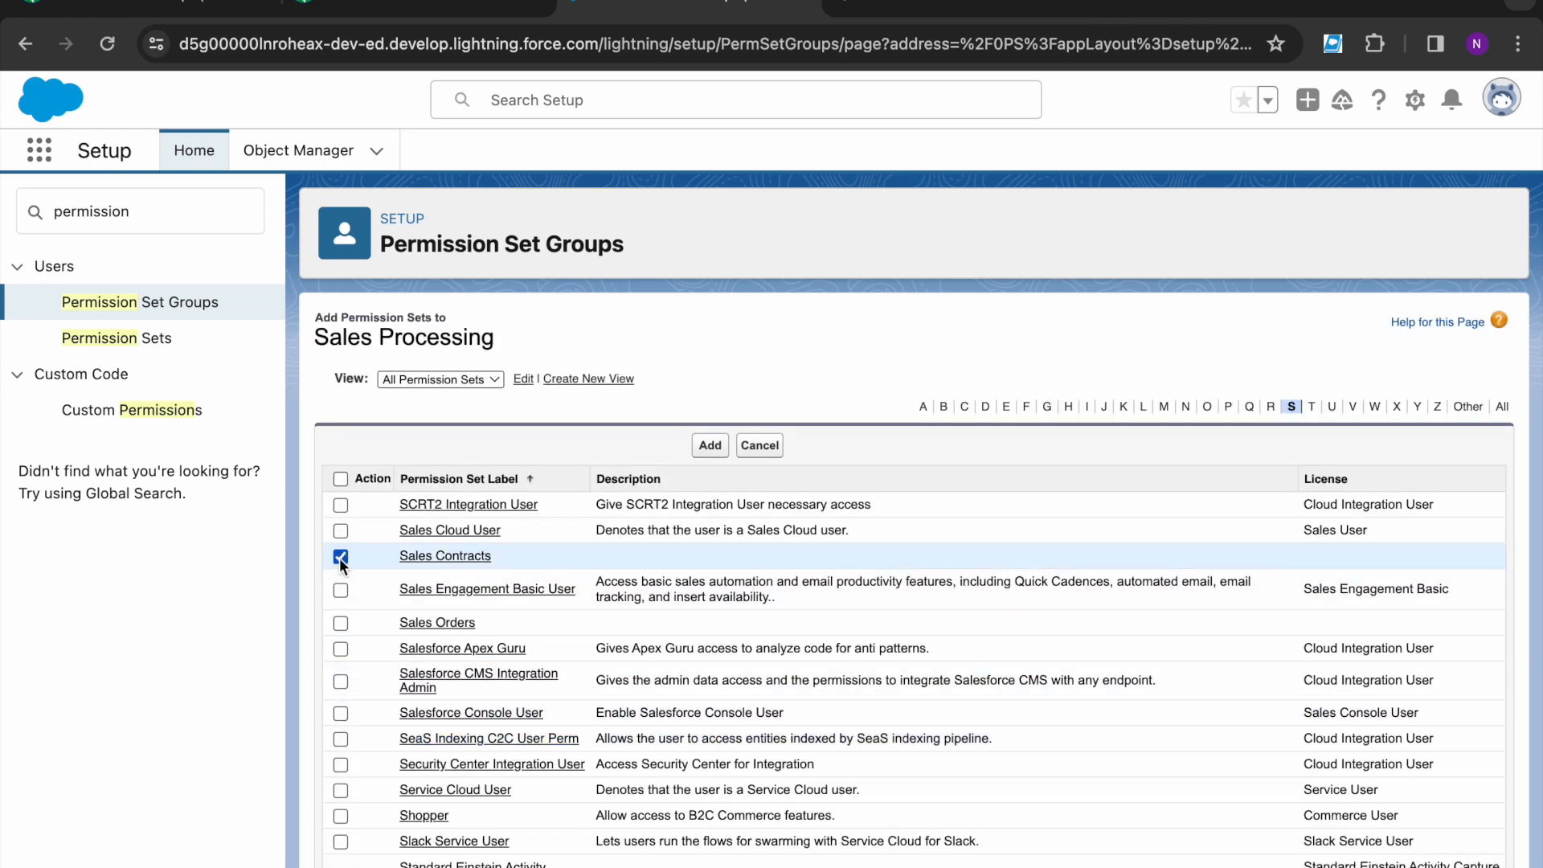
{"action": "left_click", "coordinate": [341, 623]}
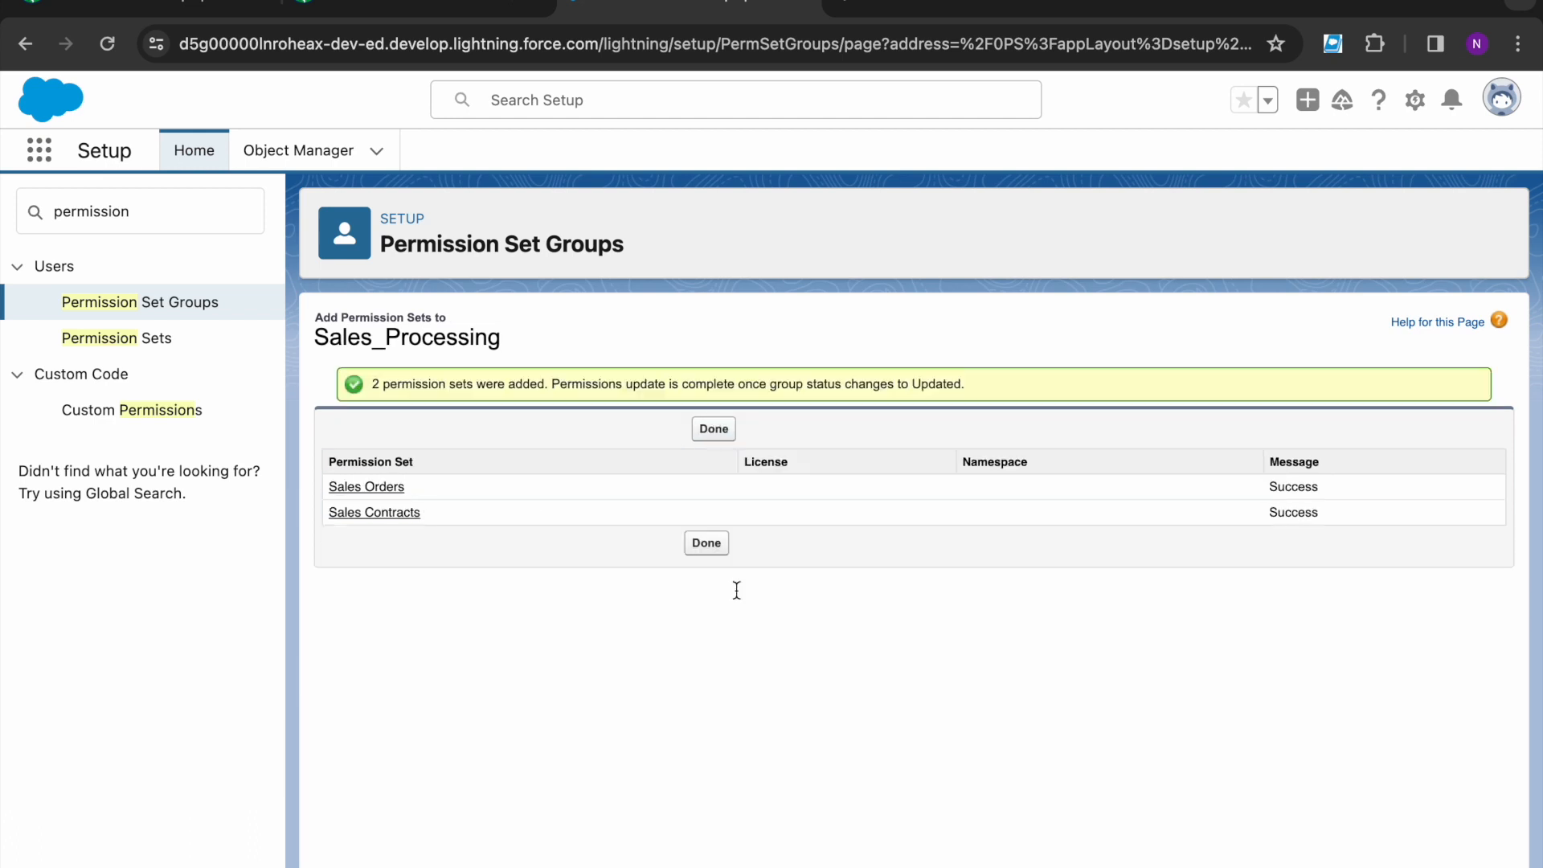
{"action": "left_click", "coordinate": [713, 430]}
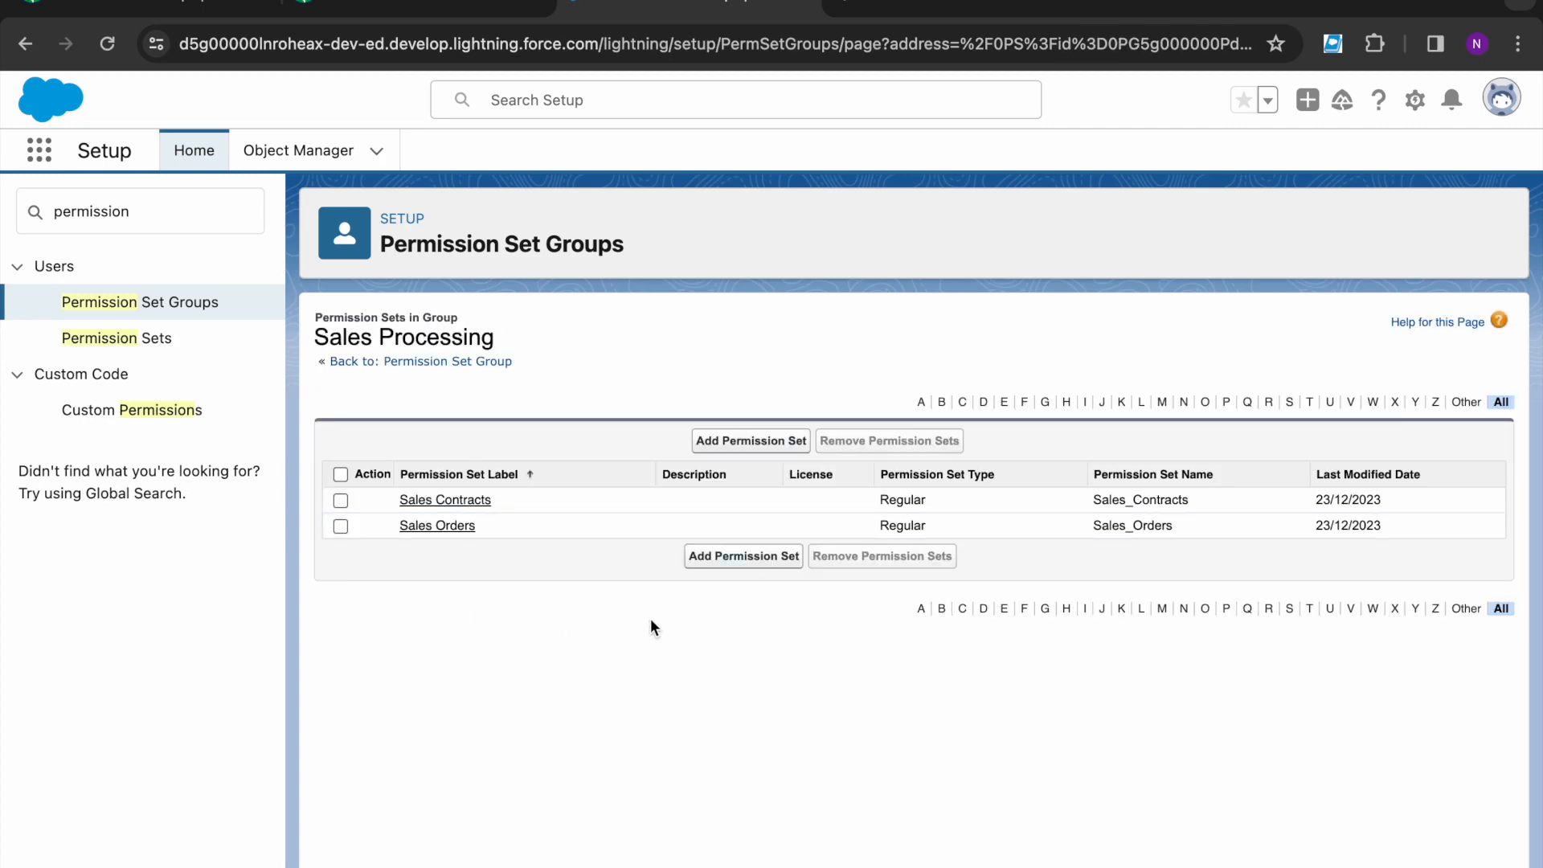
{"action": "left_click", "coordinate": [392, 18]}
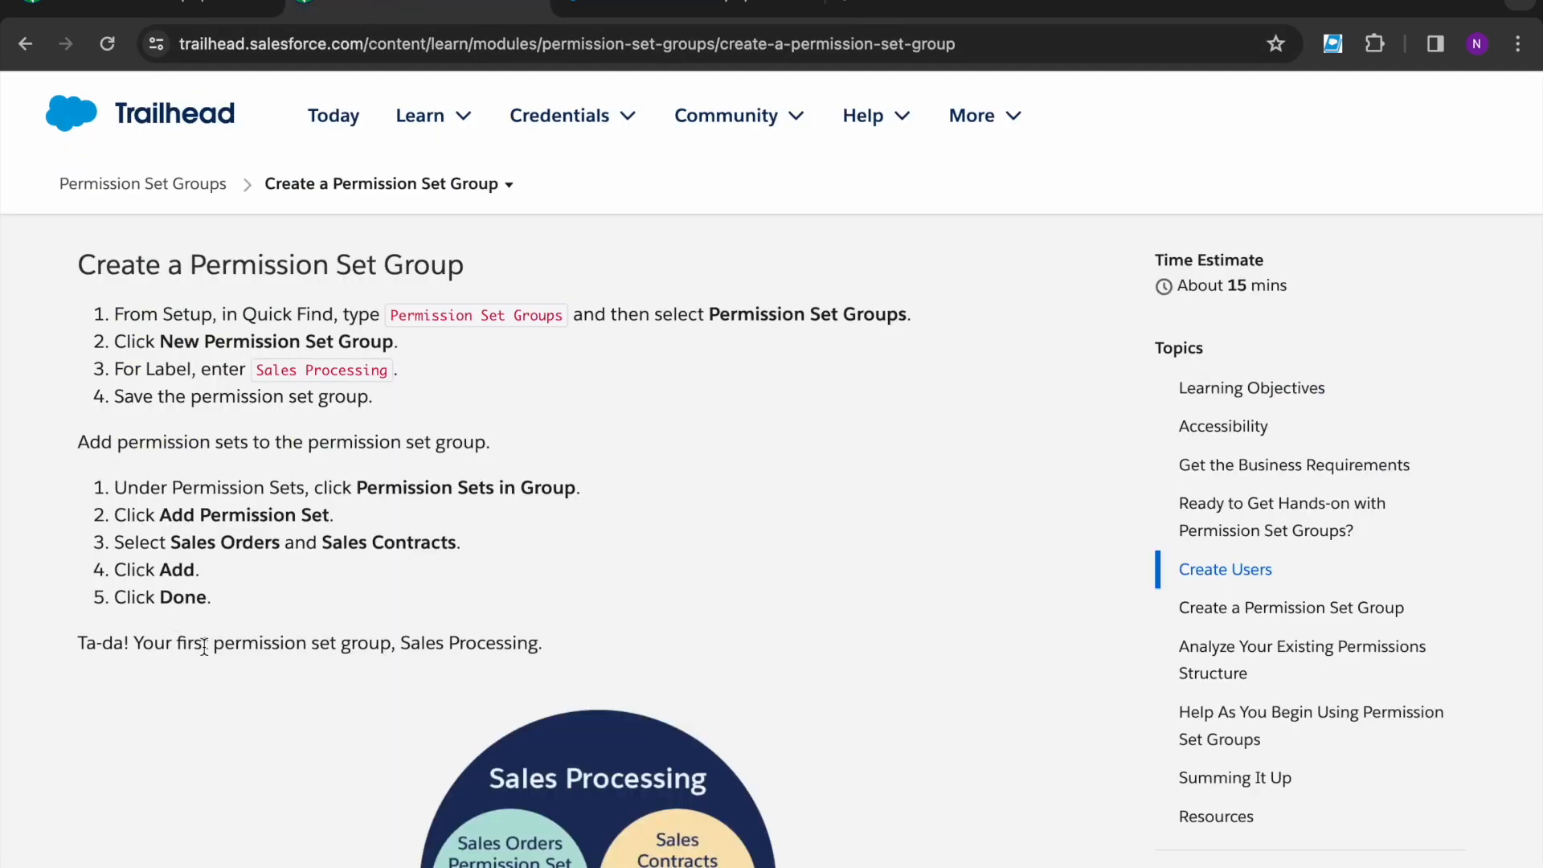
- Read the Trailhead steps for assigning users to the permission set group
{"action": "scroll", "coordinate": [165, 687], "scroll_direction": "down", "scroll_amount": 10}
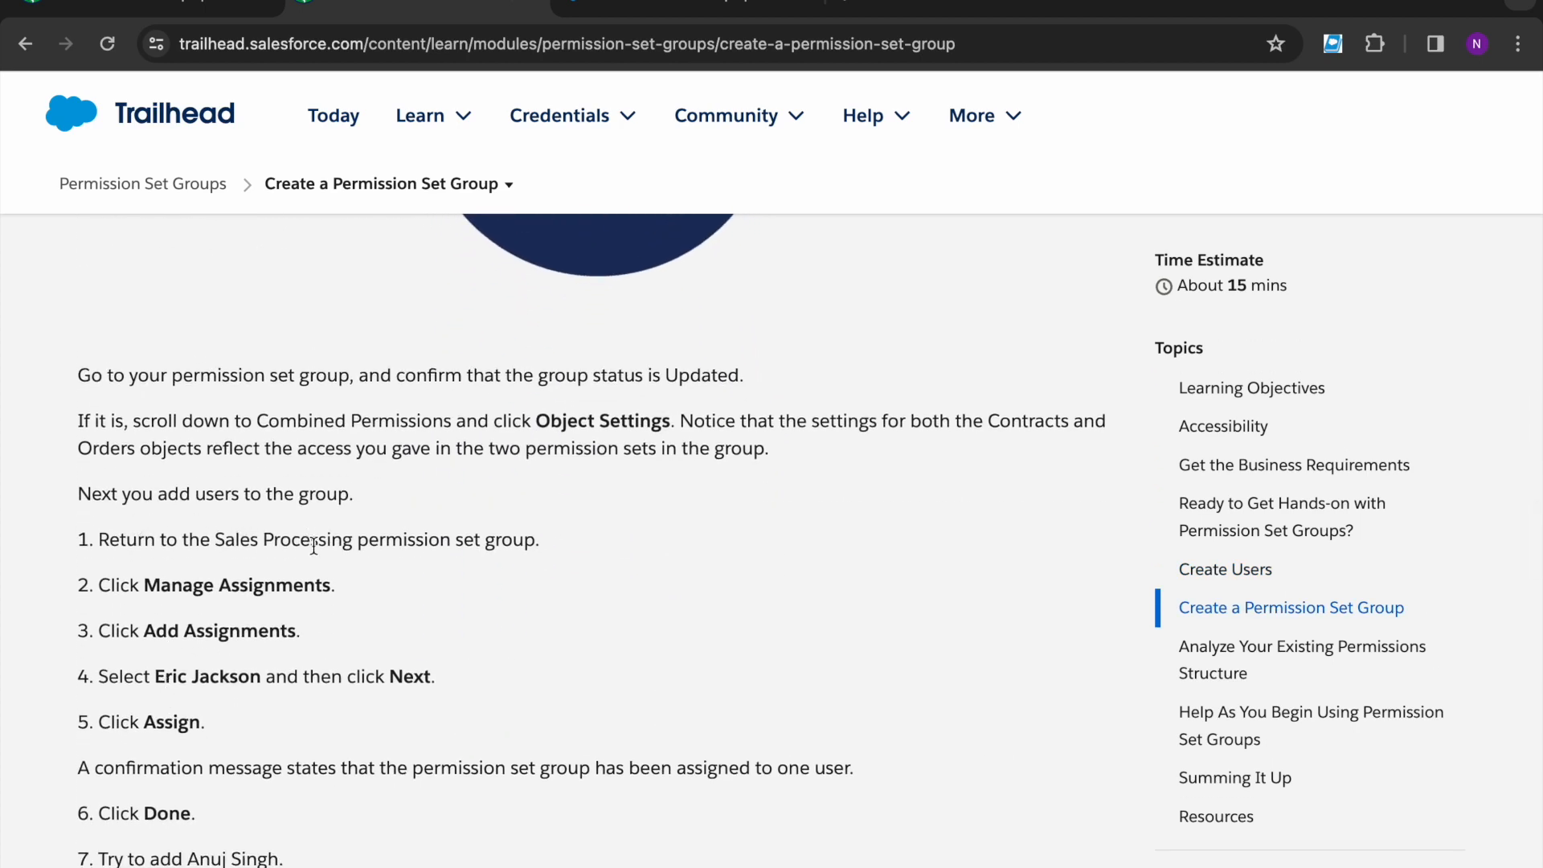
{"action": "left_click_drag", "start_coordinate": [361, 540], "coordinate": [577, 547]}
{"action": "left_click", "coordinate": [575, 546]}
- Open the Sales Processing group's Manage Assignments page in Setup
{"action": "left_click", "coordinate": [633, 4]}
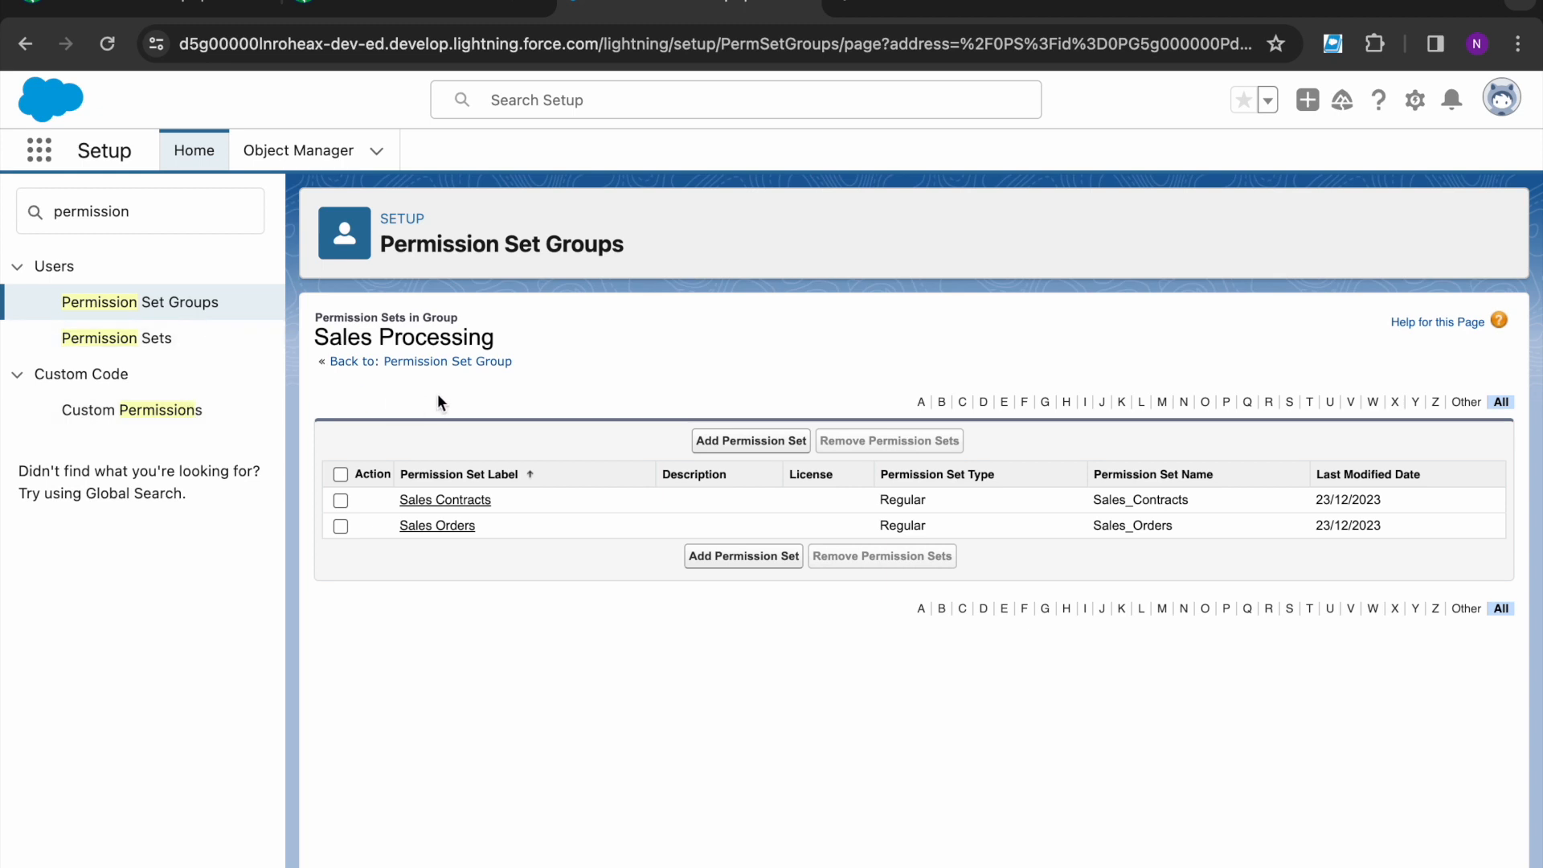
{"action": "left_click", "coordinate": [463, 367]}
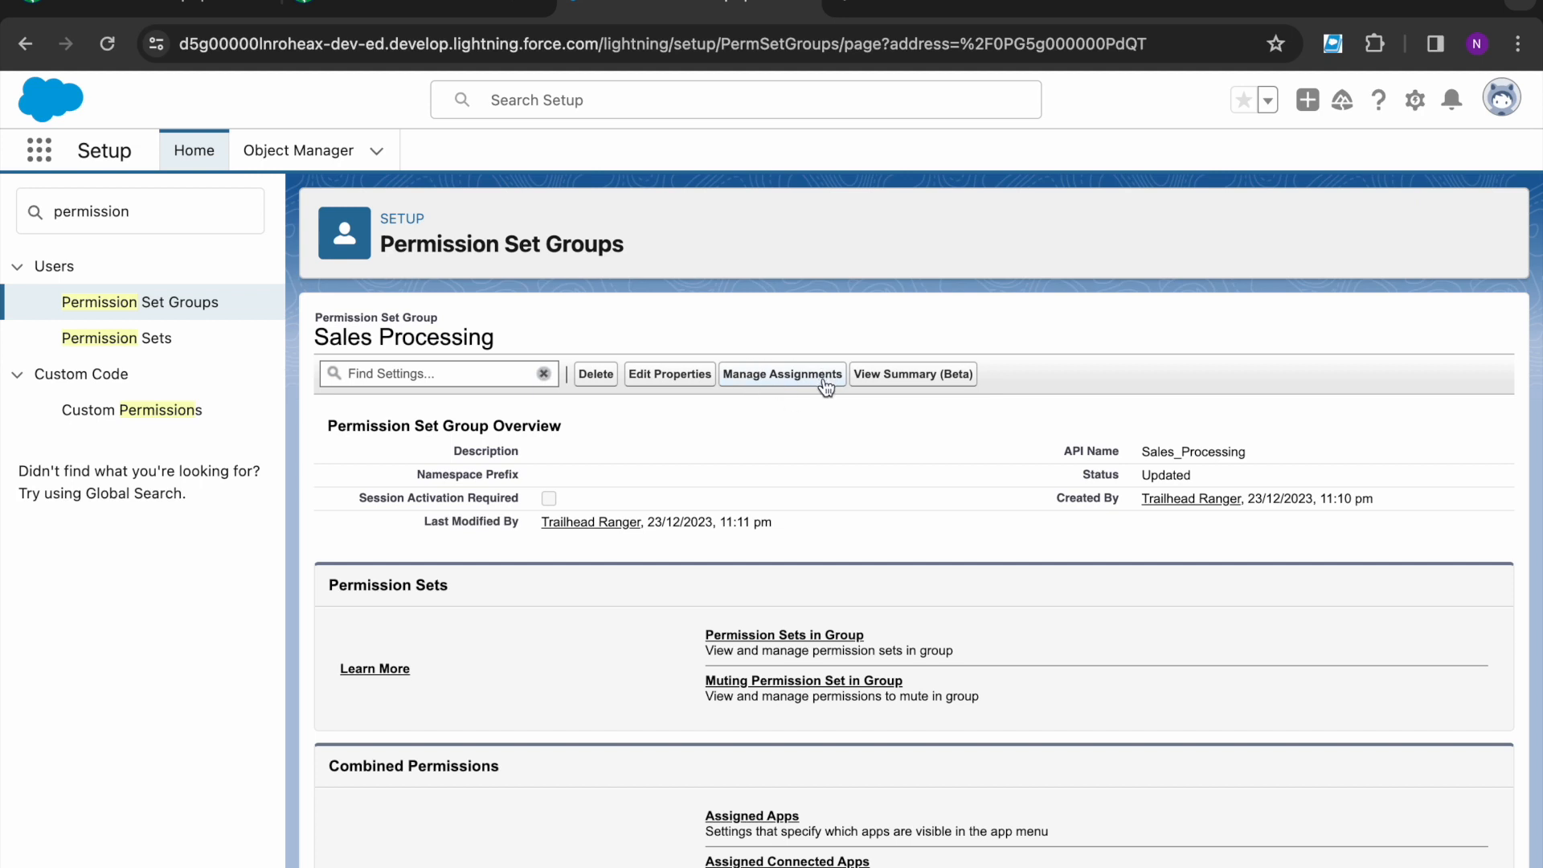
{"action": "left_click", "coordinate": [418, 10]}
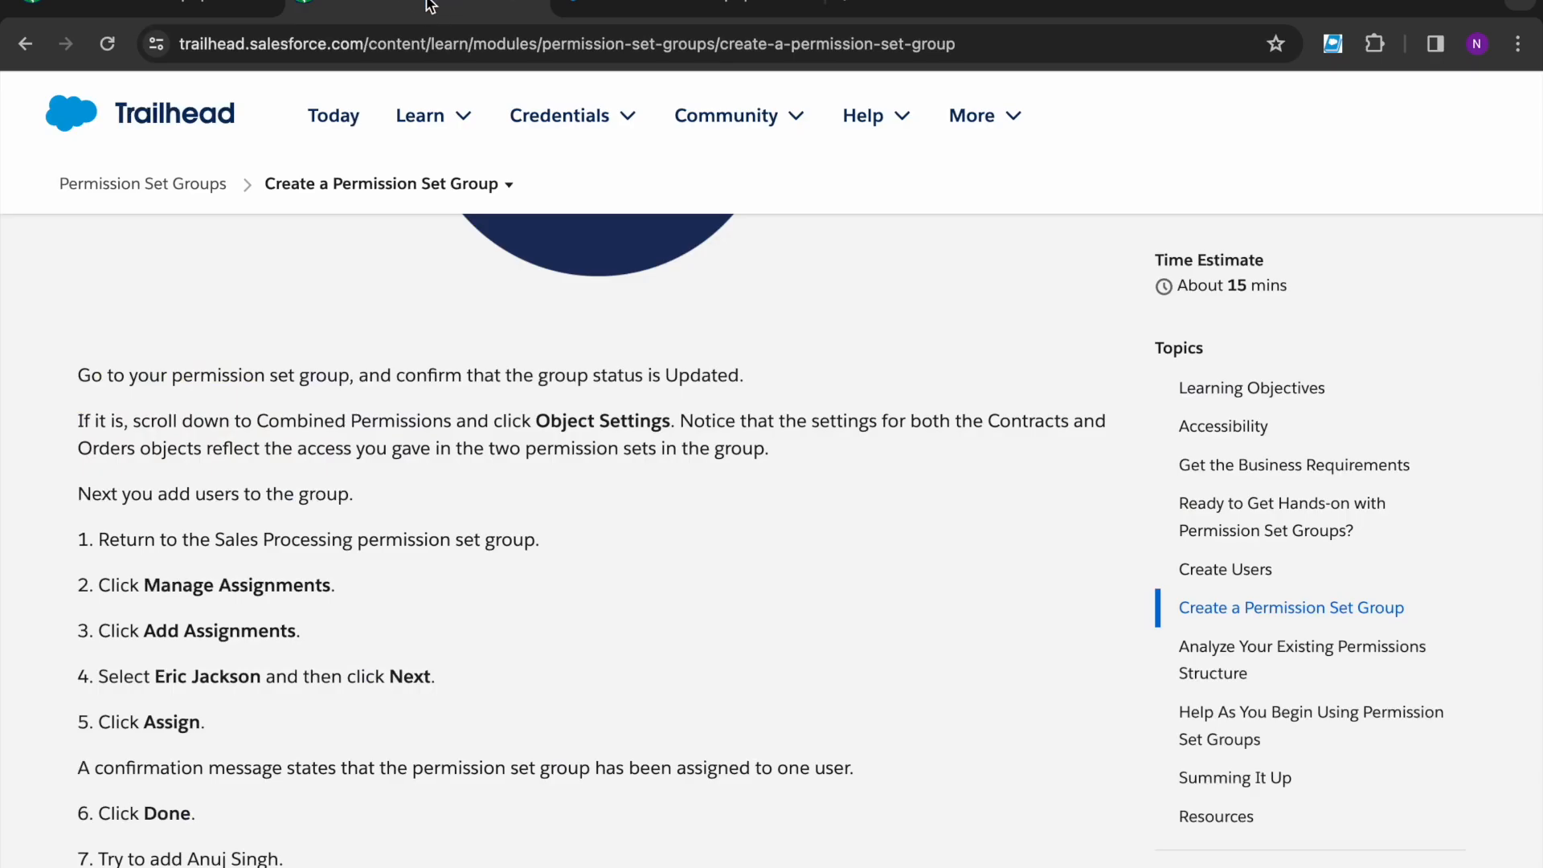
{"action": "scroll", "coordinate": [253, 715], "scroll_direction": "down", "scroll_amount": 2}
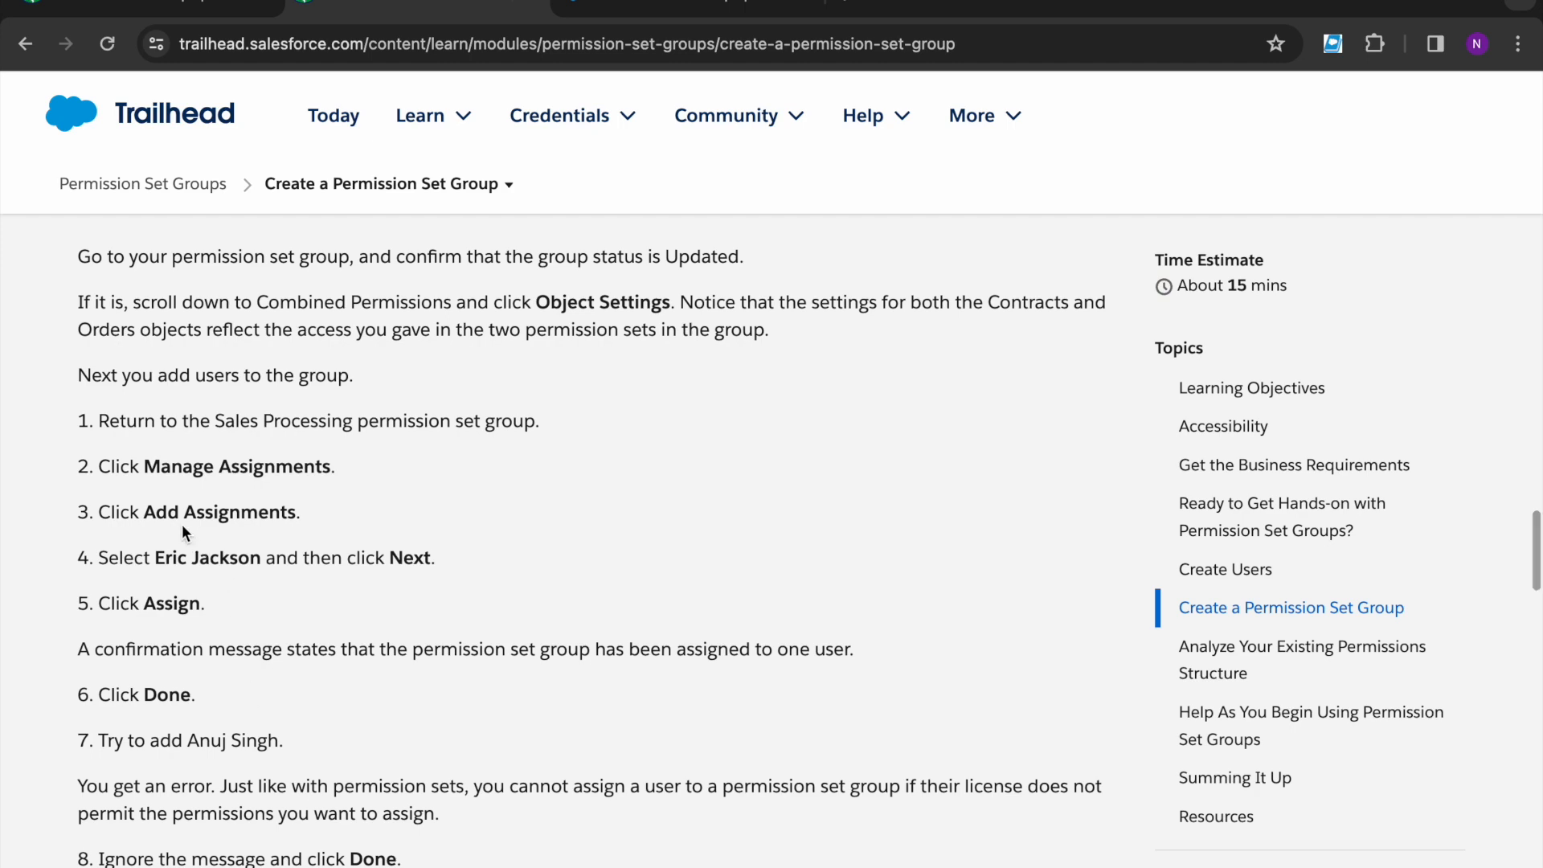
{"action": "left_click", "coordinate": [610, 7]}
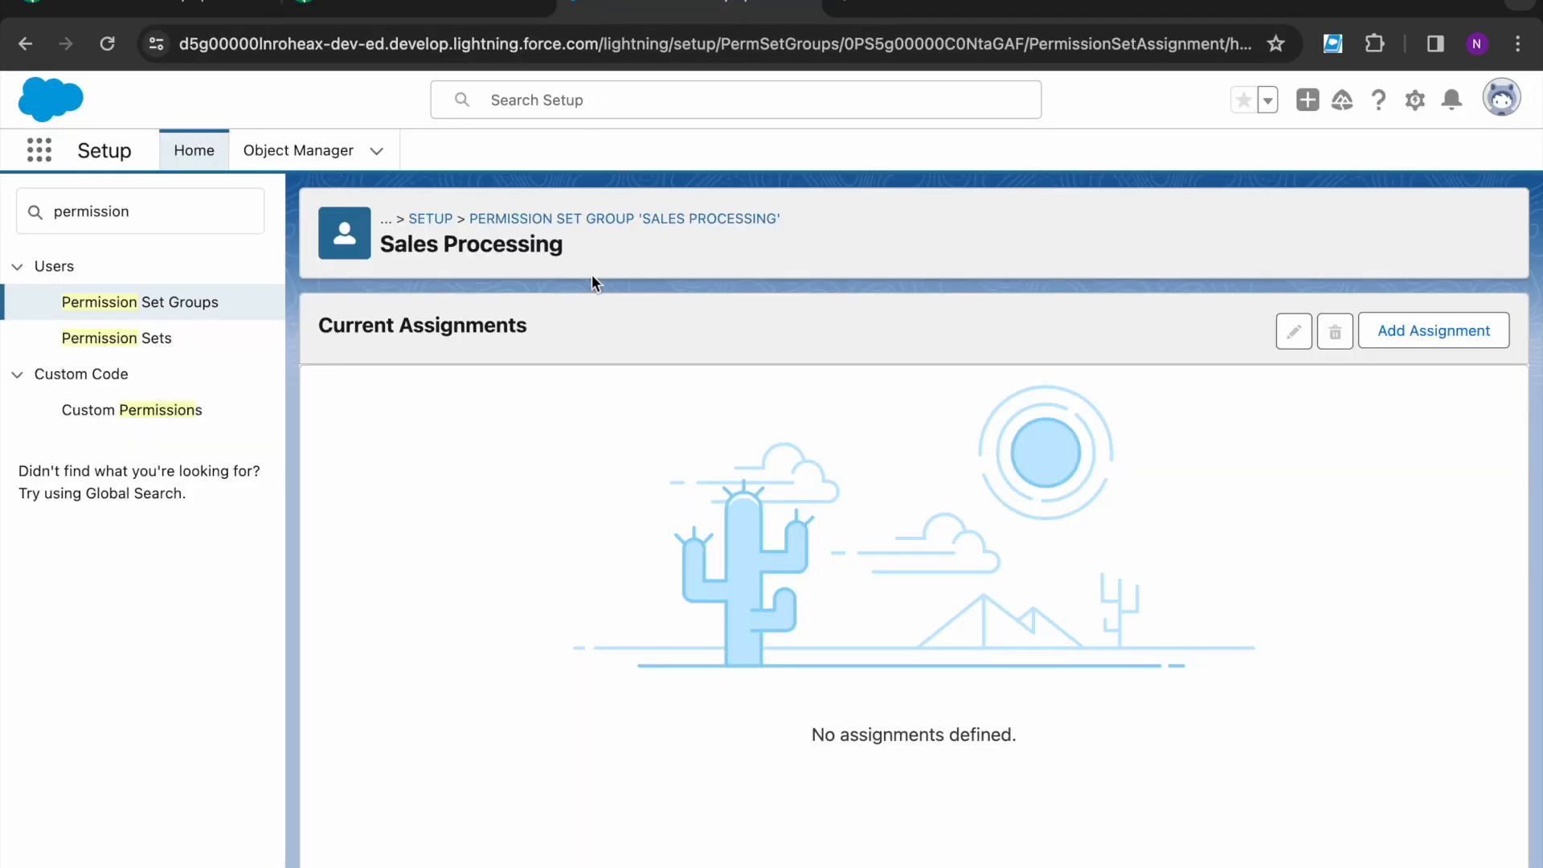
- Assign the Minimum Access - Salesforce CEO user to Sales Processing with no expiration date
{"action": "left_click", "coordinate": [1434, 330]}
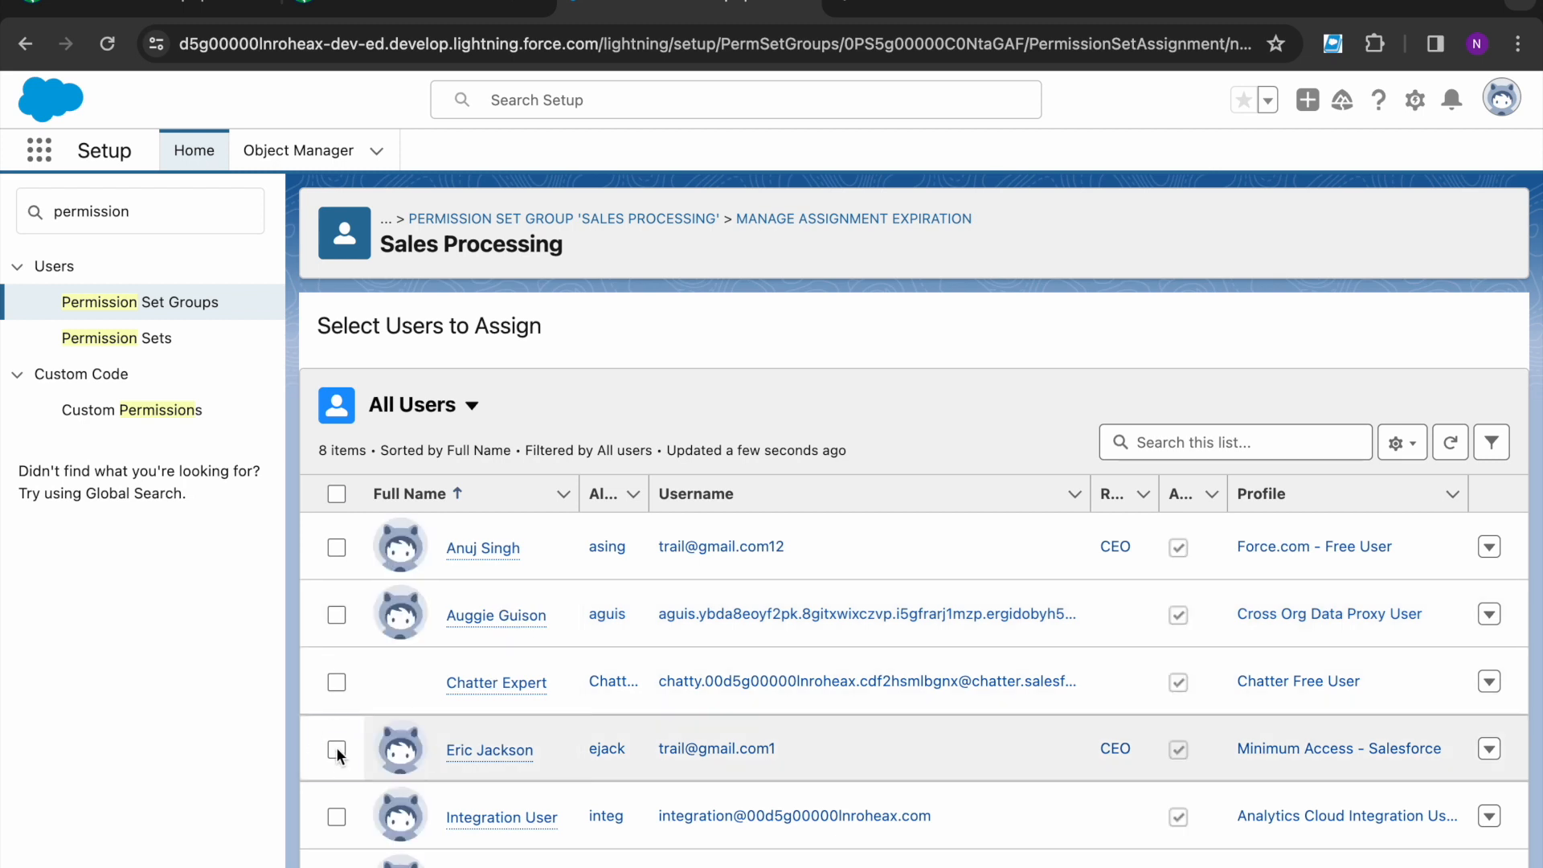
{"action": "left_click", "coordinate": [335, 748]}
{"action": "left_click", "coordinate": [1393, 858]}
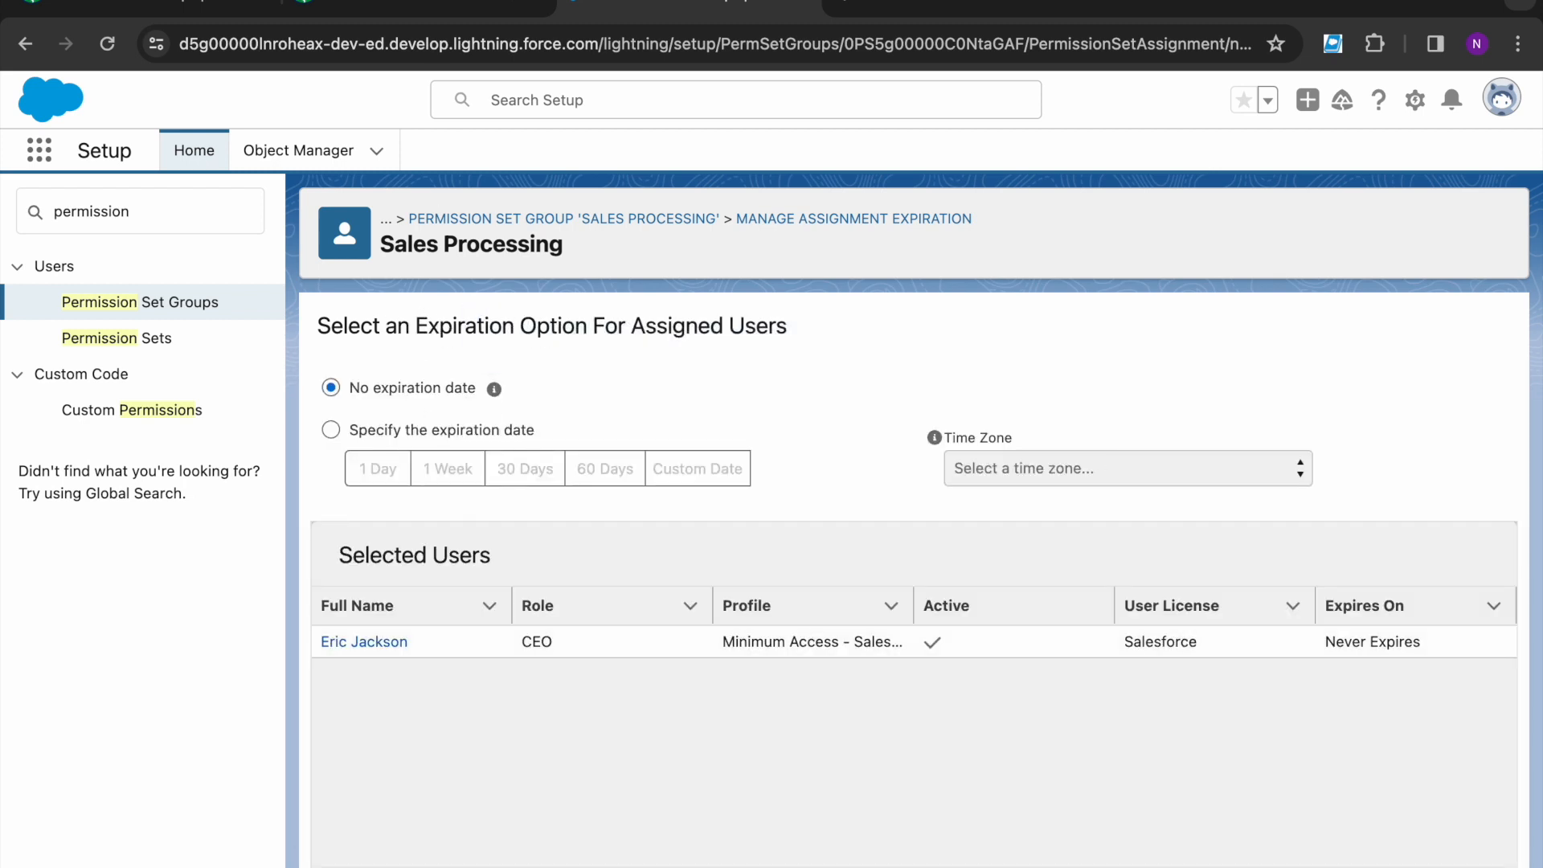
{"action": "key", "text": "ctrl+shift+Tab"}
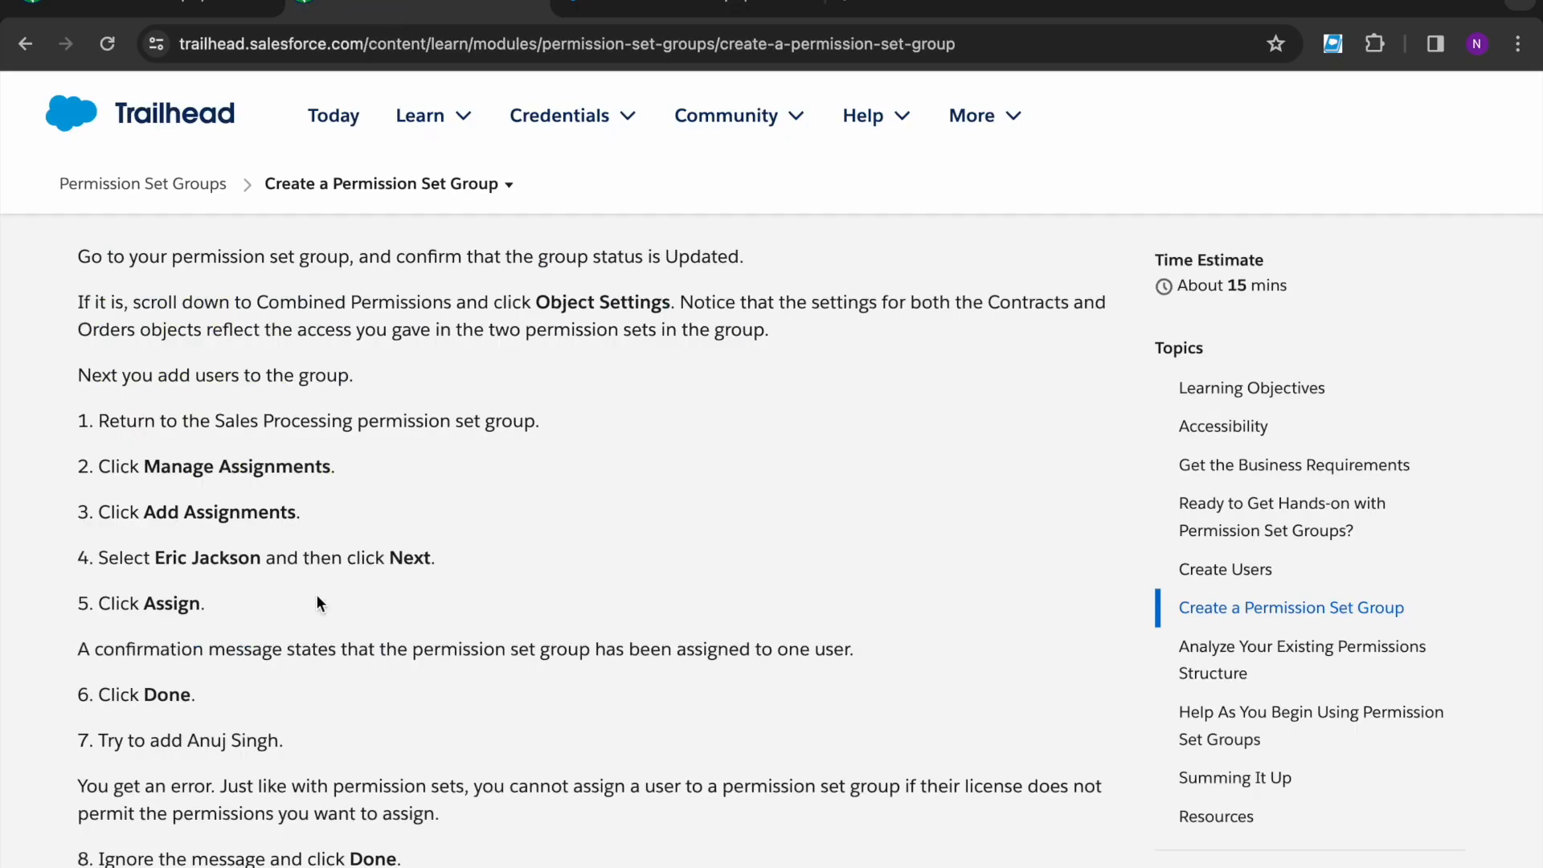
{"action": "scroll", "coordinate": [313, 643], "scroll_direction": "down", "scroll_amount": 1}
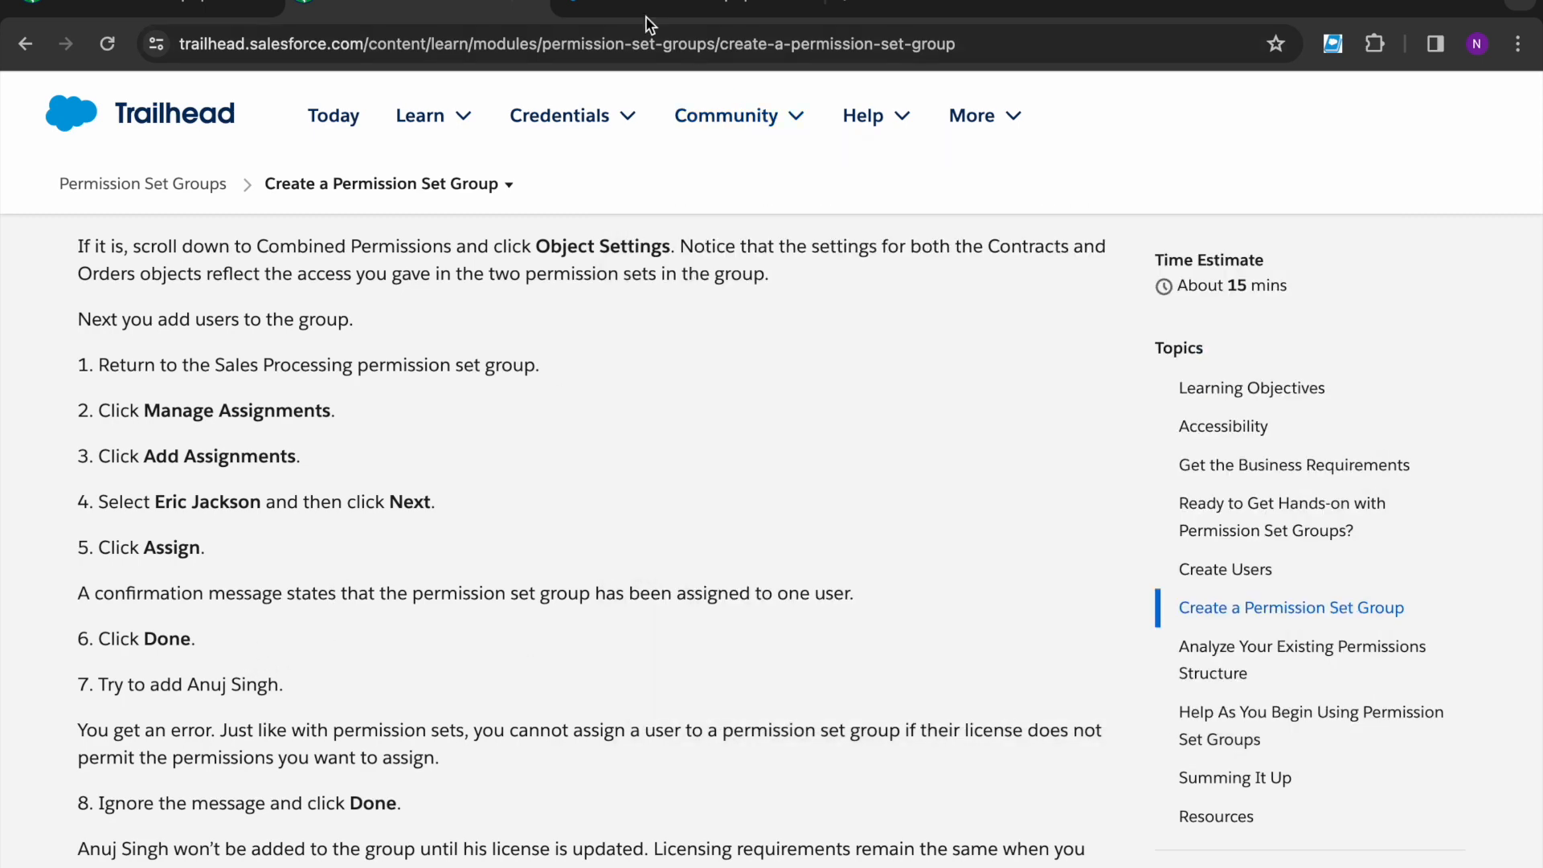
{"action": "left_click", "coordinate": [646, 17]}
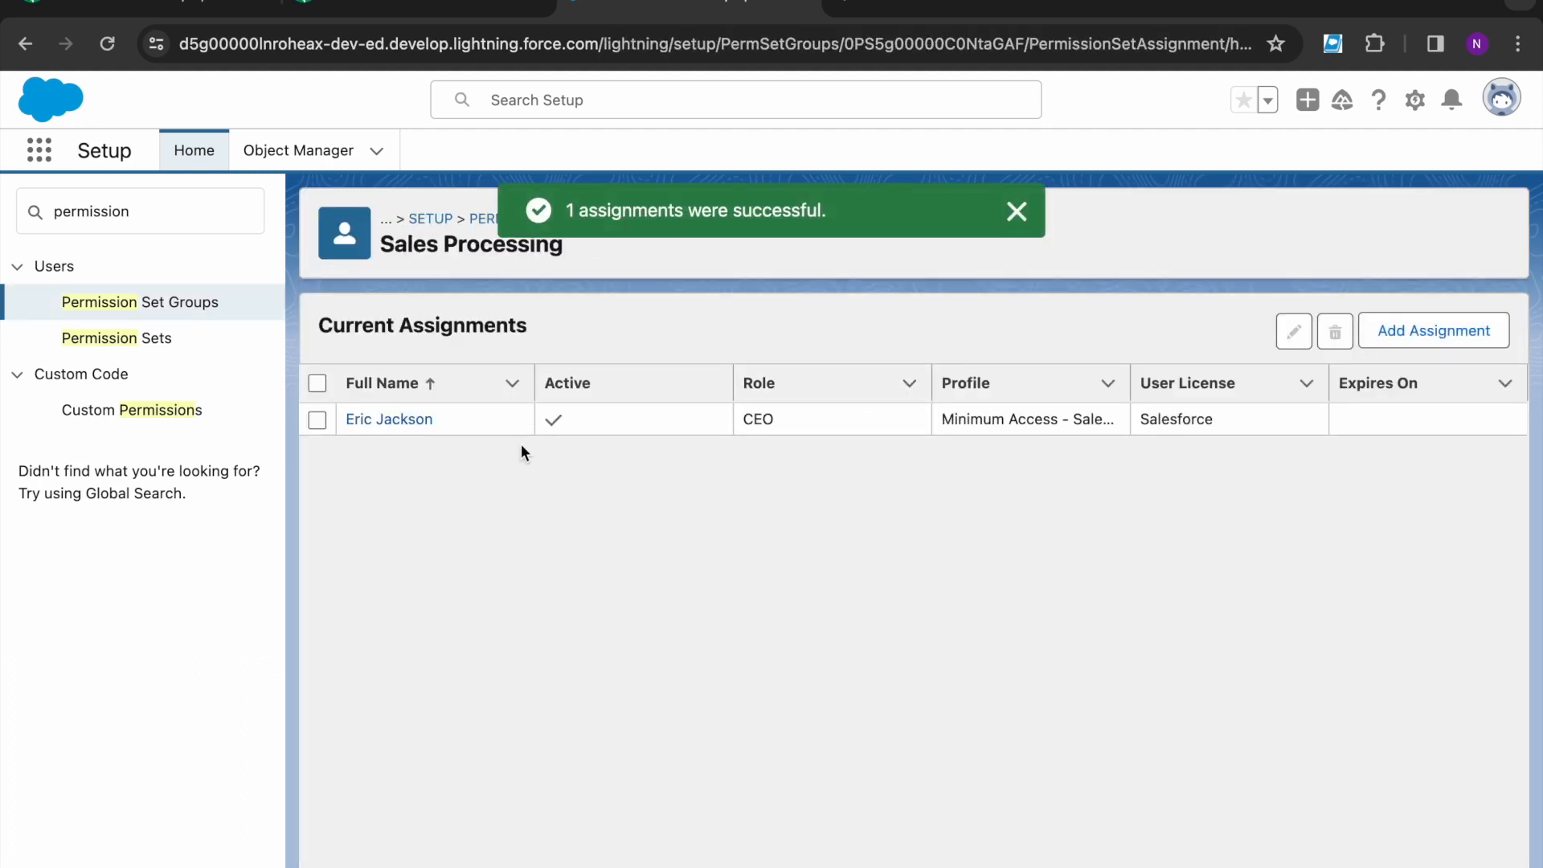
{"action": "left_click", "coordinate": [384, 8]}
{"action": "scroll", "coordinate": [344, 344], "scroll_direction": "down", "scroll_amount": 3}
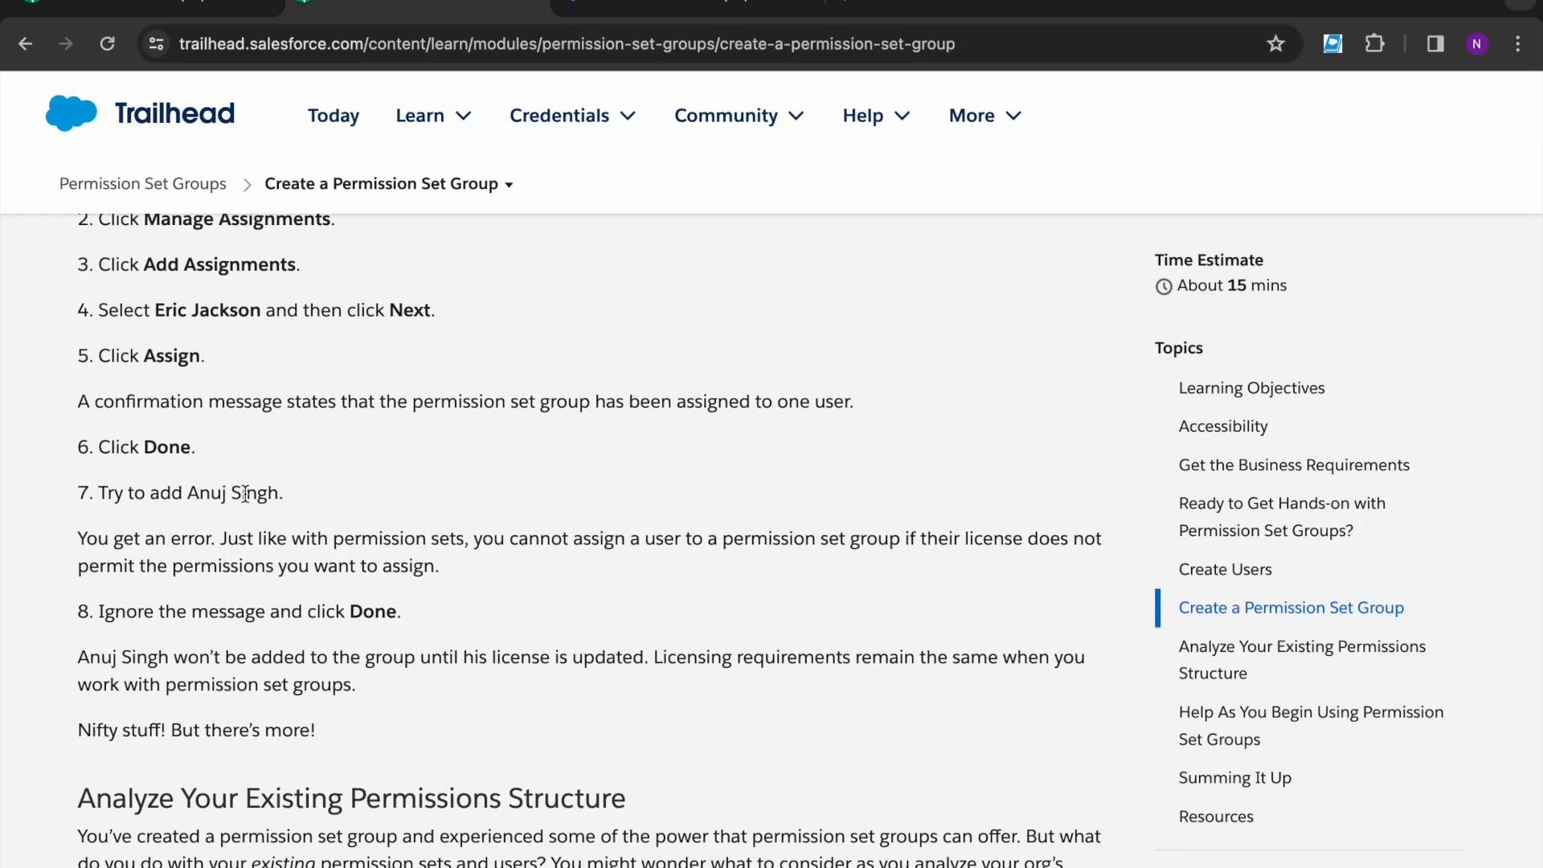
- Assign the Force.com - Free user to Sales Processing; it fails on Activate Orders licensing
{"action": "left_click", "coordinate": [604, 12]}
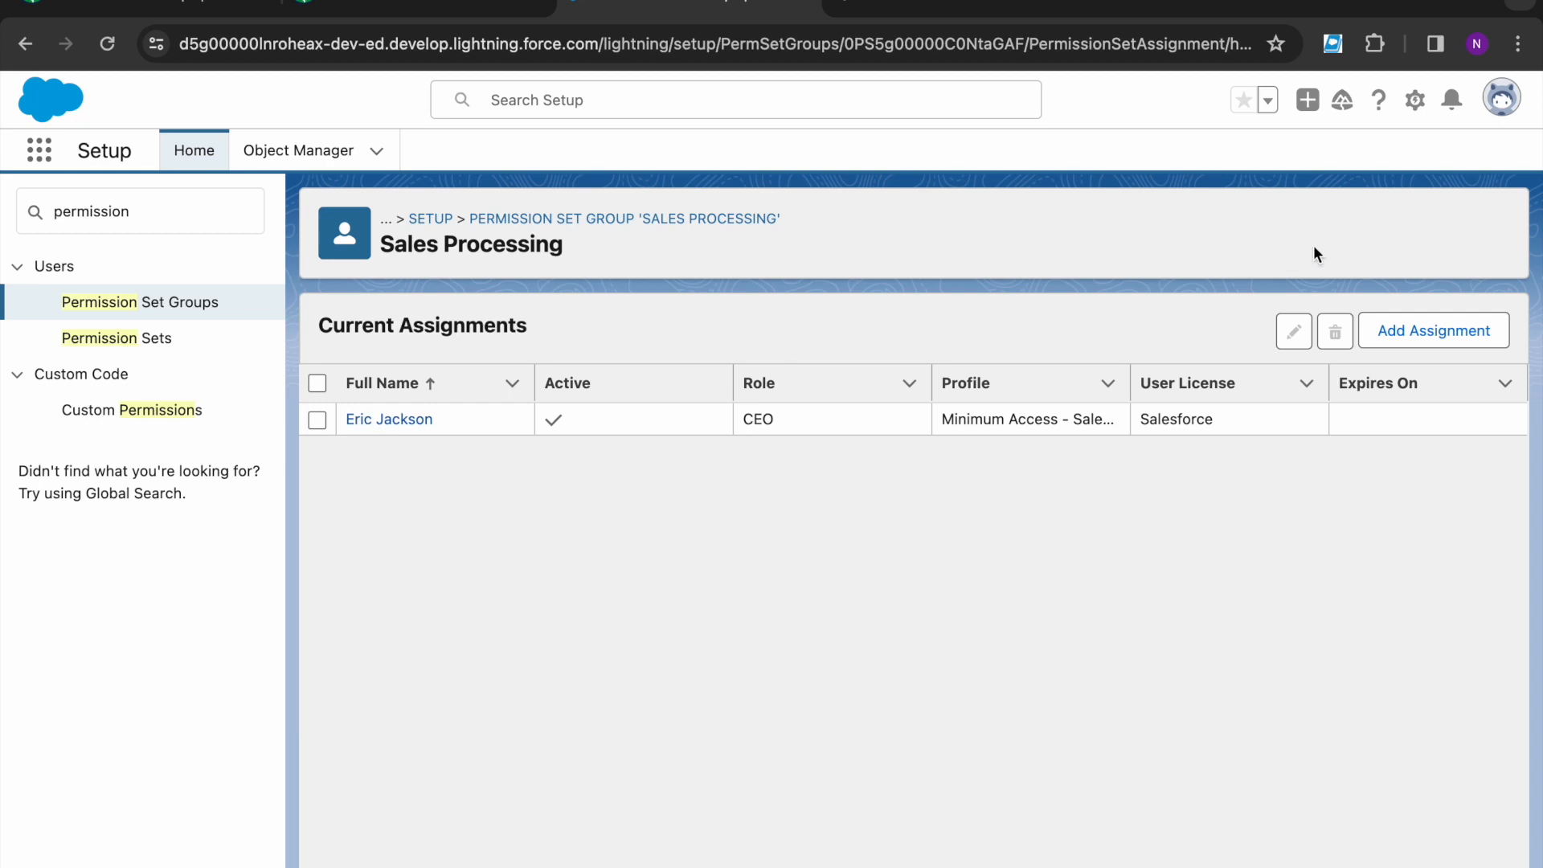
{"action": "left_click", "coordinate": [1396, 333]}
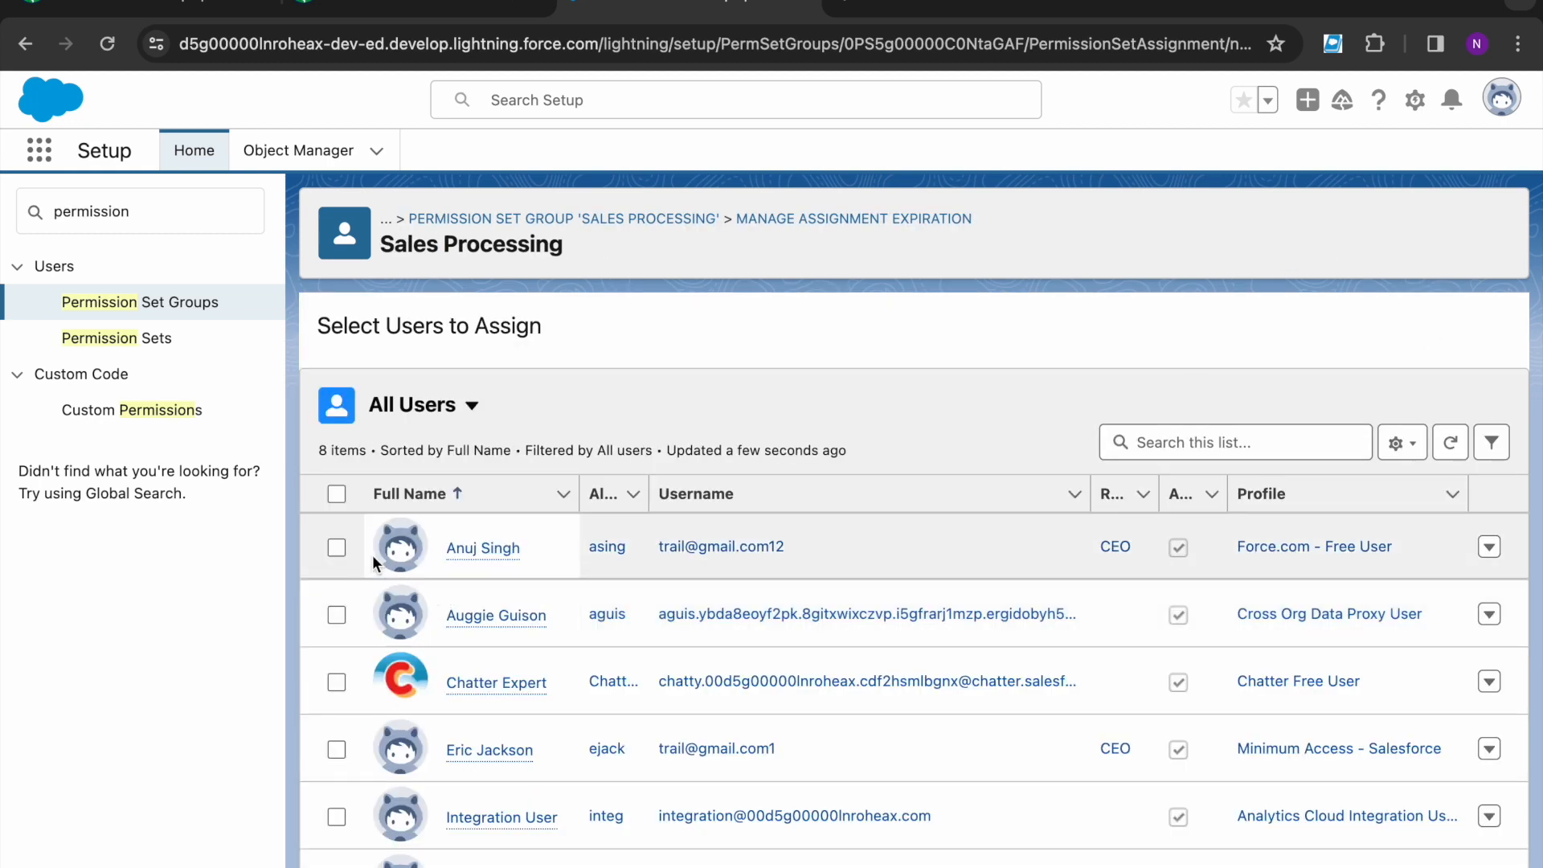
{"action": "left_click", "coordinate": [338, 548]}
{"action": "left_click", "coordinate": [1486, 864]}
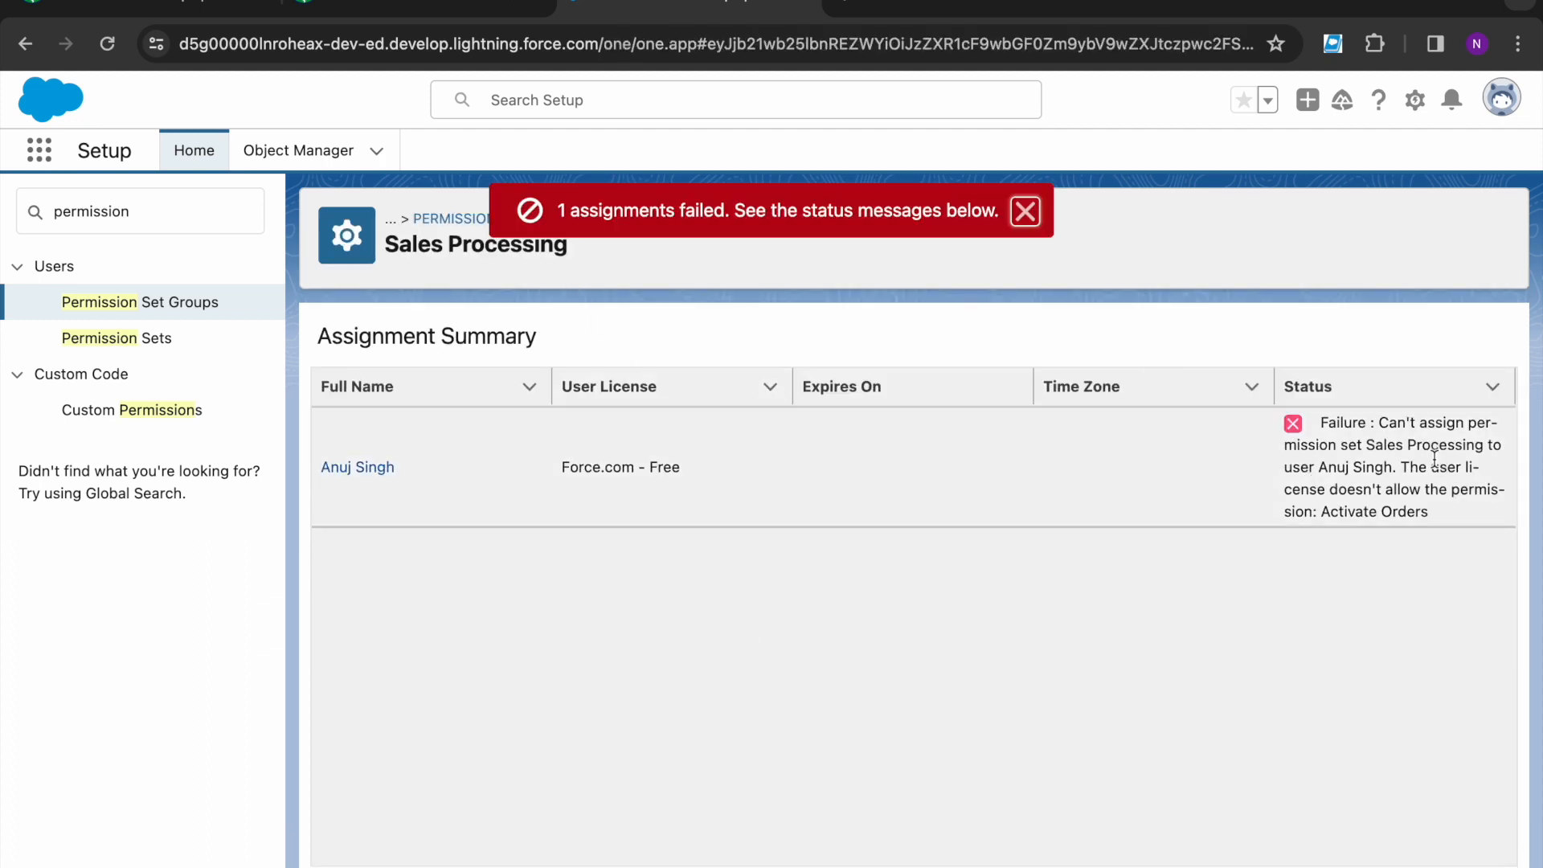
{"action": "left_click_drag", "start_coordinate": [1406, 470], "coordinate": [1506, 495]}
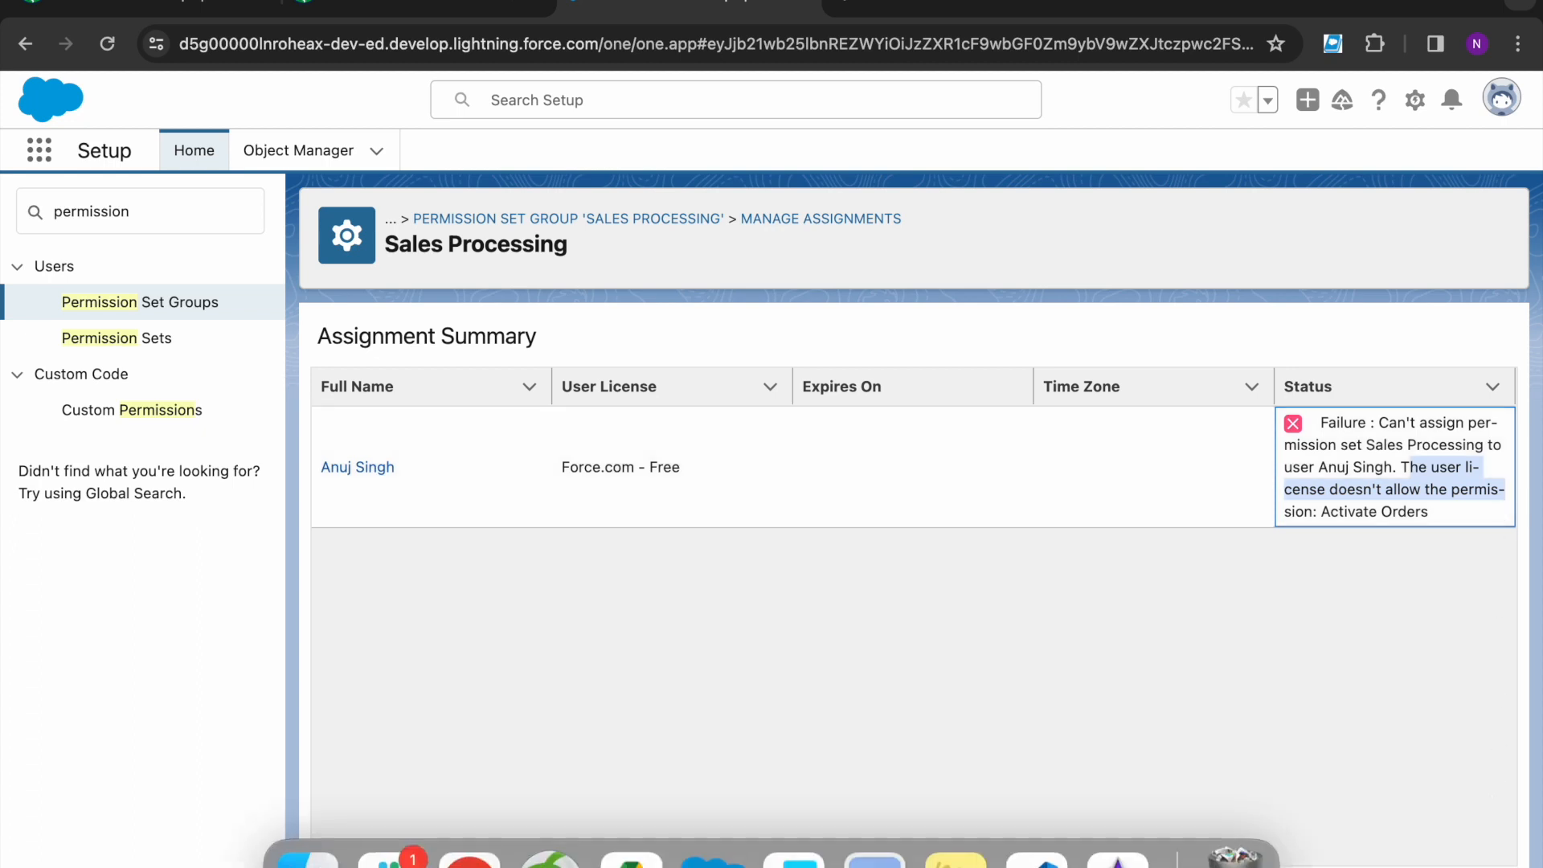
{"action": "left_click", "coordinate": [1486, 865]}
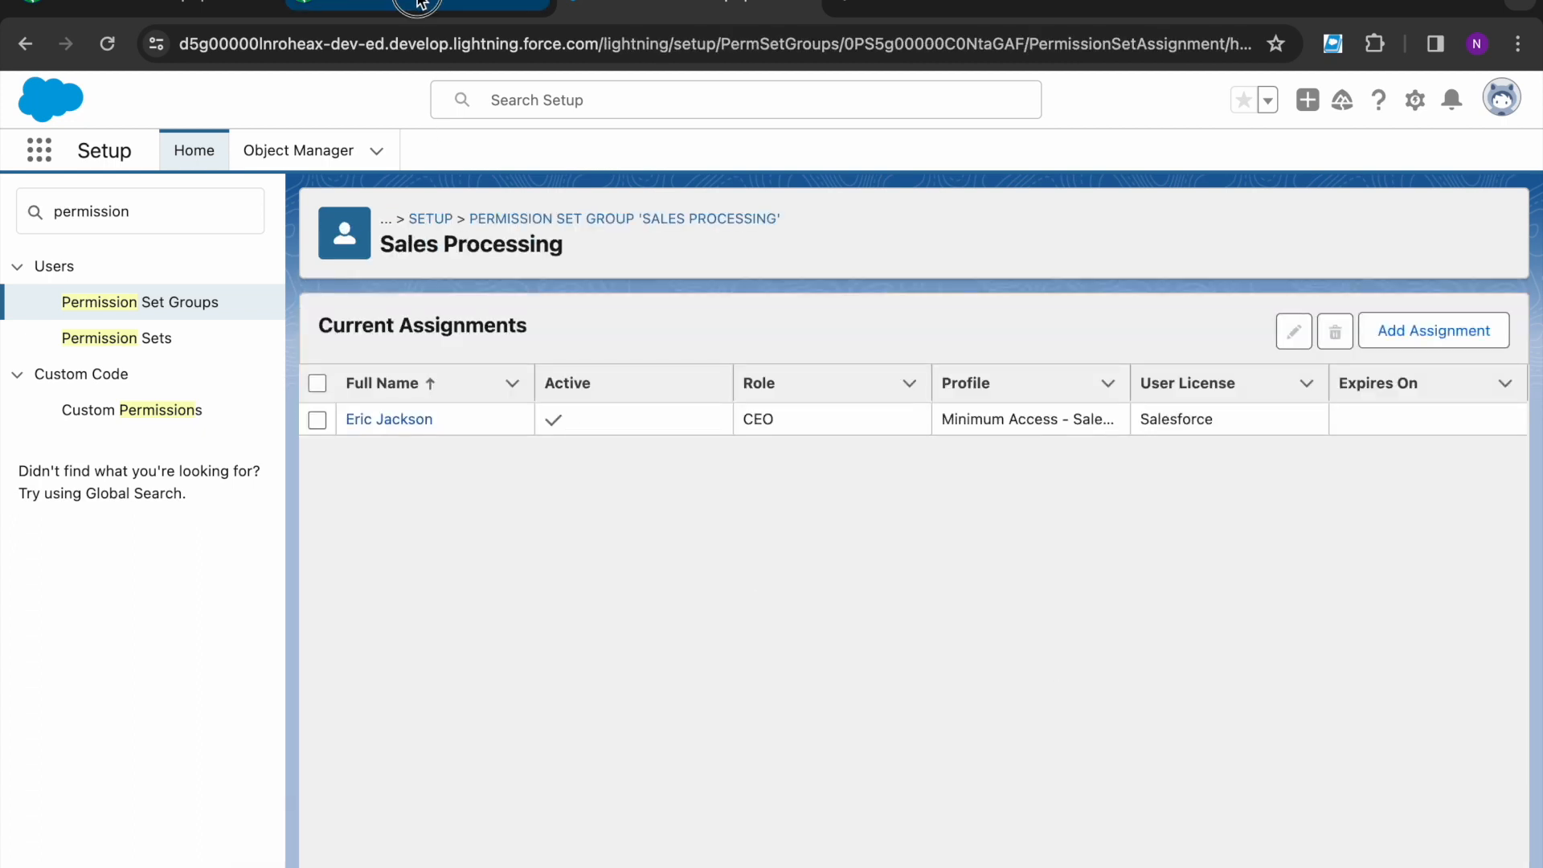
- Read the Trailhead challenge requirement for the Sales Orders permission set
{"action": "left_click", "coordinate": [418, 7]}
{"action": "scroll", "coordinate": [291, 584], "scroll_direction": "down", "scroll_amount": 6}
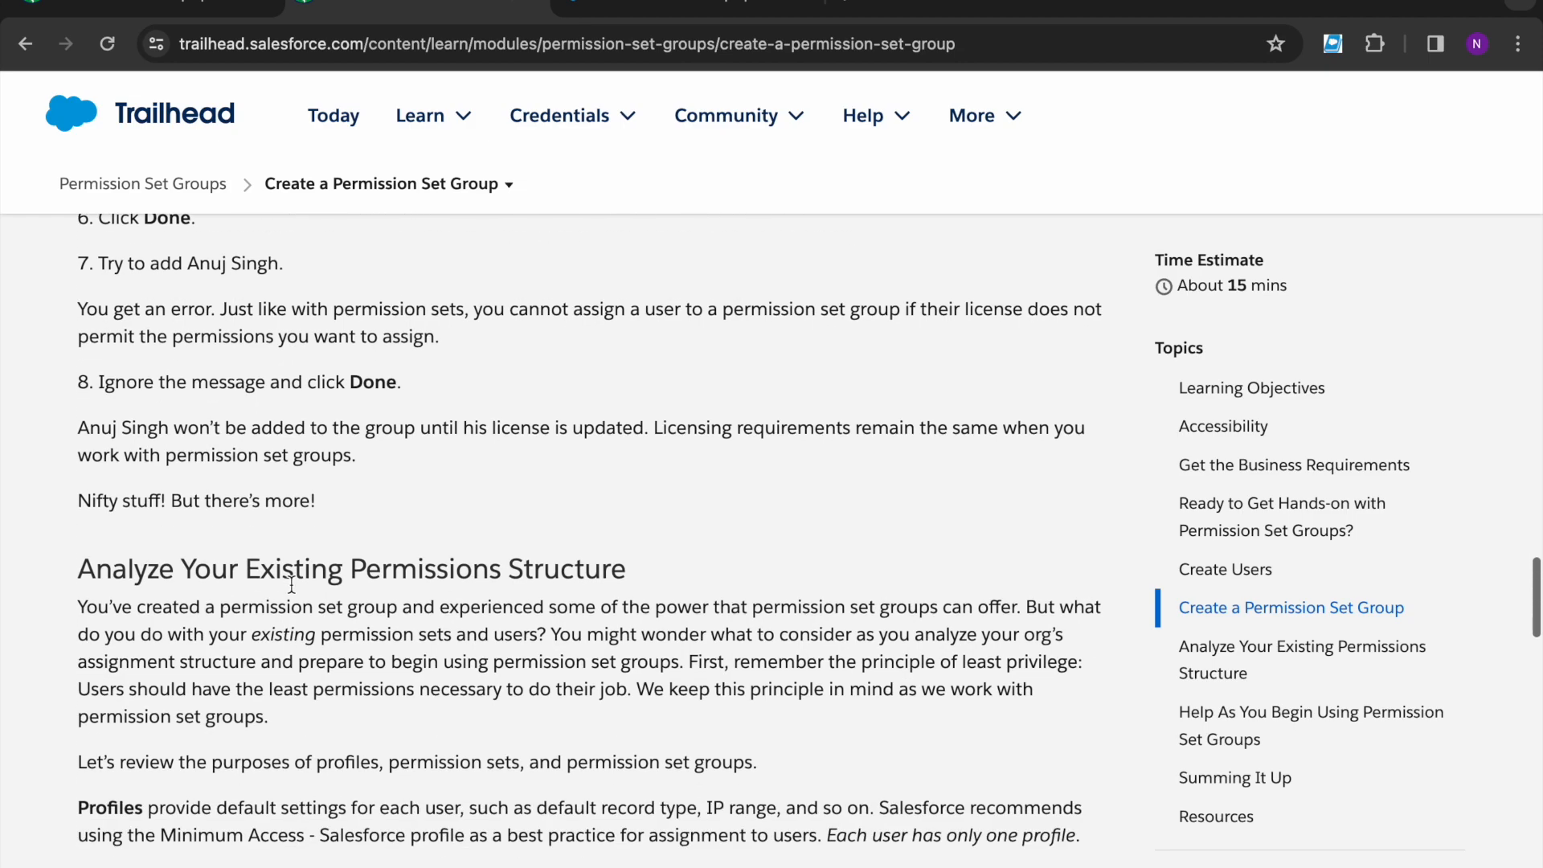
{"action": "scroll", "coordinate": [291, 584], "scroll_direction": "down", "scroll_amount": 5}
{"action": "scroll", "coordinate": [291, 584], "scroll_direction": "down", "scroll_amount": 20}
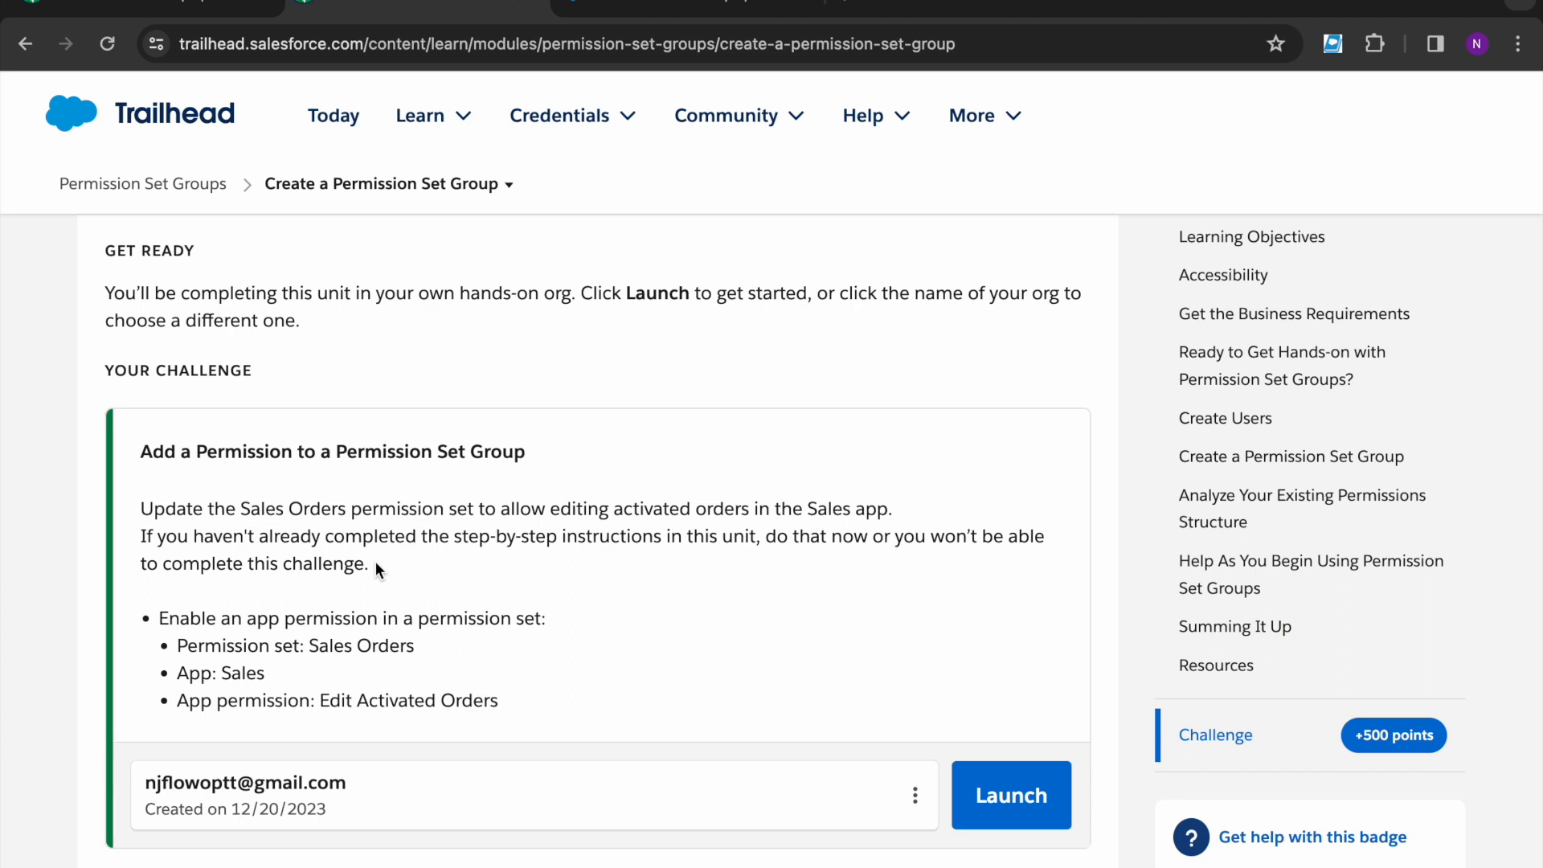
{"action": "scroll", "coordinate": [374, 560], "scroll_direction": "down", "scroll_amount": 1}
{"action": "left_click", "coordinate": [160, 568]}
{"action": "left_click_drag", "start_coordinate": [161, 568], "coordinate": [510, 568]}
{"action": "left_click", "coordinate": [511, 568]}
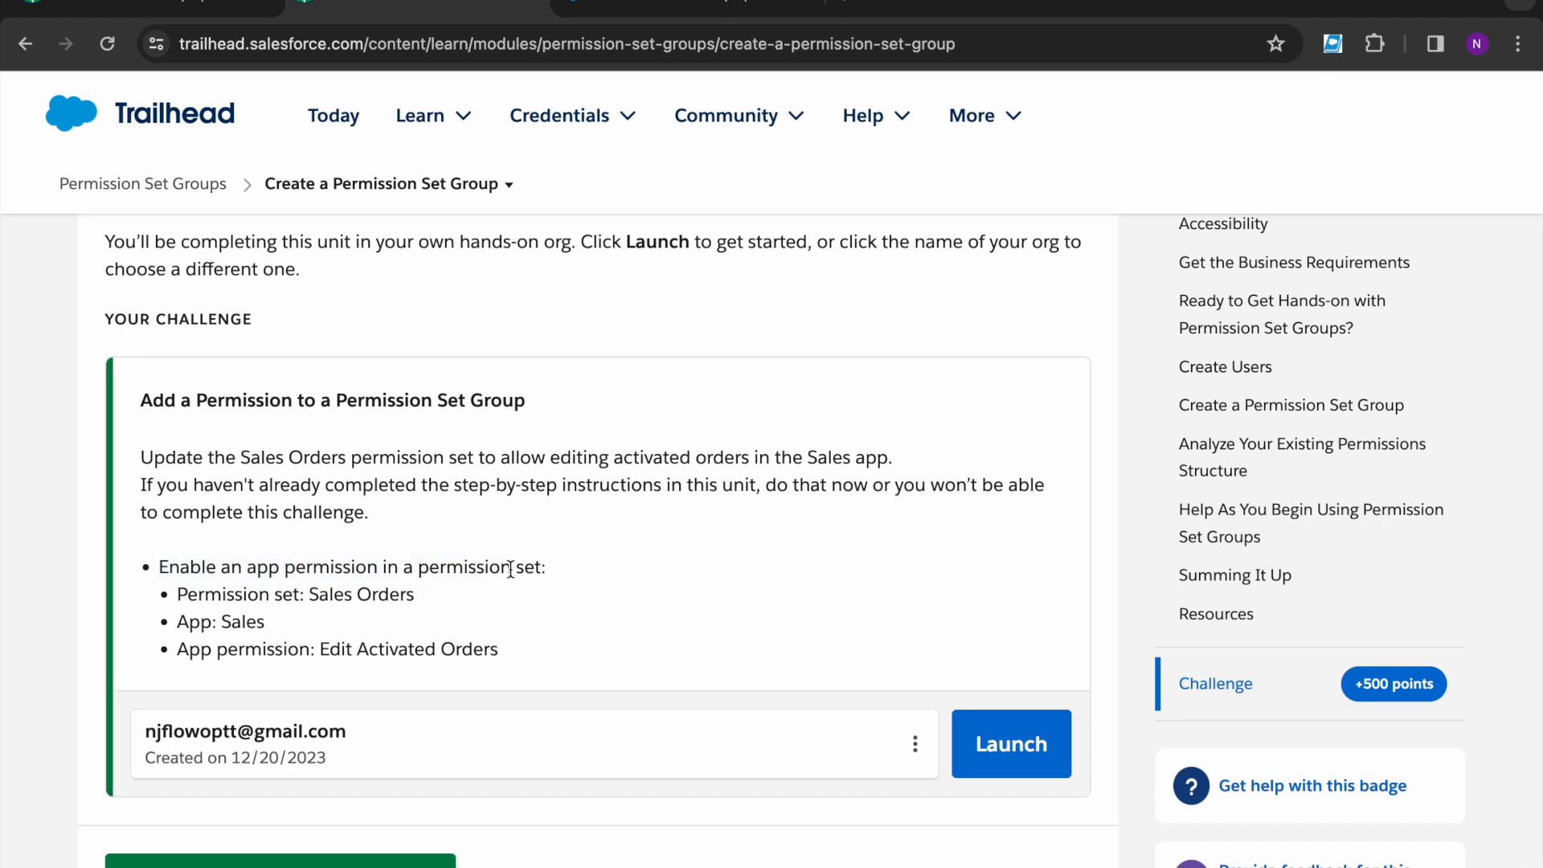
- Note the Sales app requirement and go back to Setup's Permission Sets list
{"action": "double_click", "coordinate": [243, 621]}
{"action": "left_click", "coordinate": [398, 631]}
{"action": "left_click", "coordinate": [679, 16]}
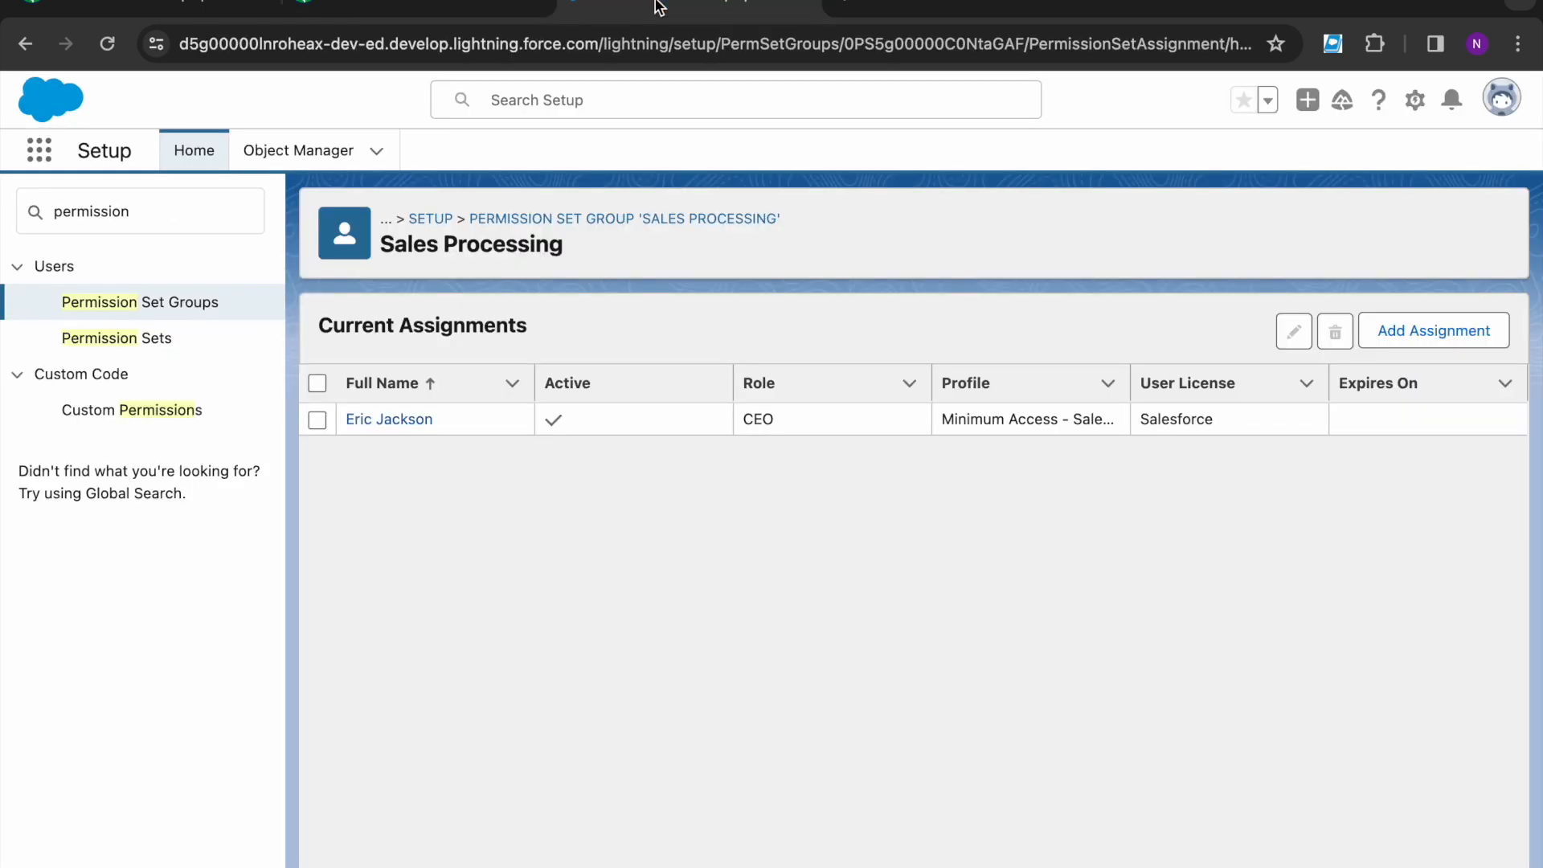
{"action": "left_click", "coordinate": [140, 339]}
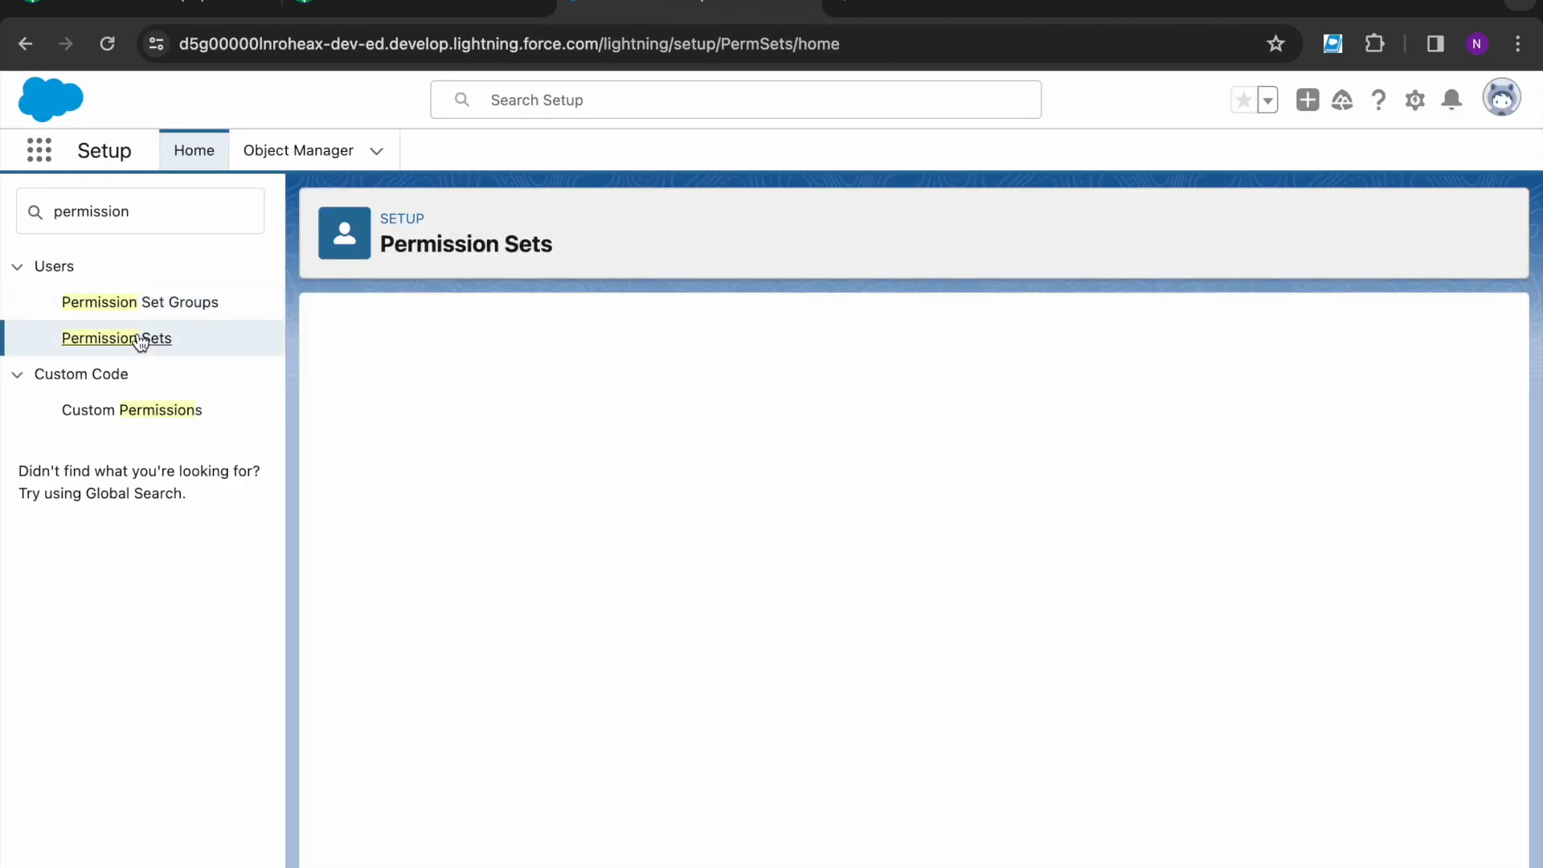
- Filter permission sets by S and open Sales Orders' App Permissions
{"action": "left_click", "coordinate": [1277, 452]}
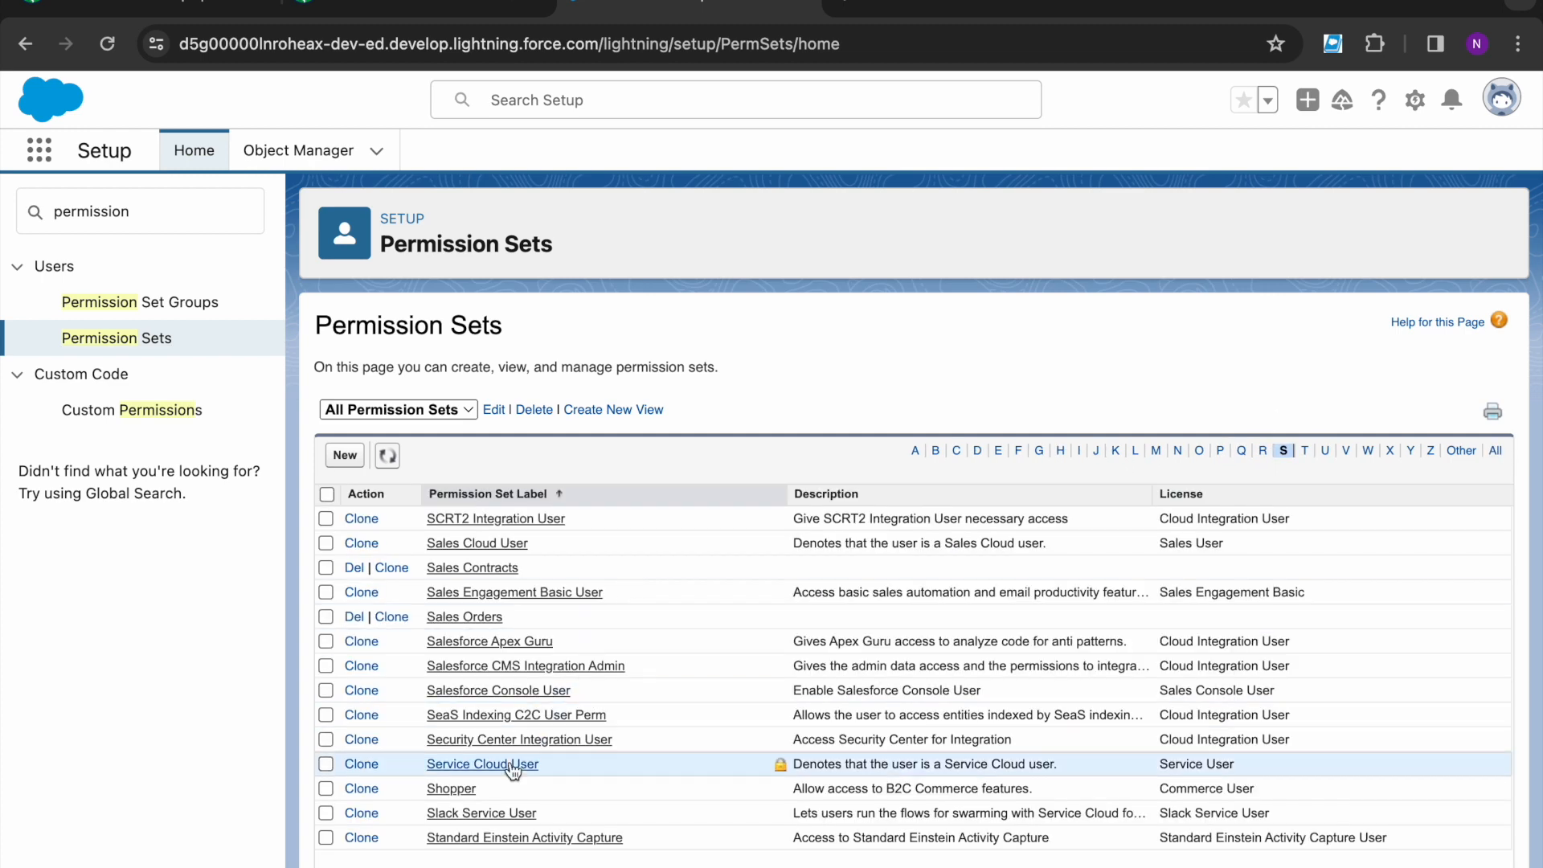
{"action": "left_click", "coordinate": [477, 619]}
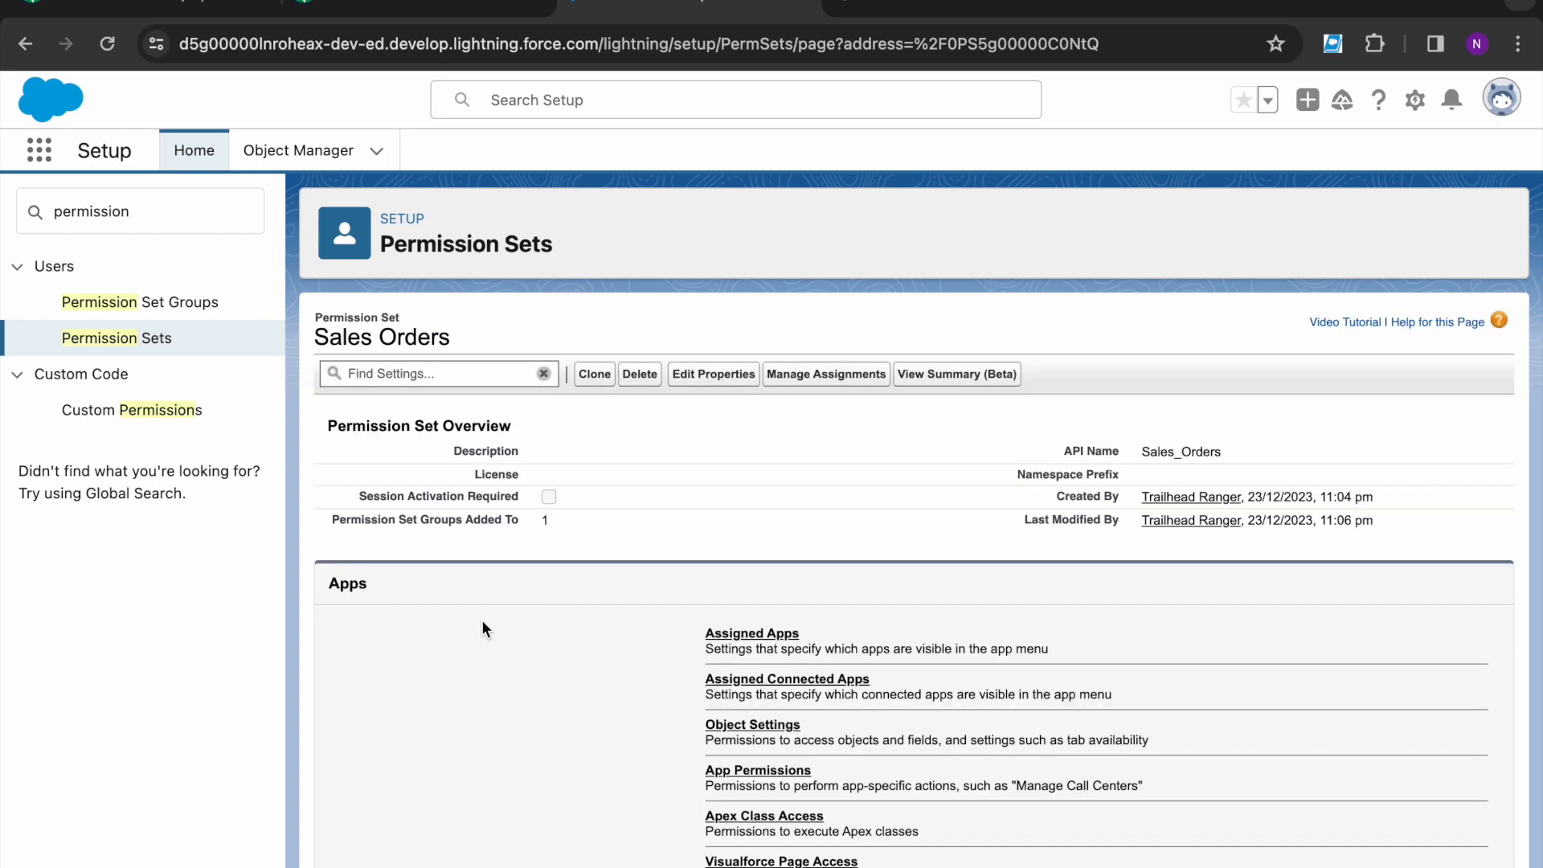
{"action": "left_click", "coordinate": [746, 769]}
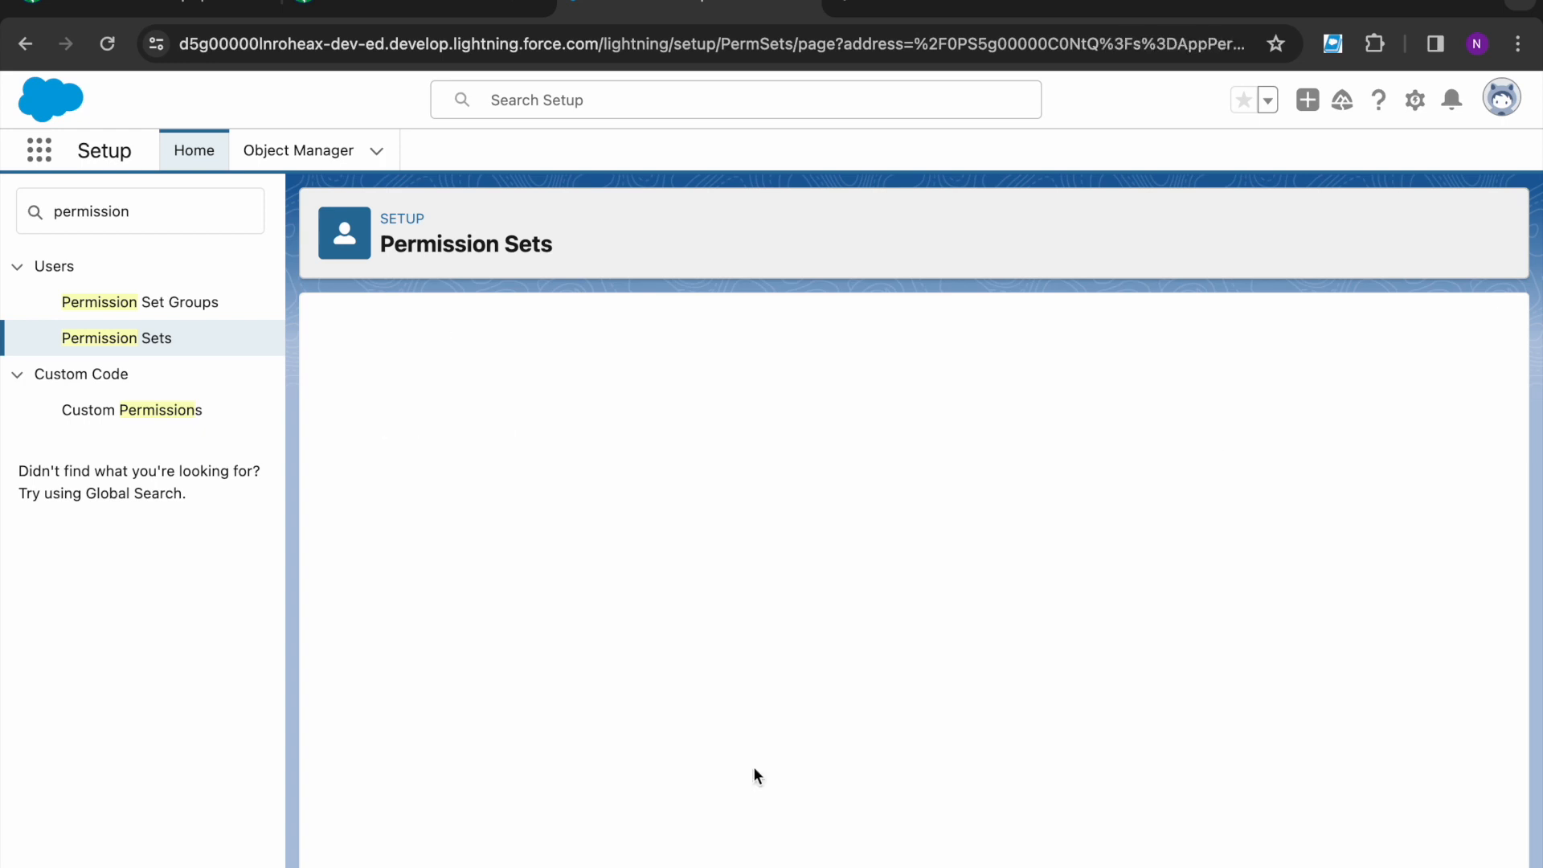
- Recheck the challenge: Edit Activated Orders under the Sales app
{"action": "left_click", "coordinate": [414, 8]}
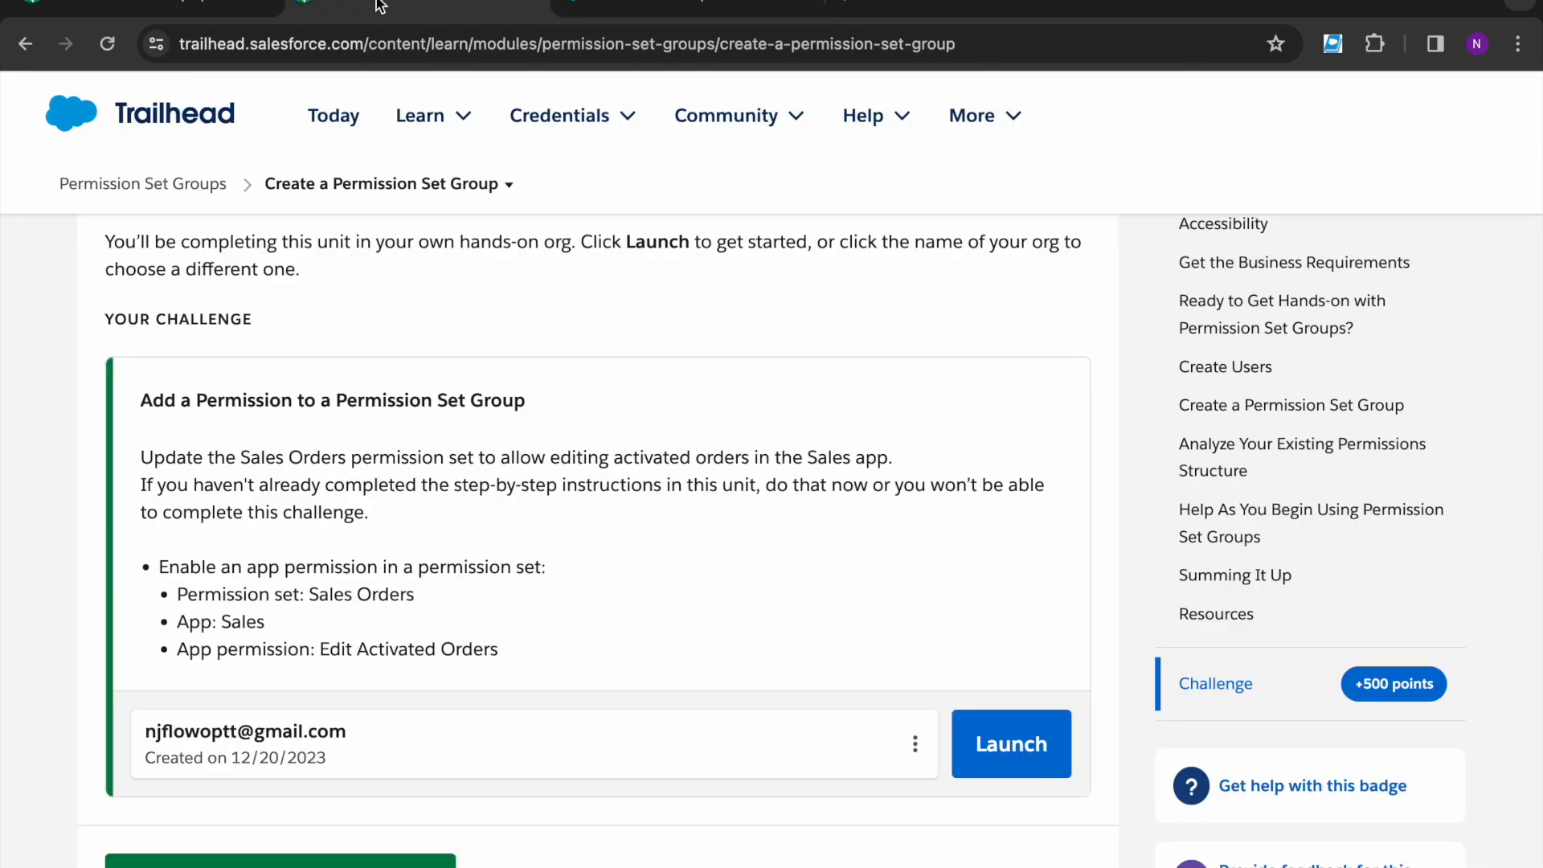
{"action": "double_click", "coordinate": [238, 626]}
{"action": "left_click", "coordinate": [309, 671]}
{"action": "left_click_drag", "start_coordinate": [319, 651], "coordinate": [512, 654]}
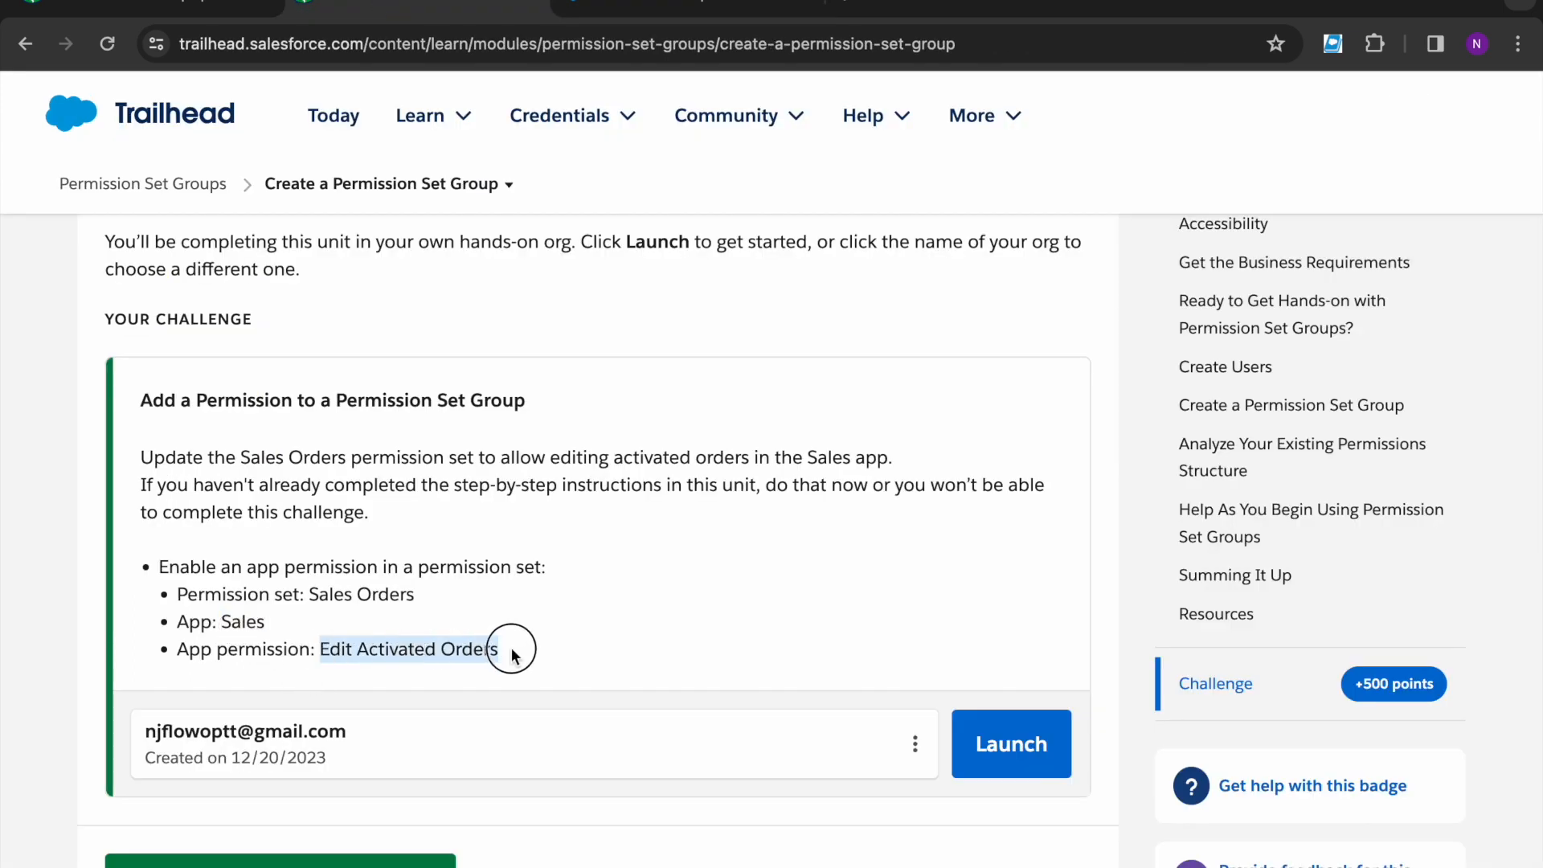
{"action": "left_click", "coordinate": [512, 653]}
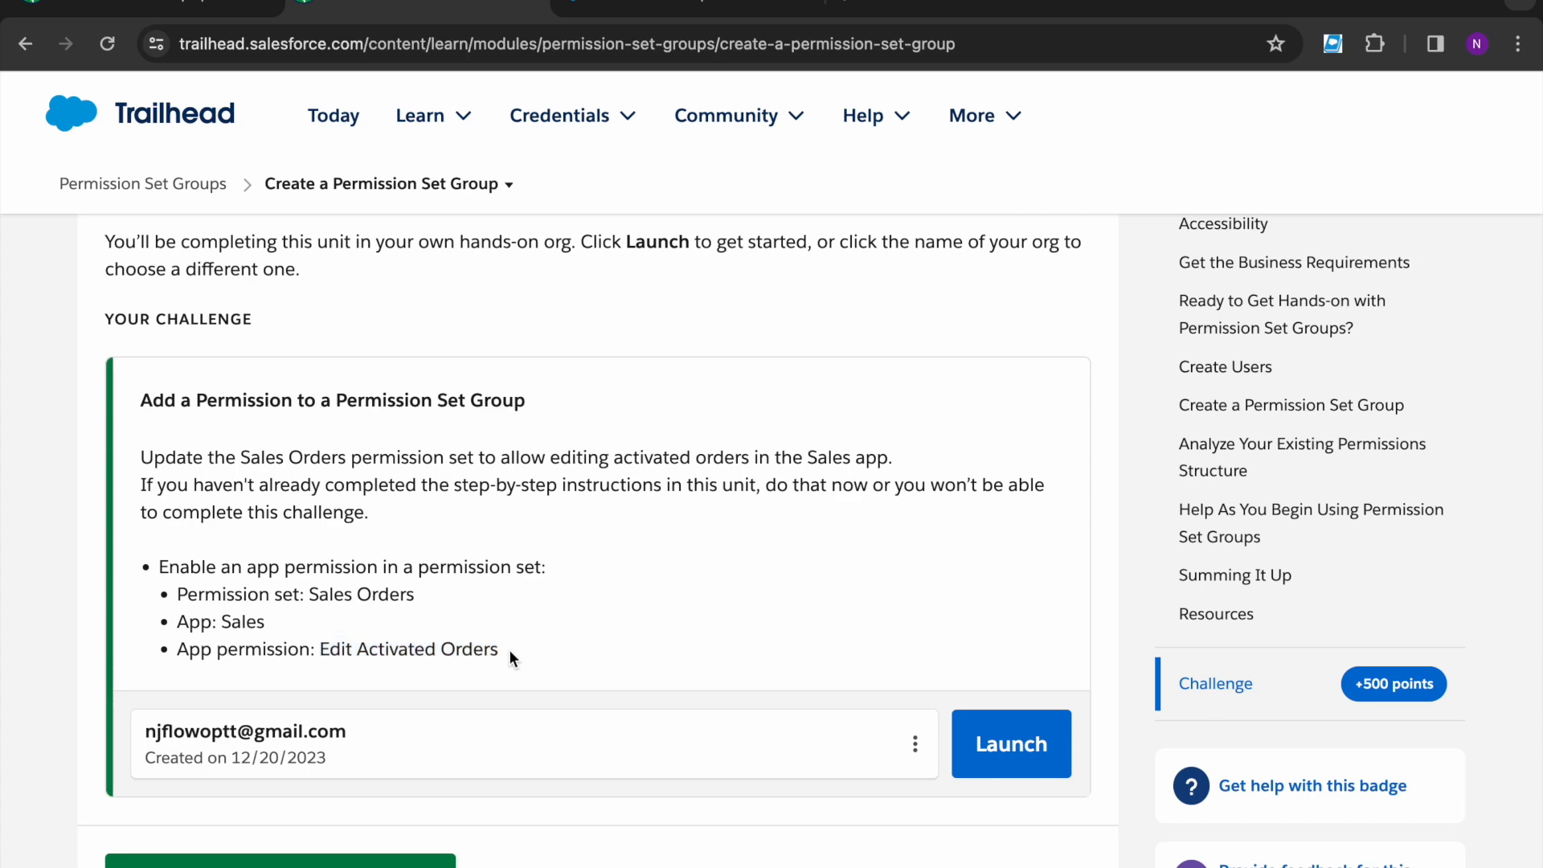
{"action": "mouse_move", "coordinate": [610, 104]}
{"action": "left_click", "coordinate": [612, 6]}
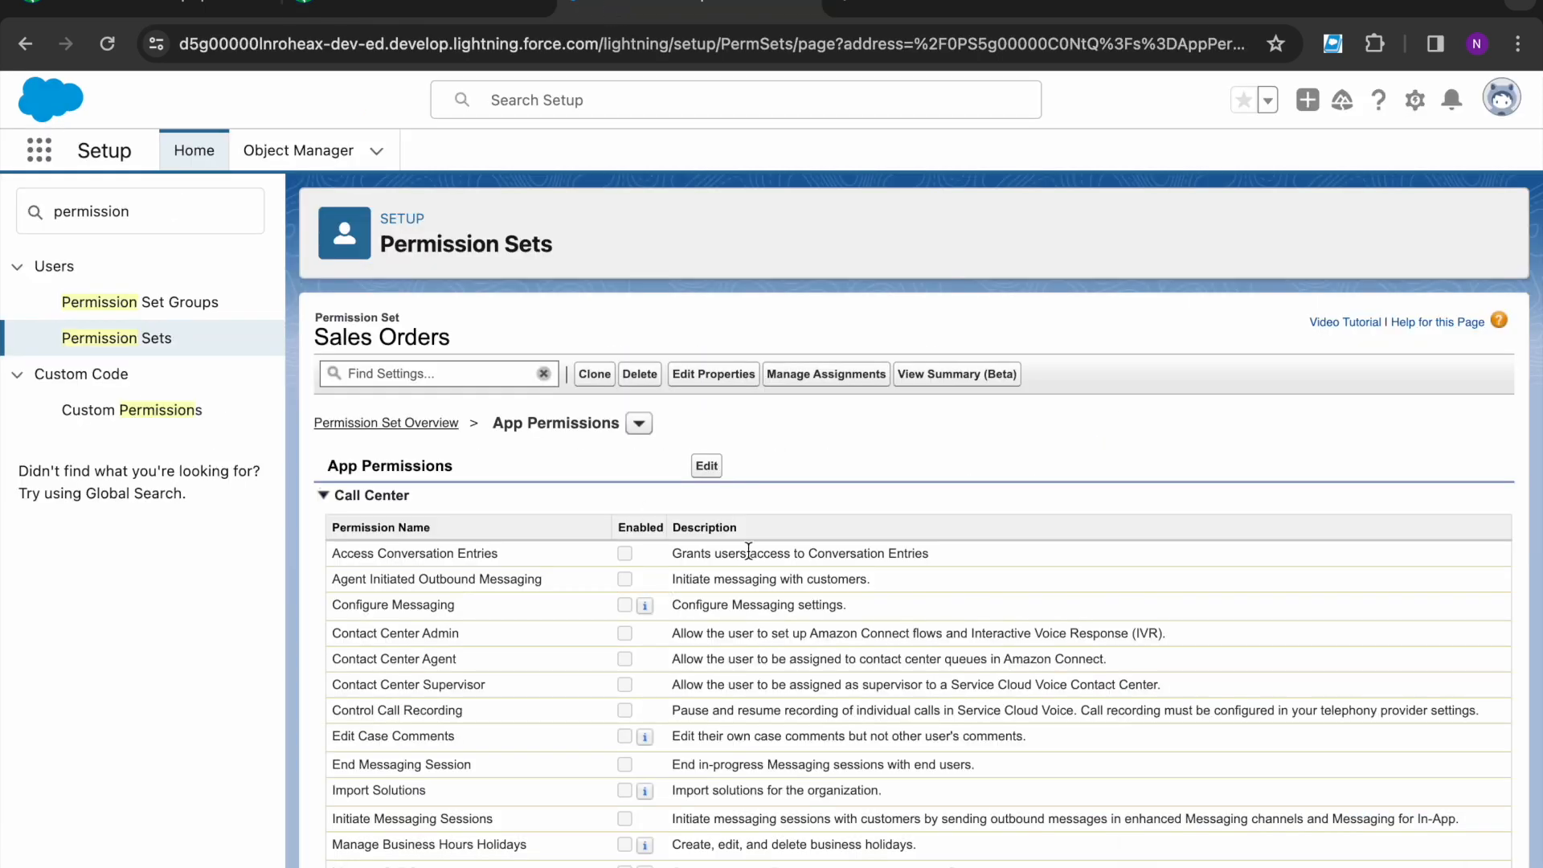
- Enable Edit Activated Orders in Sales Orders' app permissions and save
{"action": "left_click", "coordinate": [707, 466]}
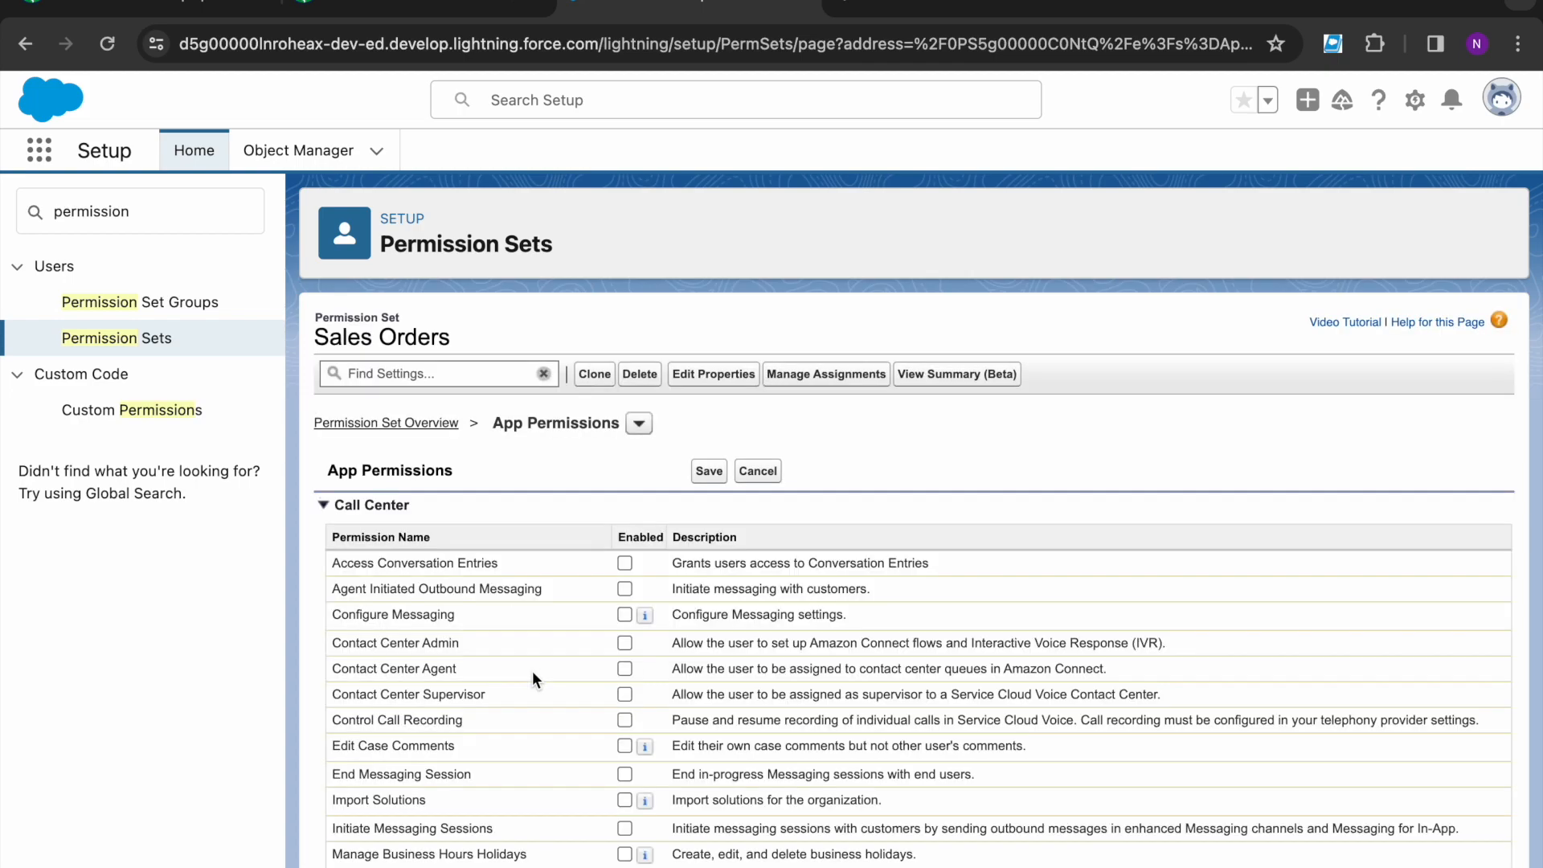
{"action": "scroll", "coordinate": [532, 678], "scroll_direction": "down", "scroll_amount": 10}
{"action": "scroll", "coordinate": [531, 670], "scroll_direction": "down", "scroll_amount": 7}
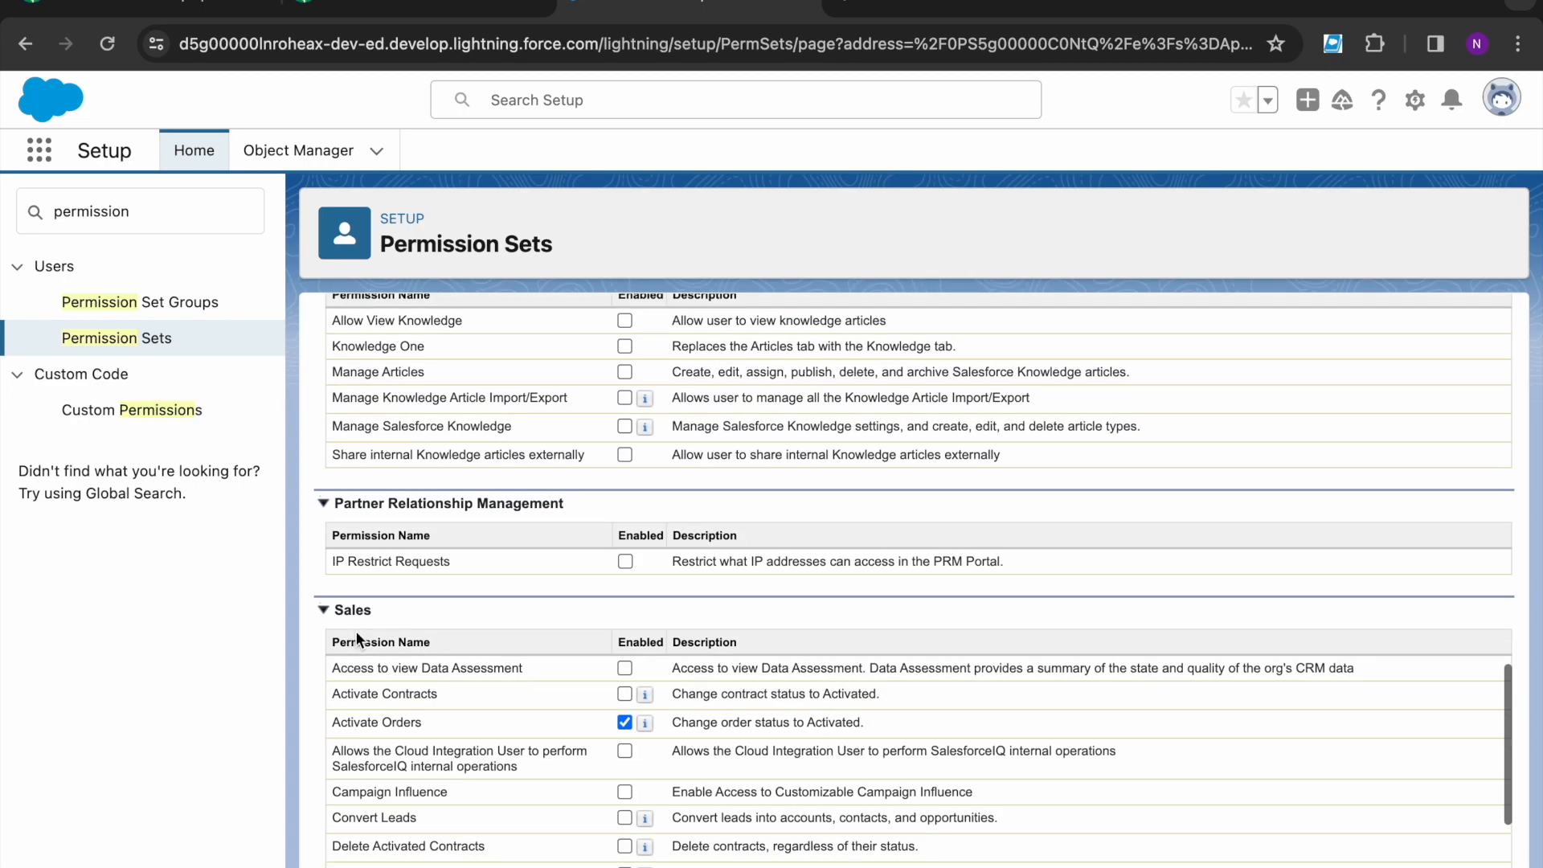
{"action": "scroll", "coordinate": [421, 803], "scroll_direction": "down", "scroll_amount": 3}
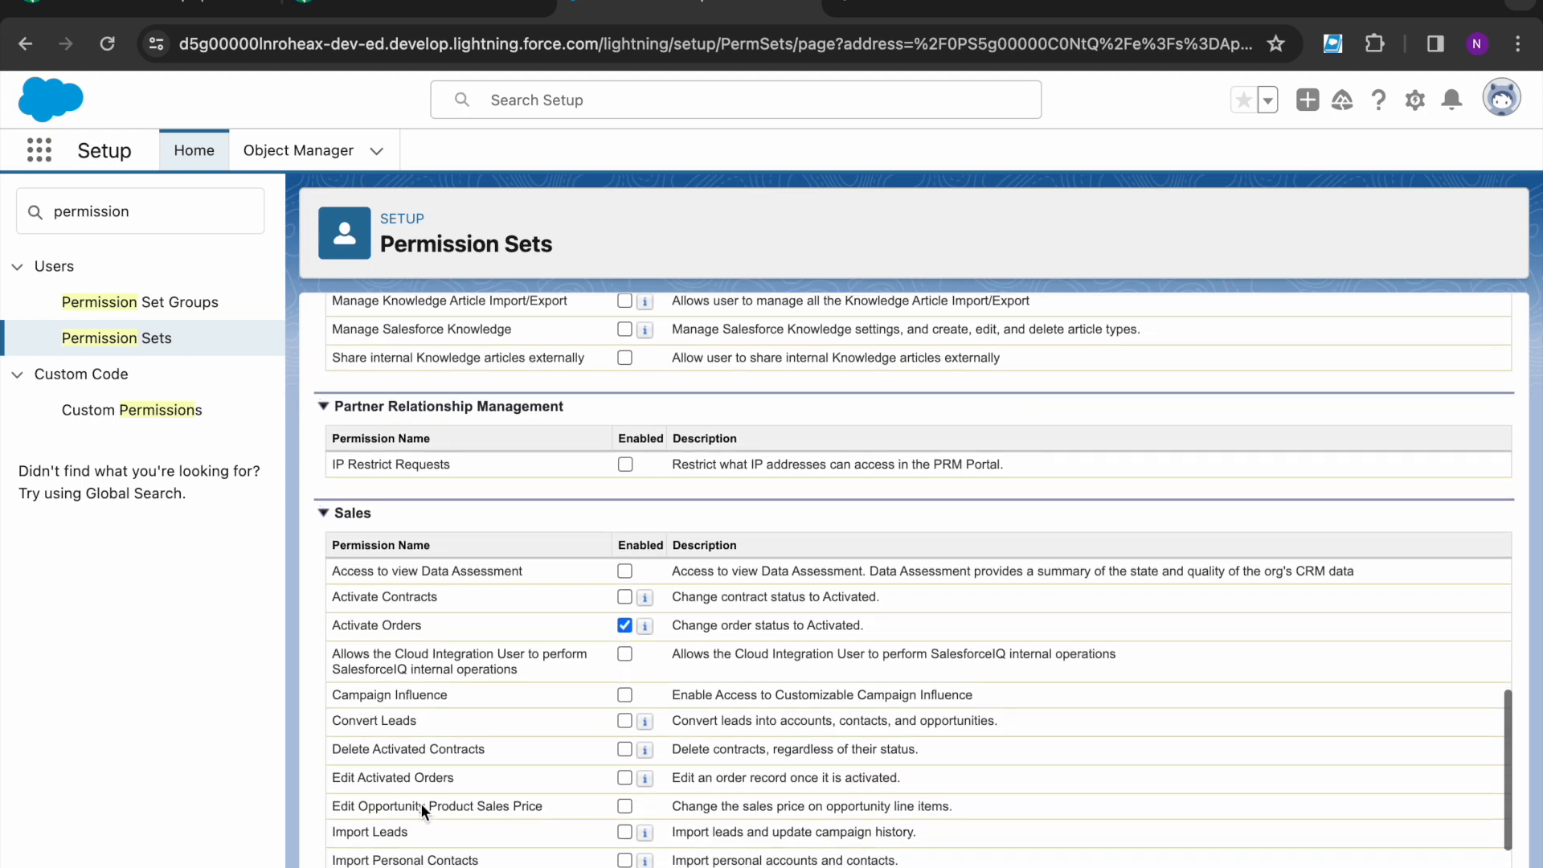
{"action": "left_click_drag", "start_coordinate": [332, 765], "coordinate": [457, 766]}
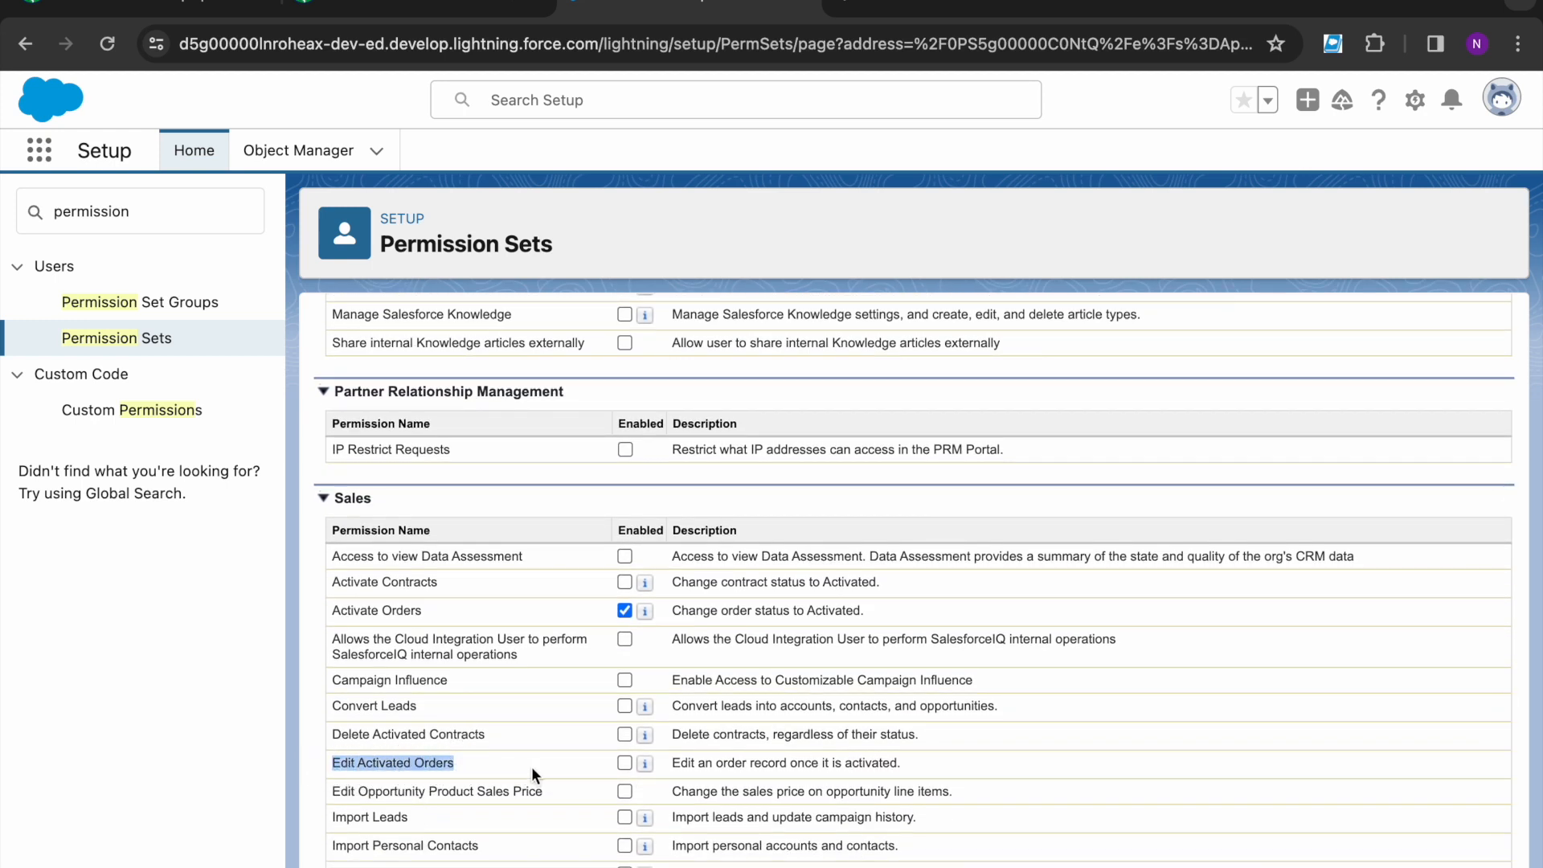
{"action": "scroll", "coordinate": [841, 683], "scroll_direction": "up", "scroll_amount": 15}
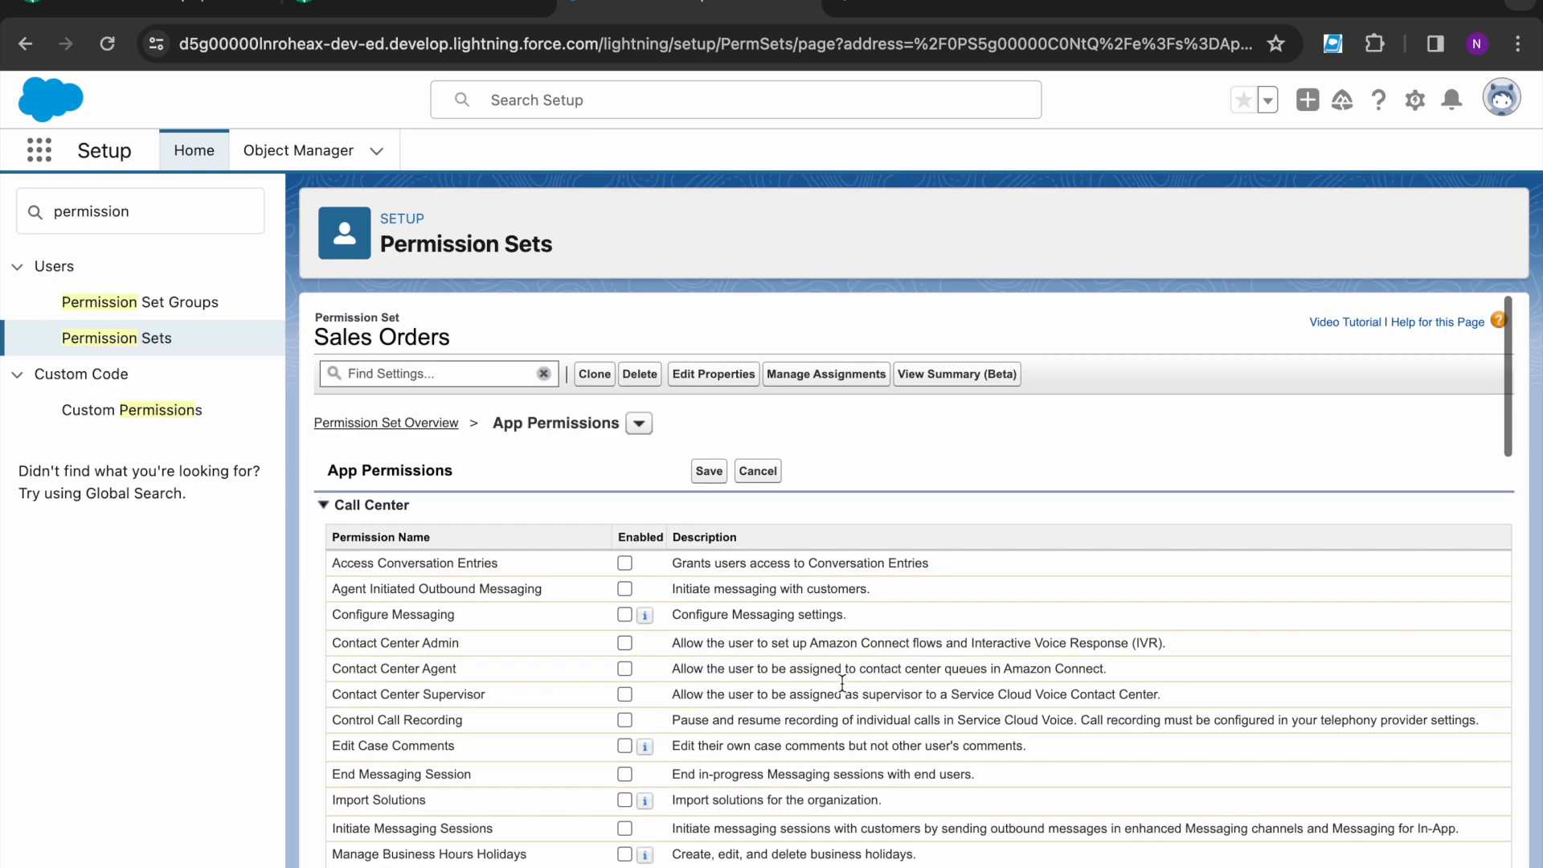
{"action": "left_click", "coordinate": [714, 471]}
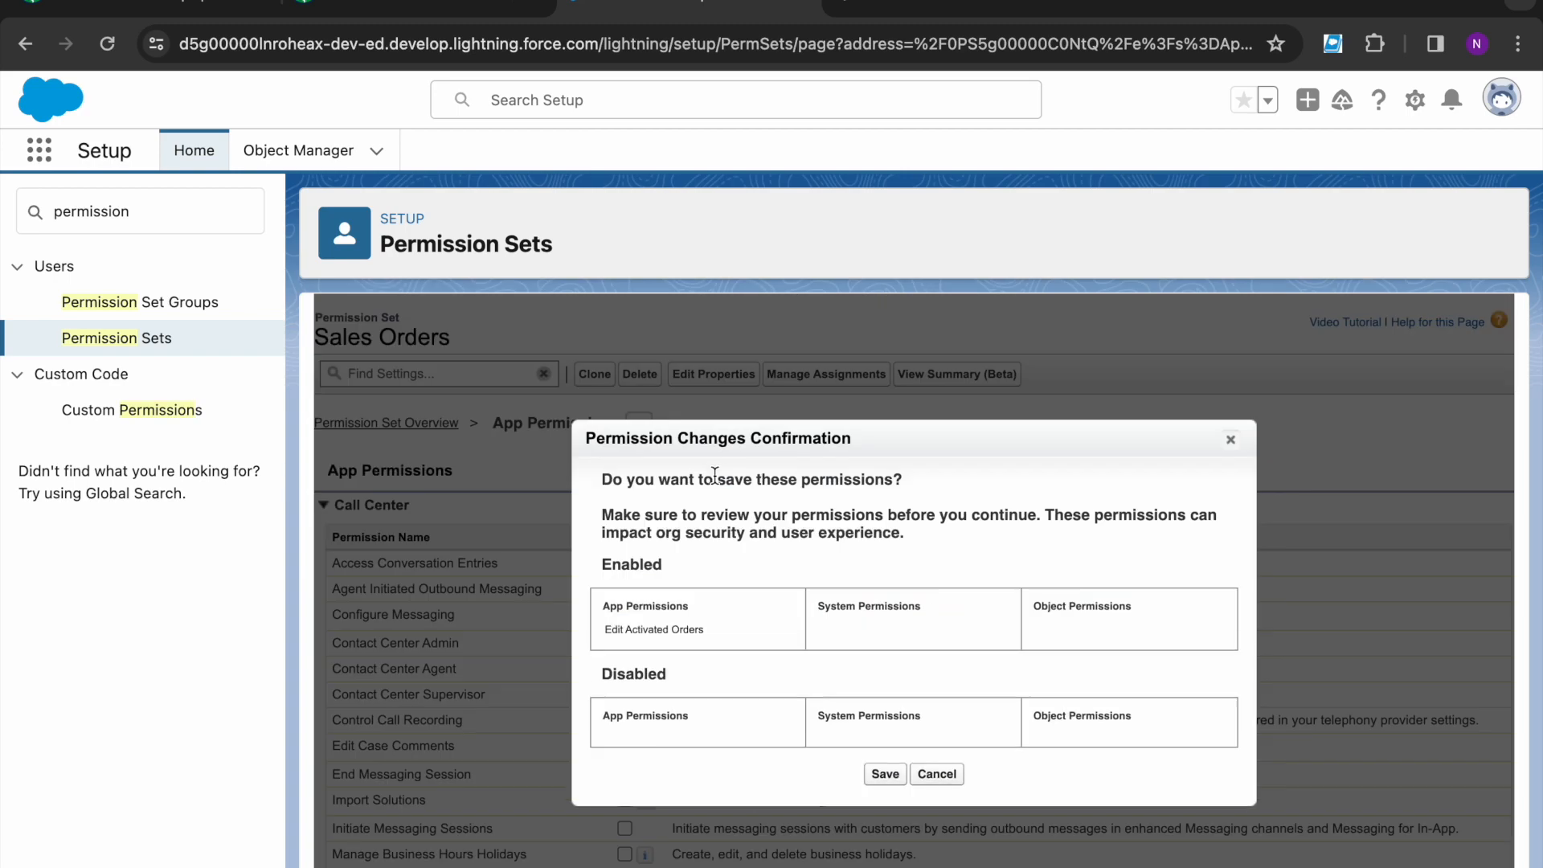
- Confirm the Sales Orders change enabling Edit Activated Orders, then return to Trailhead
{"action": "scroll", "coordinate": [706, 622], "scroll_direction": "down", "scroll_amount": 1}
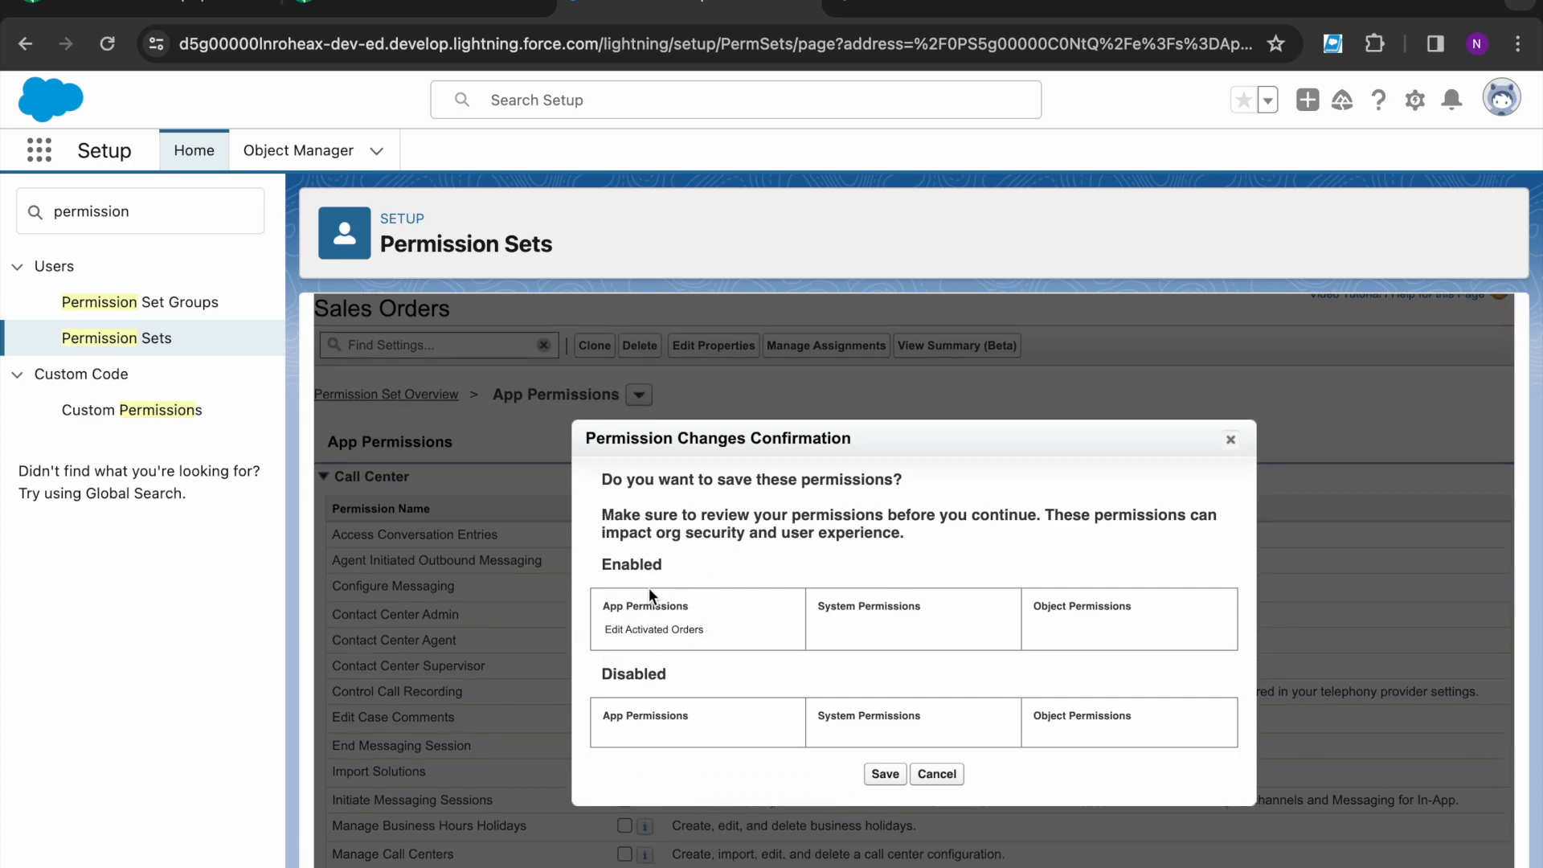
{"action": "scroll", "coordinate": [874, 716], "scroll_direction": "down", "scroll_amount": 3}
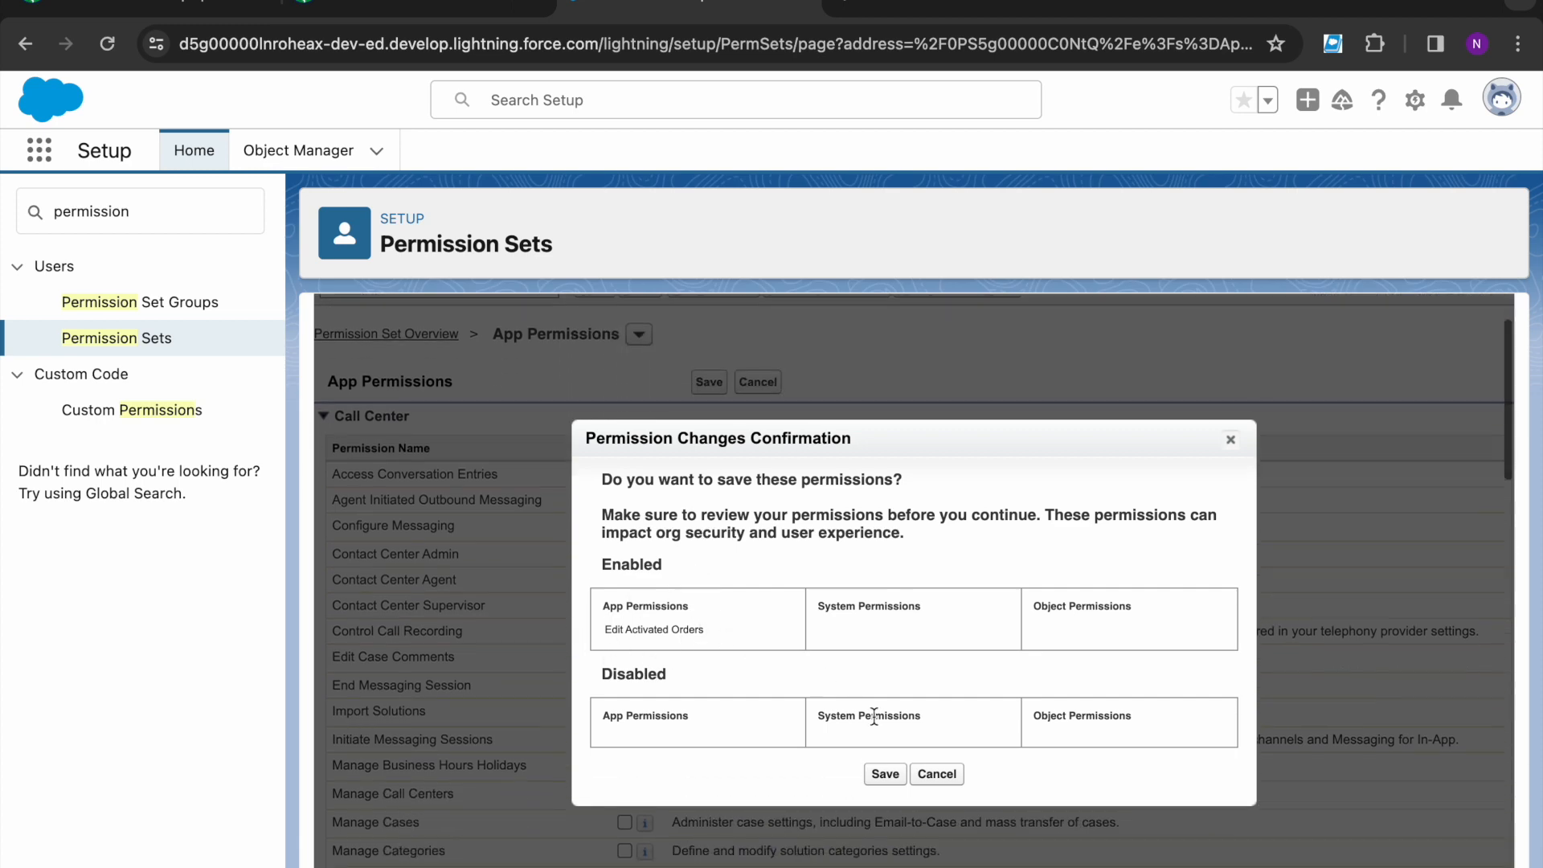
{"action": "left_click", "coordinate": [884, 773]}
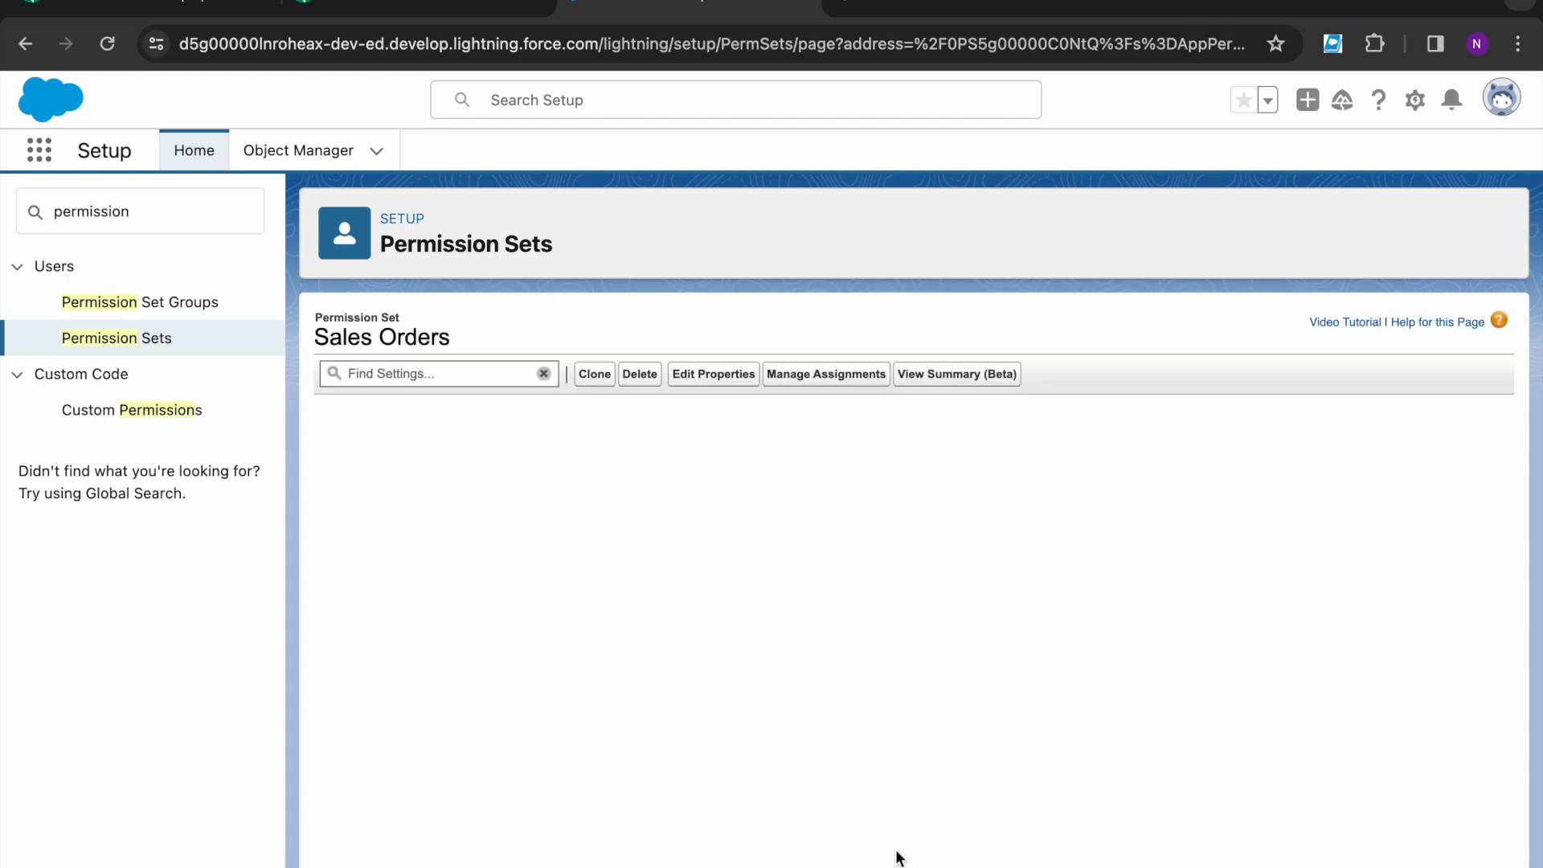
{"action": "scroll", "coordinate": [609, 806], "scroll_direction": "down", "scroll_amount": 7}
{"action": "scroll", "coordinate": [609, 807], "scroll_direction": "down", "scroll_amount": 10}
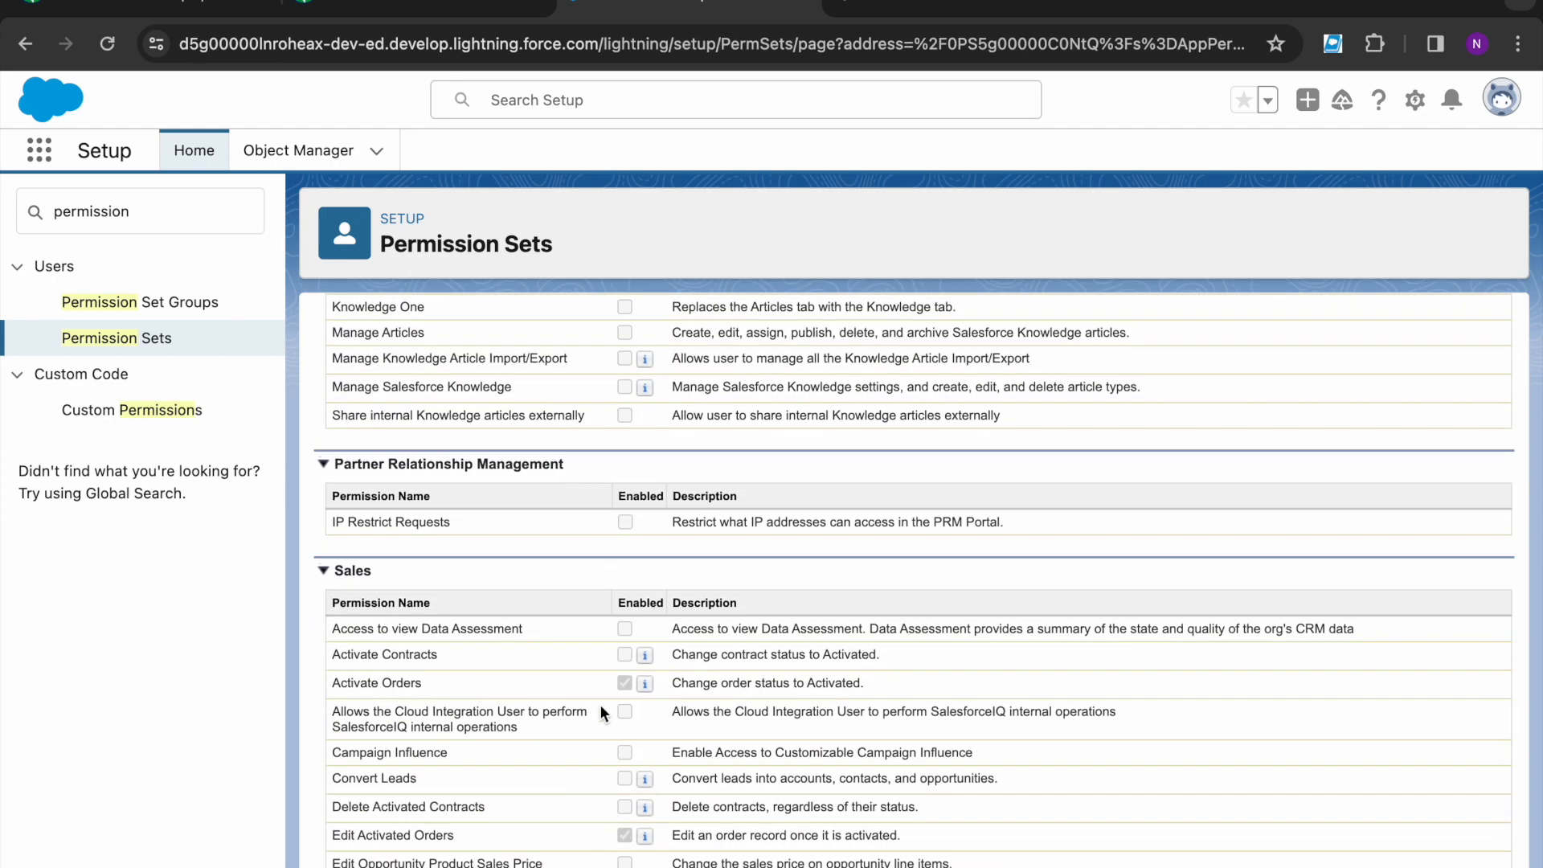
{"action": "left_click", "coordinate": [418, 10]}
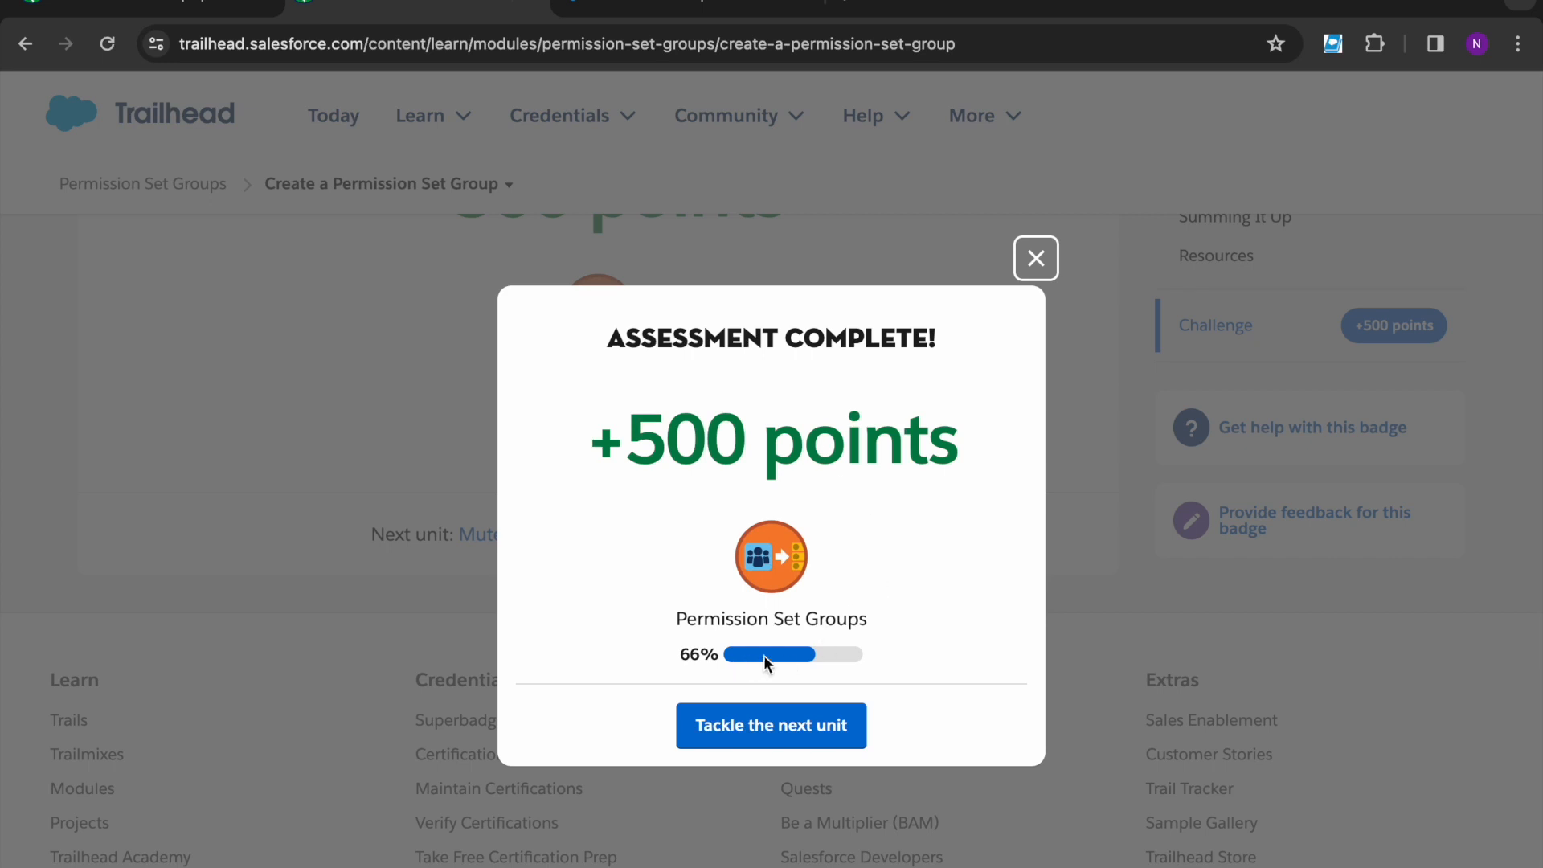
- Advance to the next unit, Mute Permissions in Permission Set Groups
{"action": "left_click", "coordinate": [765, 722]}
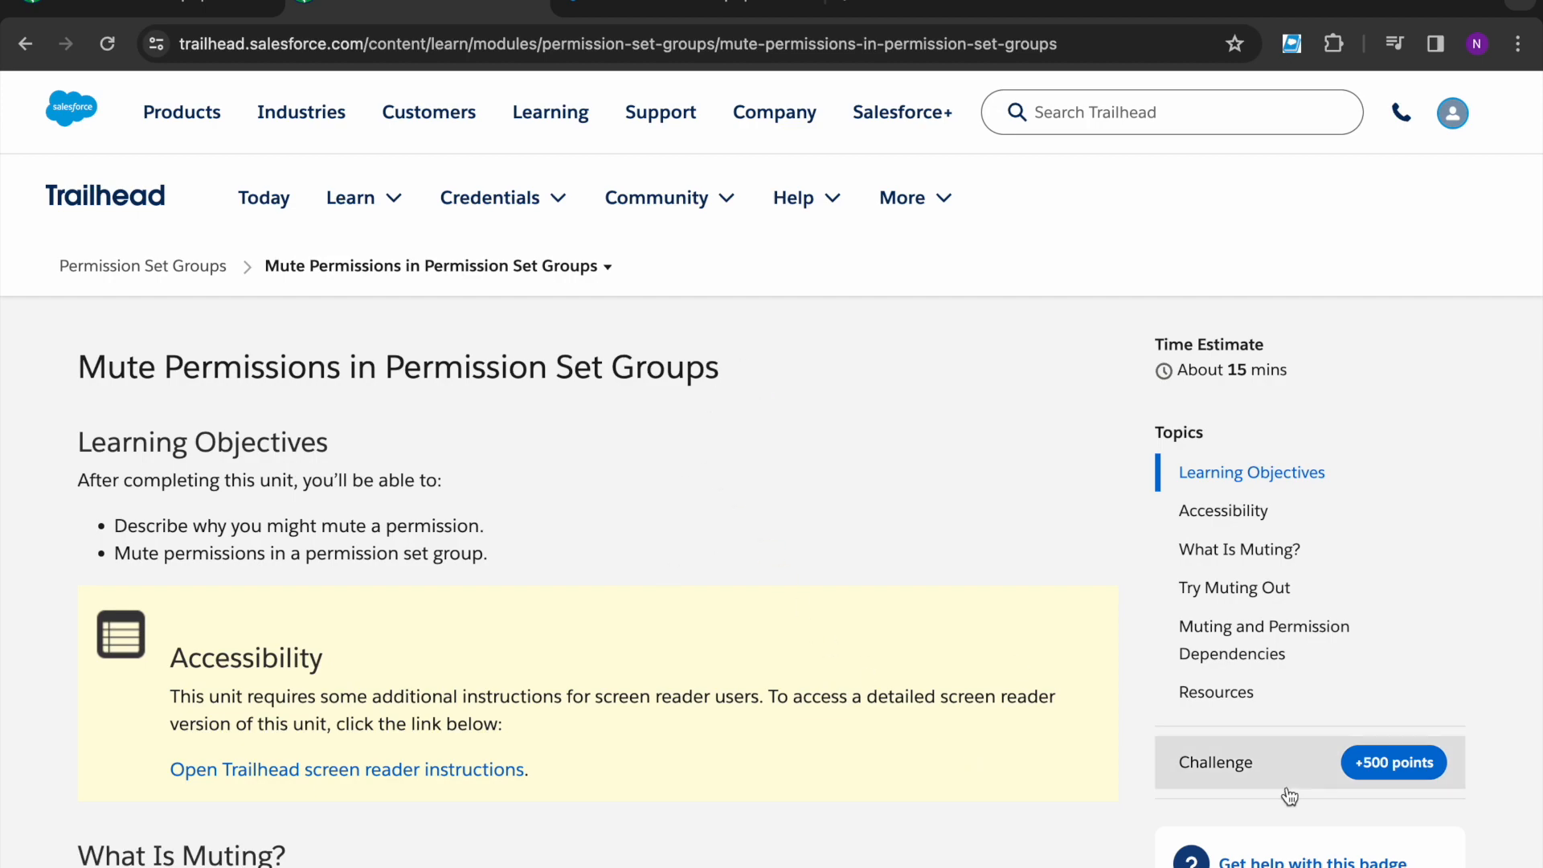
- Jump to the hands-on challenge and launch the org
{"action": "scroll", "coordinate": [1226, 780], "scroll_direction": "down", "scroll_amount": 4}
{"action": "left_click", "coordinate": [1251, 704]}
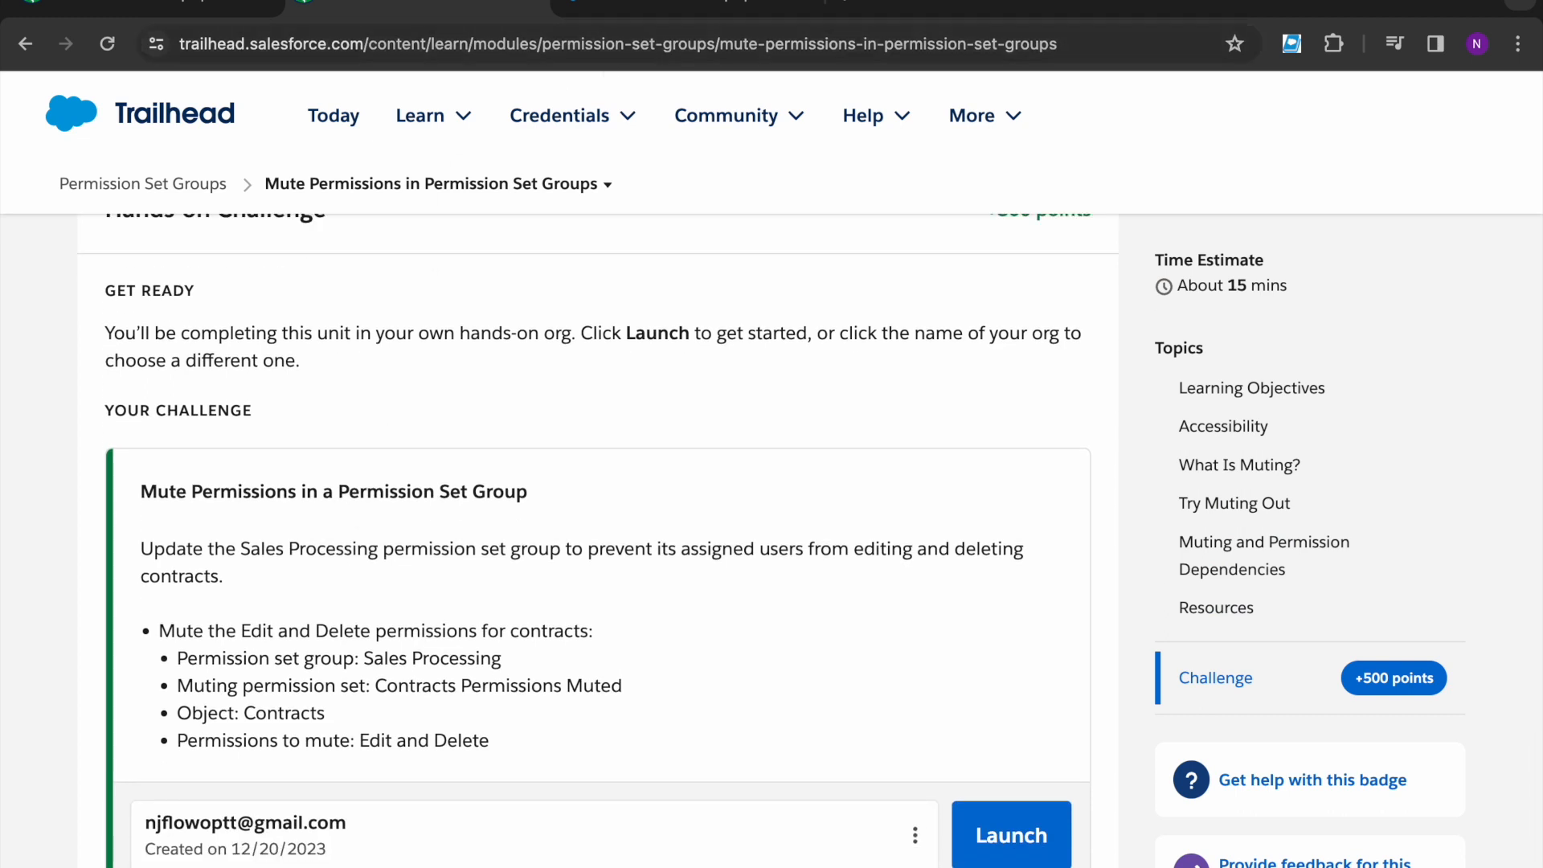
{"action": "left_click", "coordinate": [996, 823]}
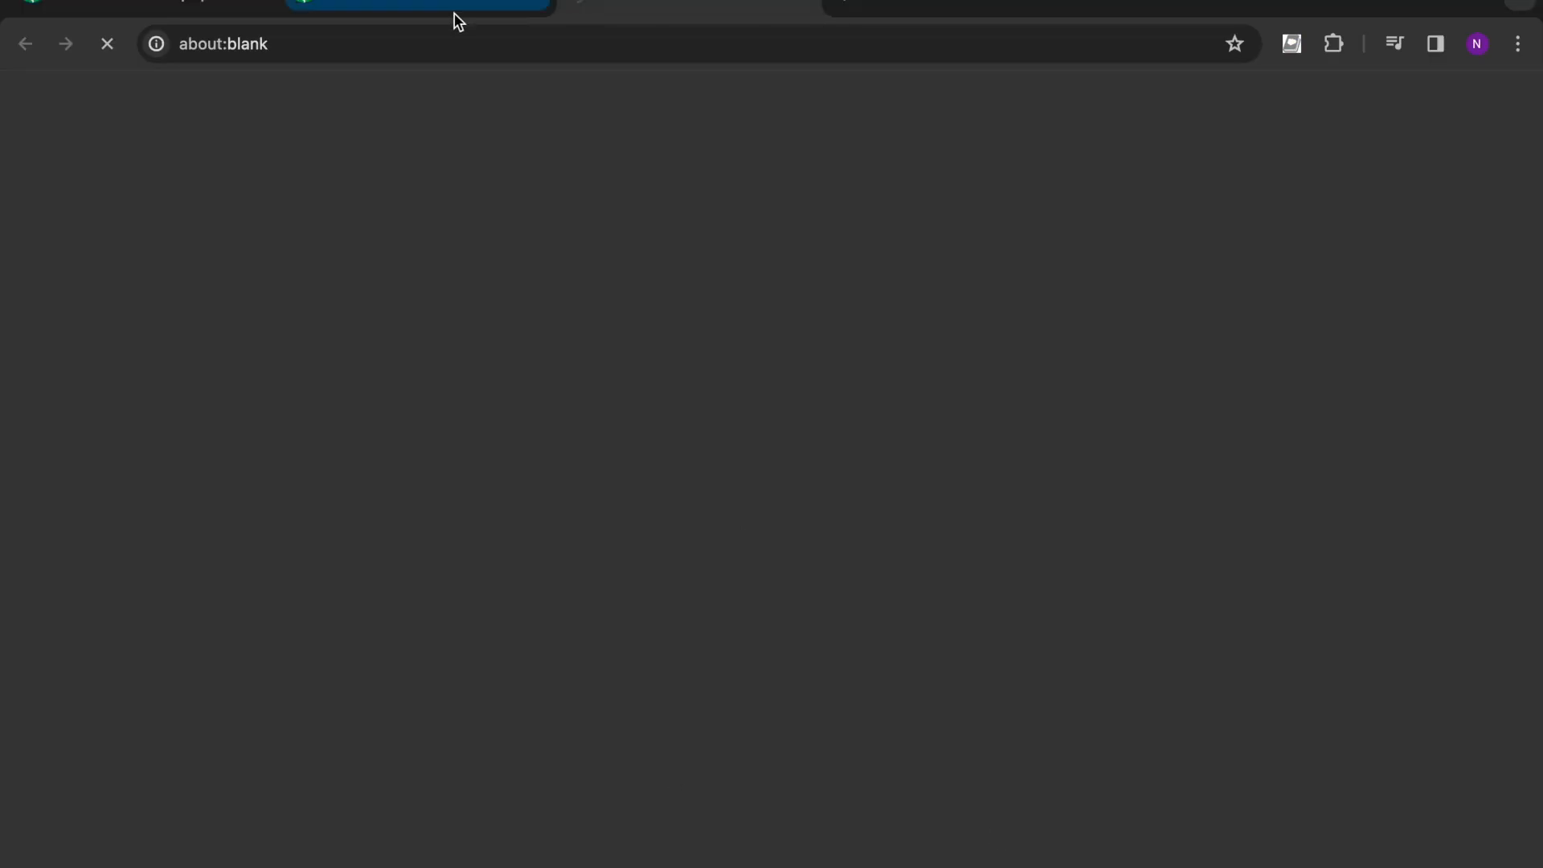
- Review the challenge's Sales Processing group requirement, then switch to the org's Setup
{"action": "left_click", "coordinate": [453, 15]}
{"action": "mouse_move", "coordinate": [421, 119]}
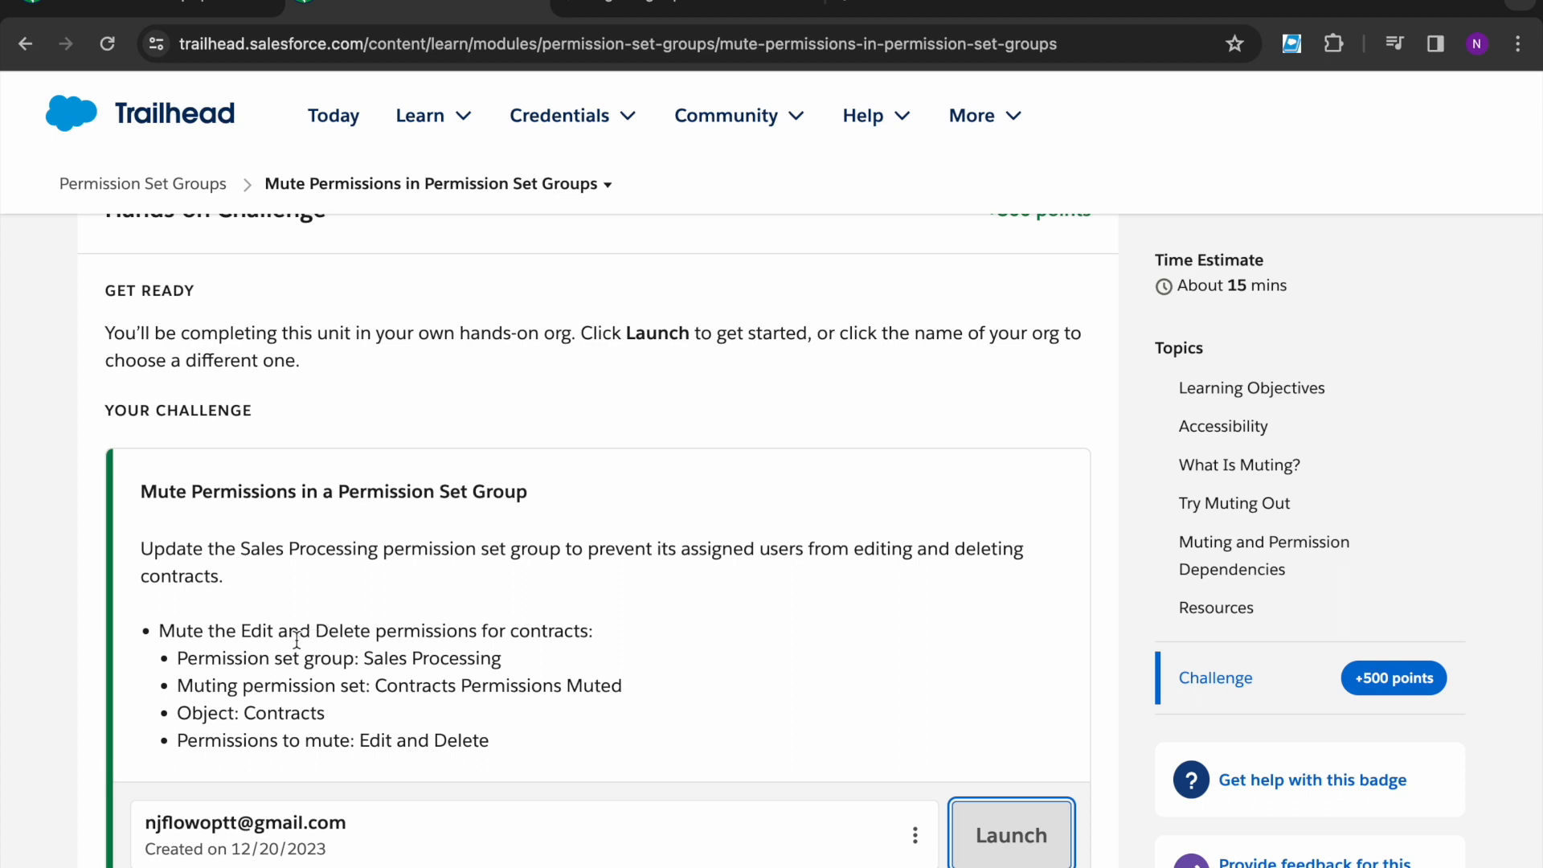
{"action": "scroll", "coordinate": [266, 619], "scroll_direction": "down", "scroll_amount": 1}
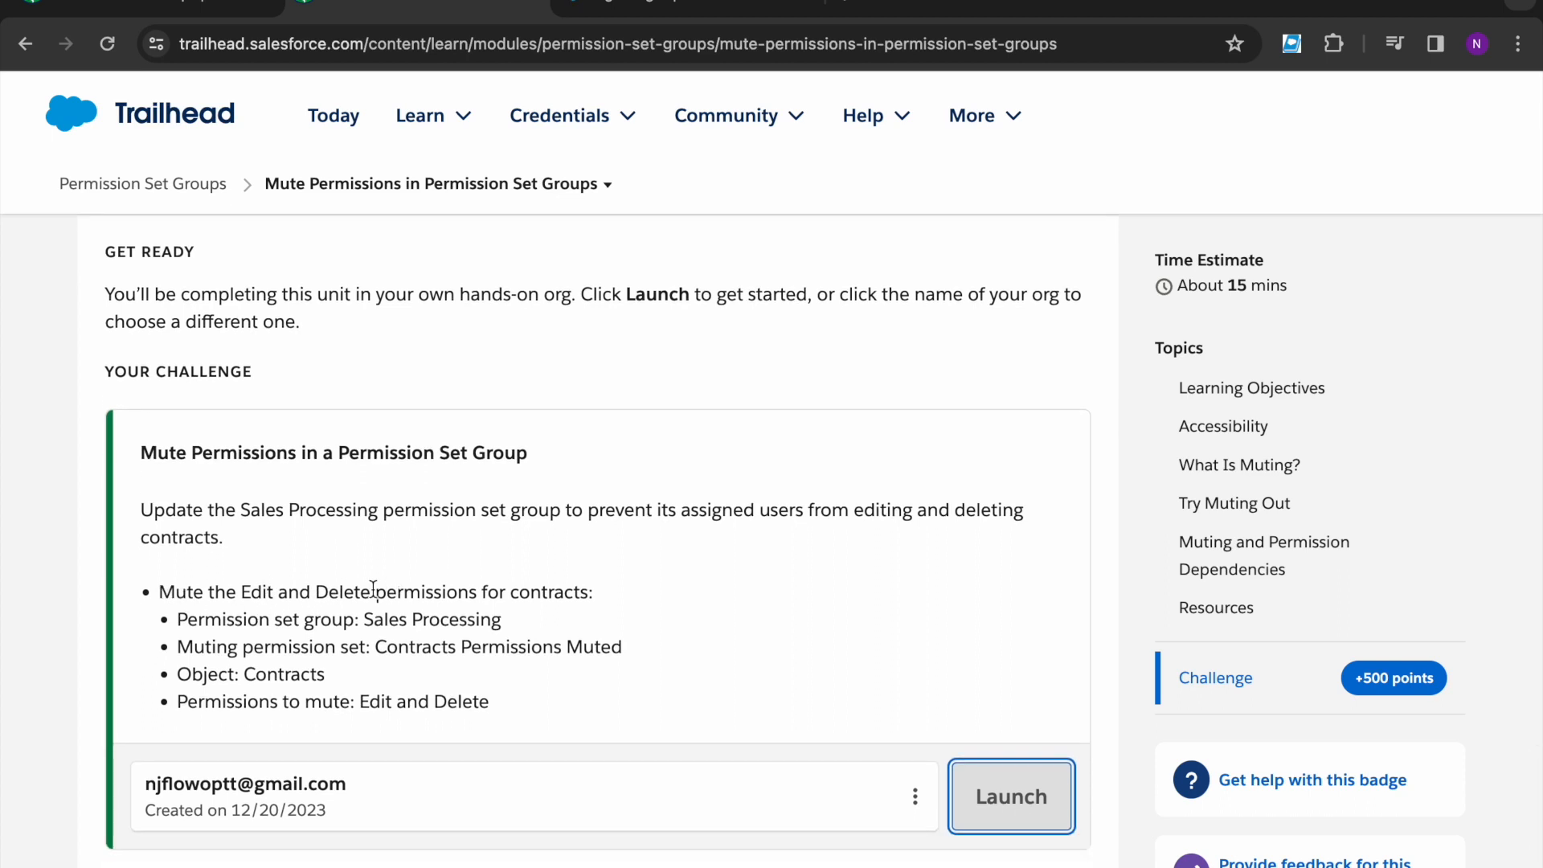
{"action": "left_click_drag", "start_coordinate": [366, 620], "coordinate": [508, 627]}
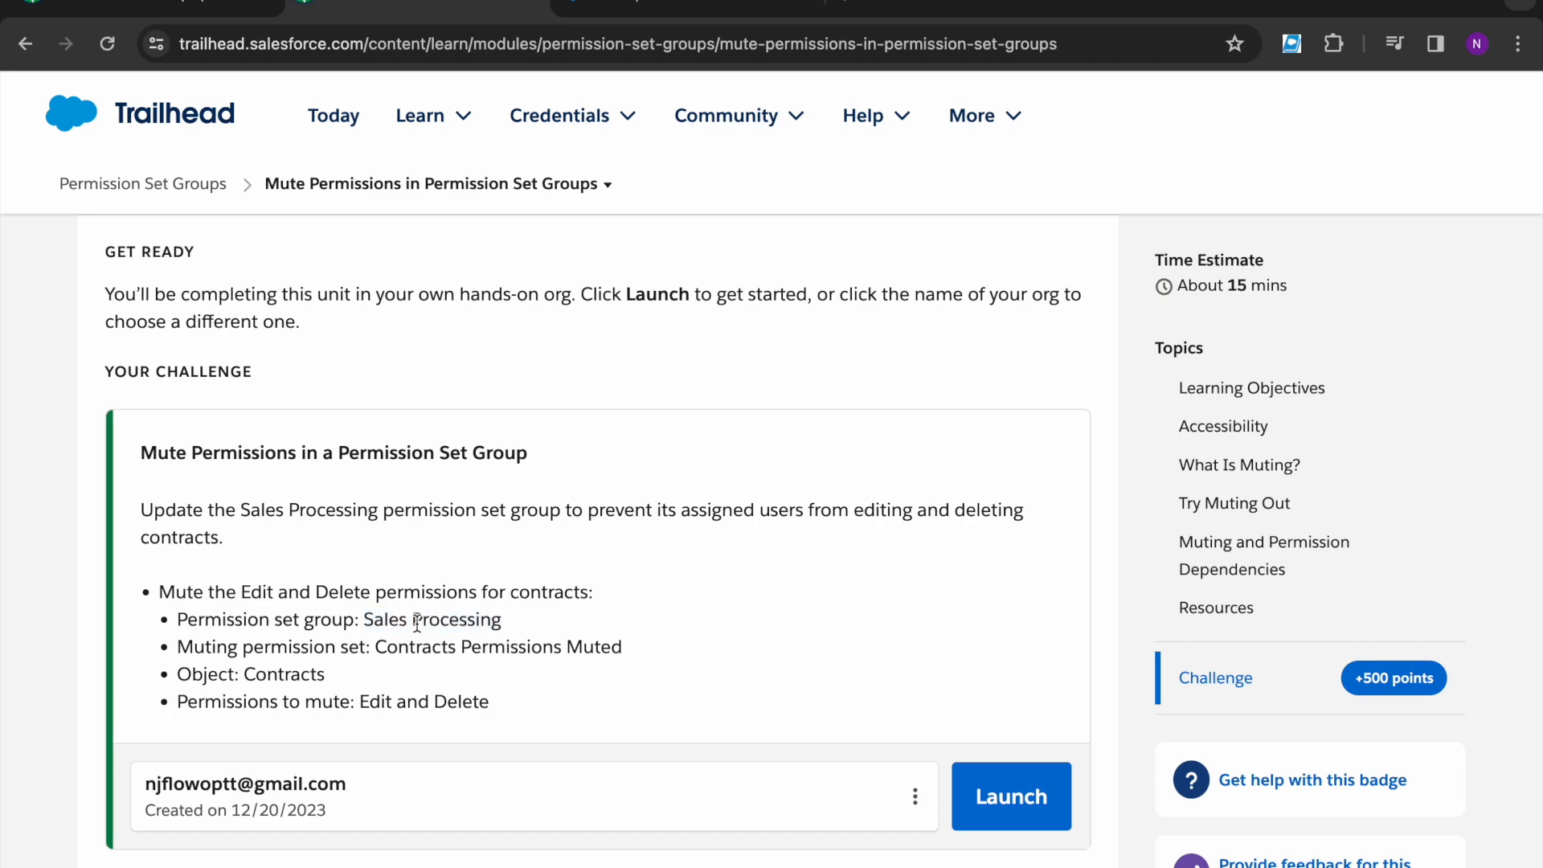
{"action": "left_click", "coordinate": [621, 9]}
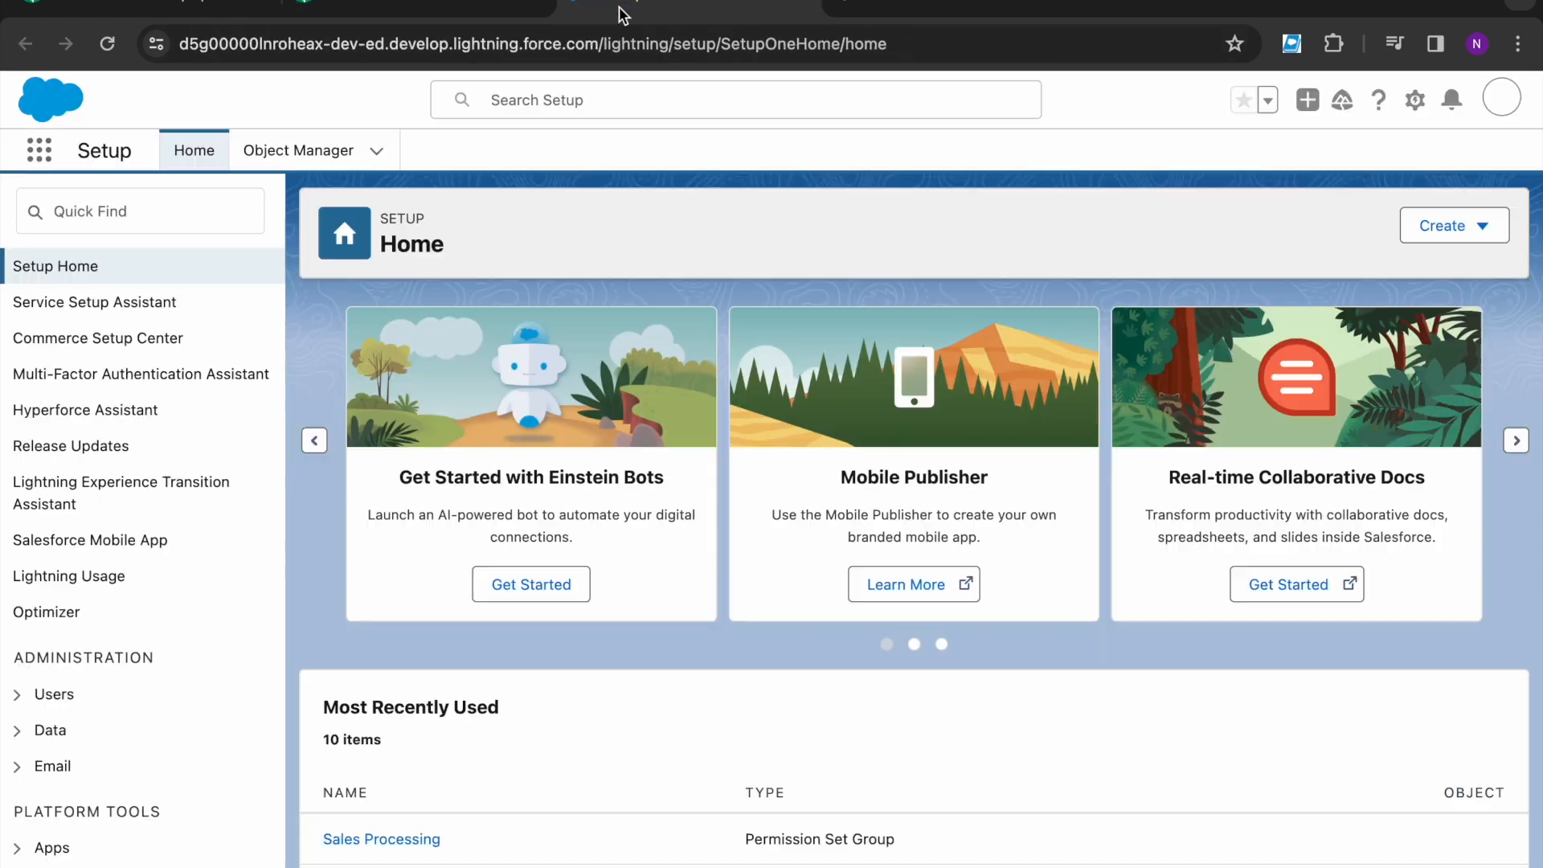
- Find Permission Set Groups via Quick Find 'permissi' and open Sales Processing
{"action": "left_click", "coordinate": [98, 198]}
{"action": "type", "text": "permissi"}
{"action": "left_click", "coordinate": [94, 314]}
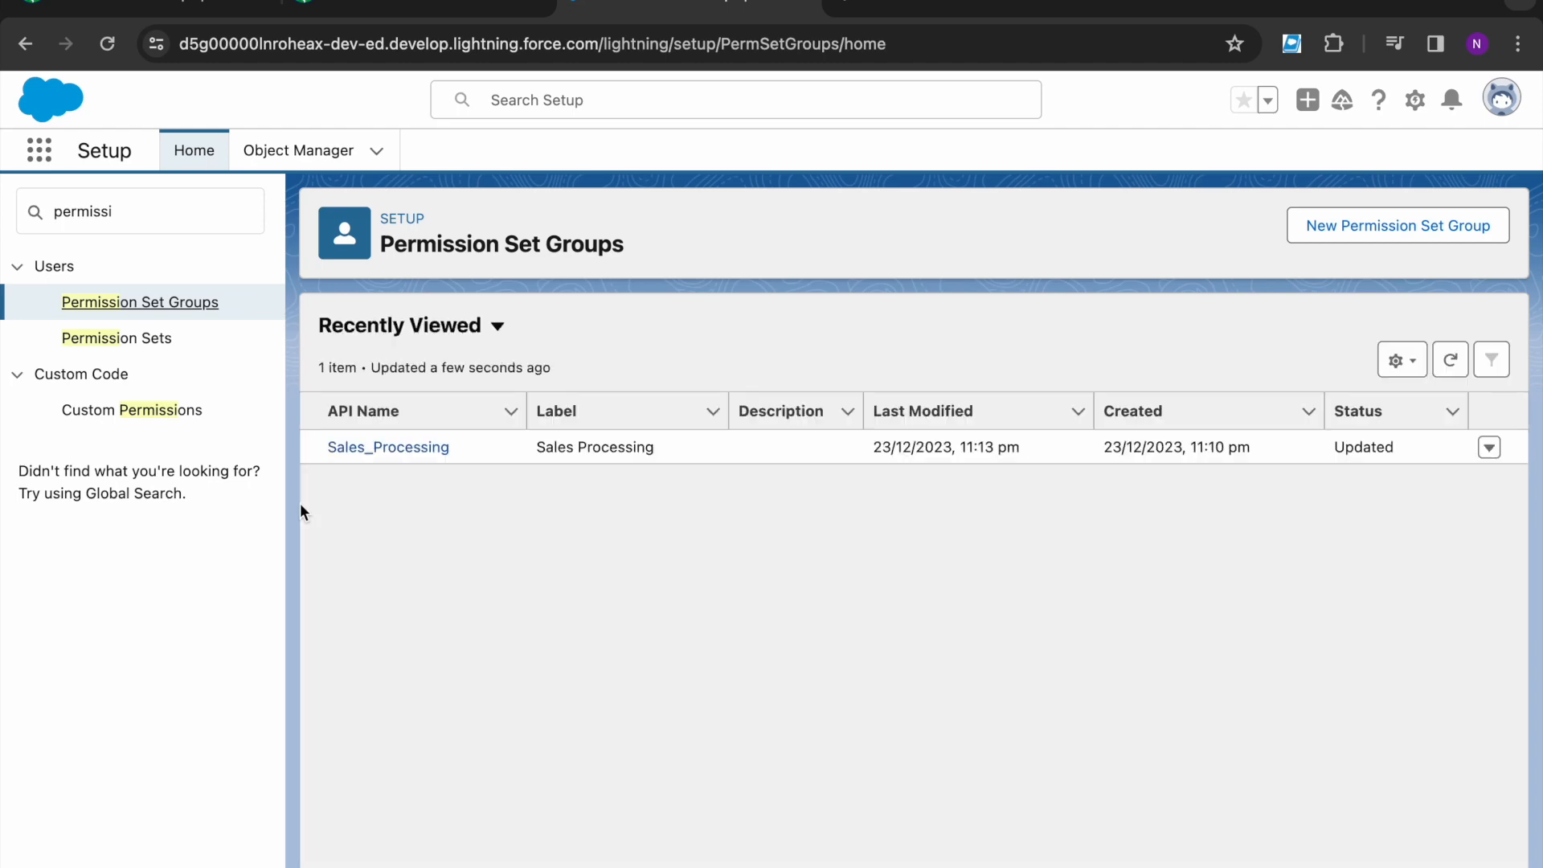
{"action": "left_click", "coordinate": [396, 449]}
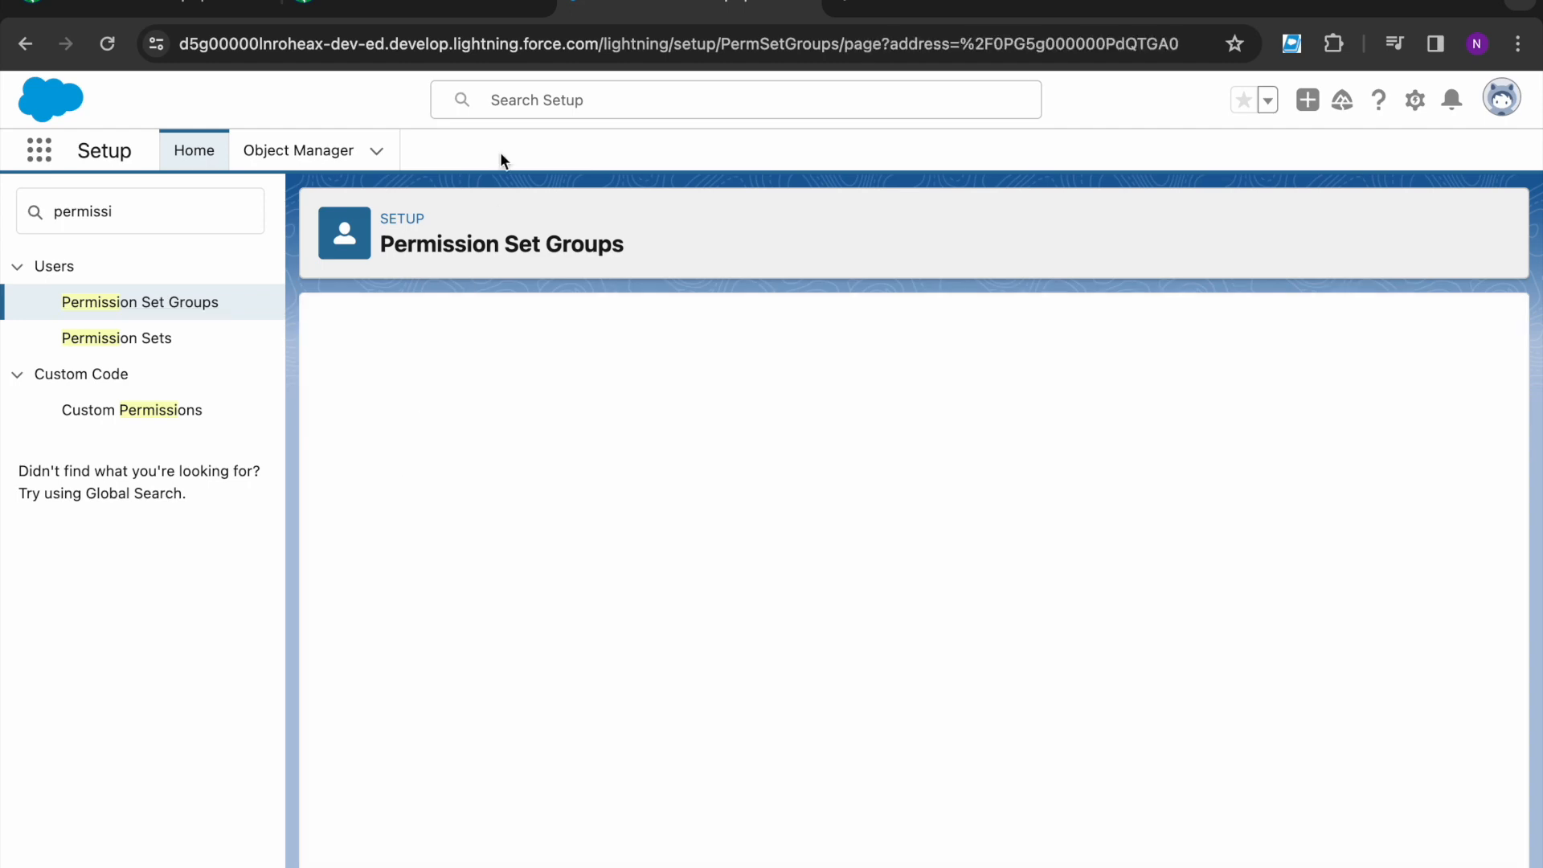
- Check the required muting set name, then open the group's Muting Permission Set in Group
{"action": "left_click", "coordinate": [406, 9]}
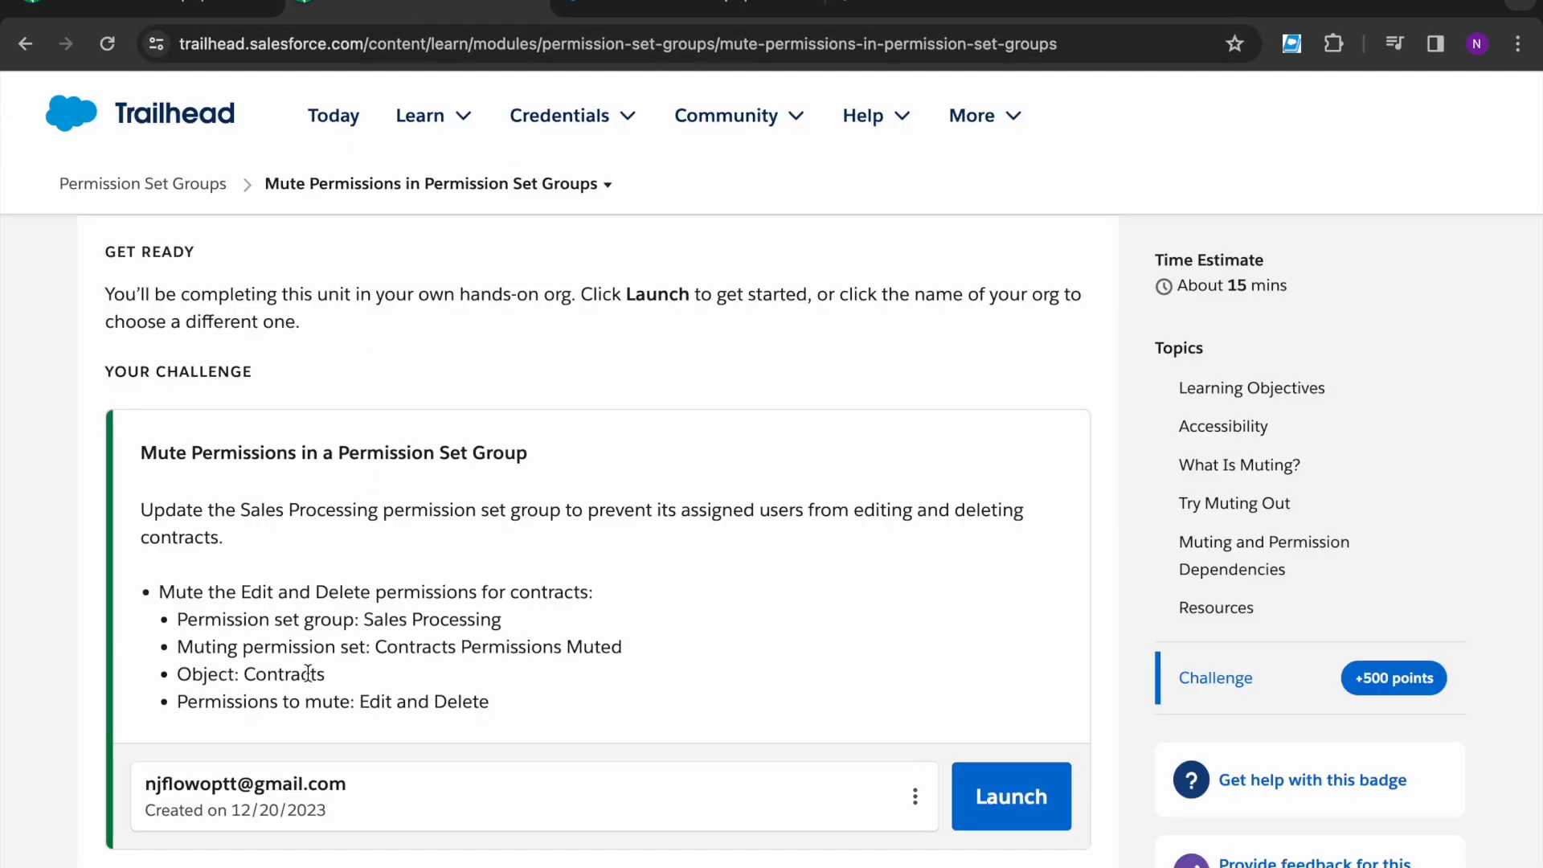
{"action": "left_click", "coordinate": [183, 649]}
{"action": "left_click_drag", "start_coordinate": [183, 650], "coordinate": [666, 648]}
{"action": "key", "text": "ctrl+c"}
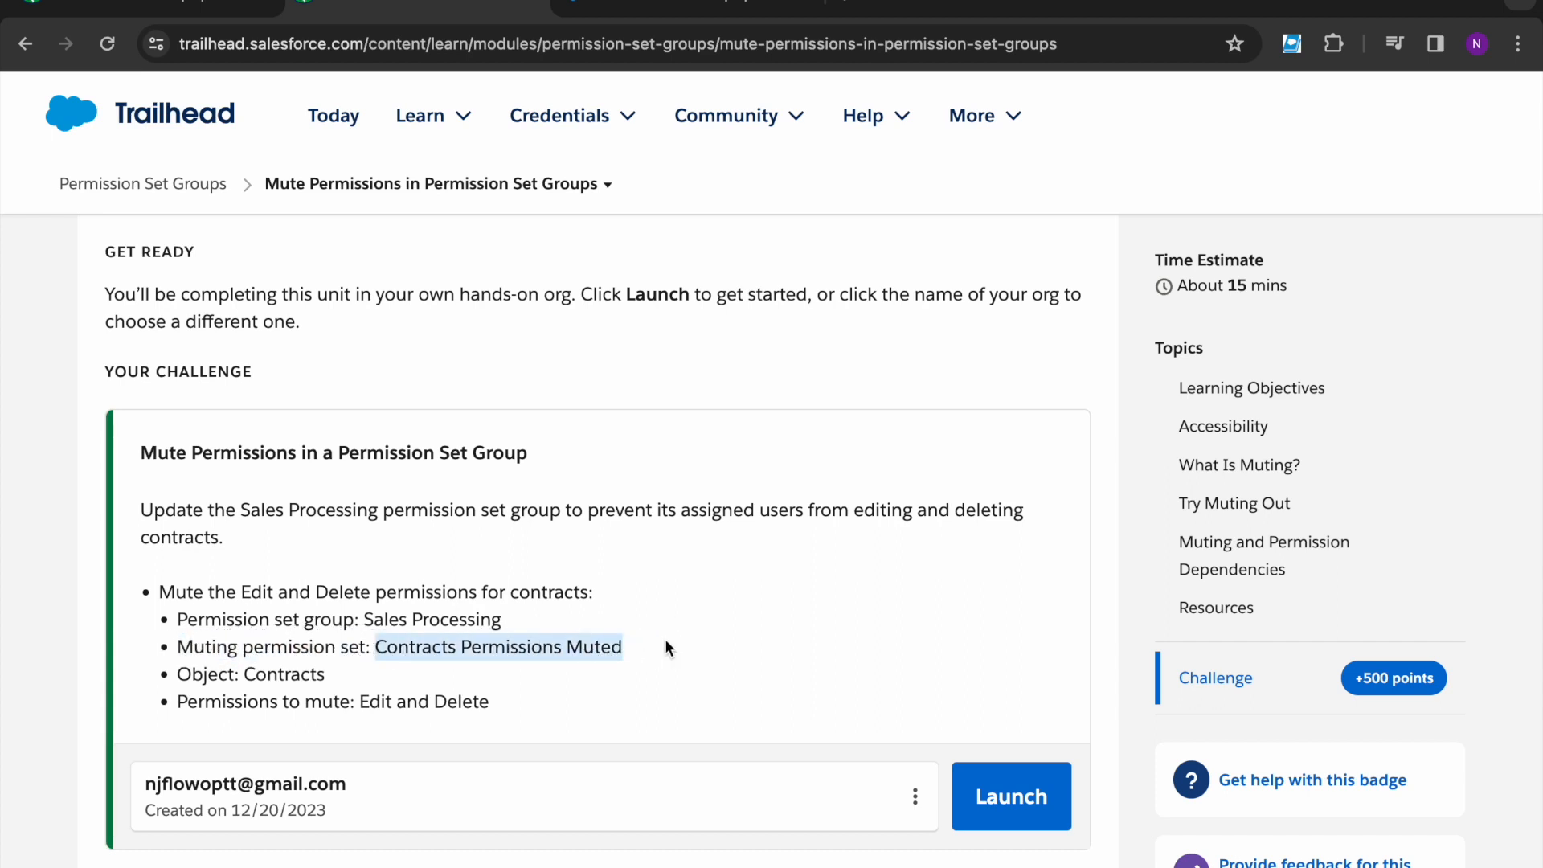
{"action": "left_click", "coordinate": [634, 8]}
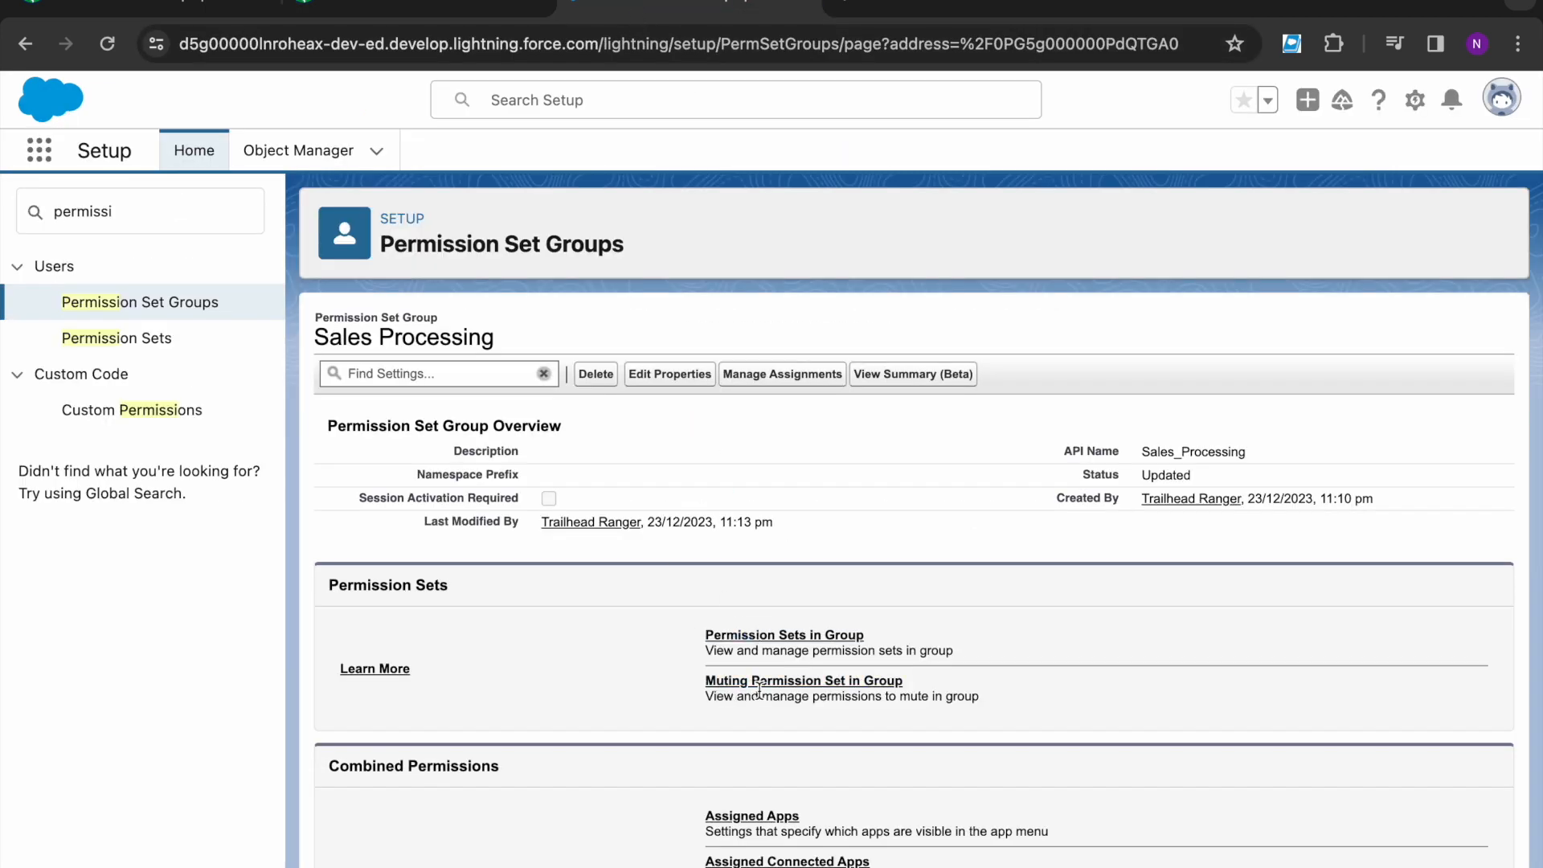
{"action": "left_click", "coordinate": [879, 683]}
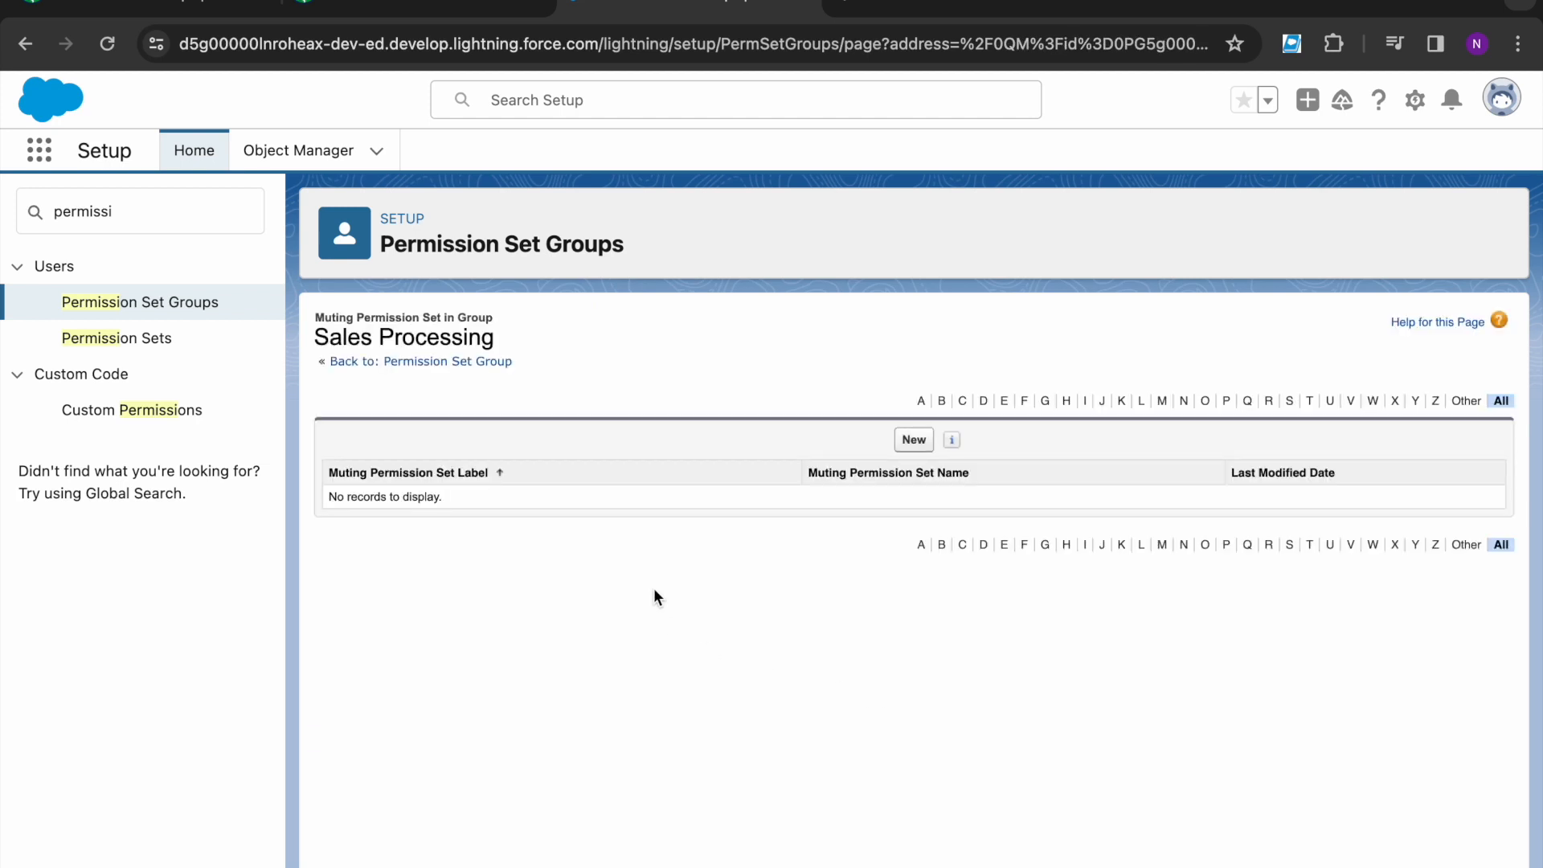
- Start a new muting permission set, paste Contracts Permissions Muted into Label and API Name, and try saving
{"action": "left_click", "coordinate": [908, 441]}
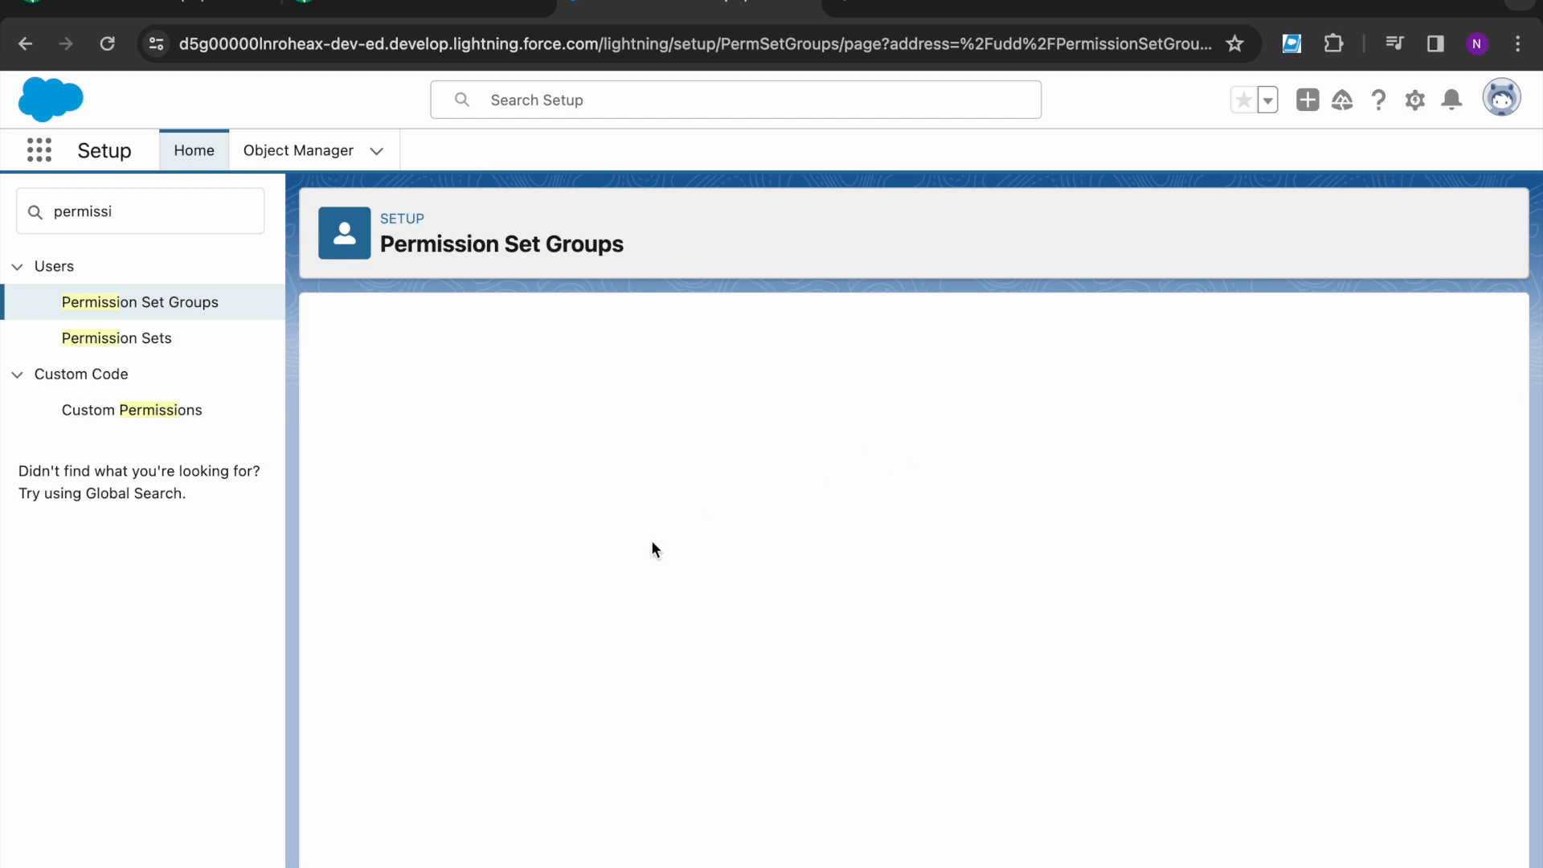
{"action": "left_click", "coordinate": [734, 485]}
{"action": "triple_click", "coordinate": [734, 486]}
{"action": "key", "text": "ctrl+v"}
{"action": "triple_click", "coordinate": [758, 518]}
{"action": "key", "text": "ctrl+v"}
{"action": "left_click", "coordinate": [716, 574]}
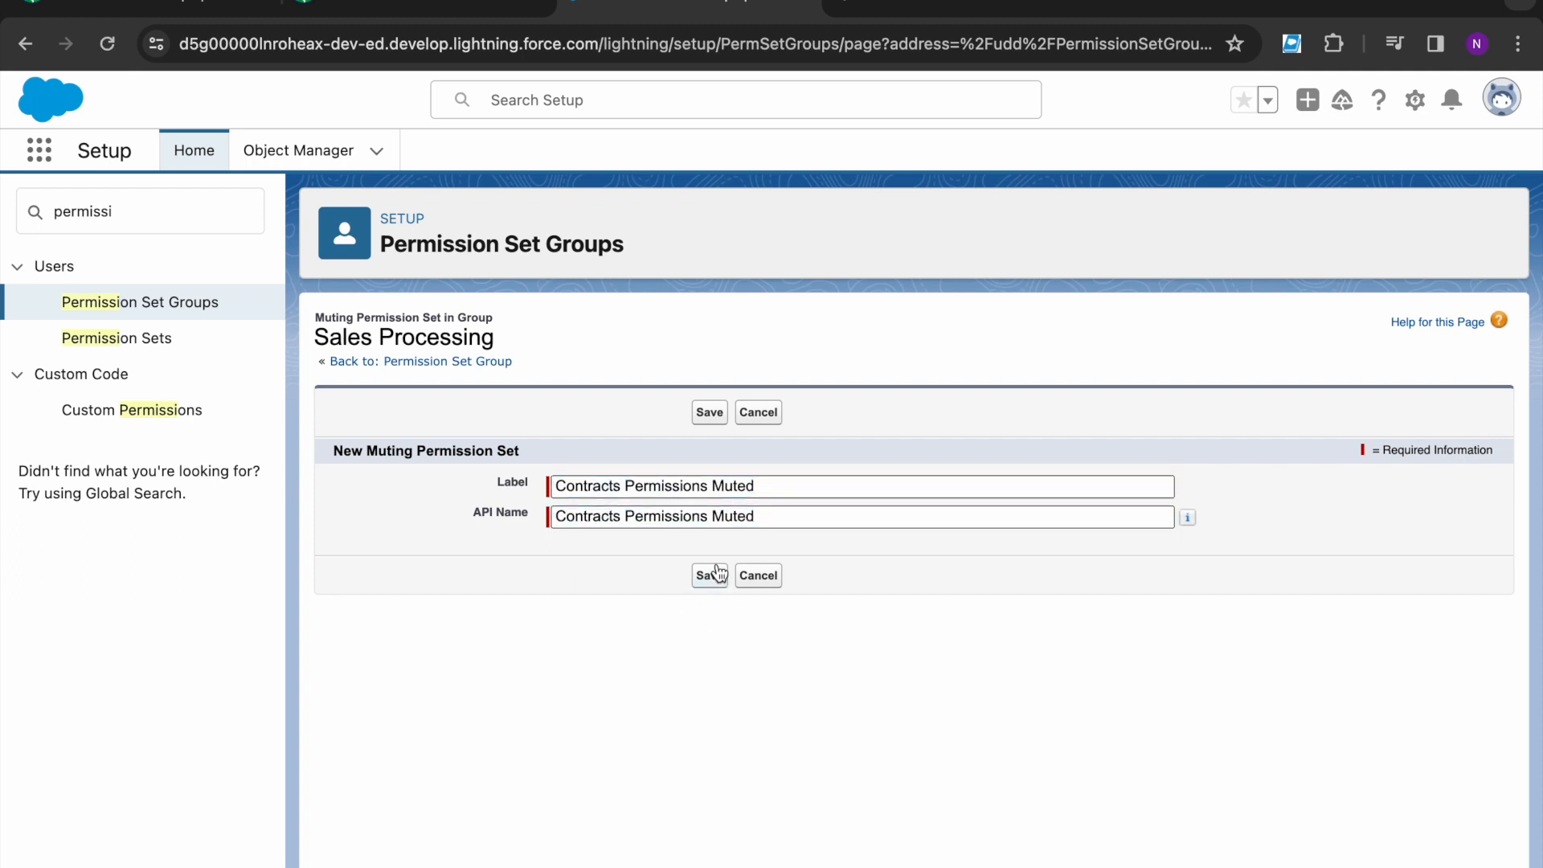
- Clear the invalid API Name, re-enter the label, then abandon the form
{"action": "left_click", "coordinate": [792, 517]}
{"action": "triple_click", "coordinate": [792, 517]}
{"action": "key", "text": "BackSpace"}
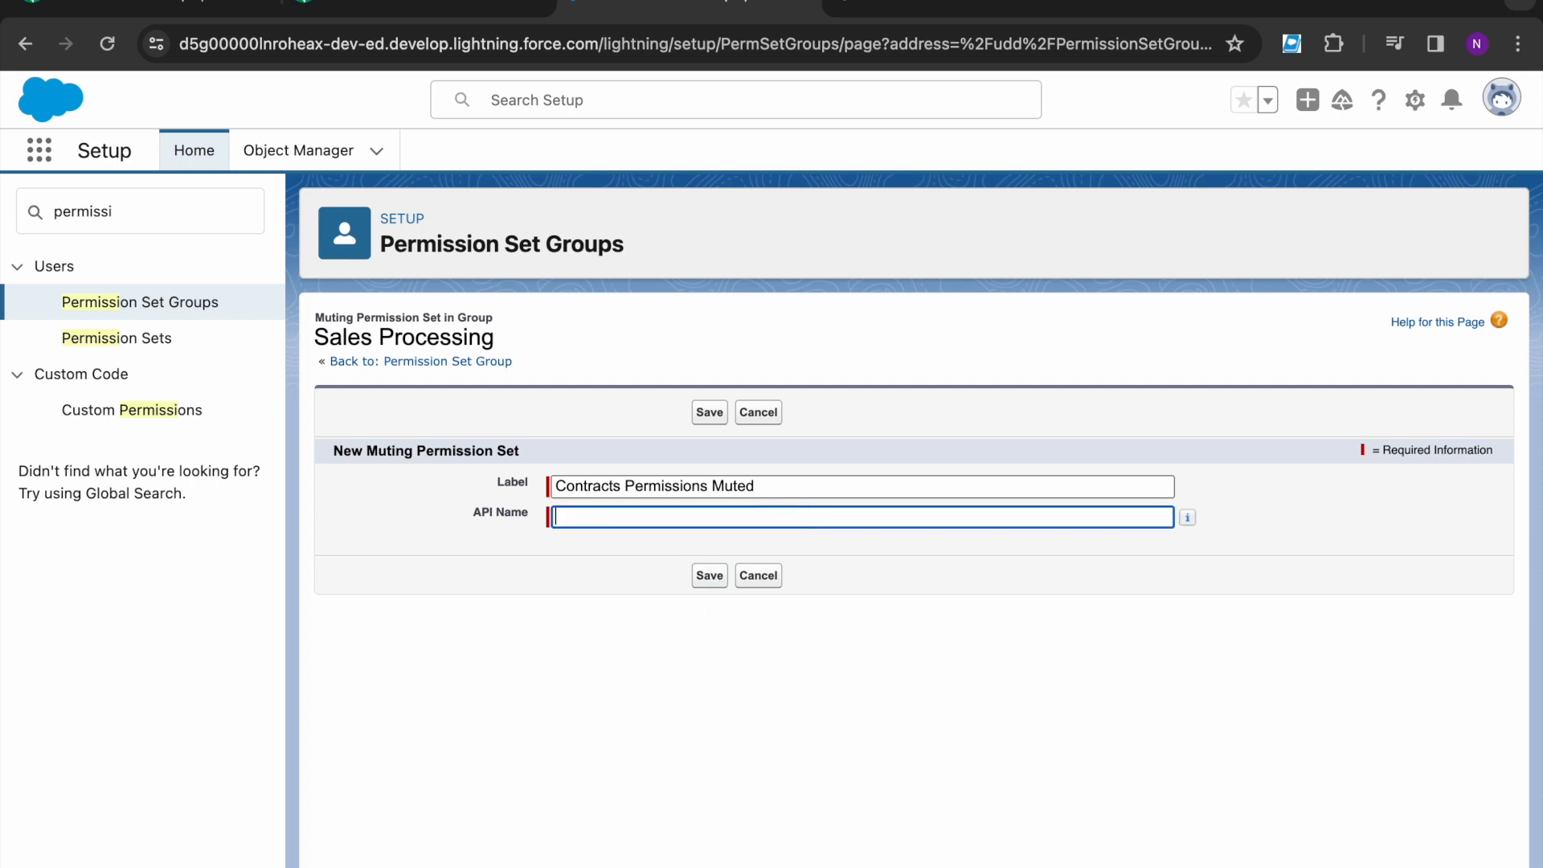
{"action": "left_click", "coordinate": [779, 486]}
{"action": "key", "text": "BackSpace"}
{"action": "type", "text": "d"}
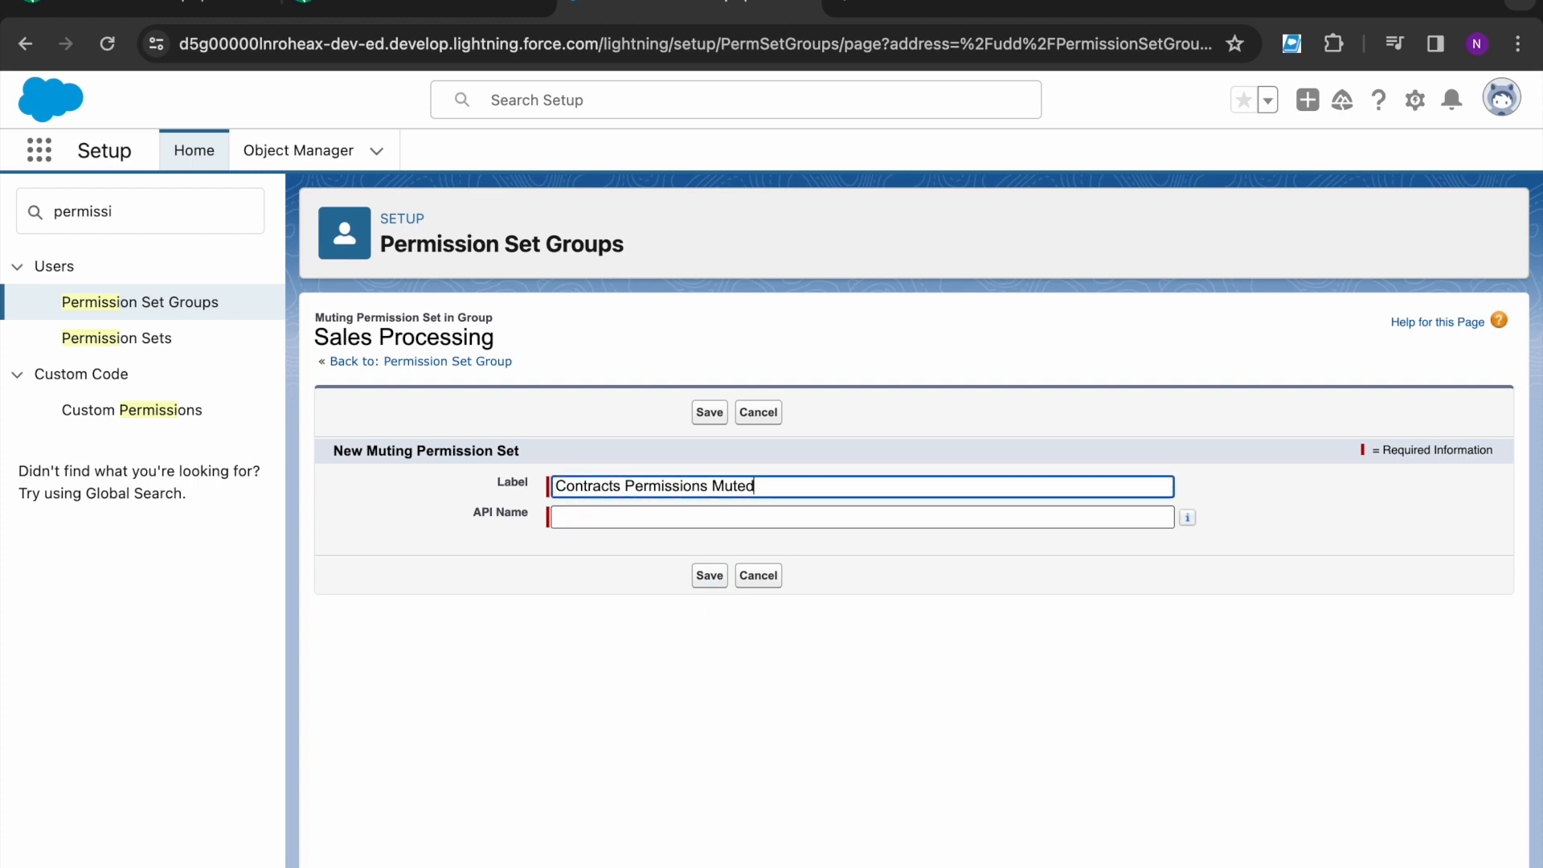
{"action": "left_click", "coordinate": [755, 518]}
{"action": "triple_click", "coordinate": [802, 486]}
{"action": "key", "text": "super+c"}
{"action": "key", "text": "BackSpace"}
{"action": "left_click", "coordinate": [675, 633]}
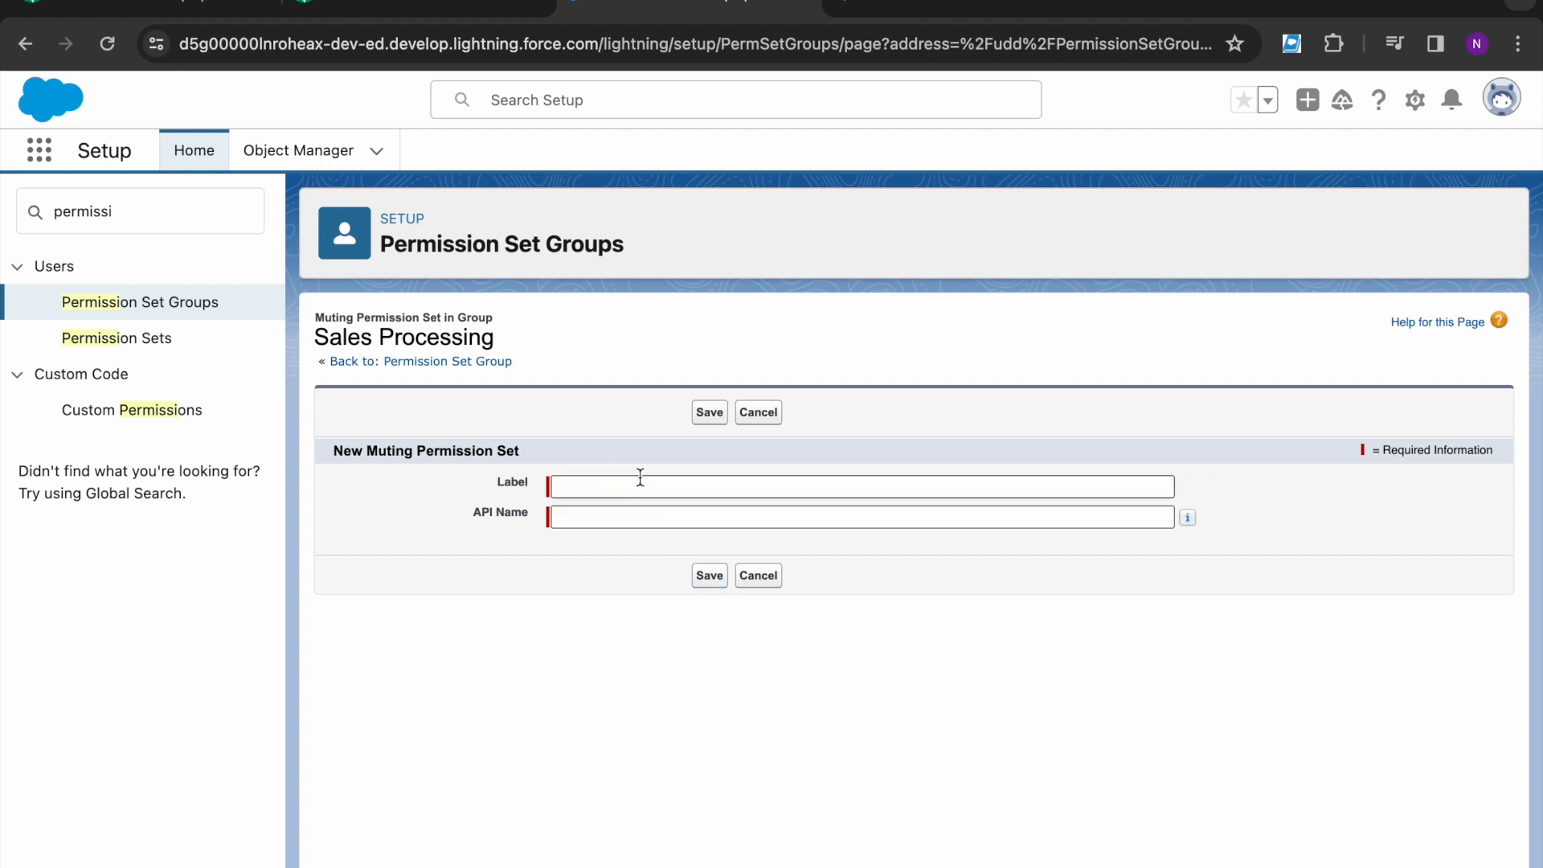
{"action": "left_click", "coordinate": [644, 486]}
{"action": "key", "text": "super+v"}
{"action": "left_click", "coordinate": [630, 516]}
{"action": "left_click", "coordinate": [765, 552]}
{"action": "left_click", "coordinate": [767, 577]}
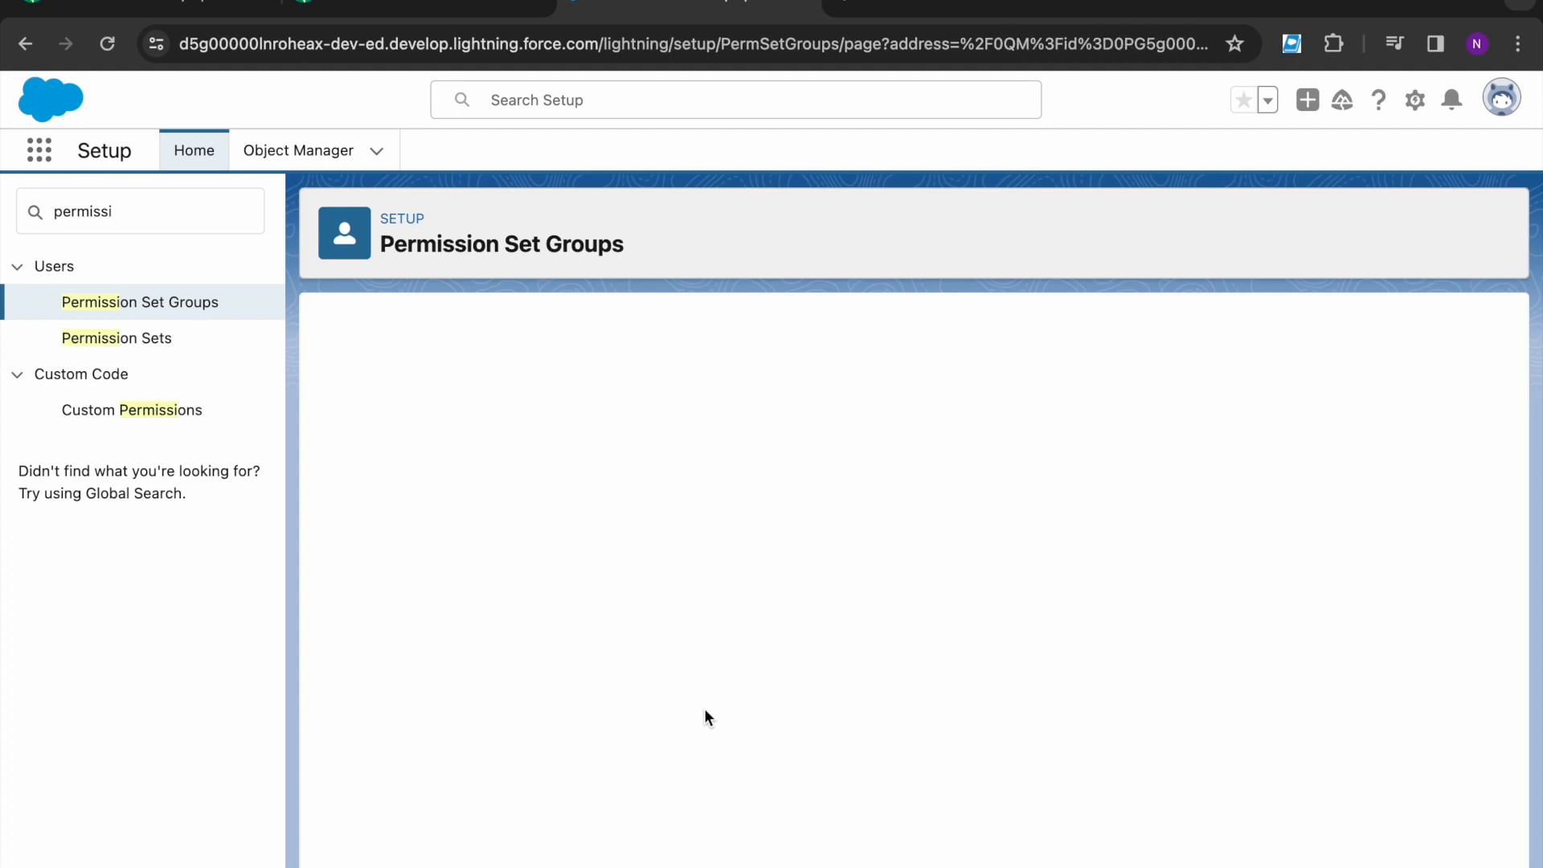
- Create a muting set labelled Contracts Permissions Muted with API name Contacts_Permissions_Muted and save
{"action": "left_click", "coordinate": [916, 442]}
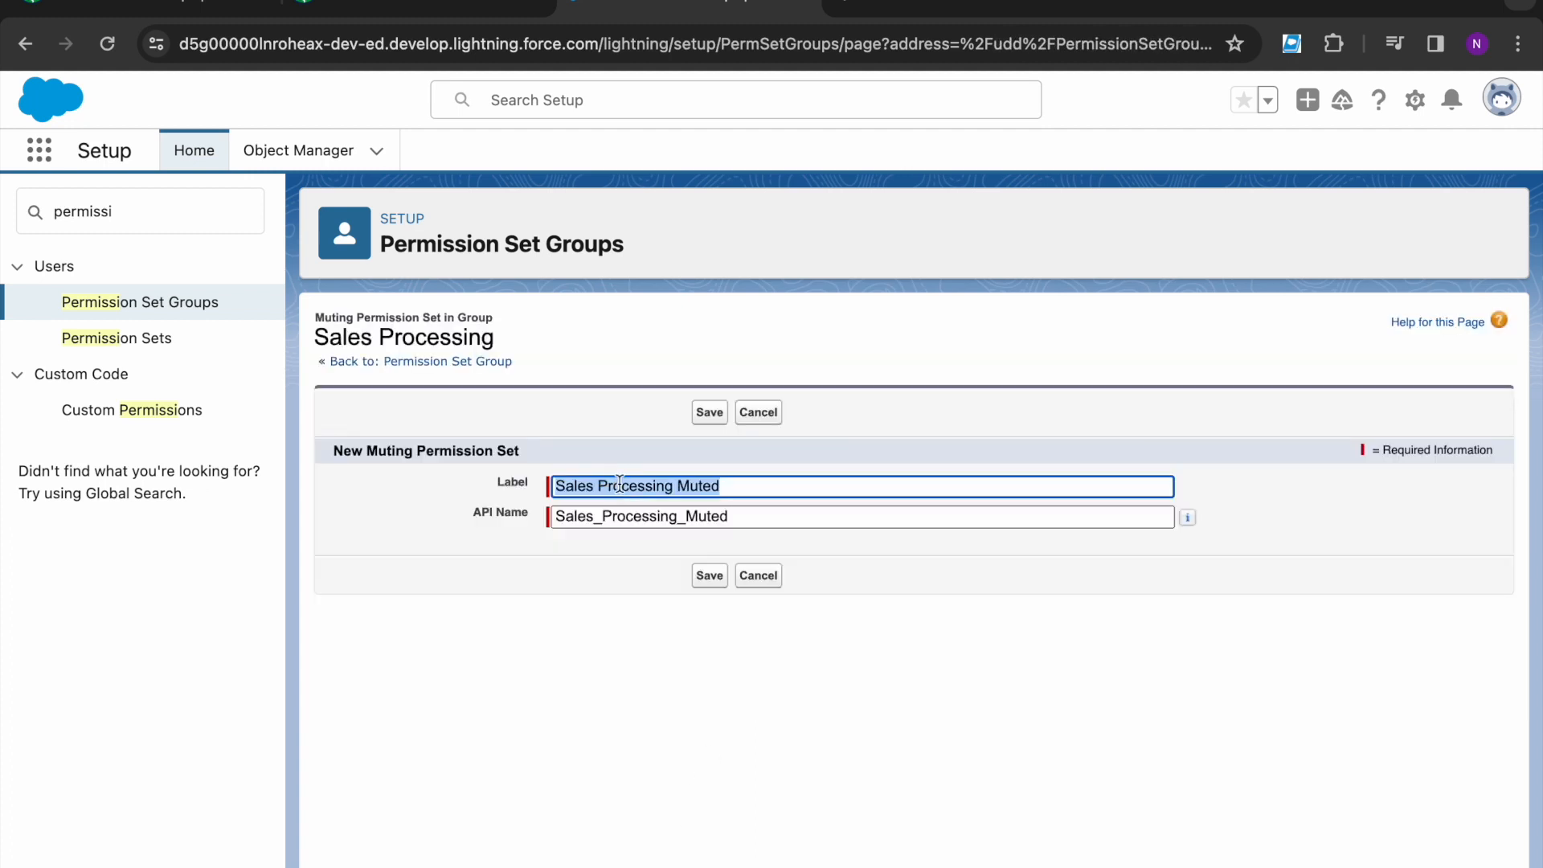
{"action": "key", "text": "BackSpace"}
{"action": "key", "text": "super+v"}
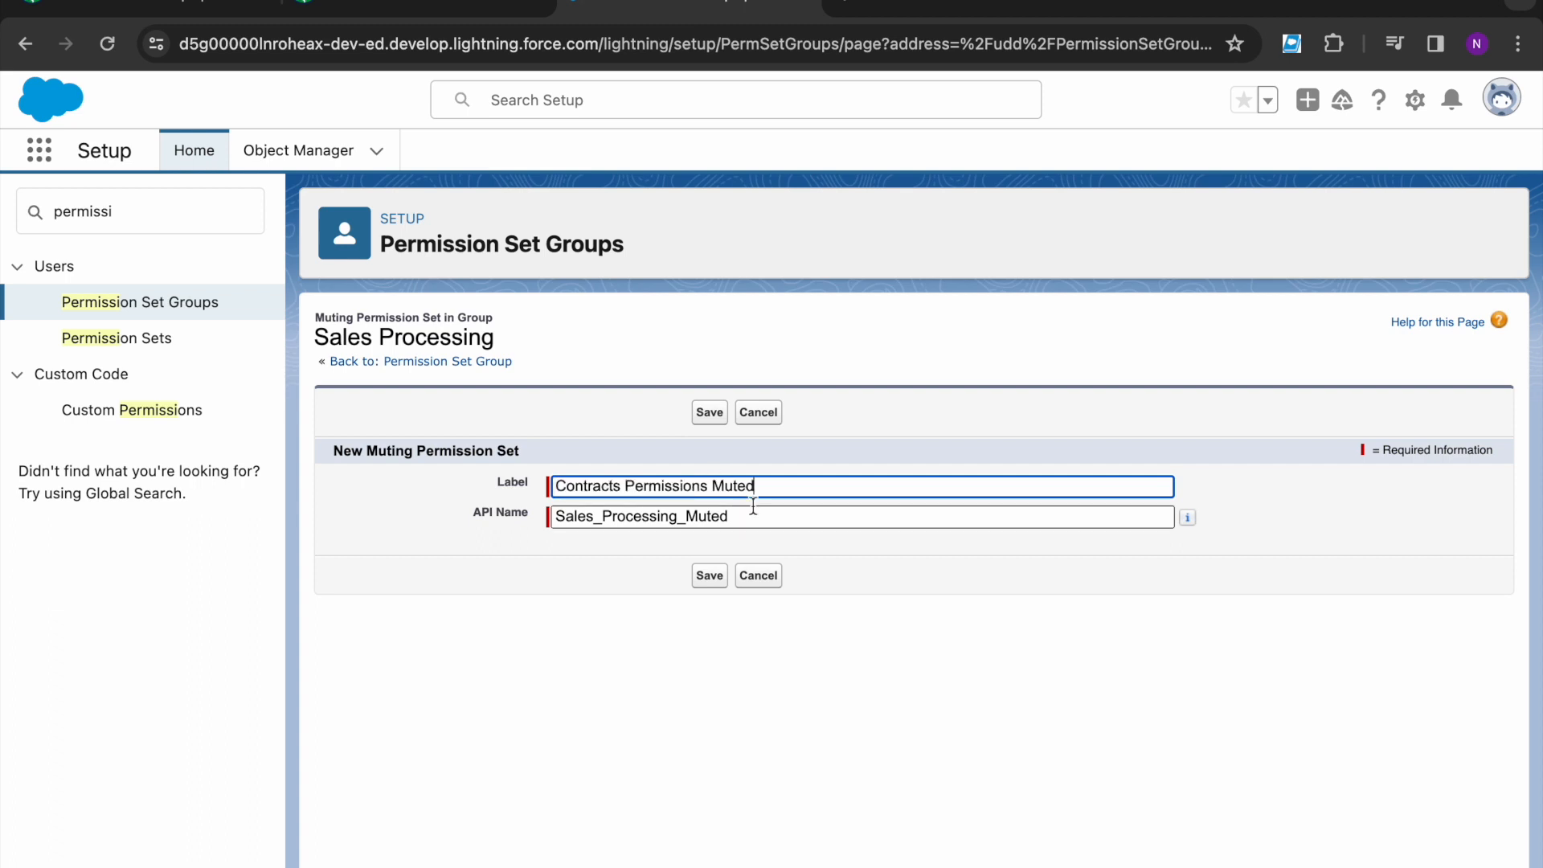
{"action": "left_click", "coordinate": [747, 515]}
{"action": "key", "text": "super+a"}
{"action": "key", "text": "BackSpace"}
{"action": "type", "text": "C"}
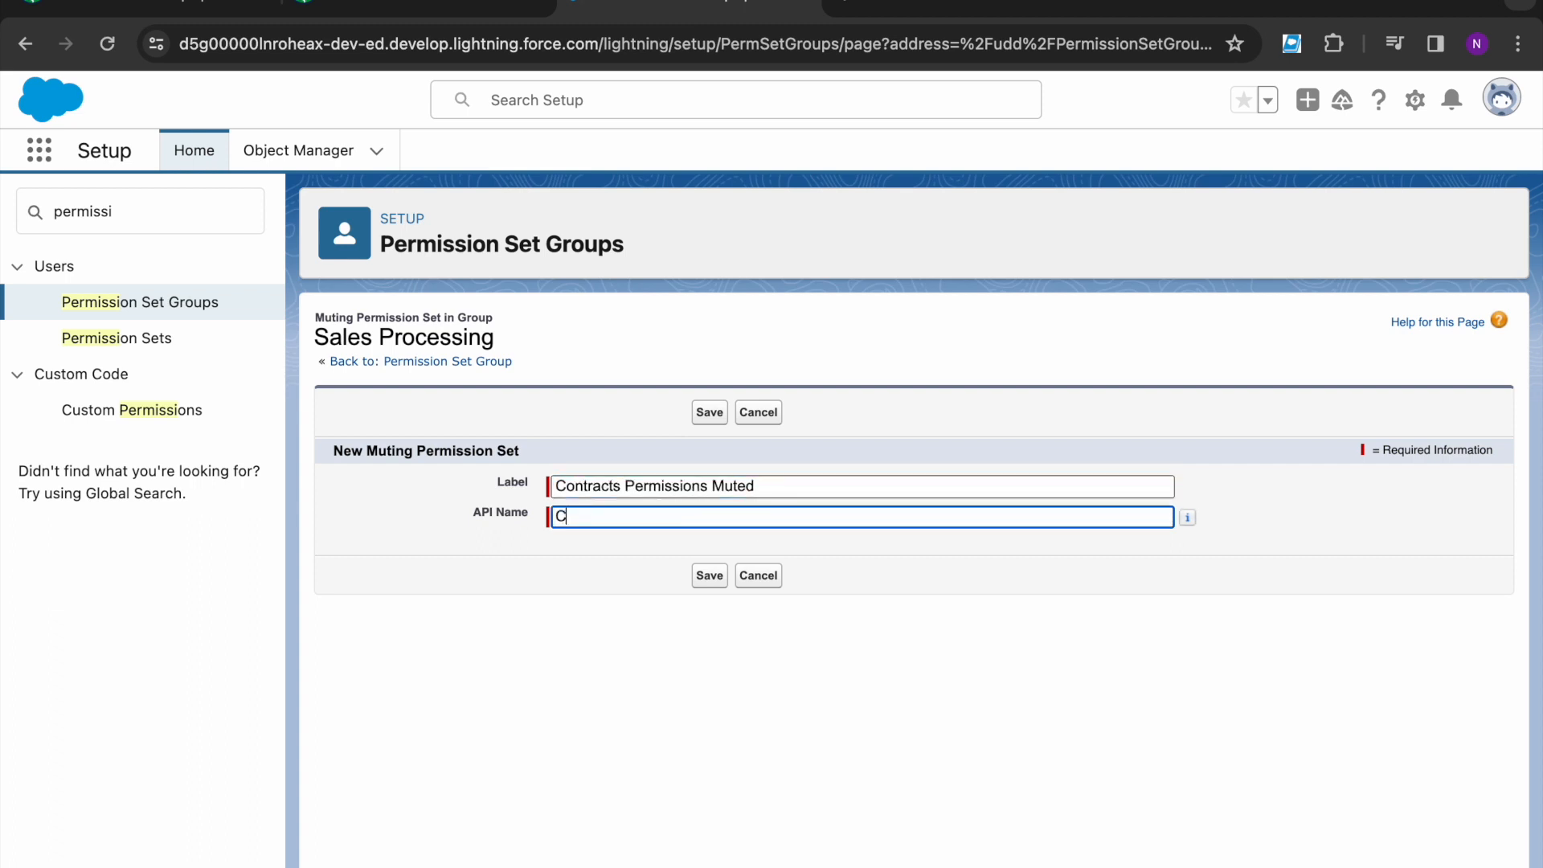
{"action": "type", "text": "ontacts_Permissions_Muted"}
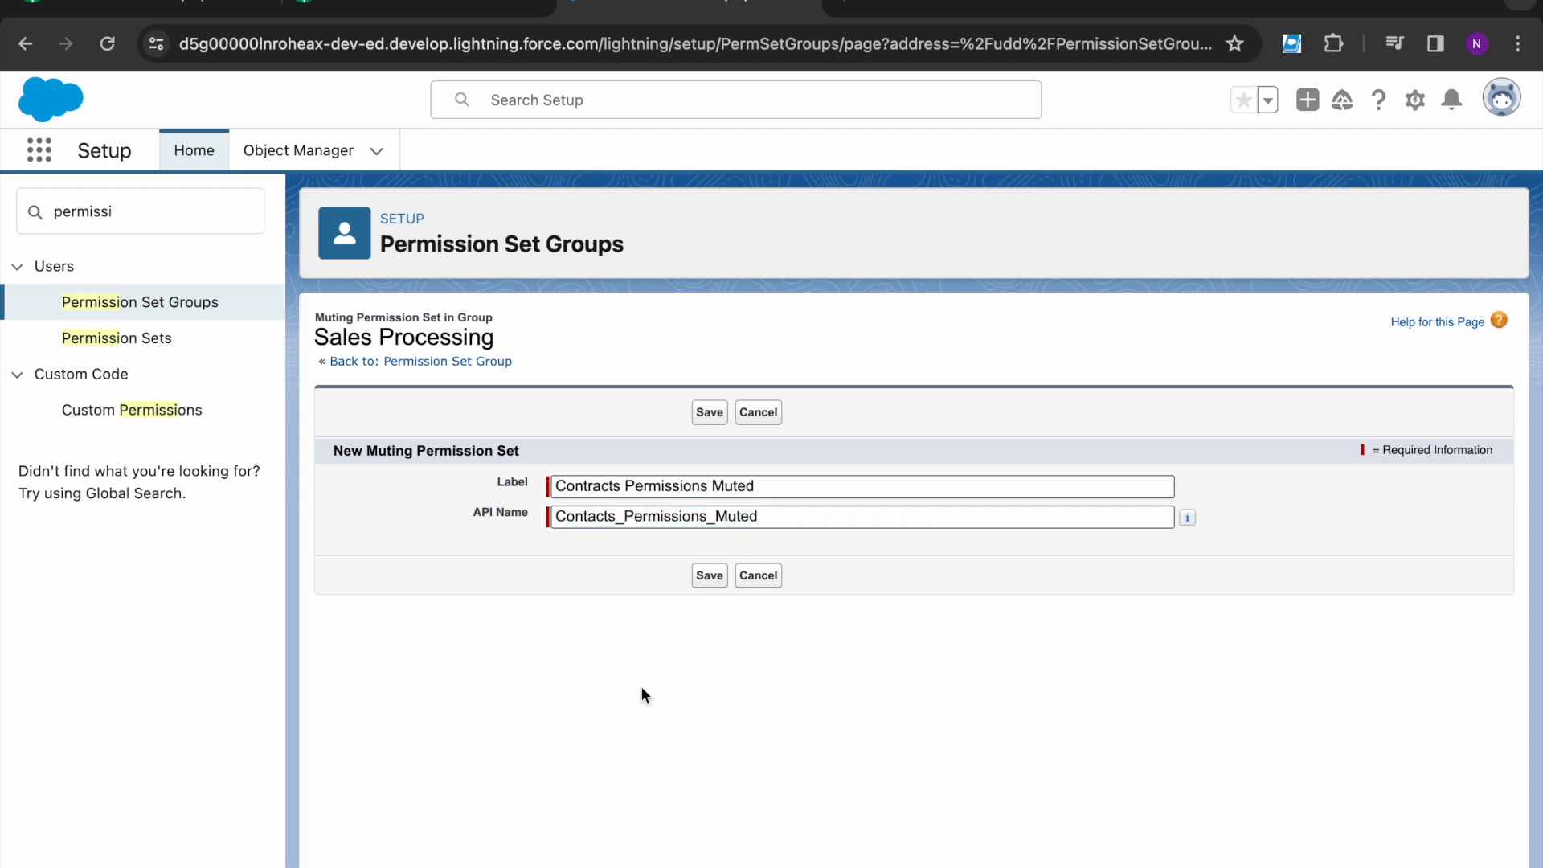
{"action": "left_click", "coordinate": [710, 575]}
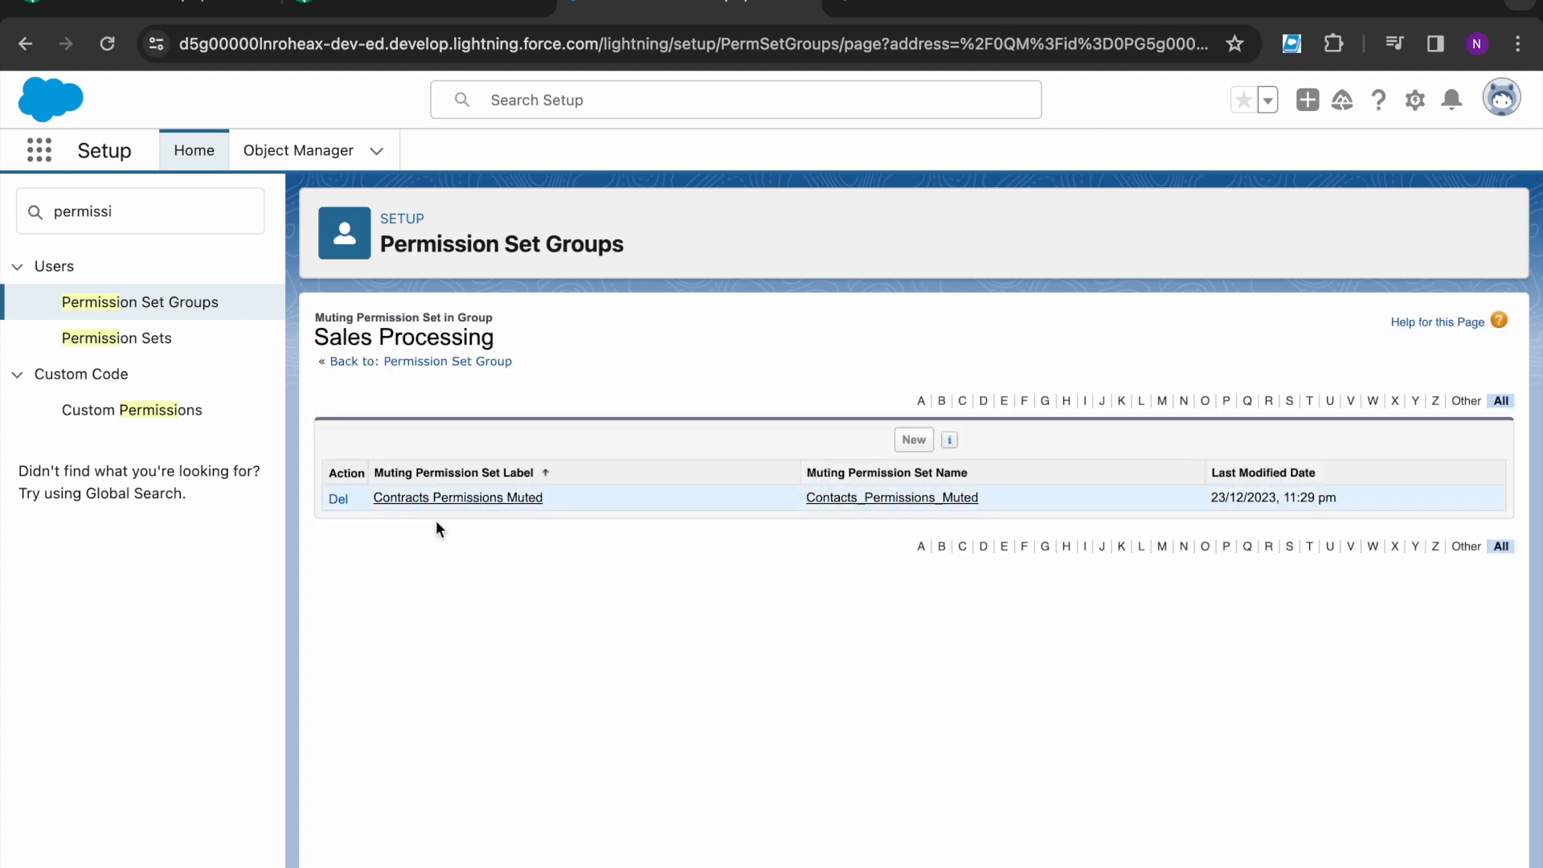
- Open the Contracts Permissions Muted set and review the Contracts Edit/Delete requirement
{"action": "left_click", "coordinate": [486, 501]}
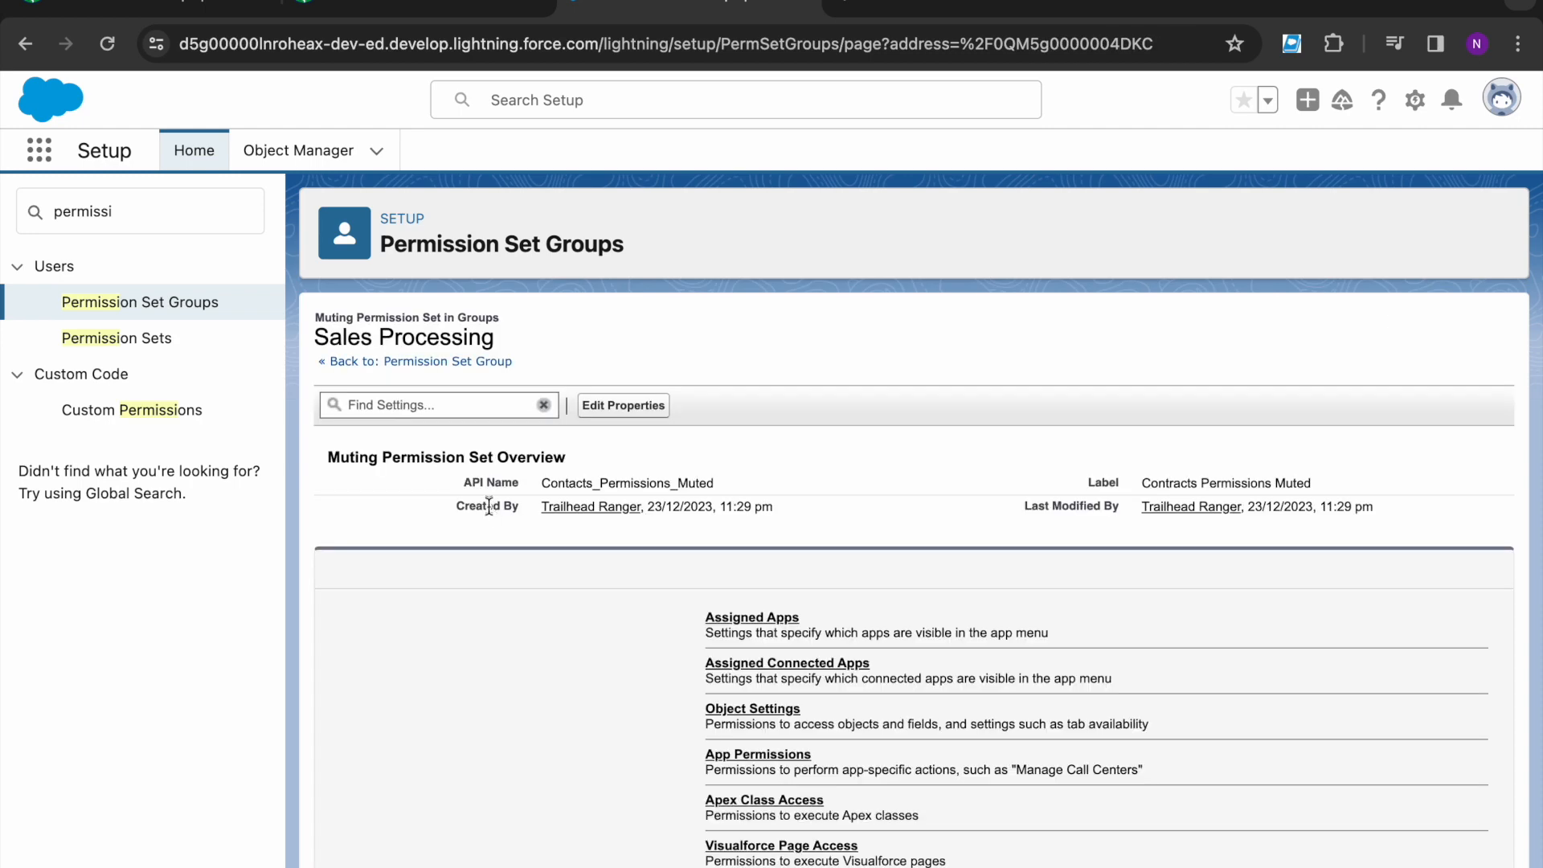
{"action": "left_click", "coordinate": [419, 11]}
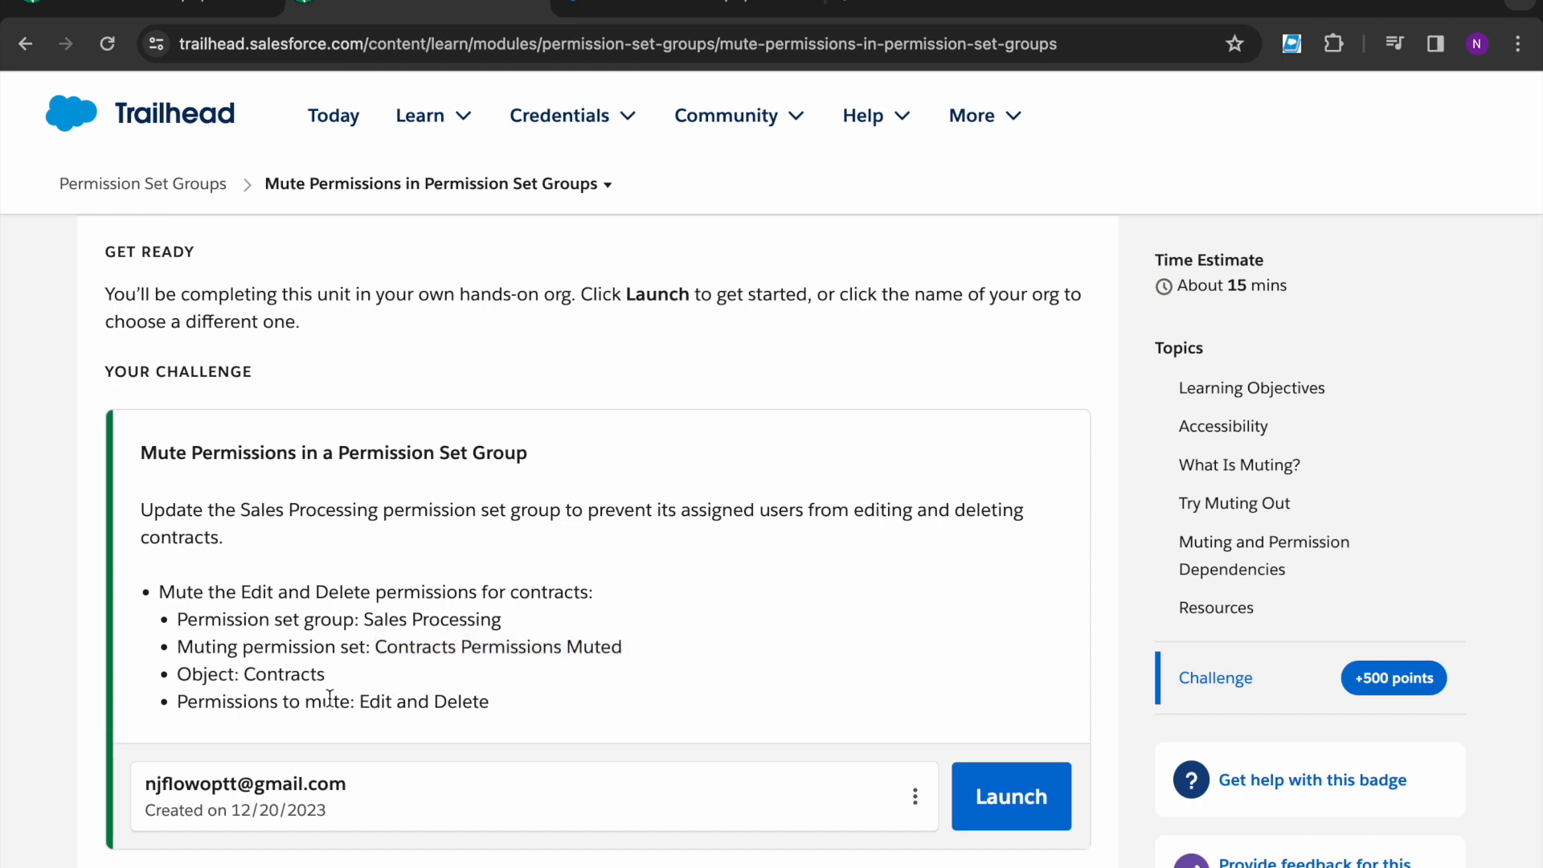
{"action": "left_click", "coordinate": [245, 677]}
{"action": "left_click_drag", "start_coordinate": [246, 678], "coordinate": [496, 698]}
{"action": "left_click", "coordinate": [334, 672]}
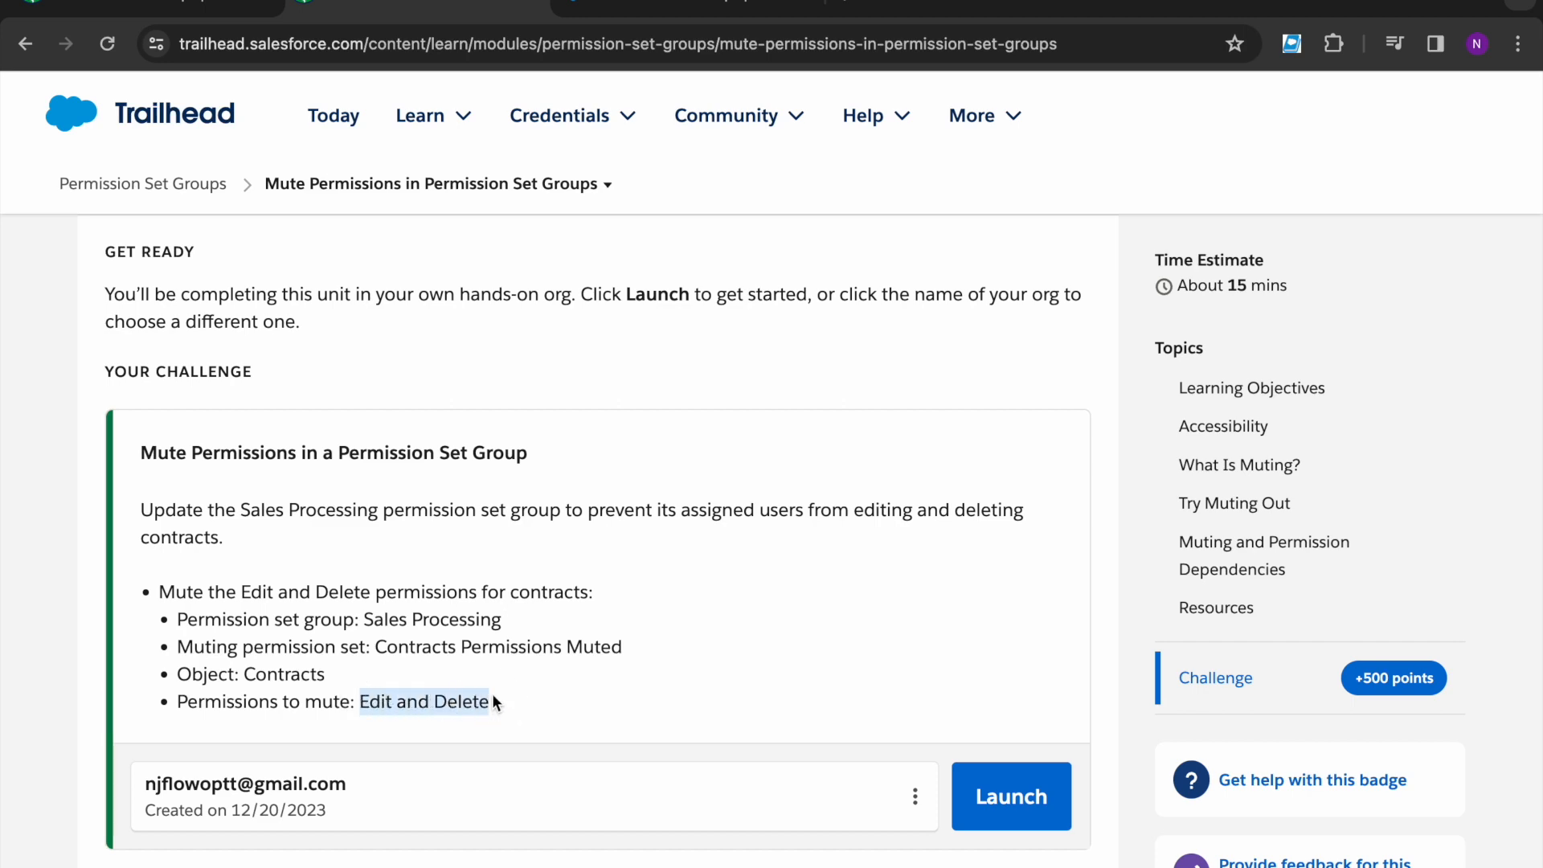
{"action": "left_click", "coordinate": [494, 695]}
- Search the muting set for 'Contrac' and edit the Contracts object settings
{"action": "key", "text": "ctrl+Tab"}
{"action": "left_click", "coordinate": [486, 403]}
{"action": "type", "text": "Contract"}
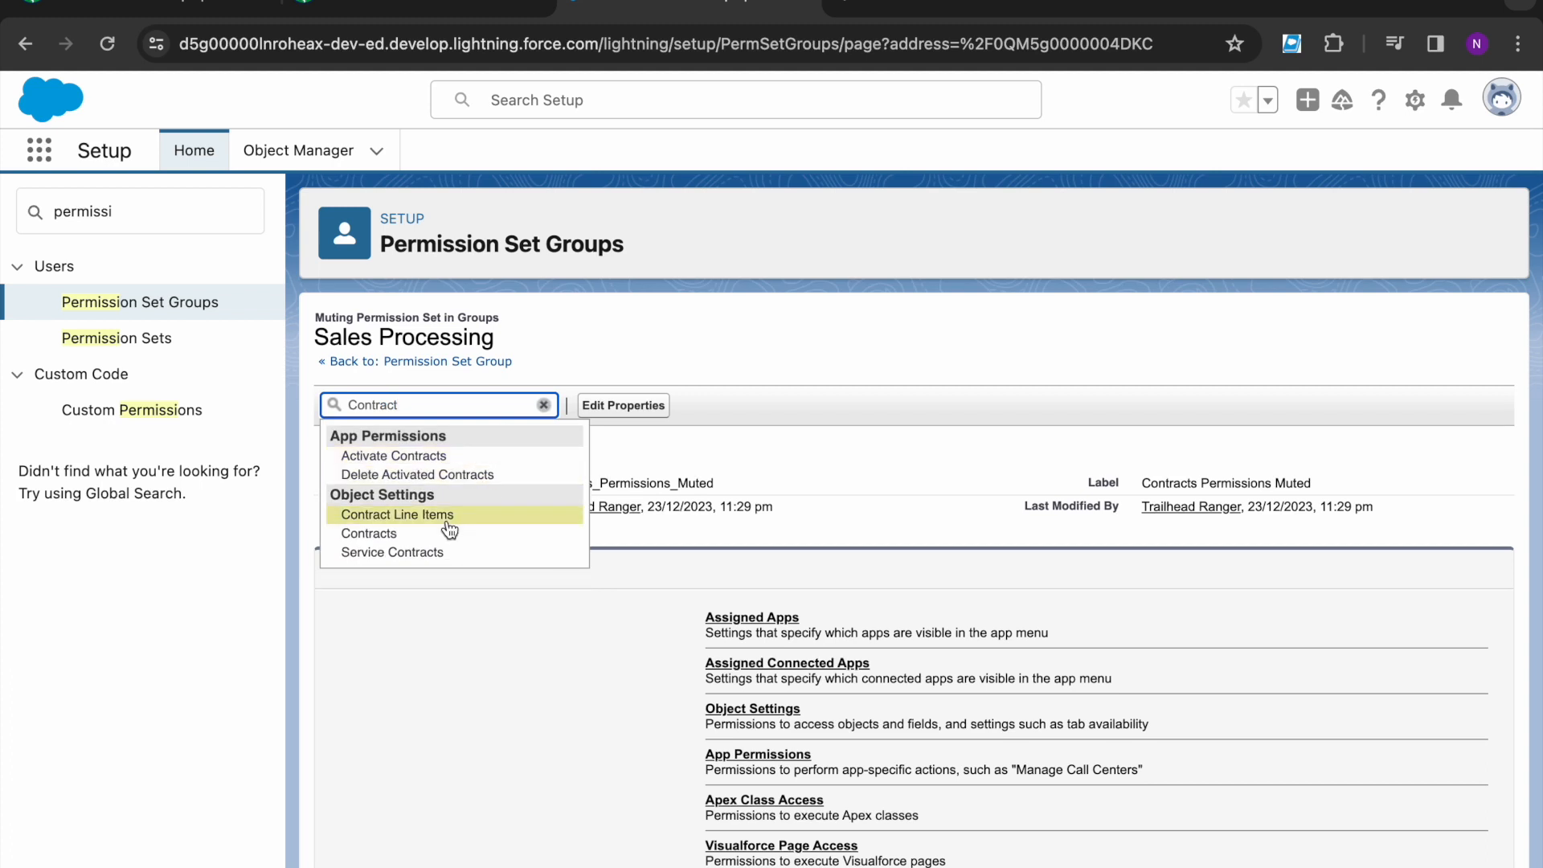
{"action": "left_click", "coordinate": [392, 534]}
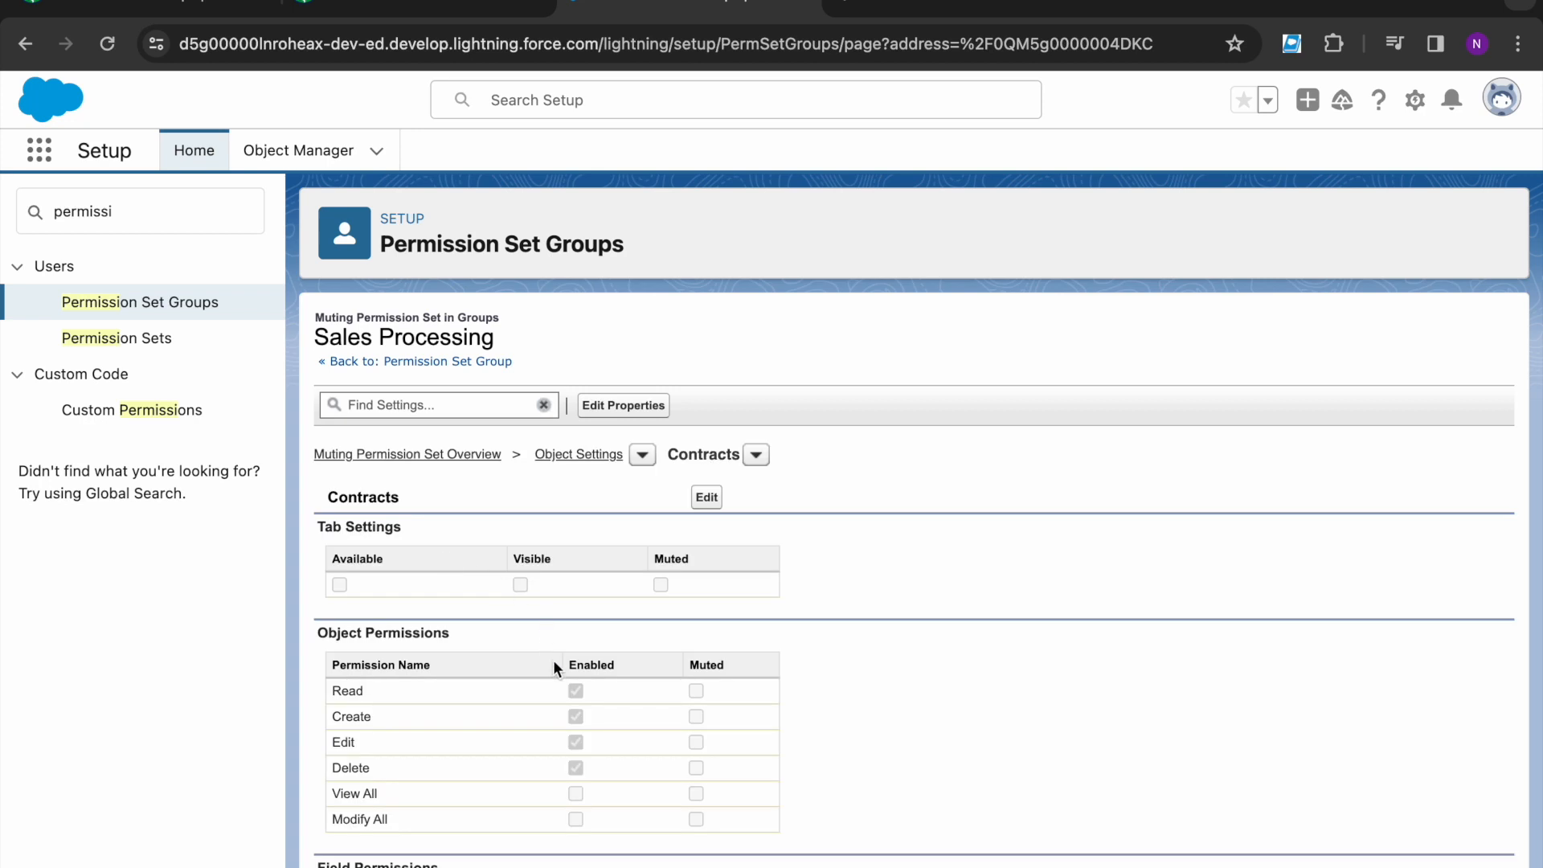
{"action": "left_click", "coordinate": [707, 497]}
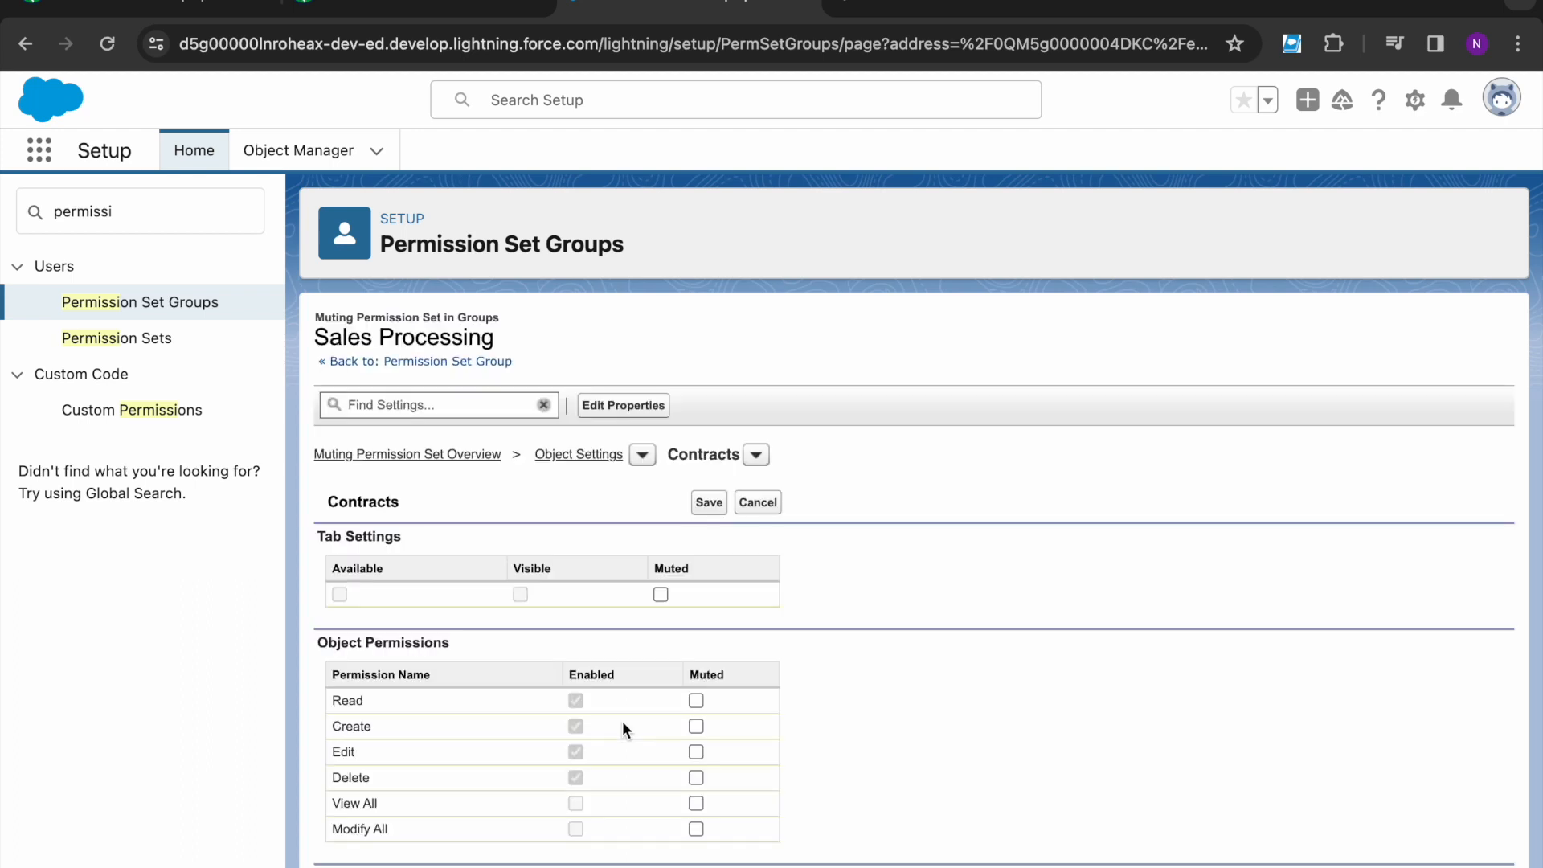
- Mute the Edit and Delete object permissions for Contracts
{"action": "scroll", "coordinate": [652, 765], "scroll_direction": "down", "scroll_amount": 2}
{"action": "left_click_drag", "start_coordinate": [683, 552], "coordinate": [730, 569]}
{"action": "left_click", "coordinate": [883, 548]}
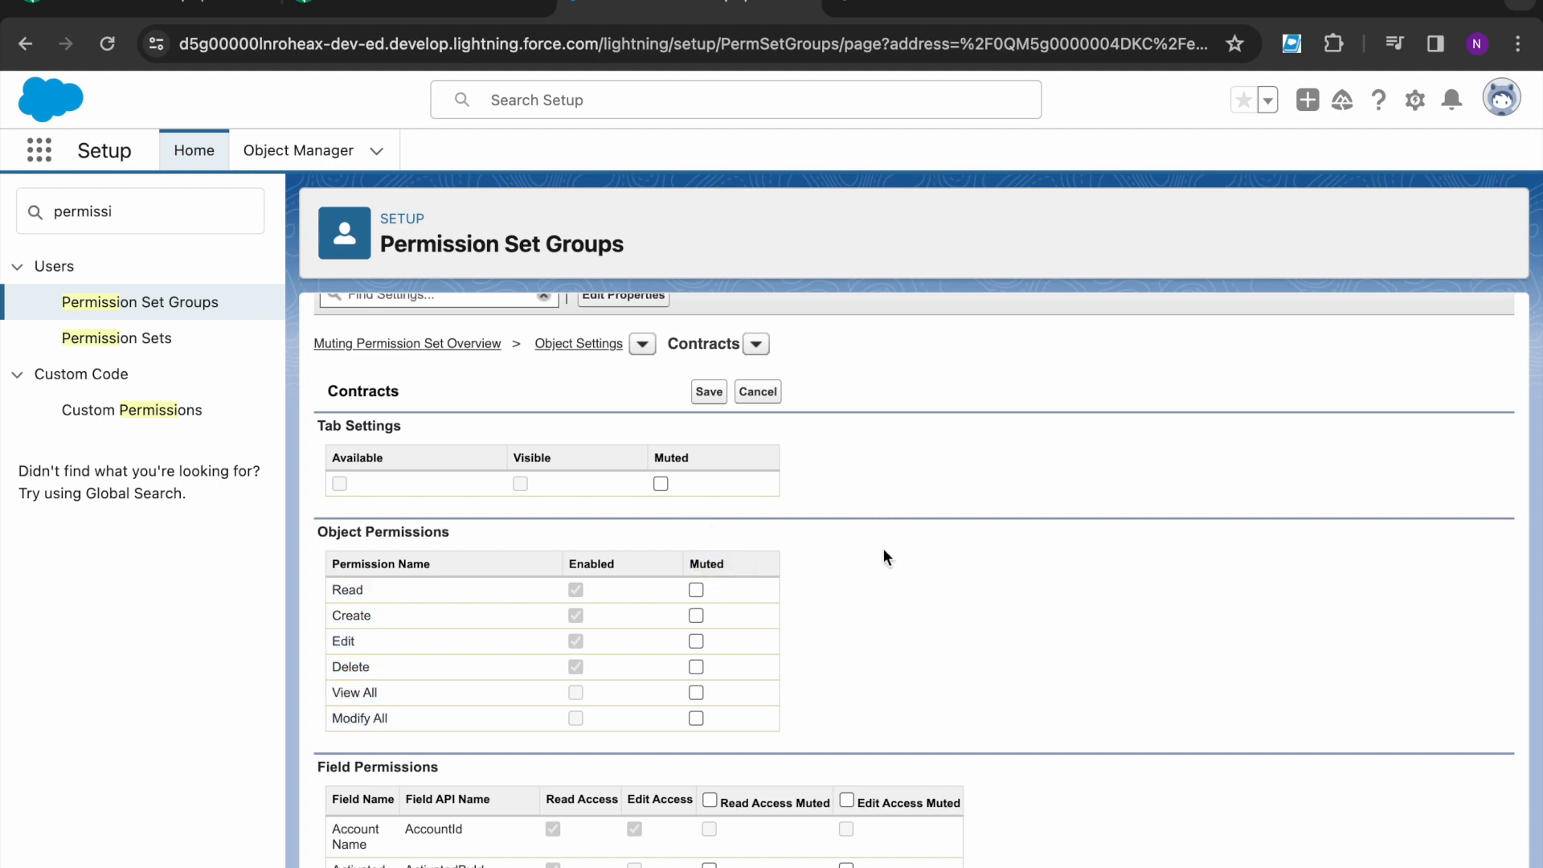
{"action": "left_click", "coordinate": [696, 640]}
{"action": "left_click", "coordinate": [696, 666]}
{"action": "left_click", "coordinate": [697, 717]}
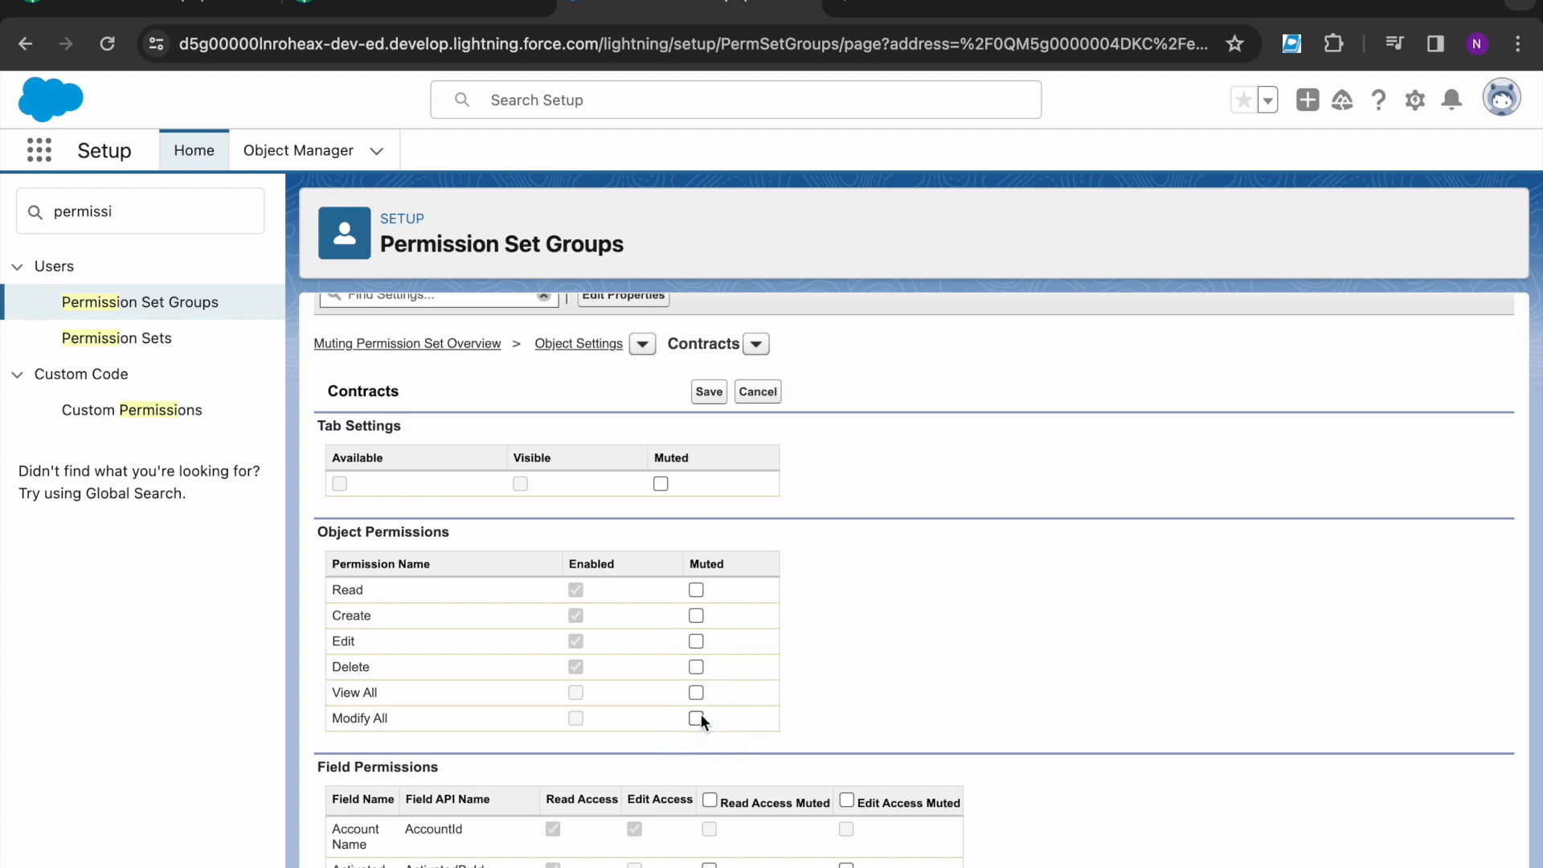
{"action": "left_click", "coordinate": [696, 666]}
- Recheck the requirements and save the Contracts muting changes
{"action": "left_click", "coordinate": [450, 7]}
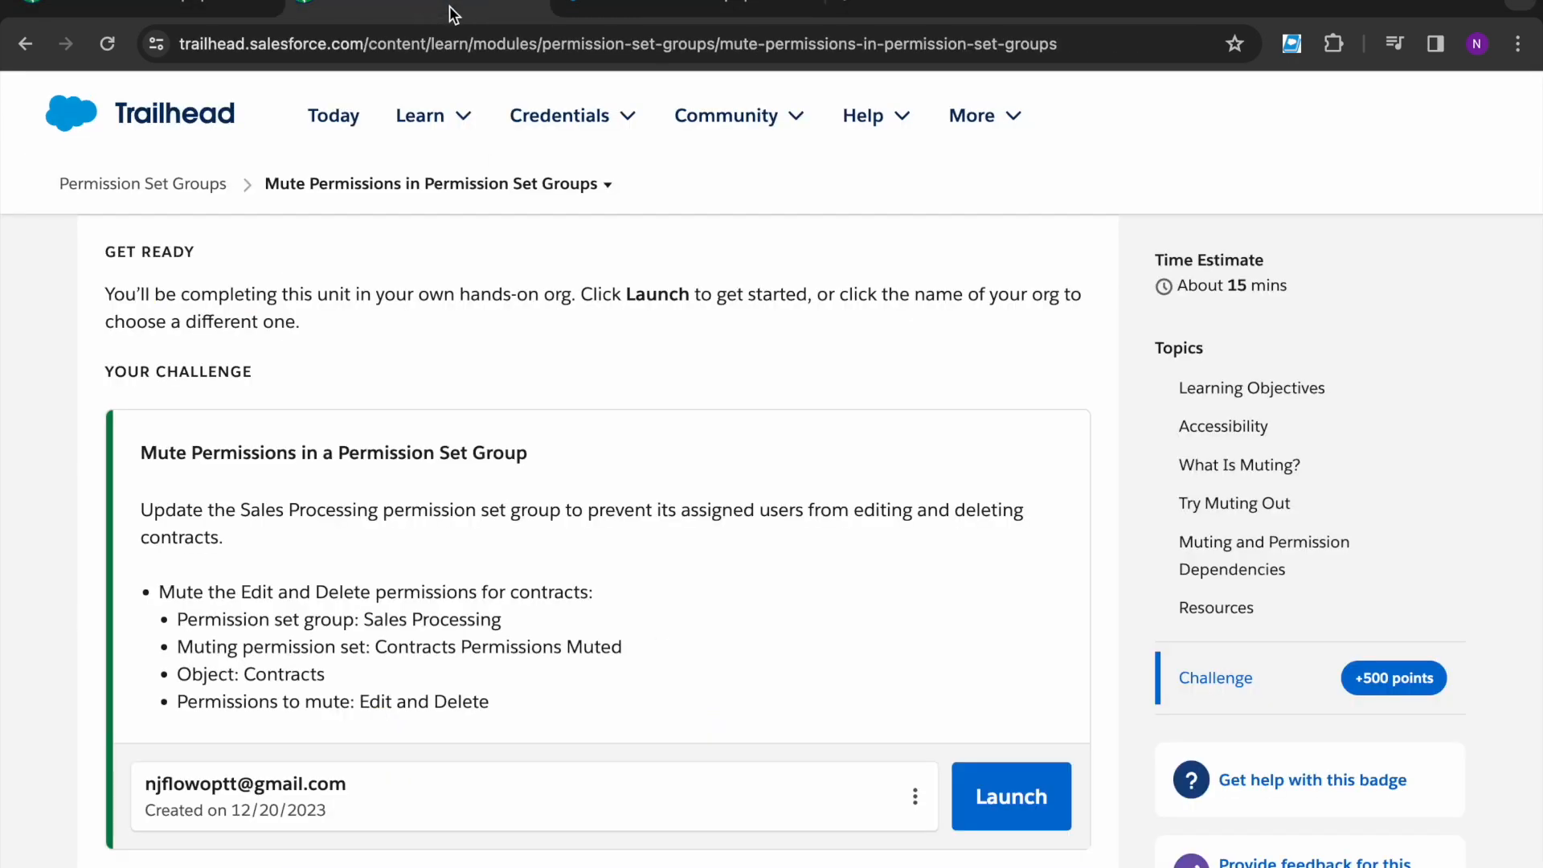
{"action": "left_click", "coordinate": [603, 10]}
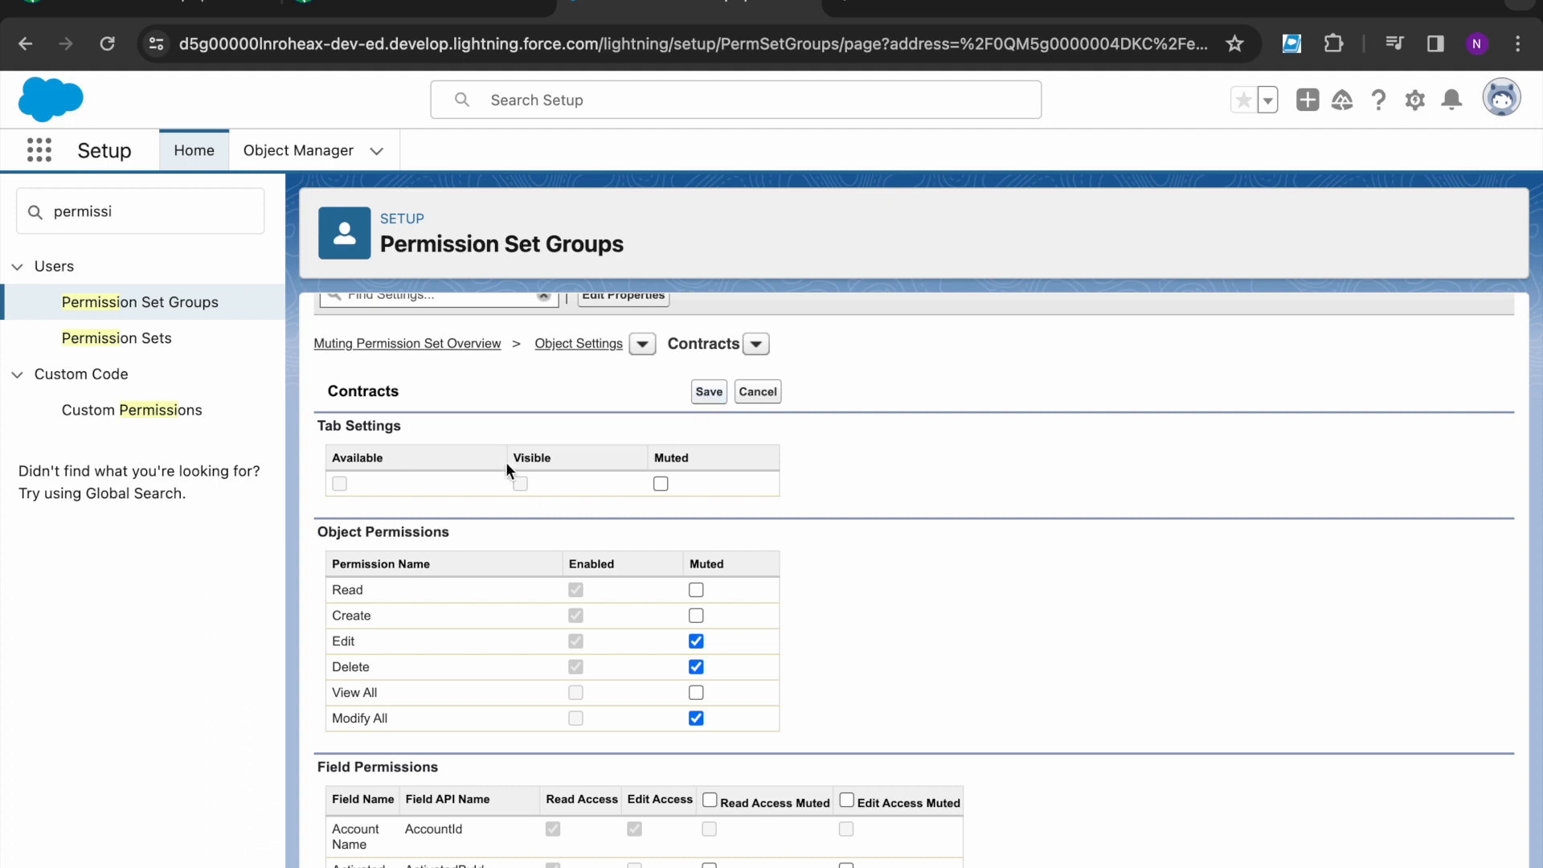
{"action": "scroll", "coordinate": [506, 469], "scroll_direction": "up", "scroll_amount": 2}
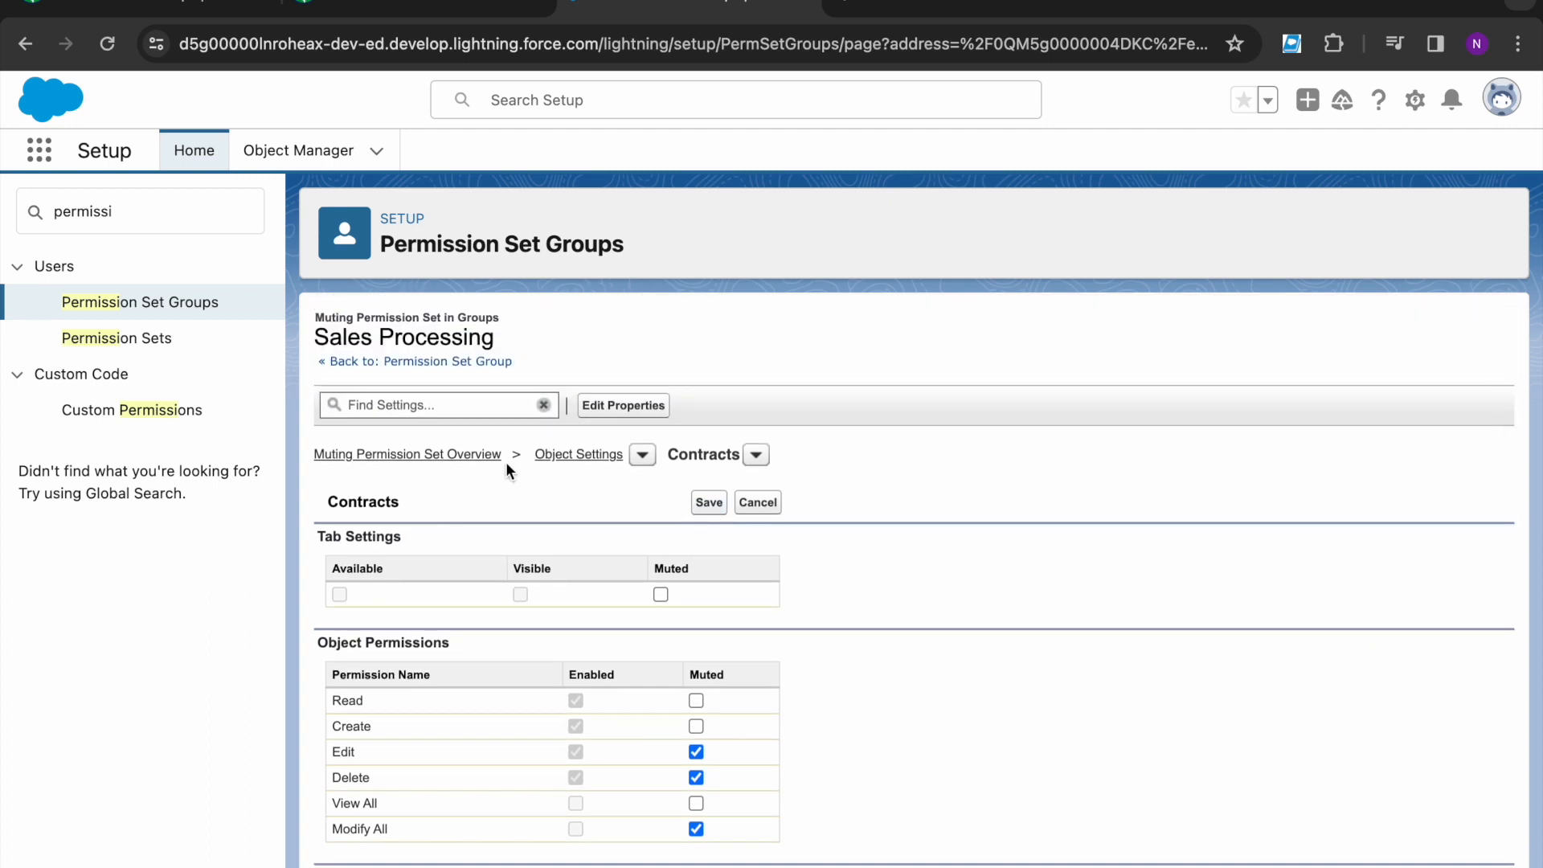
{"action": "left_click", "coordinate": [506, 464]}
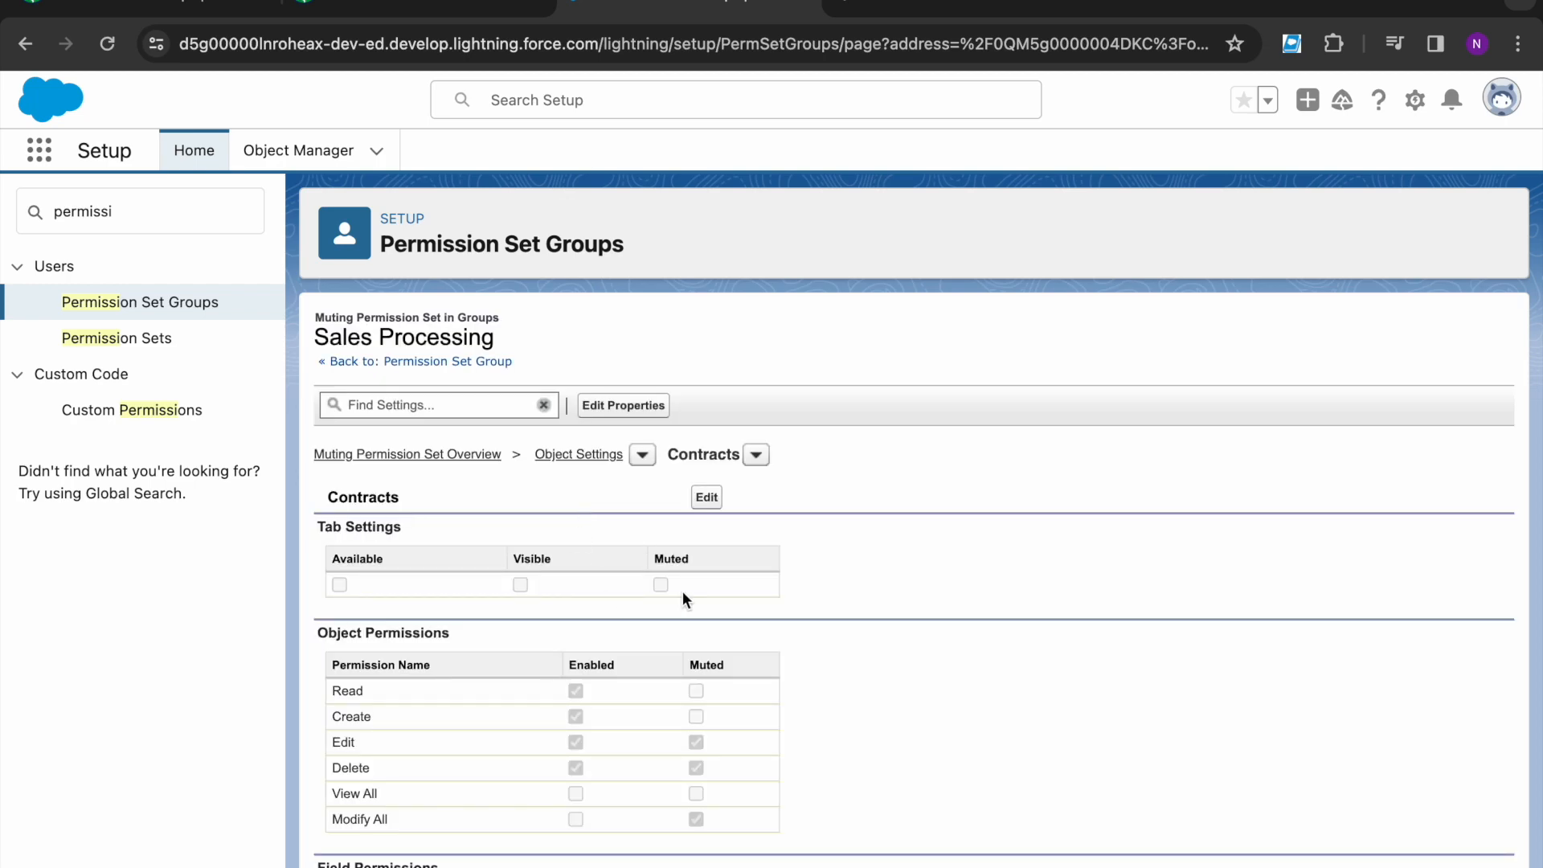
{"action": "left_click", "coordinate": [418, 7]}
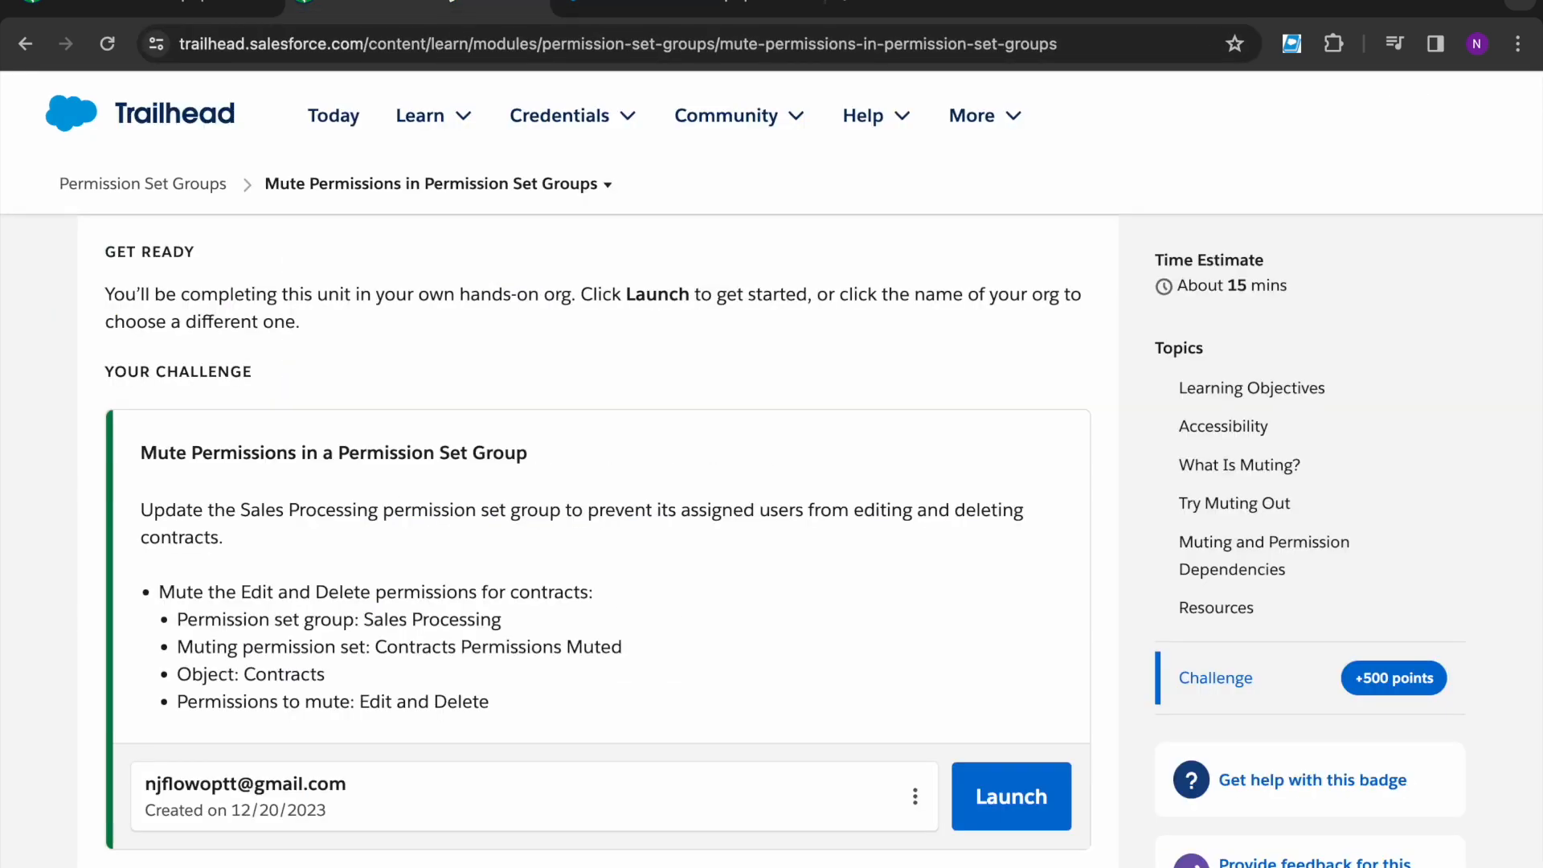
- Run Check Challenge, which fails for missing Contracts_Permissions_Muted, and copy that name
{"action": "scroll", "coordinate": [233, 794], "scroll_direction": "down", "scroll_amount": 1}
{"action": "scroll", "coordinate": [233, 794], "scroll_direction": "down", "scroll_amount": 1}
{"action": "left_click", "coordinate": [275, 821]}
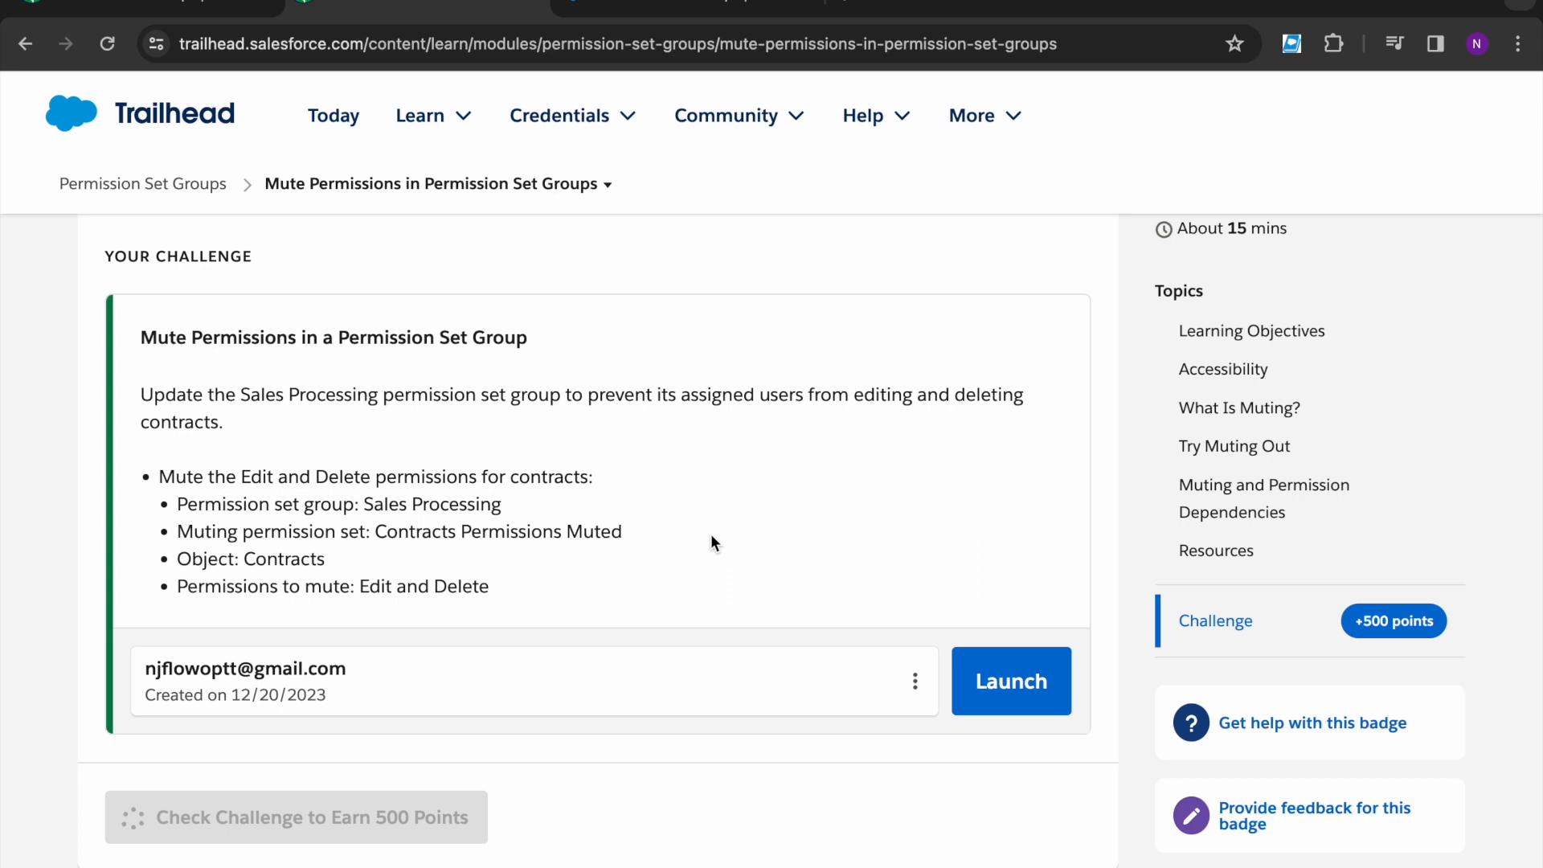
{"action": "scroll", "coordinate": [710, 535], "scroll_direction": "down", "scroll_amount": 2}
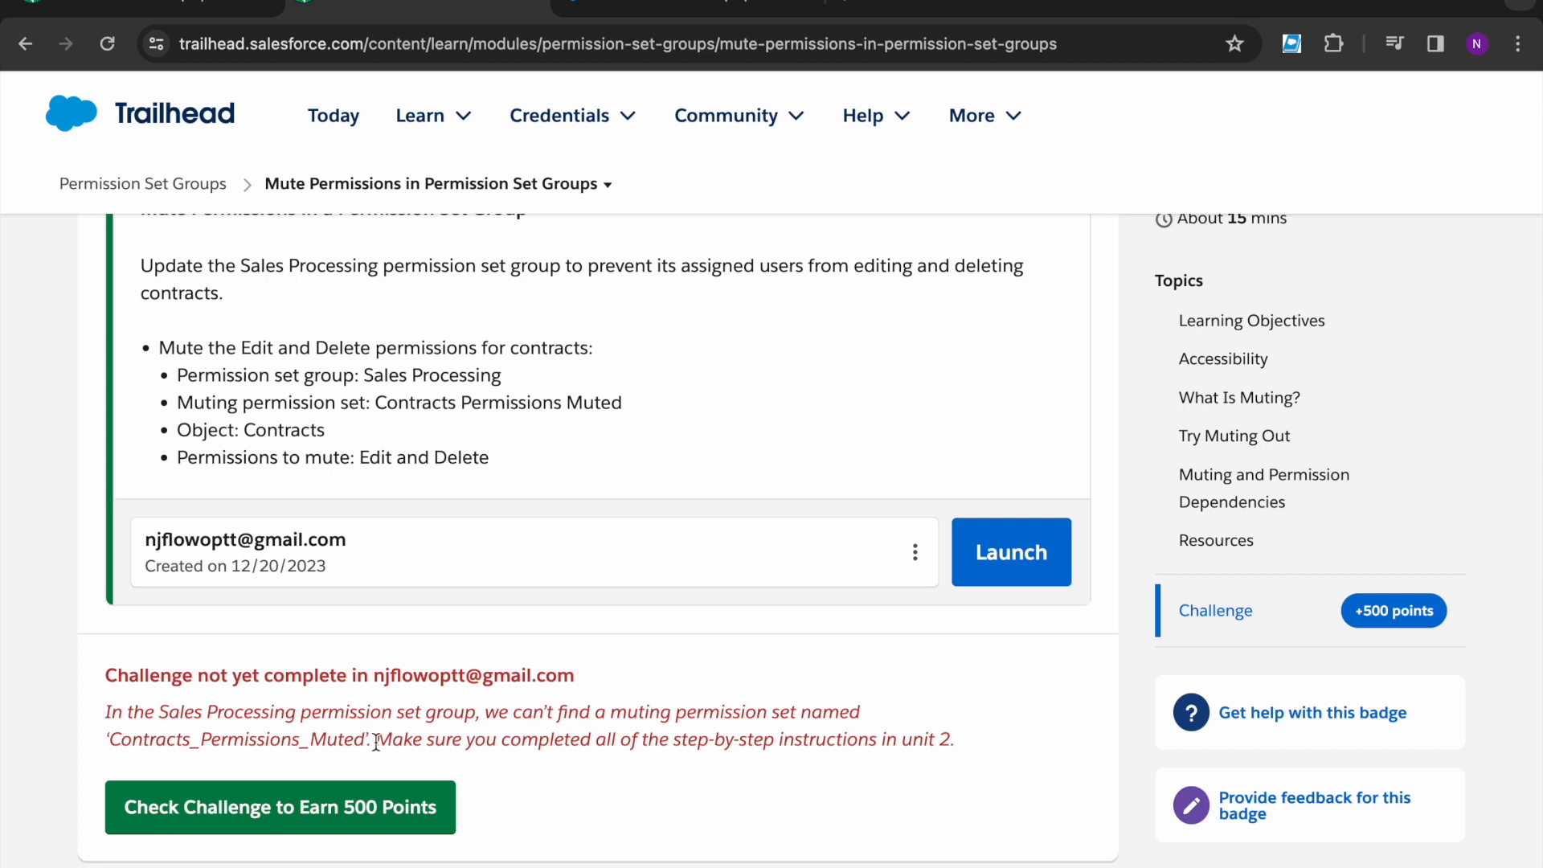
{"action": "left_click_drag", "start_coordinate": [366, 738], "coordinate": [112, 738]}
{"action": "key", "text": "ctrl+c"}
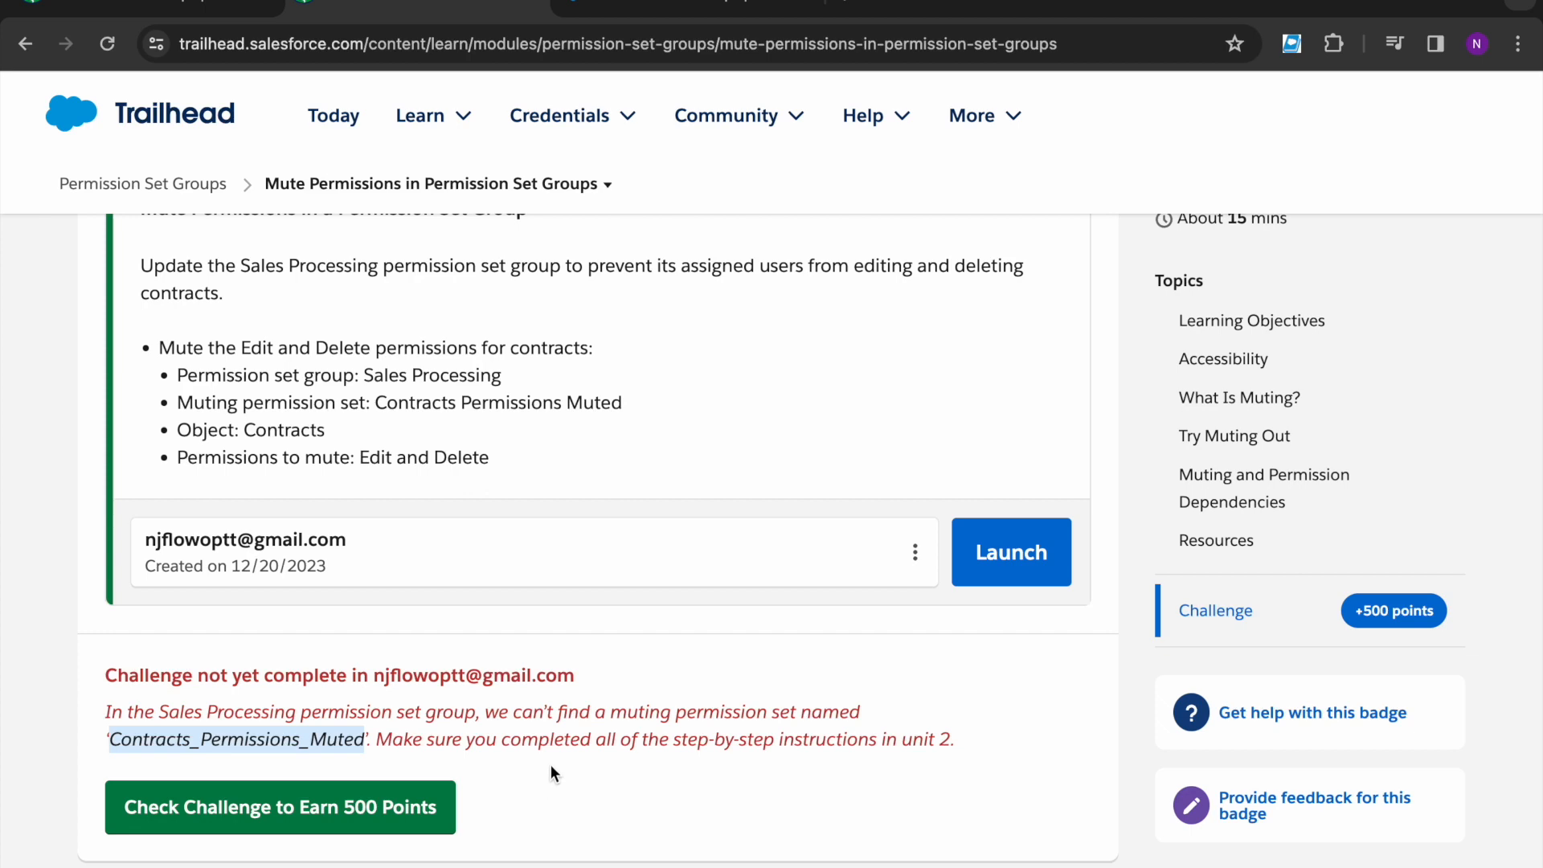
{"action": "left_click", "coordinate": [682, 6]}
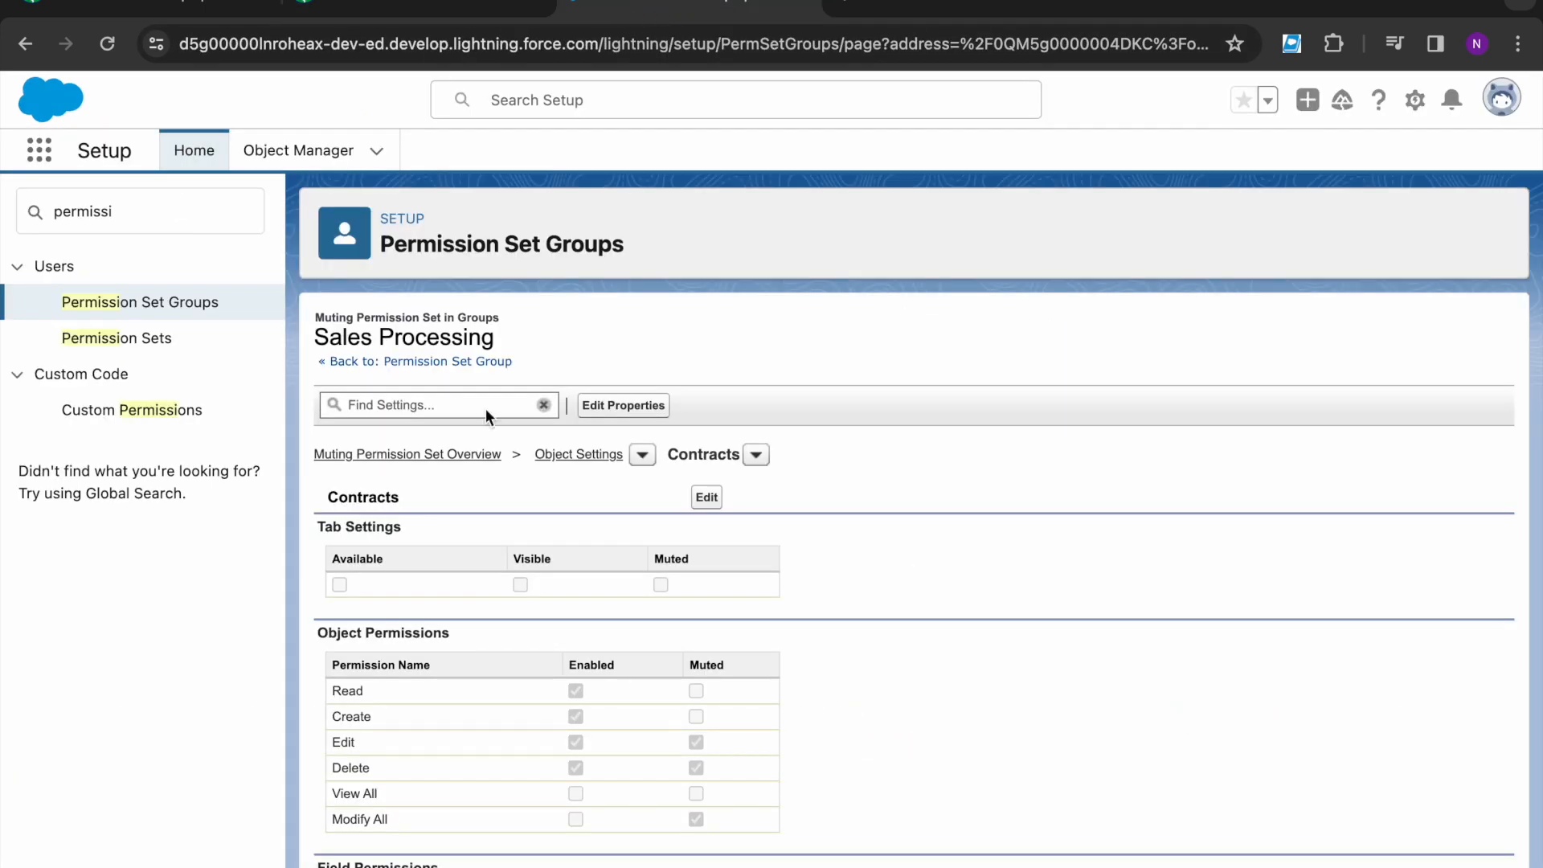
- Delete the misnamed Contacts_Permissions_Muted muting set from Sales Processing
{"action": "left_click", "coordinate": [421, 362]}
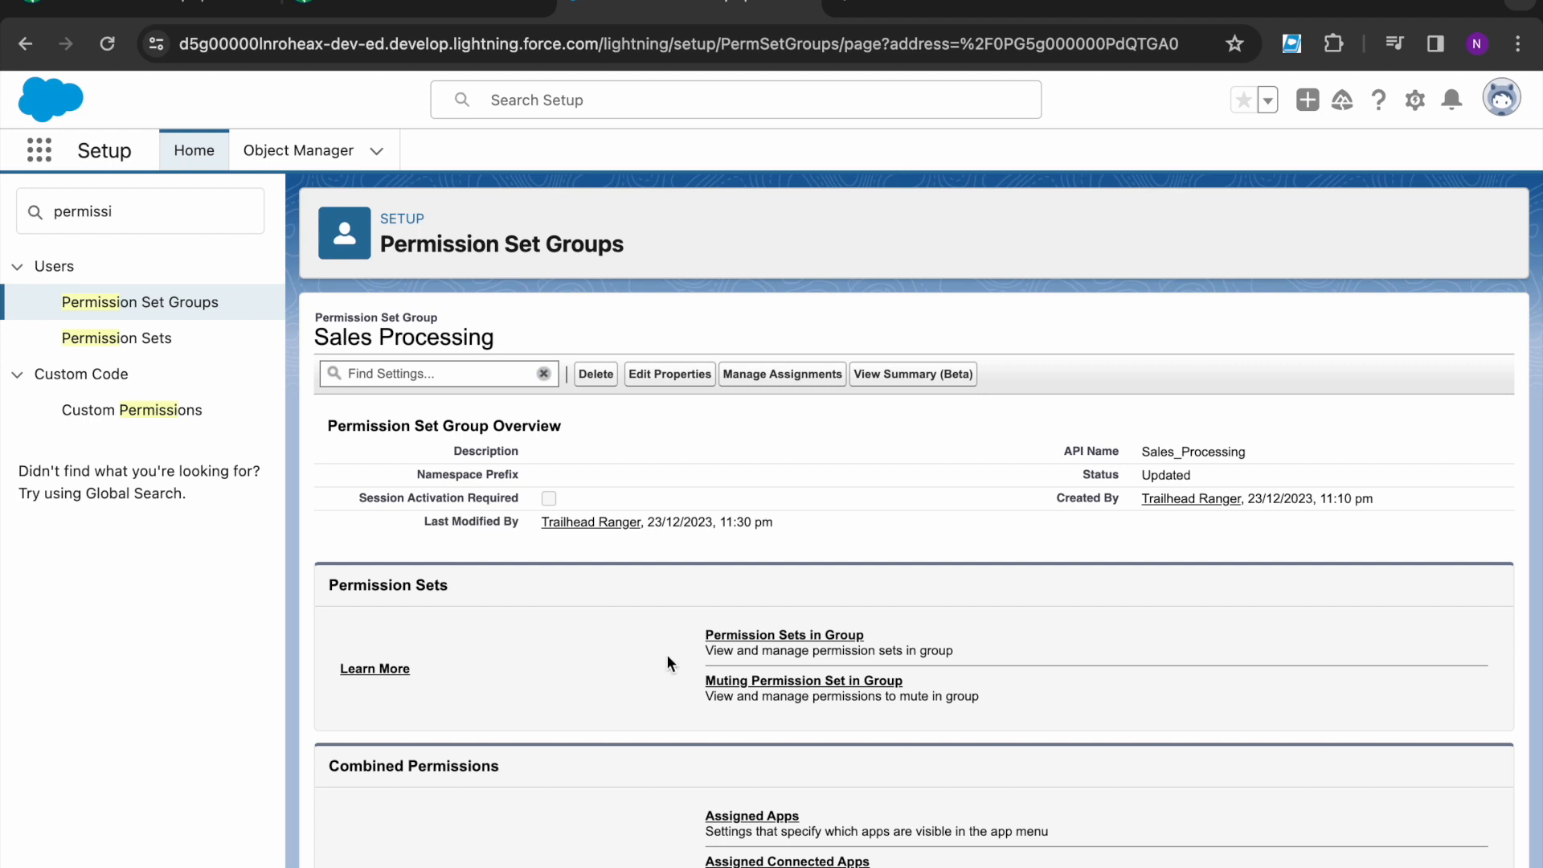
{"action": "left_click", "coordinate": [717, 682]}
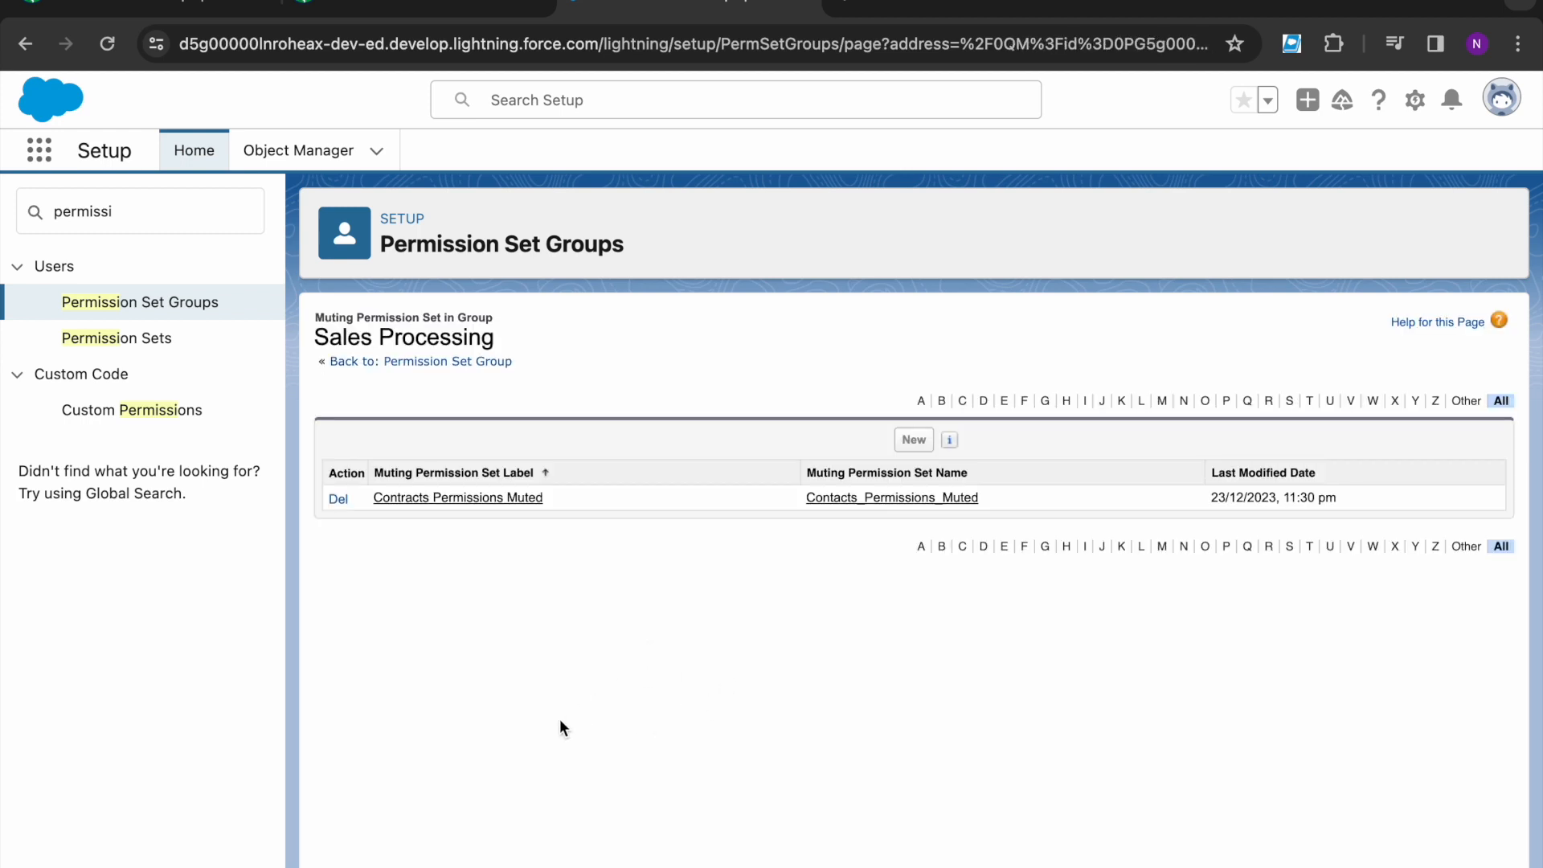
{"action": "key", "text": "ctrl+f"}
{"action": "key", "text": "ctrl+v"}
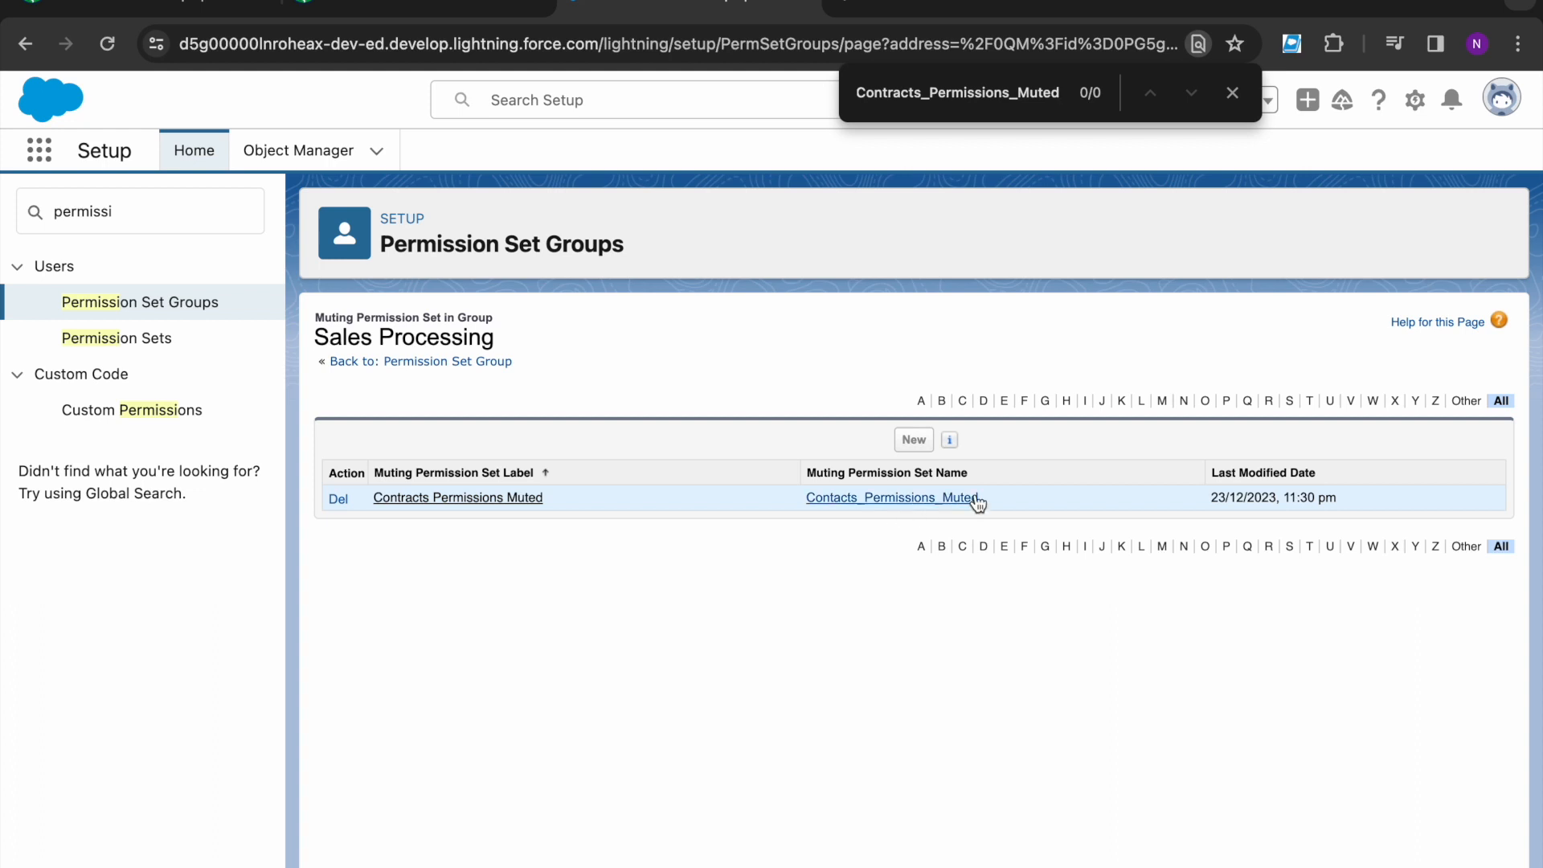
{"action": "left_click", "coordinate": [337, 499]}
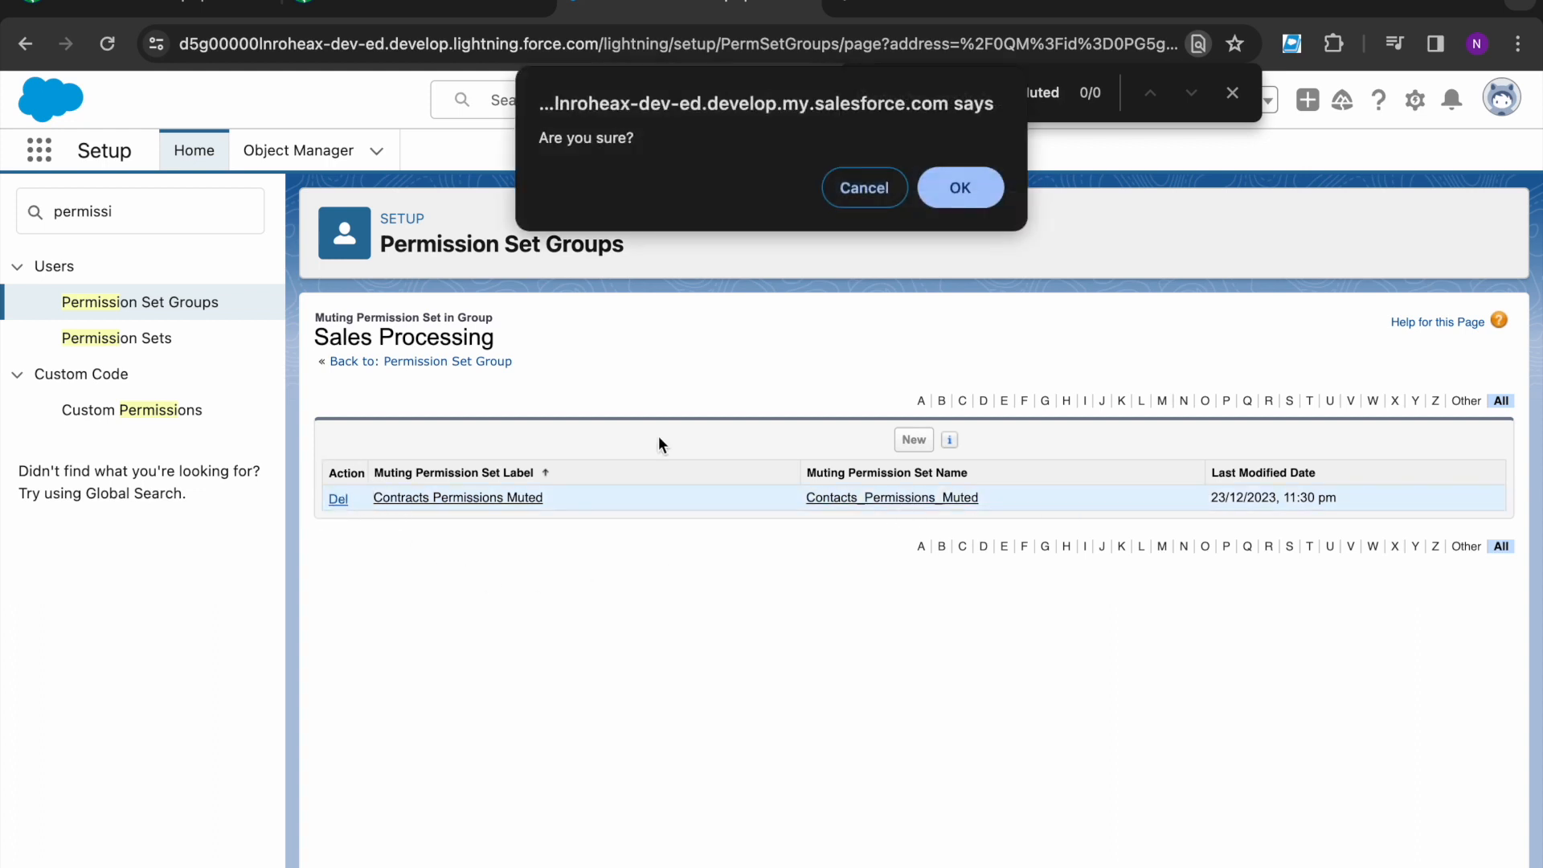
{"action": "left_click", "coordinate": [933, 197]}
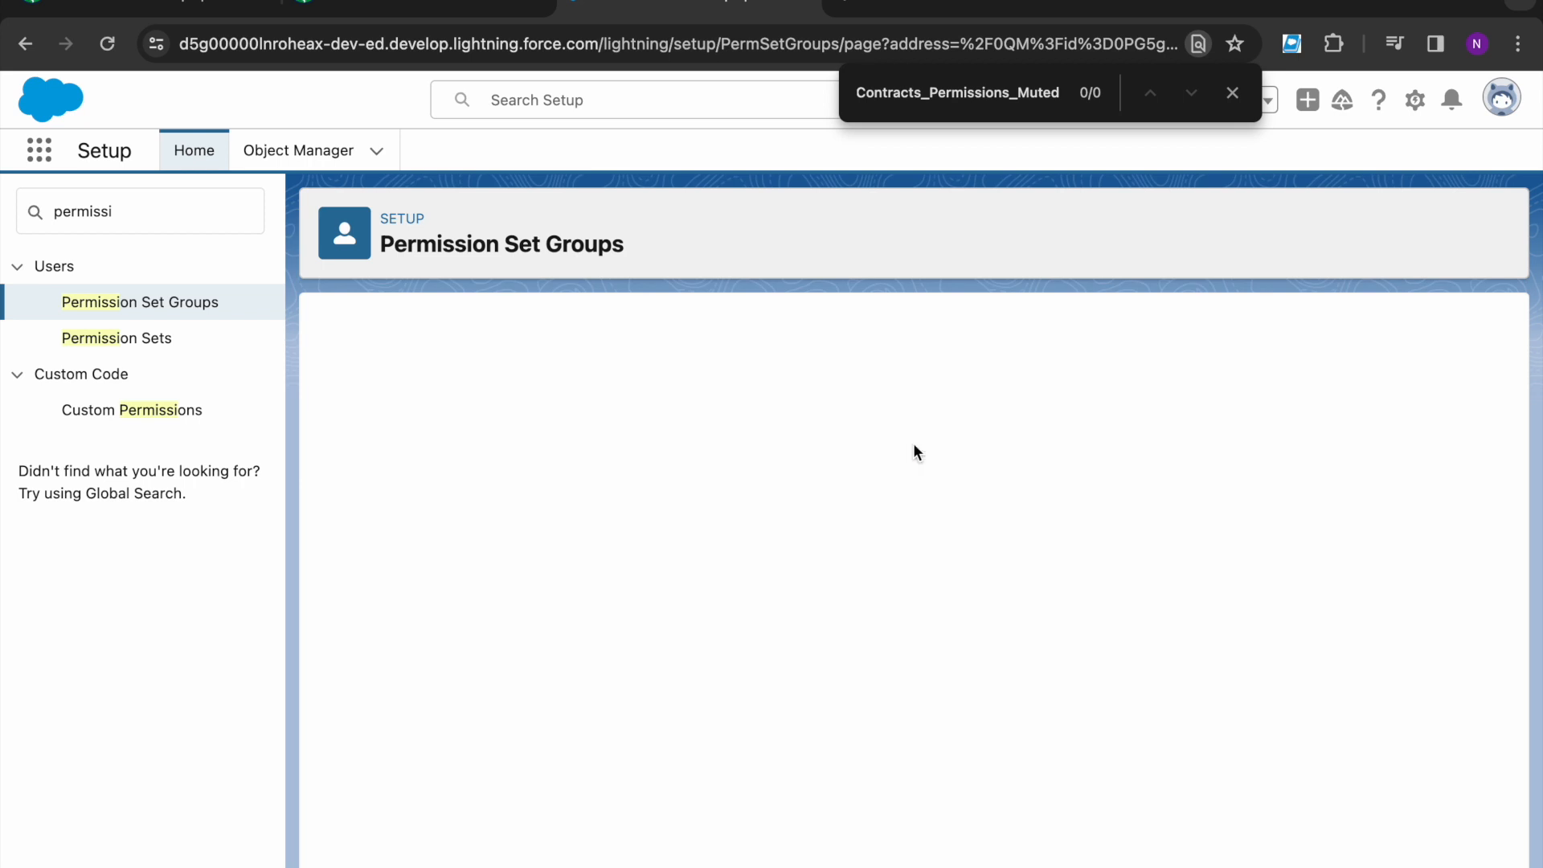
- Start a new muting set with Contracts_Permissions_Muted pasted as API Name and Label
{"action": "left_click", "coordinate": [913, 444]}
{"action": "left_click", "coordinate": [651, 523]}
{"action": "double_click", "coordinate": [650, 524]}
{"action": "key", "text": "ctrl+v"}
{"action": "triple_click", "coordinate": [598, 486]}
{"action": "key", "text": "BackSpace"}
{"action": "key", "text": "ctrl+v"}
- Change the label to Contracts Permissions Muted and save the set
{"action": "left_click", "coordinate": [630, 487]}
{"action": "key", "text": "BackSpace"}
{"action": "left_click", "coordinate": [710, 487]}
{"action": "key", "text": "BackSpace"}
{"action": "left_click", "coordinate": [654, 706]}
{"action": "left_click", "coordinate": [710, 575]}
{"action": "left_click", "coordinate": [1232, 93]}
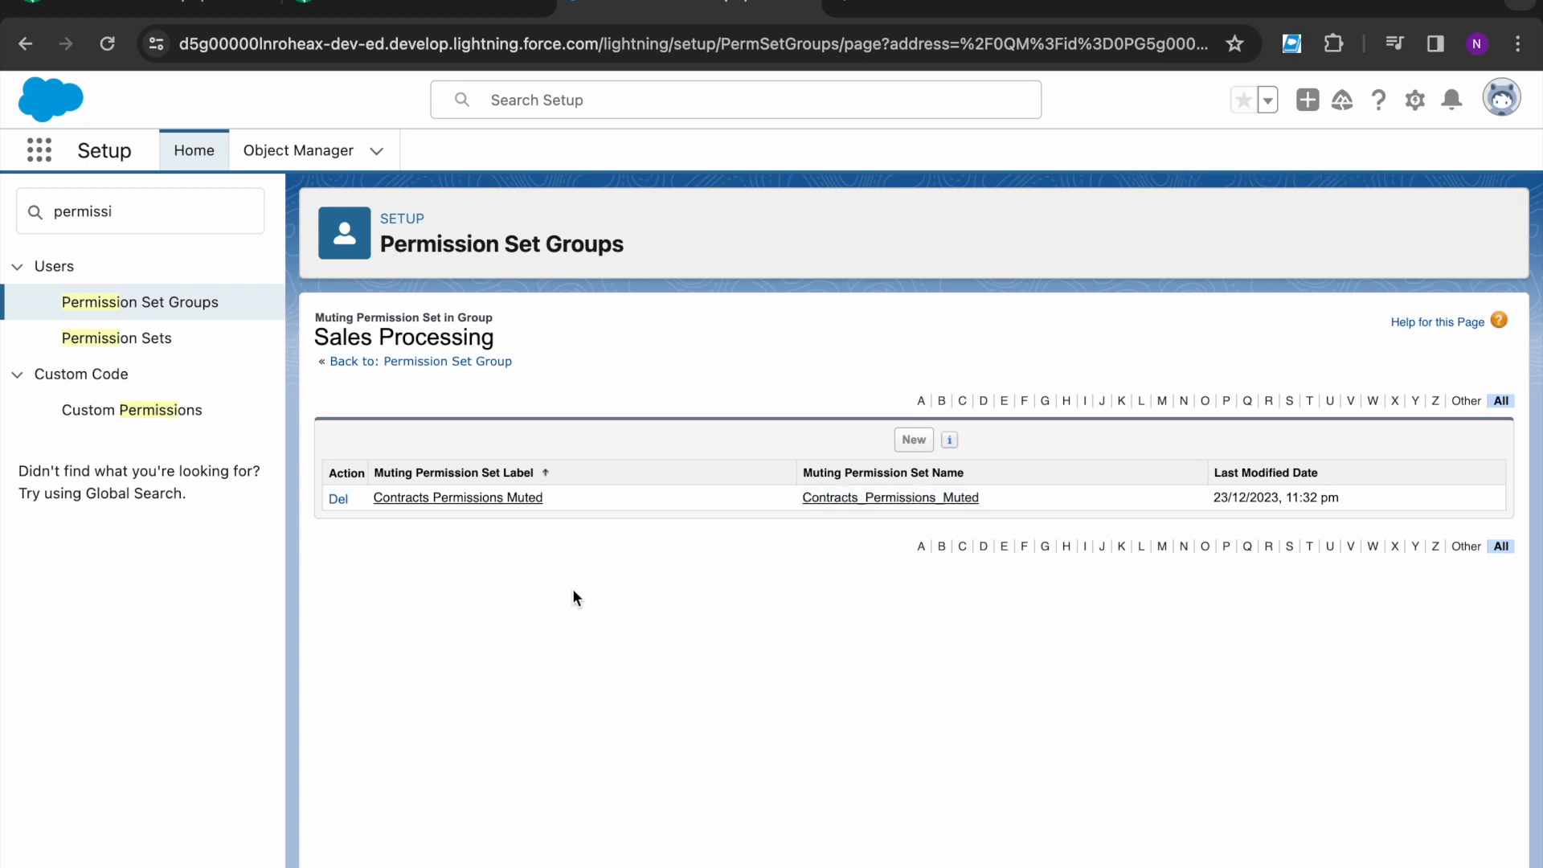
- Find the Contracts object settings in the Contracts Permissions Muted set
{"action": "left_click", "coordinate": [511, 497]}
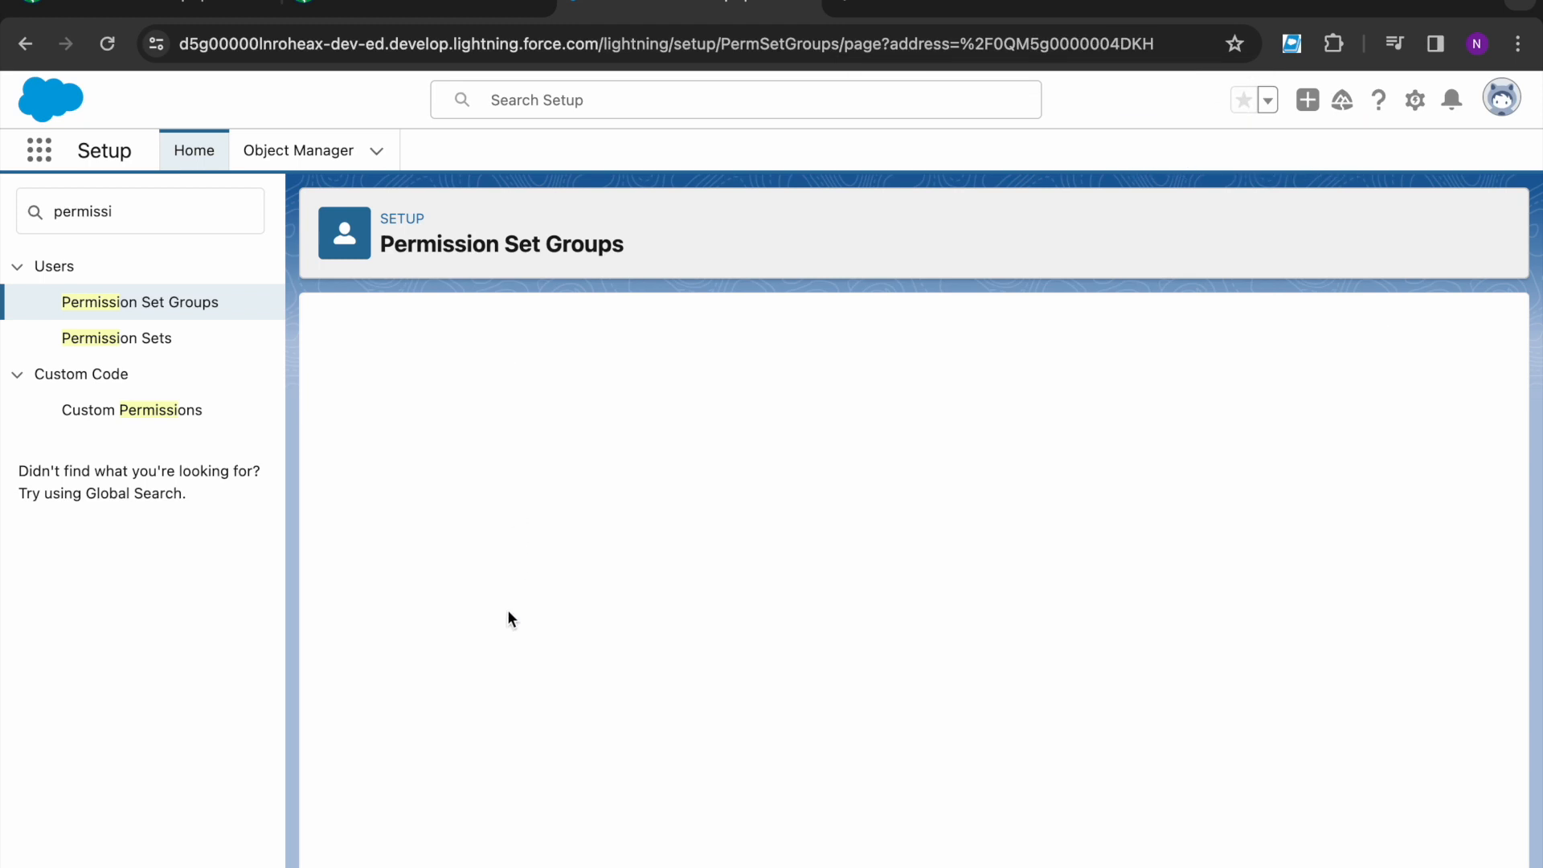
{"action": "left_click", "coordinate": [441, 406]}
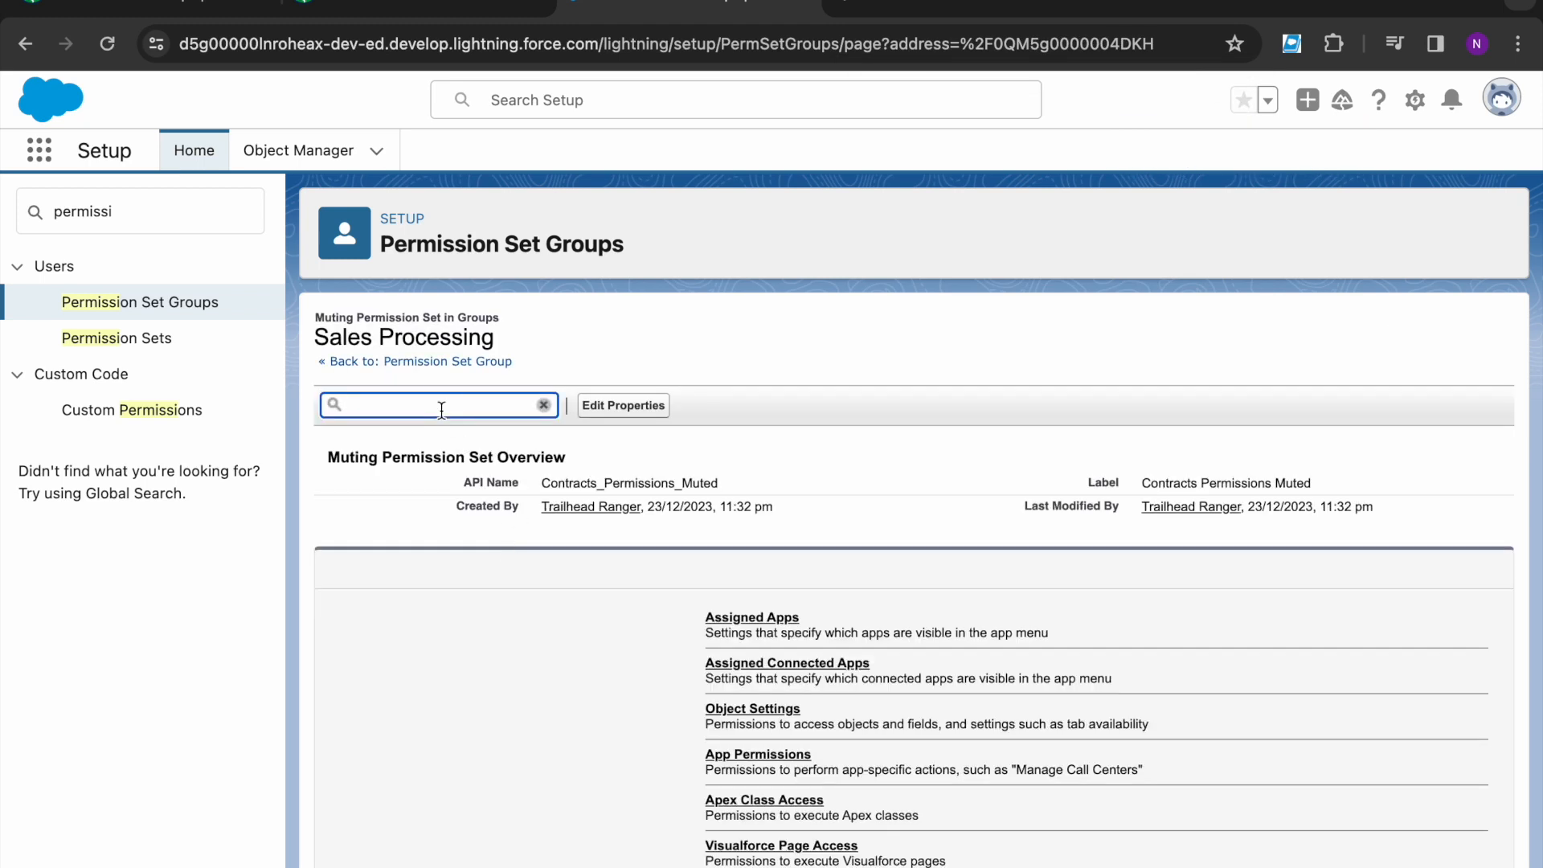
{"action": "type", "text": "Contrac"}
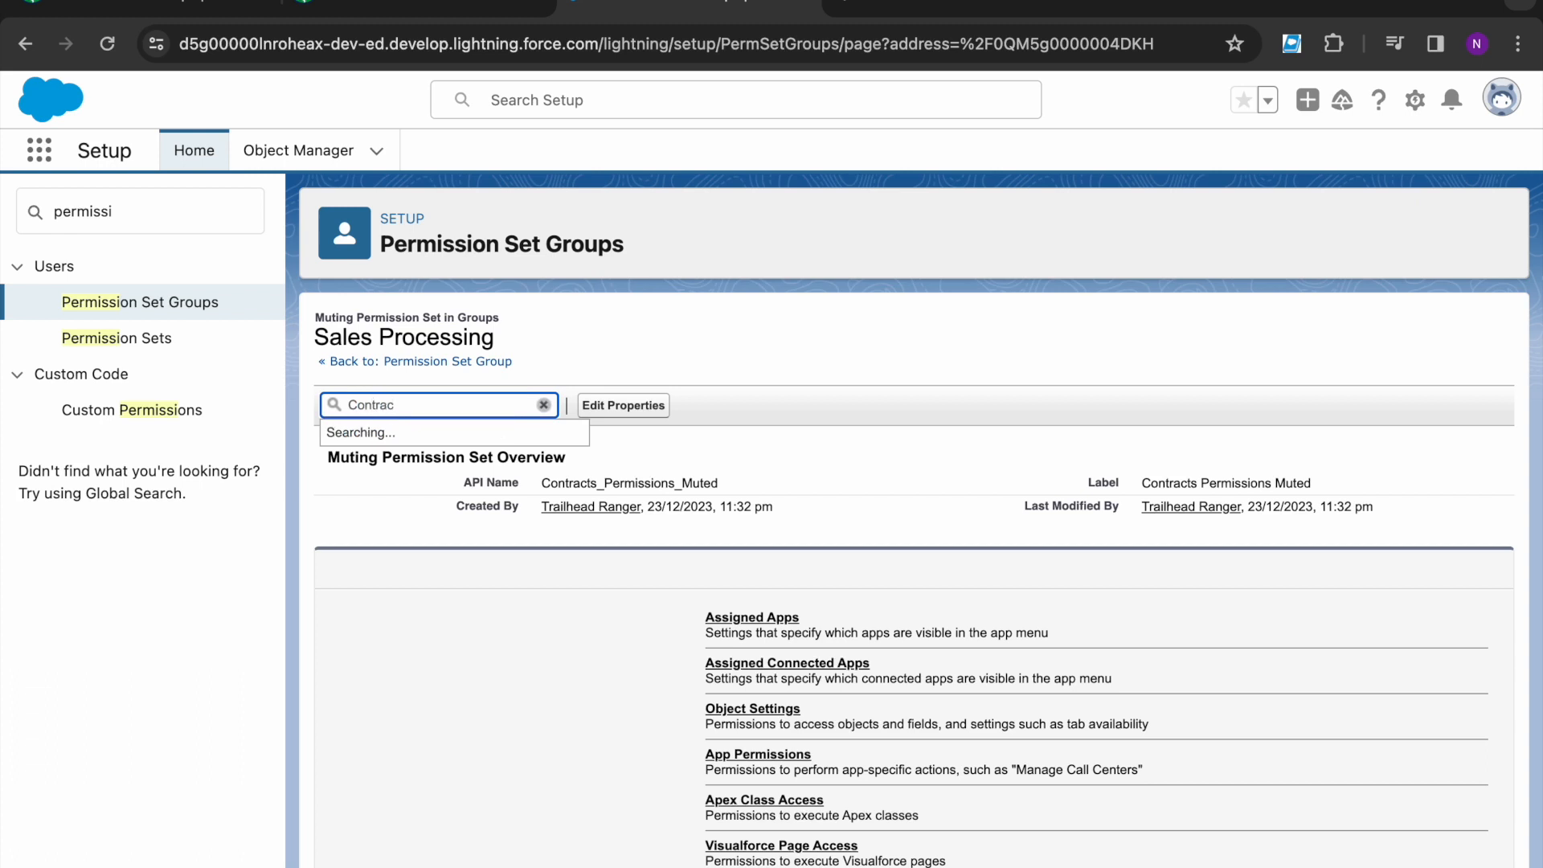
{"action": "type", "text": "t"}
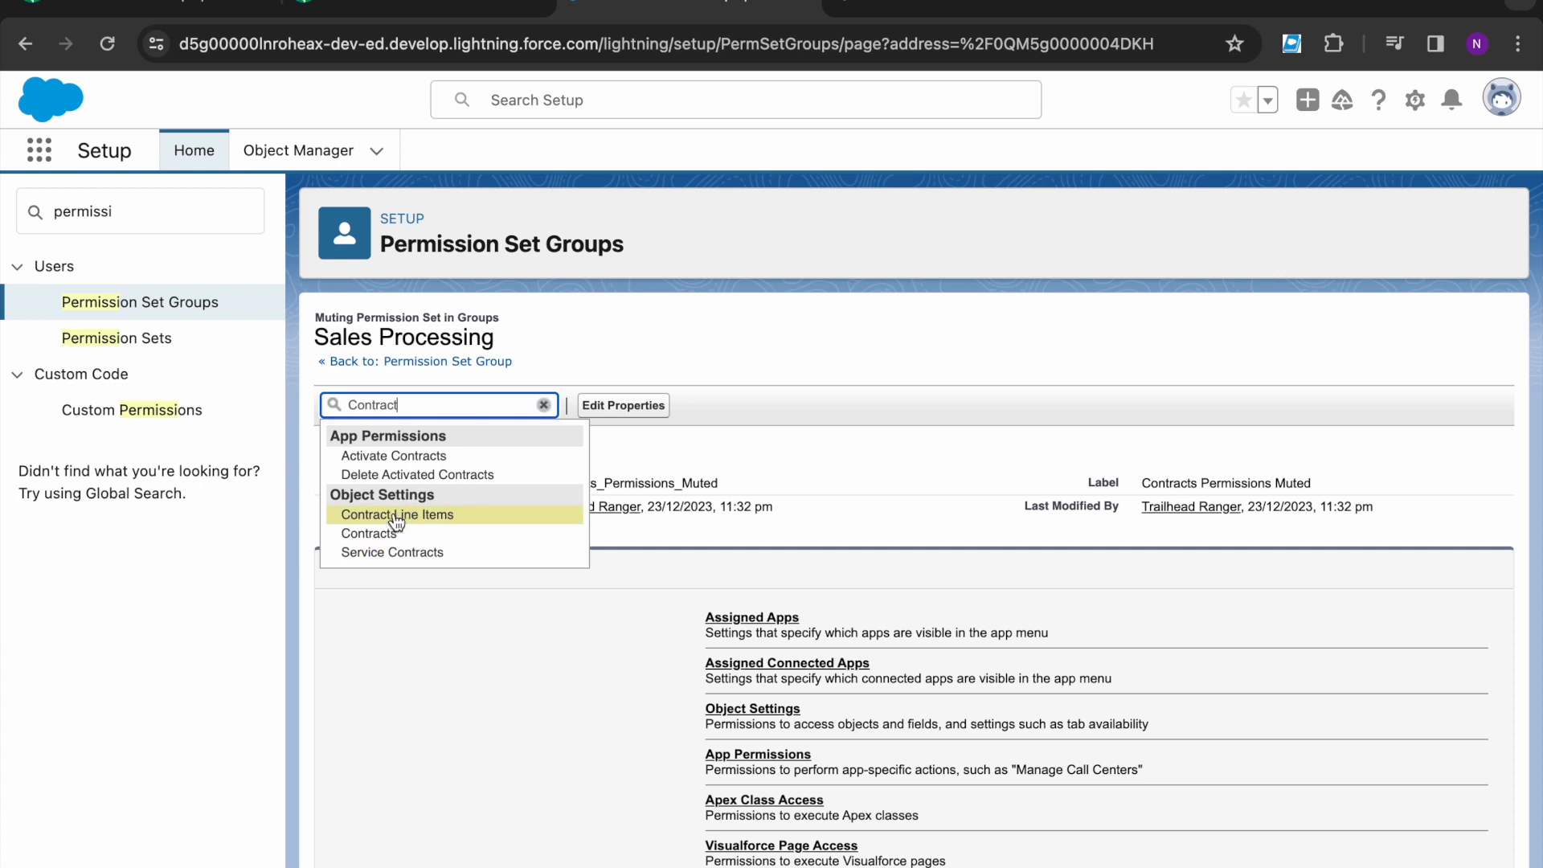
{"action": "left_click", "coordinate": [376, 534]}
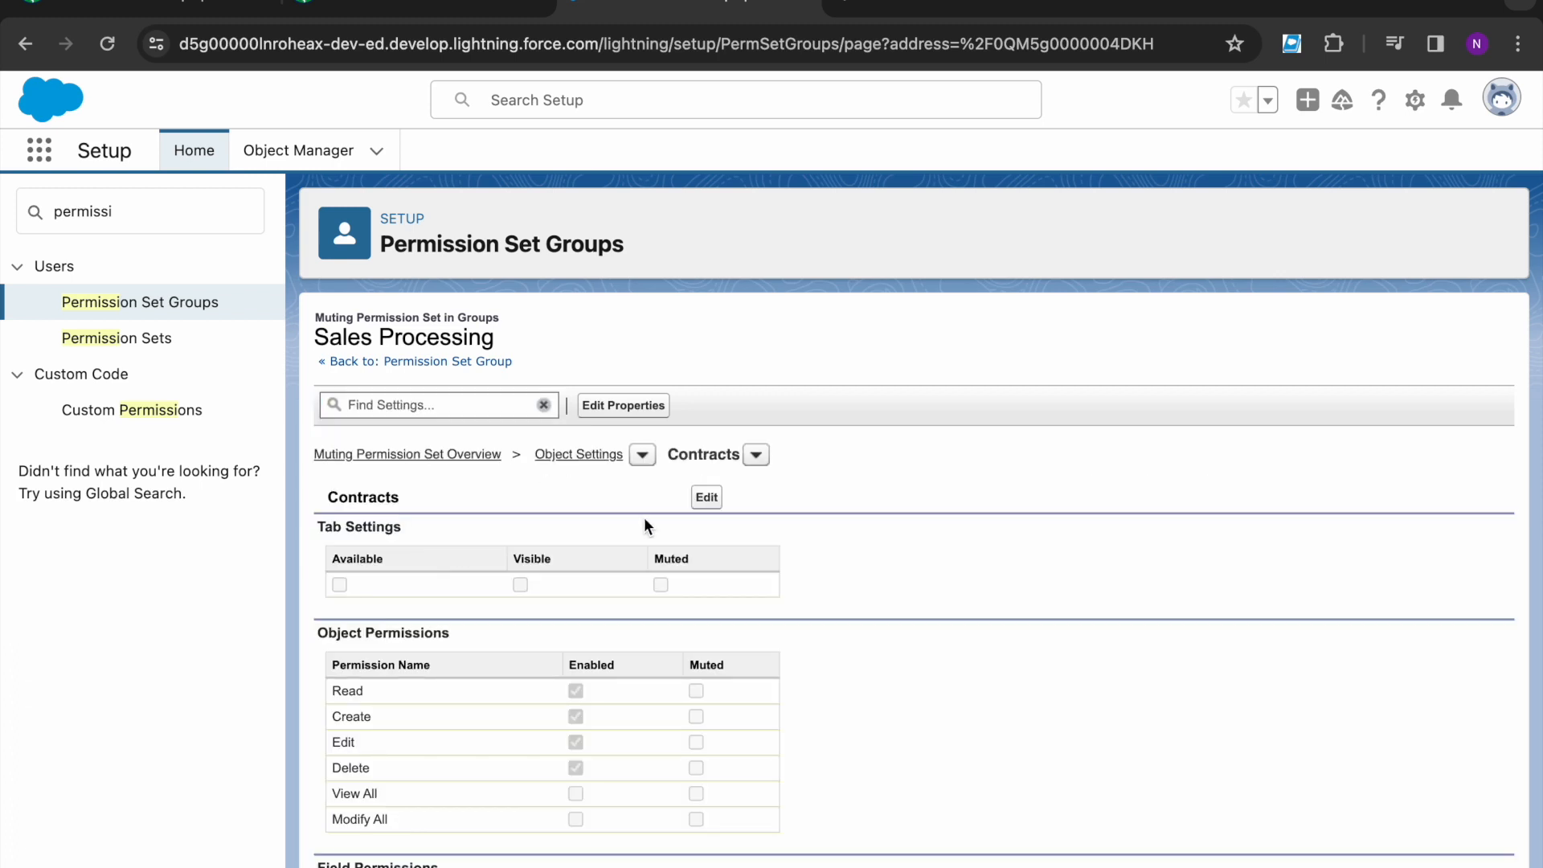
- Mute the Contracts Edit and Delete permissions and save the muting set
{"action": "left_click", "coordinate": [702, 498]}
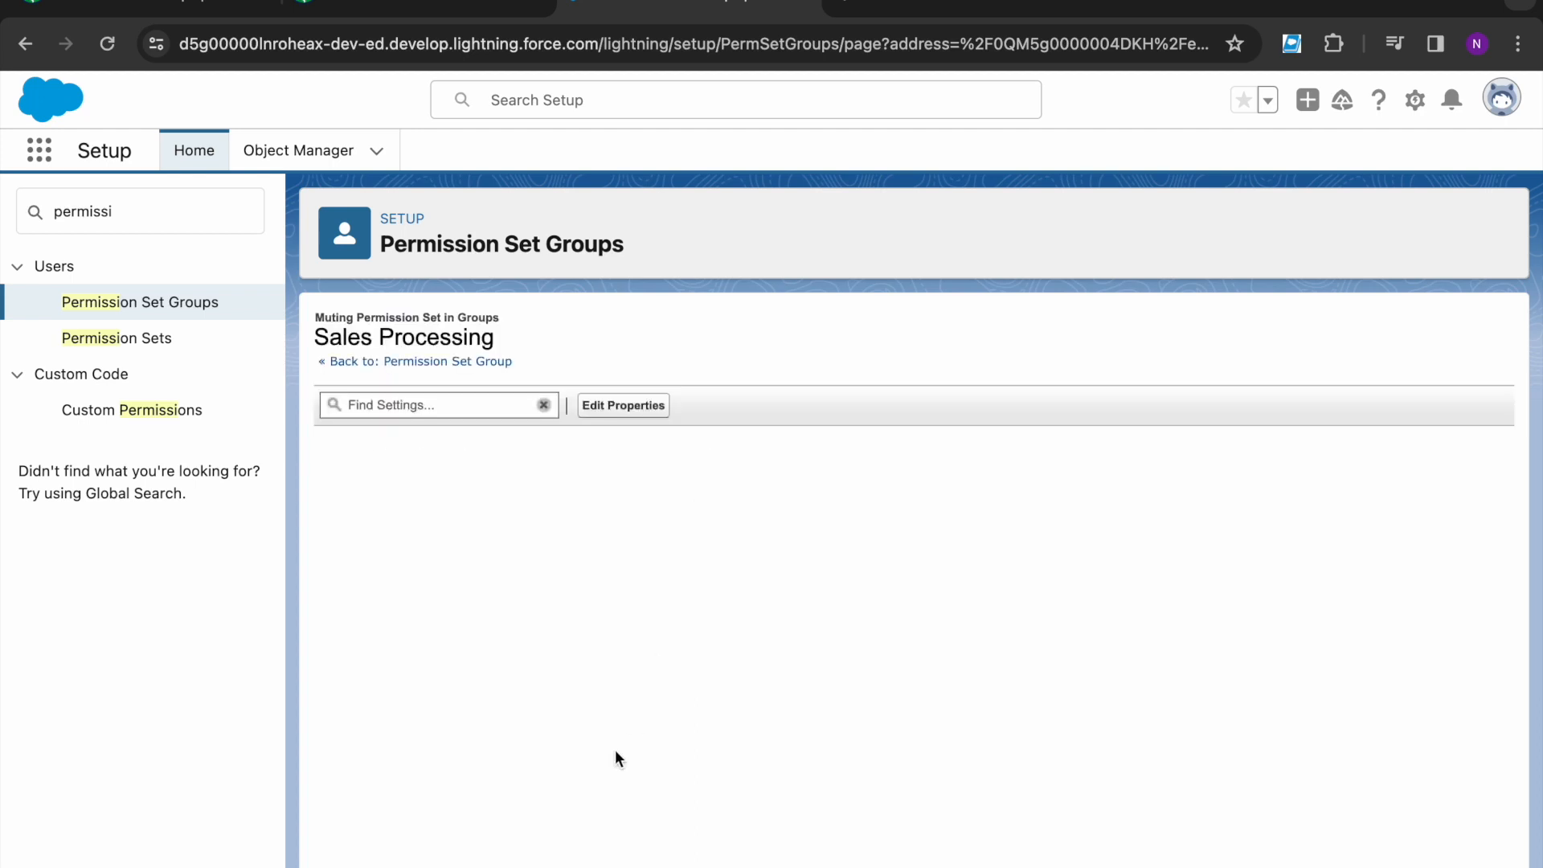
{"action": "scroll", "coordinate": [614, 759], "scroll_direction": "down", "scroll_amount": 2}
{"action": "left_click", "coordinate": [696, 685]}
{"action": "left_click", "coordinate": [695, 711]}
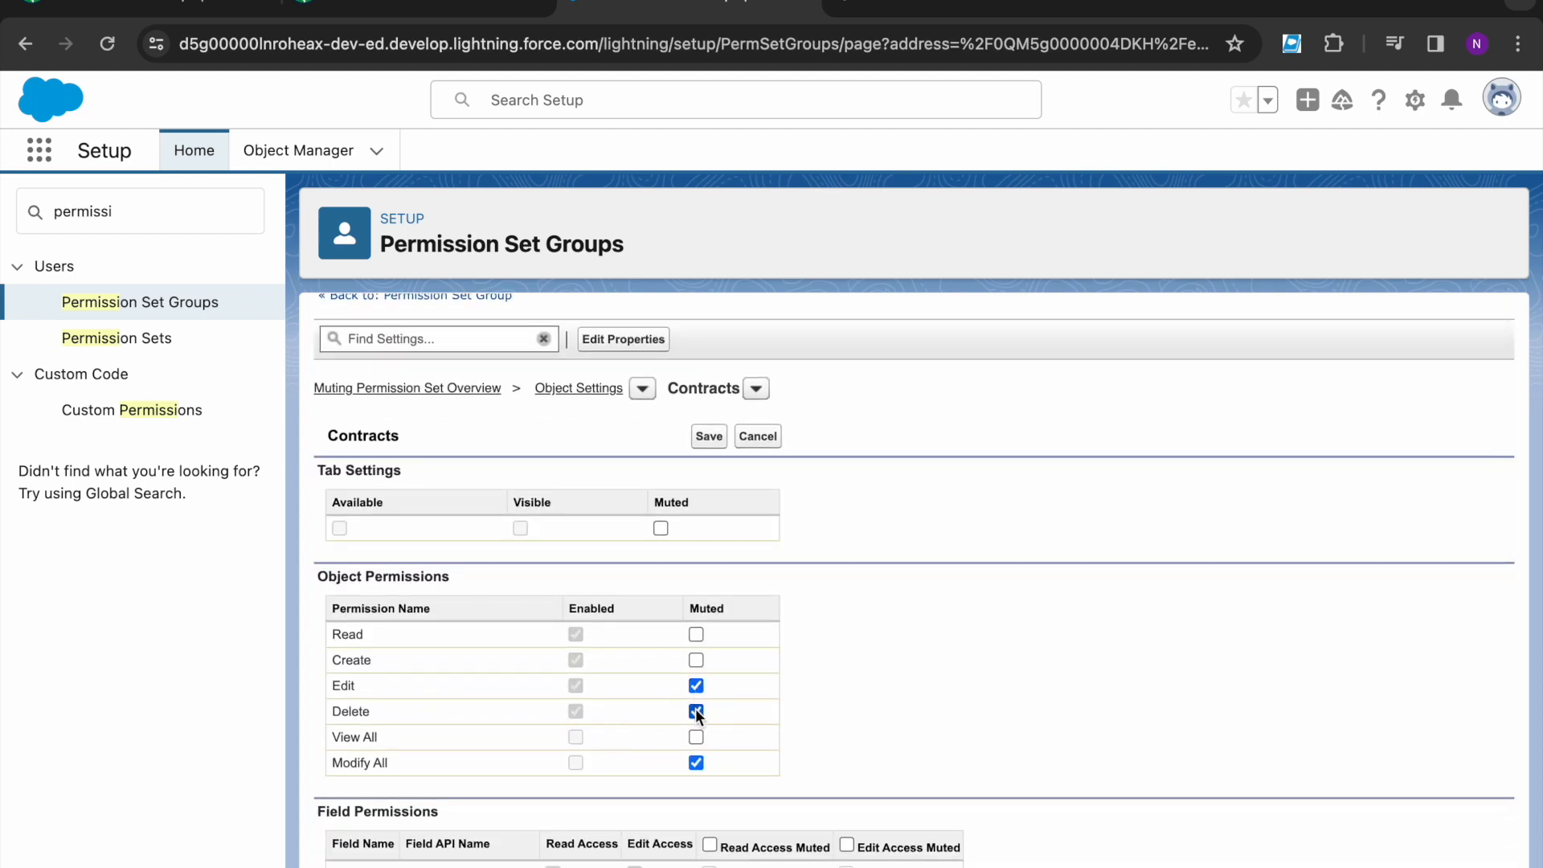
{"action": "left_click", "coordinate": [709, 436]}
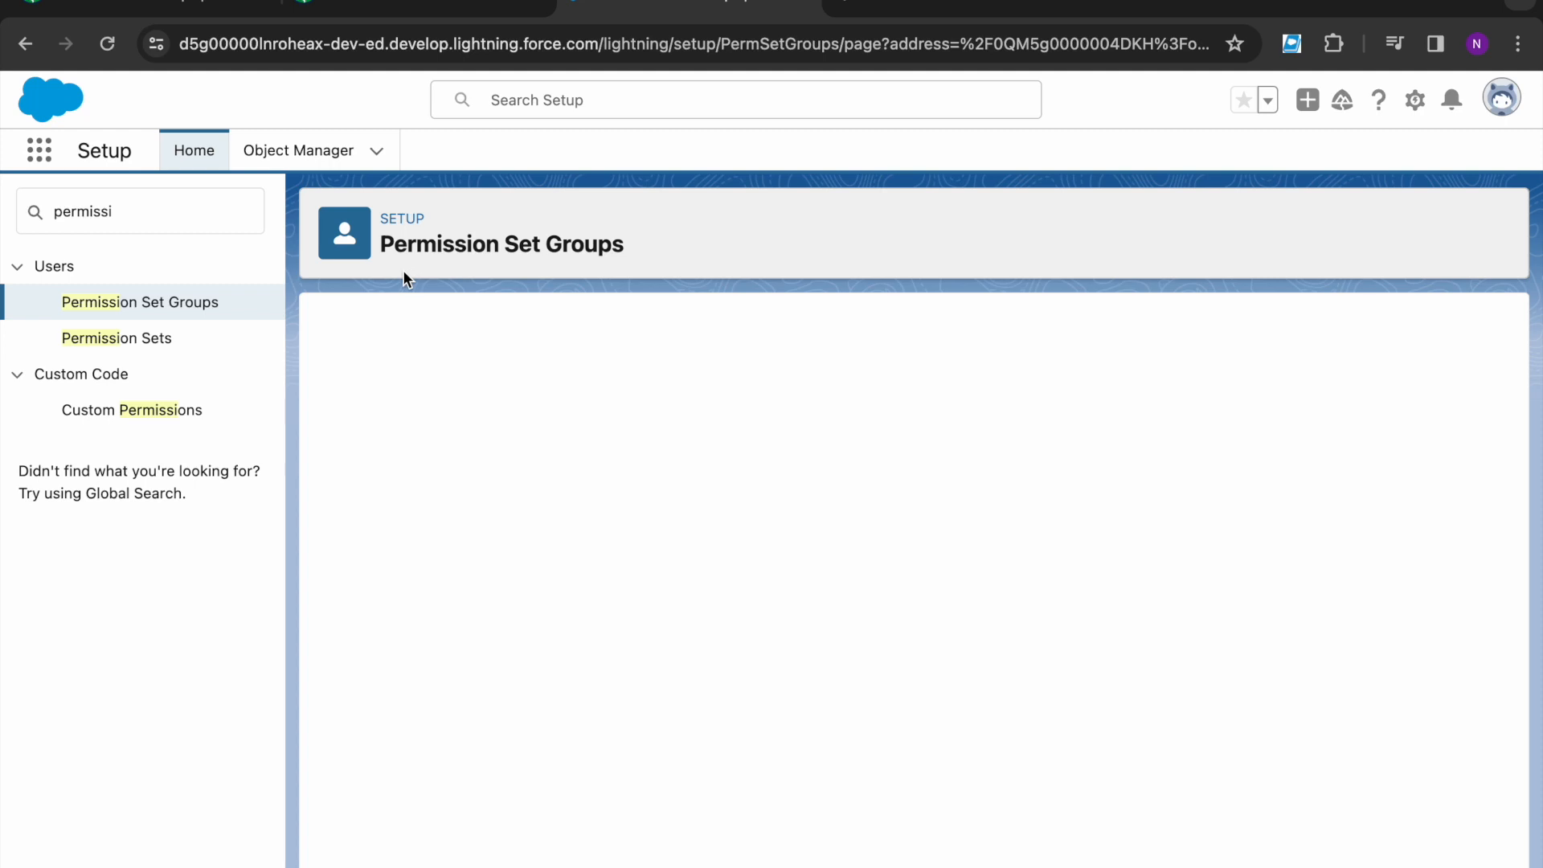
{"action": "left_click", "coordinate": [420, 8]}
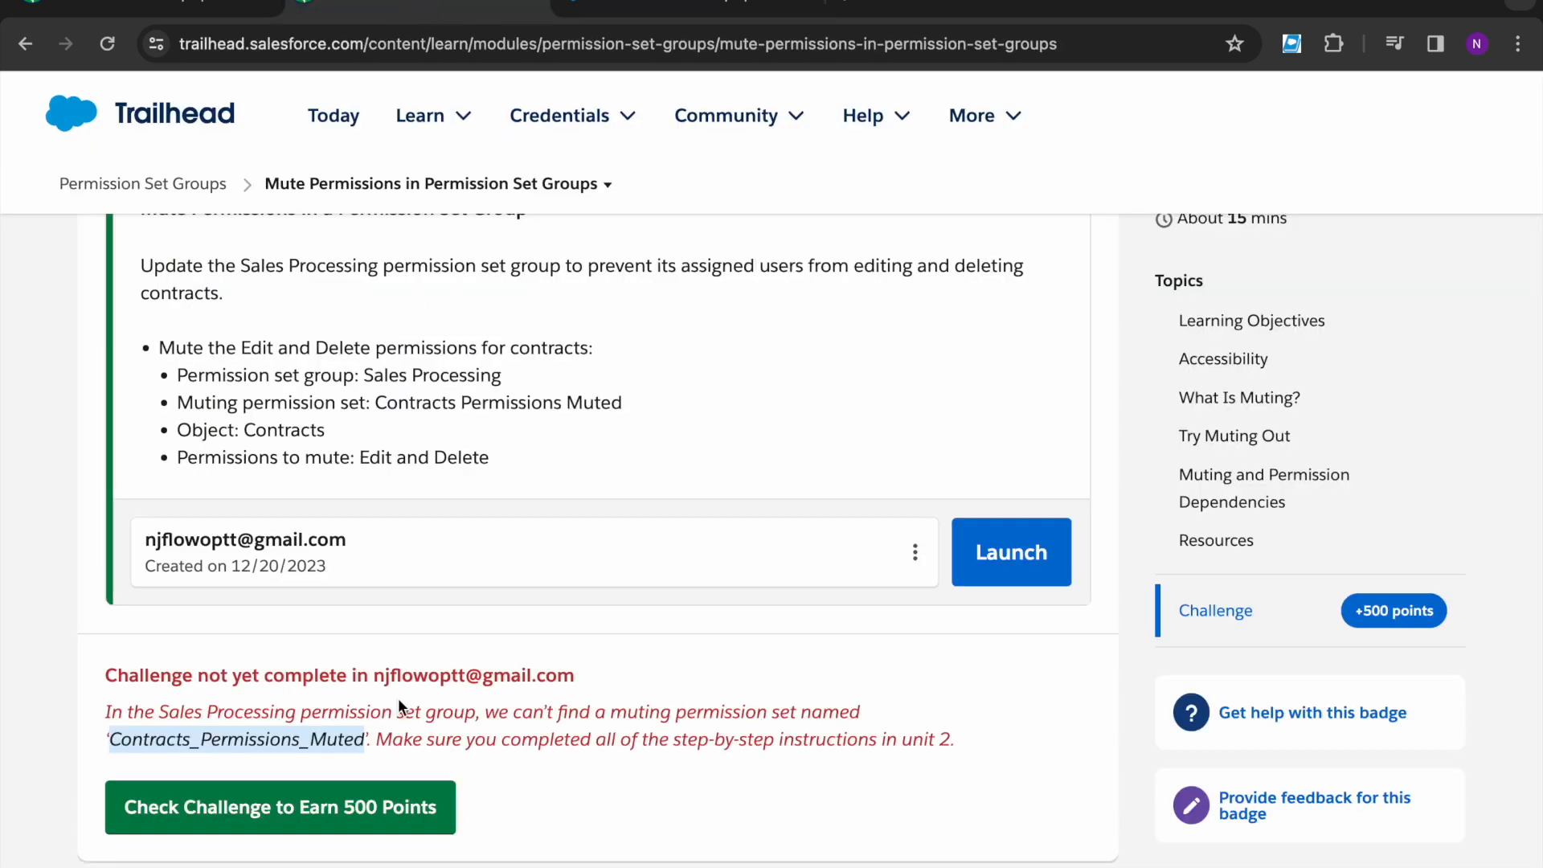
- Re-run the challenge check and earn the Permission Set Groups badge
{"action": "left_click", "coordinate": [328, 807]}
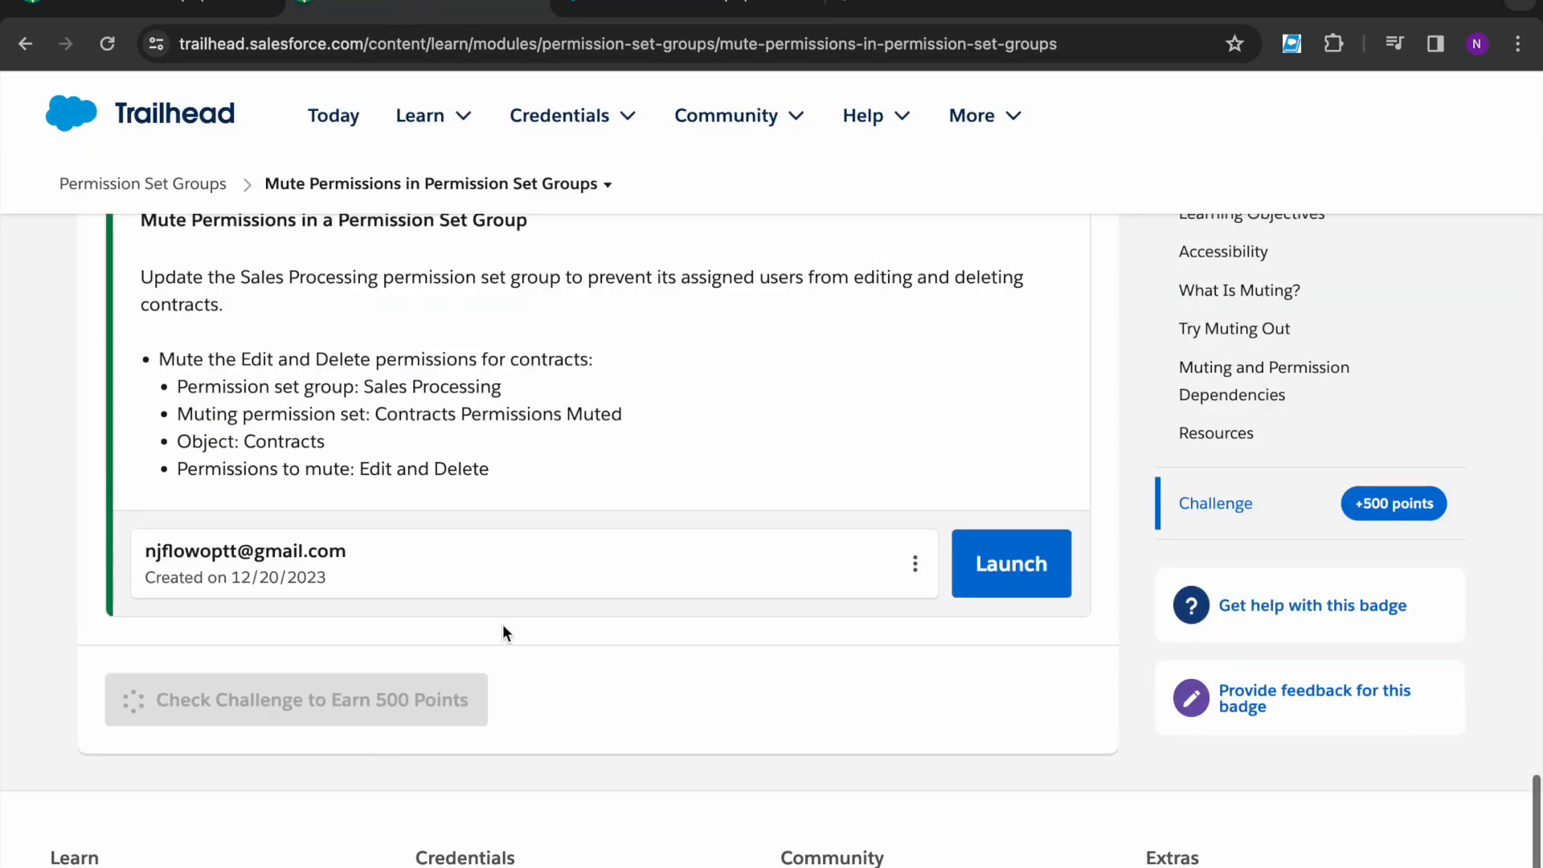
{"action": "scroll", "coordinate": [502, 633], "scroll_direction": "up", "scroll_amount": 1}
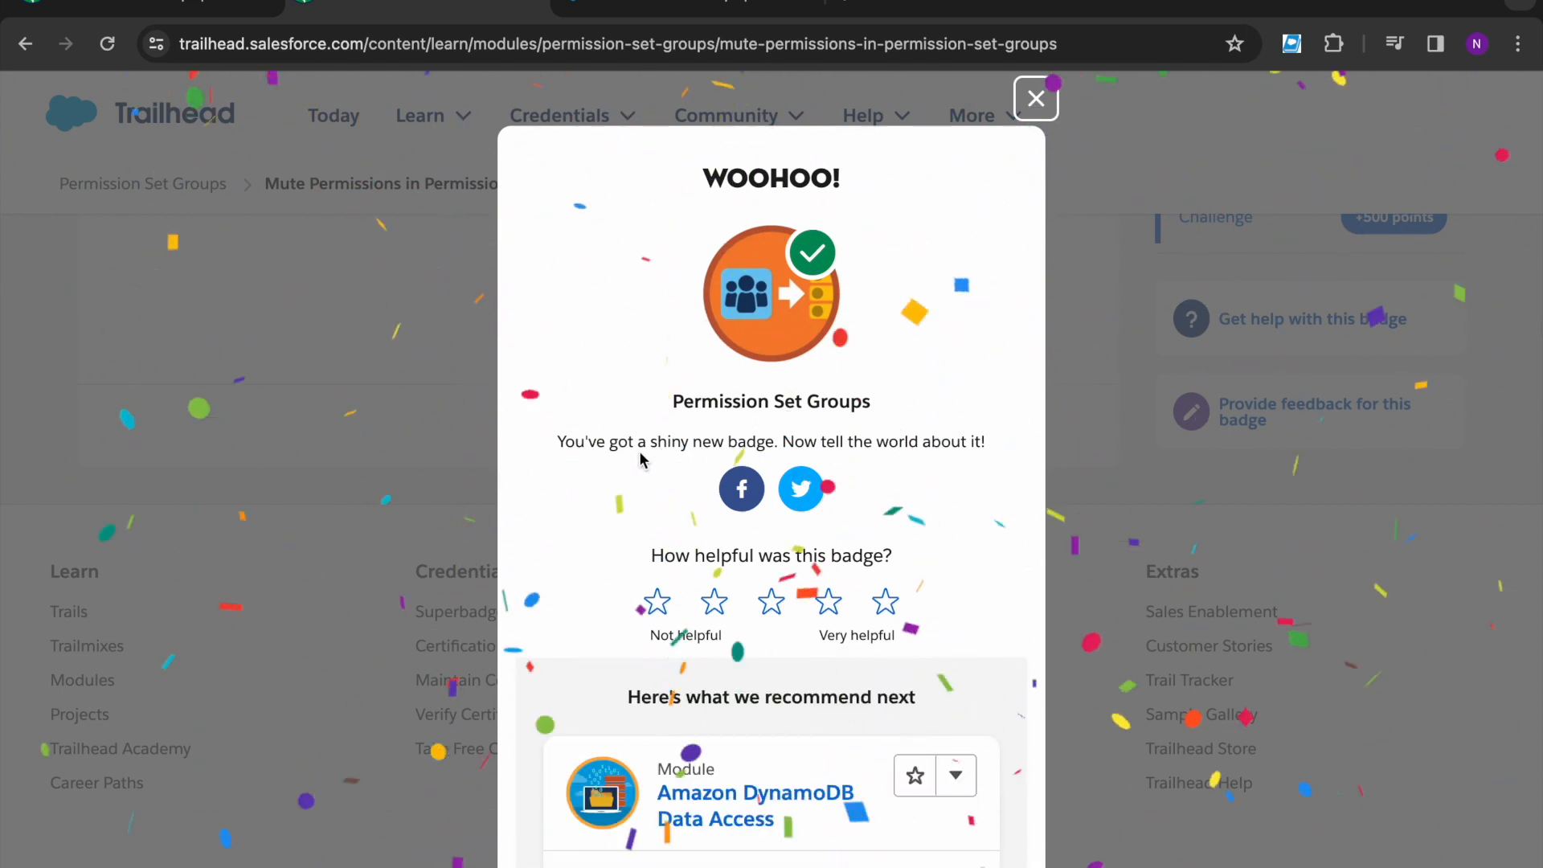
{"action": "left_click_drag", "start_coordinate": [665, 407], "coordinate": [932, 408]}
{"action": "left_click", "coordinate": [932, 405]}
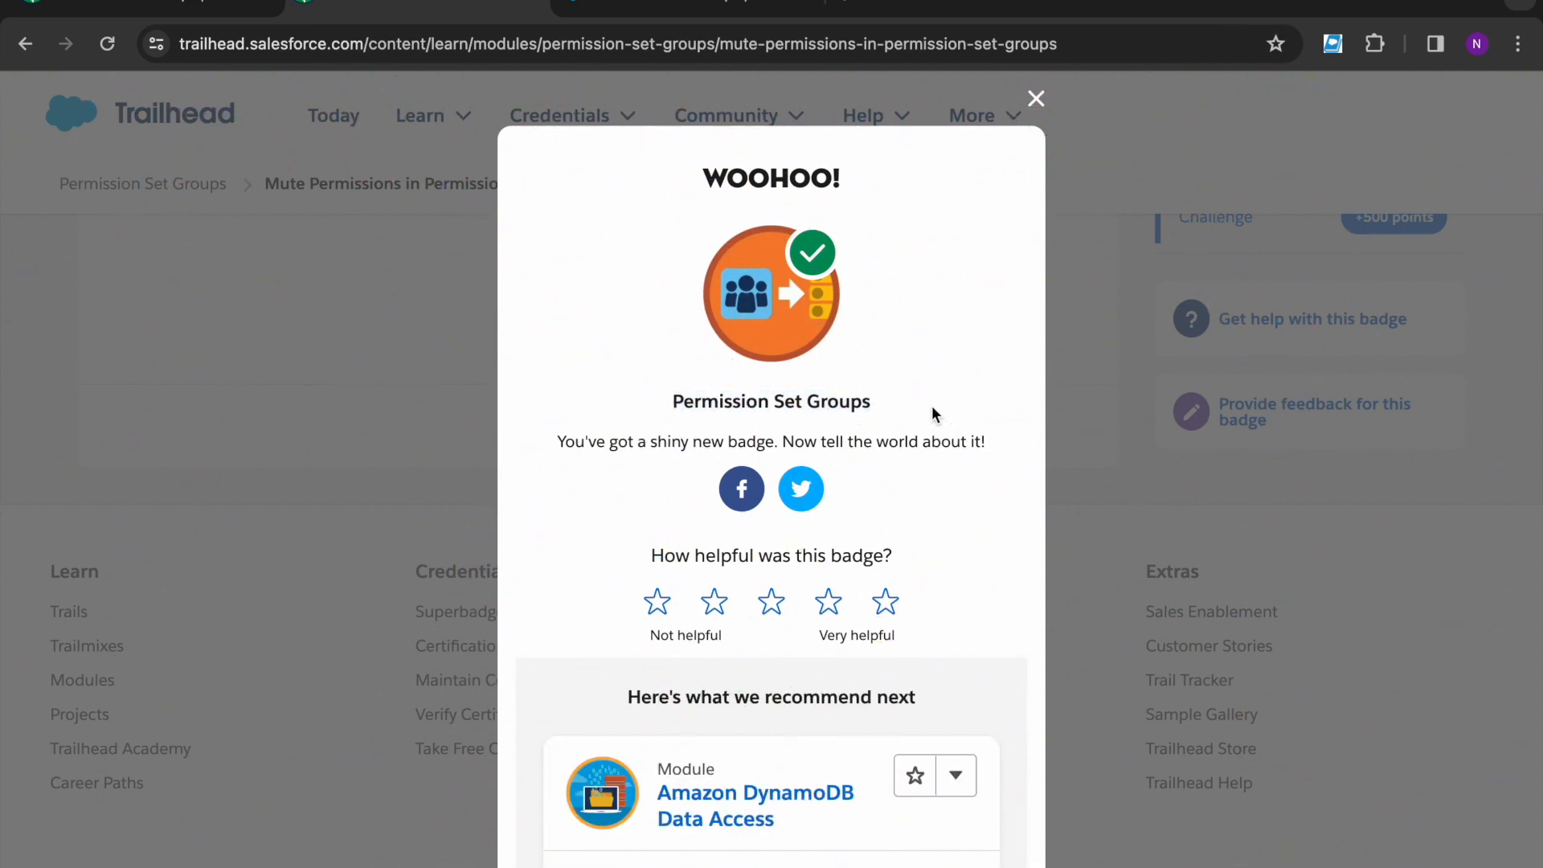
- Close the badge celebration and reload the module page to show it completed
{"action": "left_click", "coordinate": [1036, 99]}
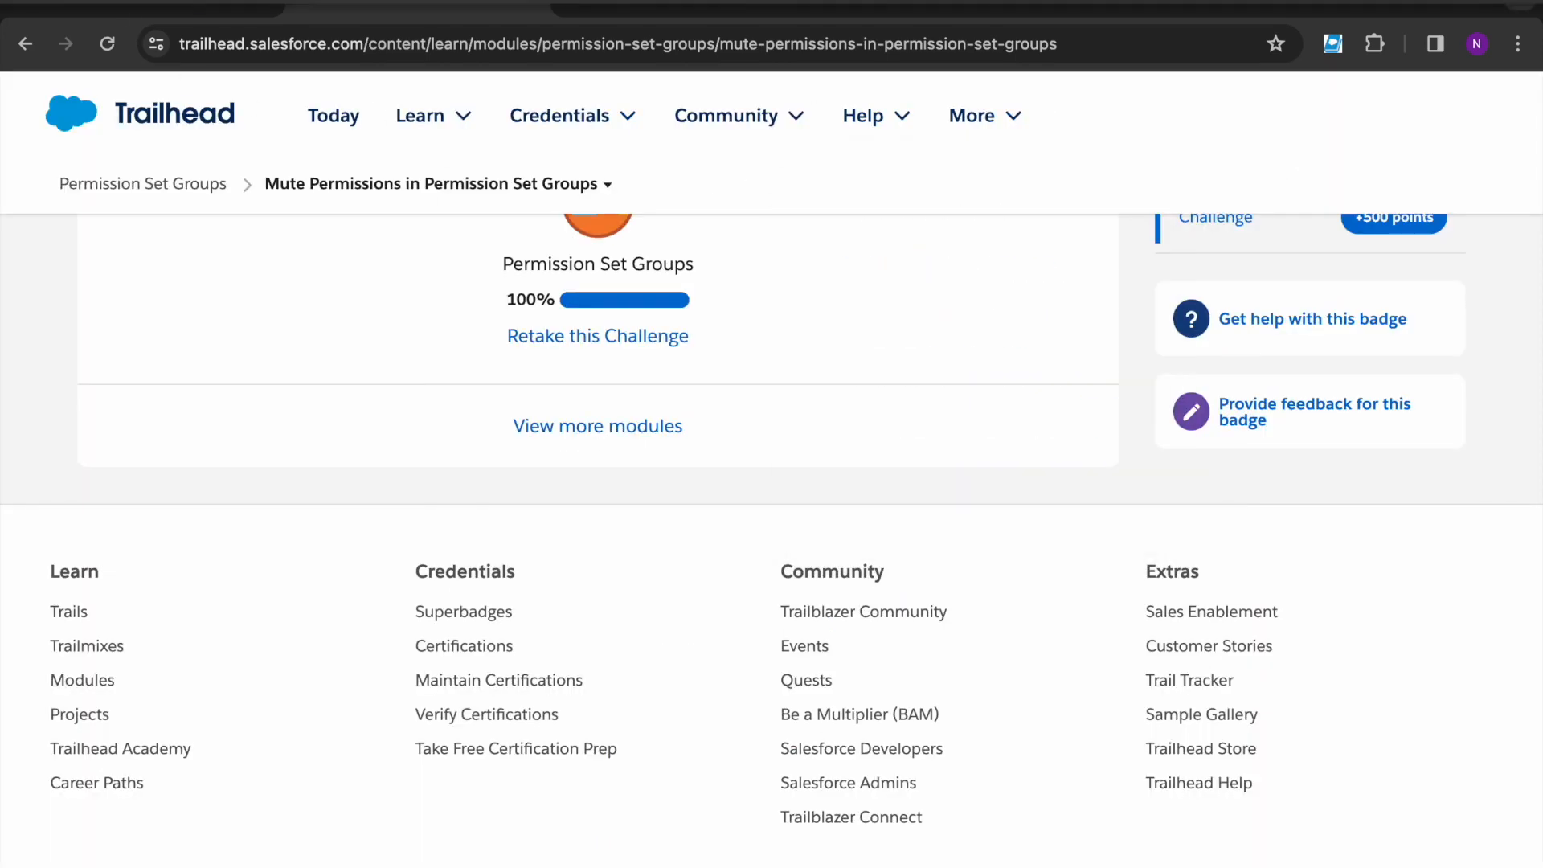
{"action": "left_click", "coordinate": [118, 8]}
{"action": "left_click", "coordinate": [113, 45]}
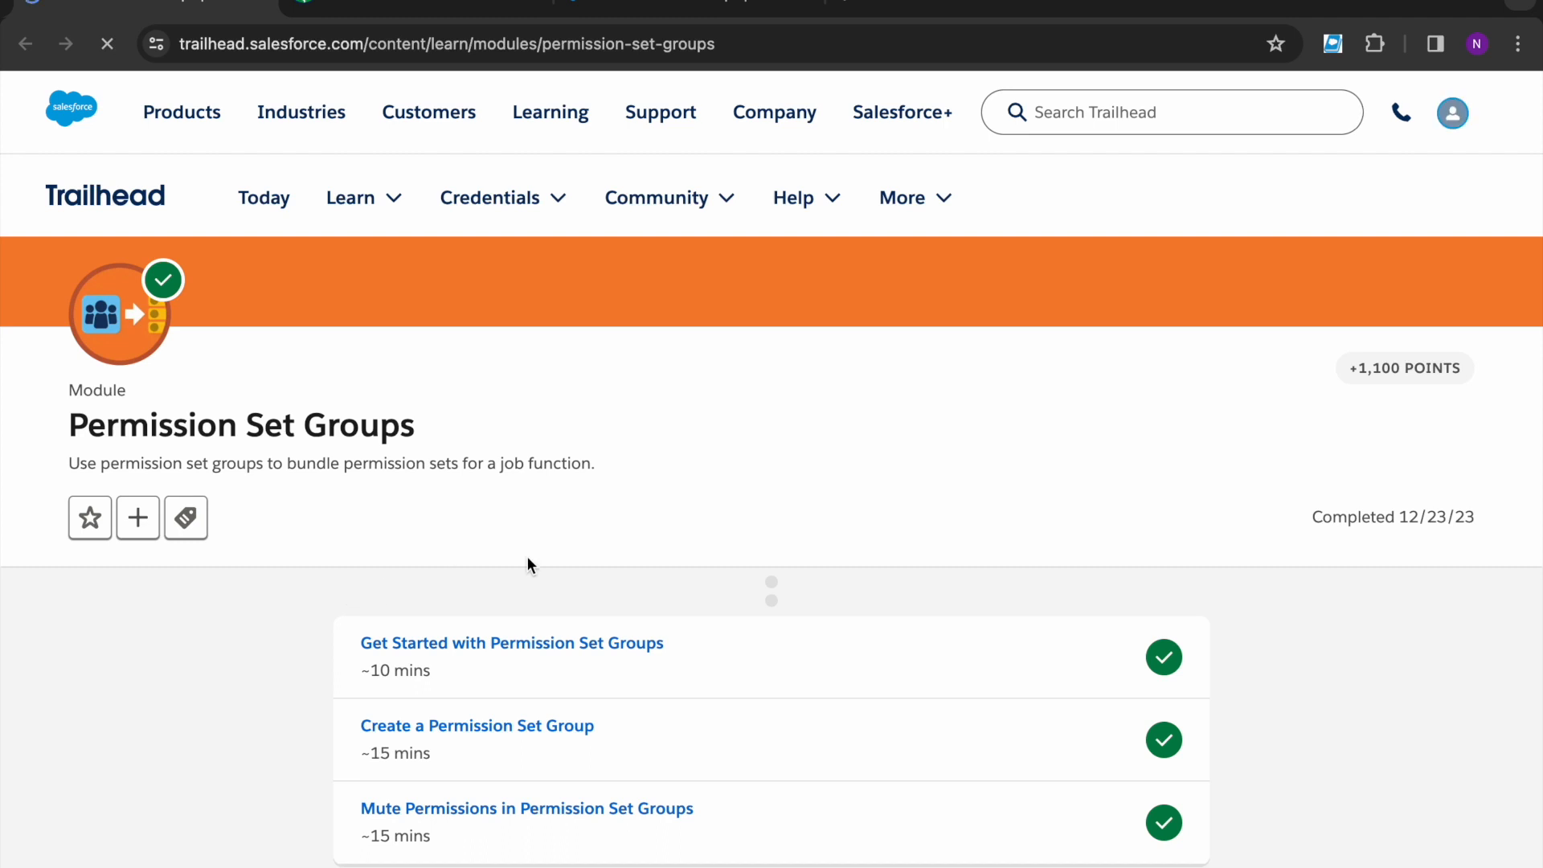